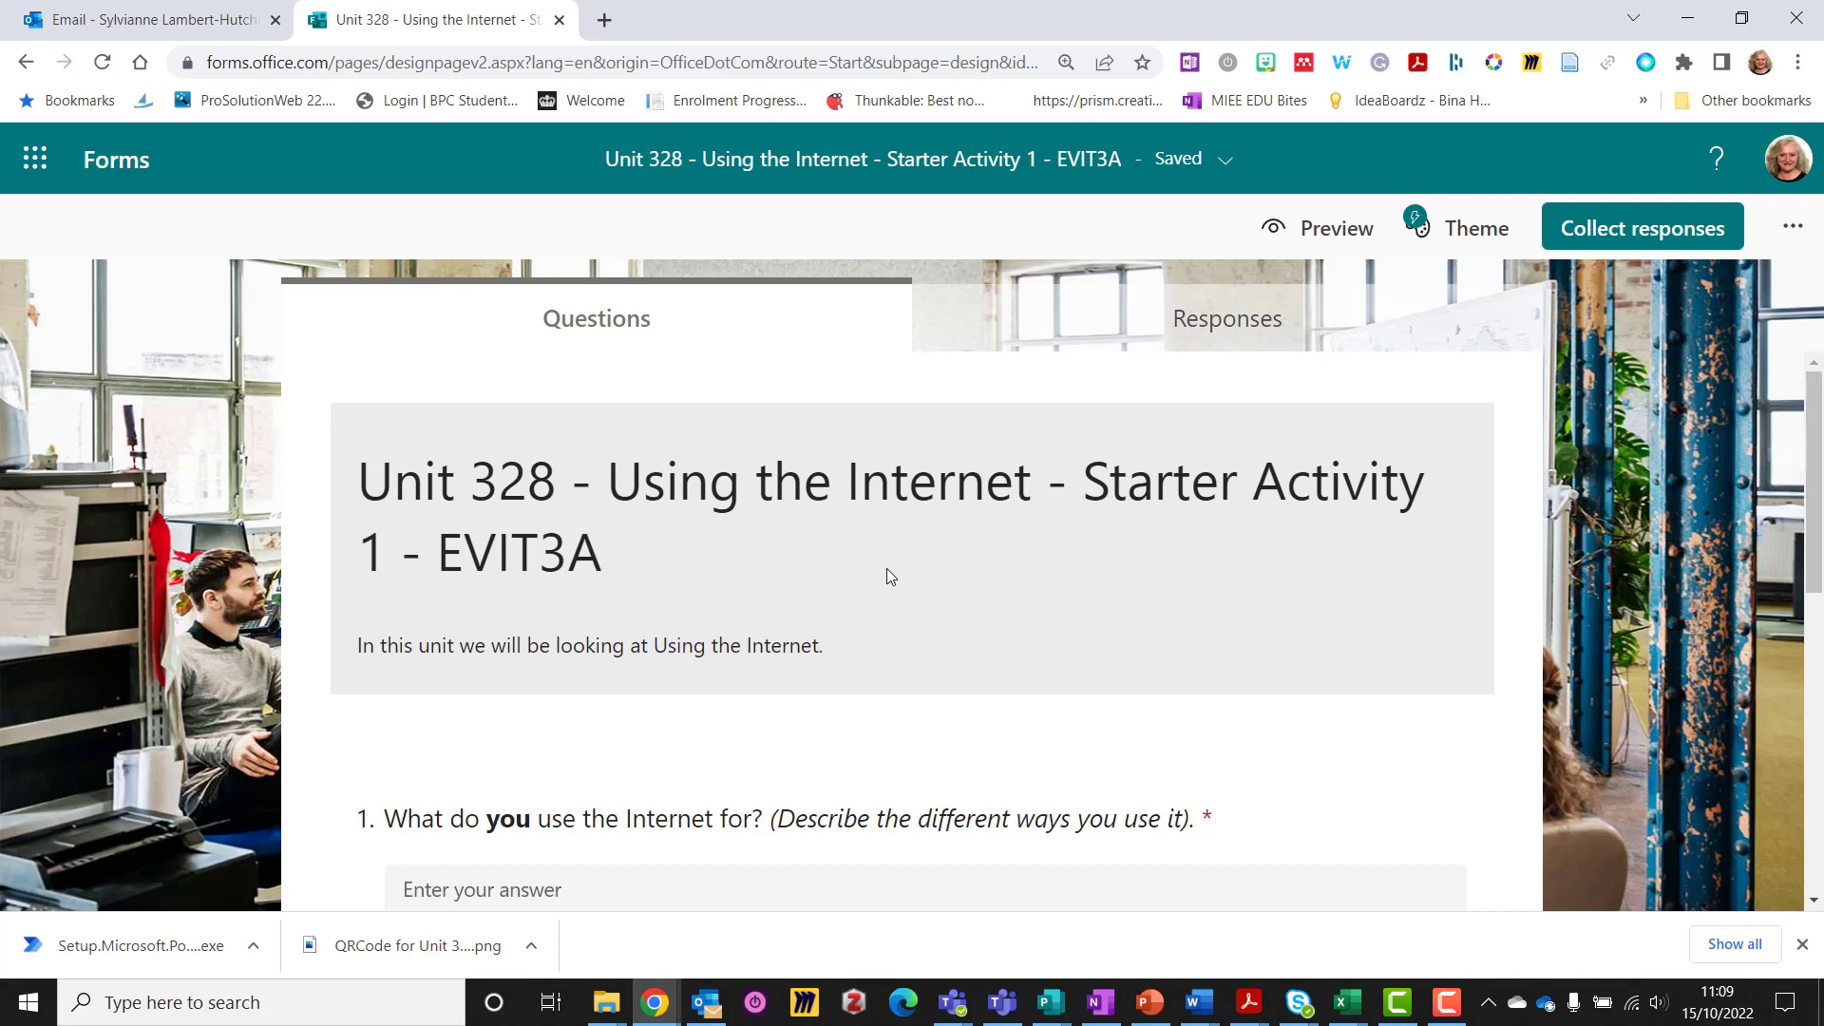
# Look over the quiz, opening its title and description, question 1 and question 2 for editing
pyautogui.scroll(-1, 889, 574)
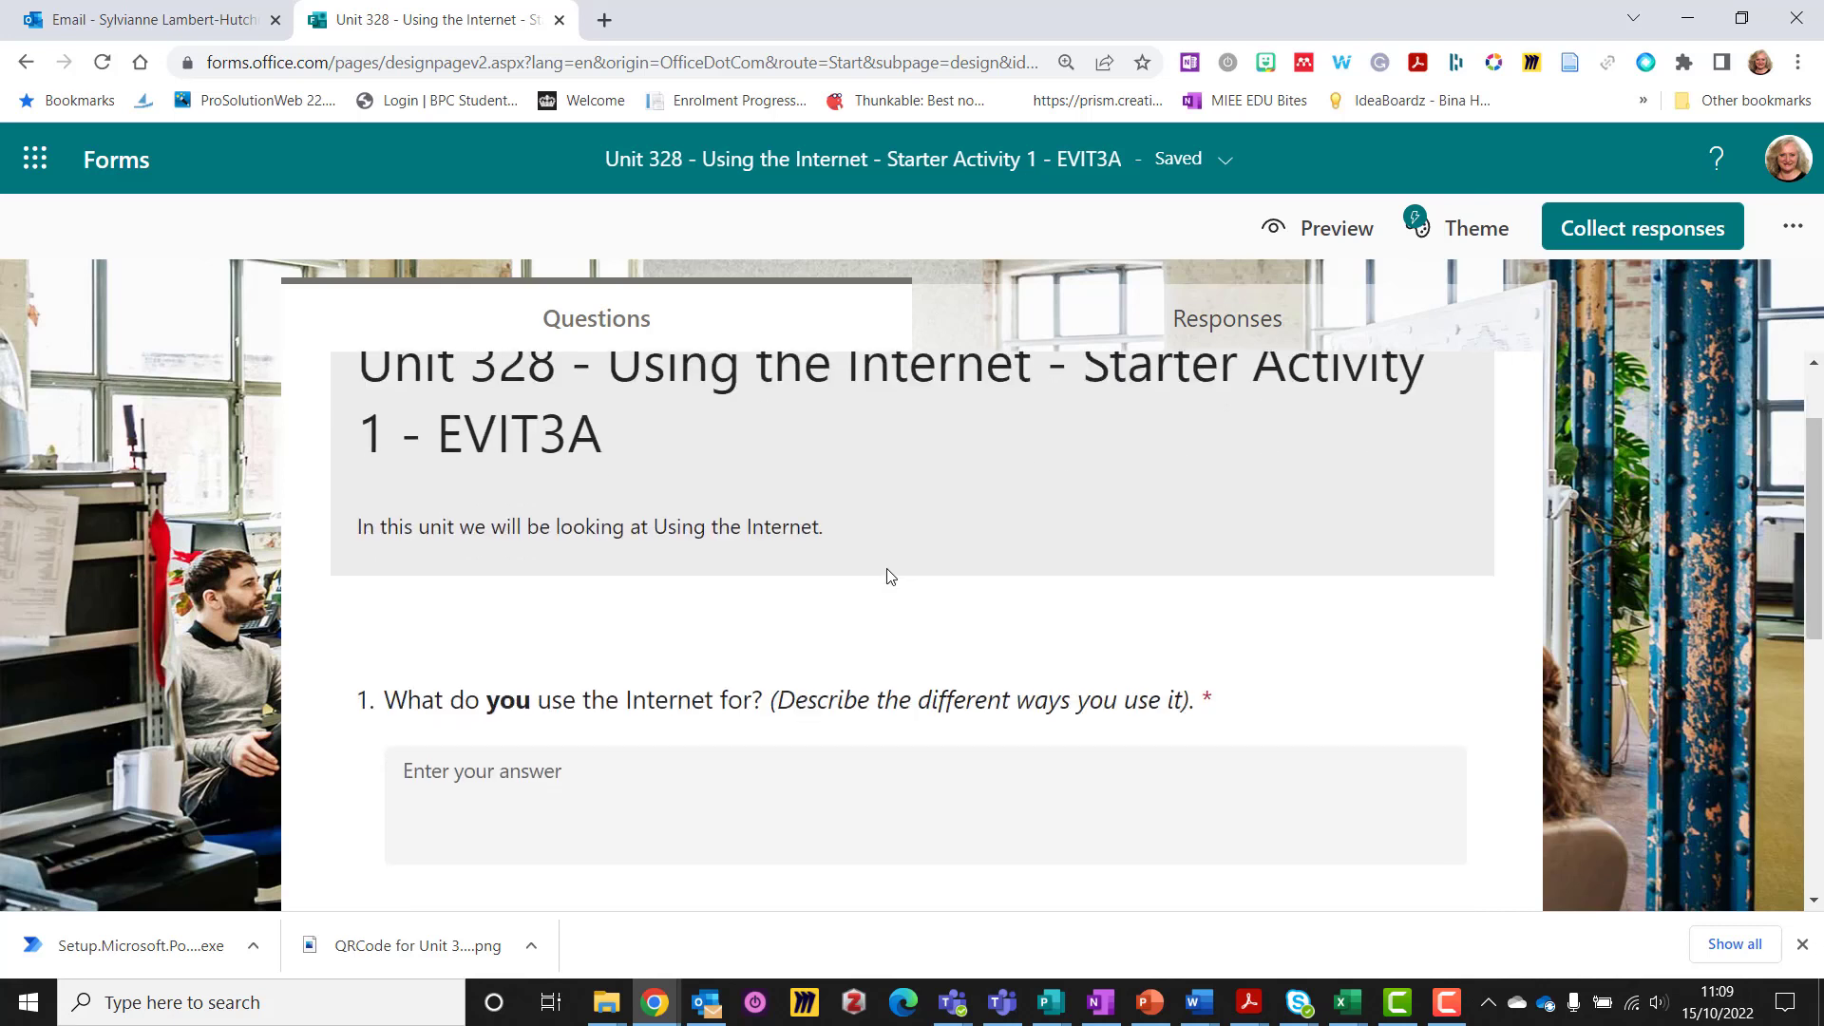
pyautogui.scroll(1, 888, 575)
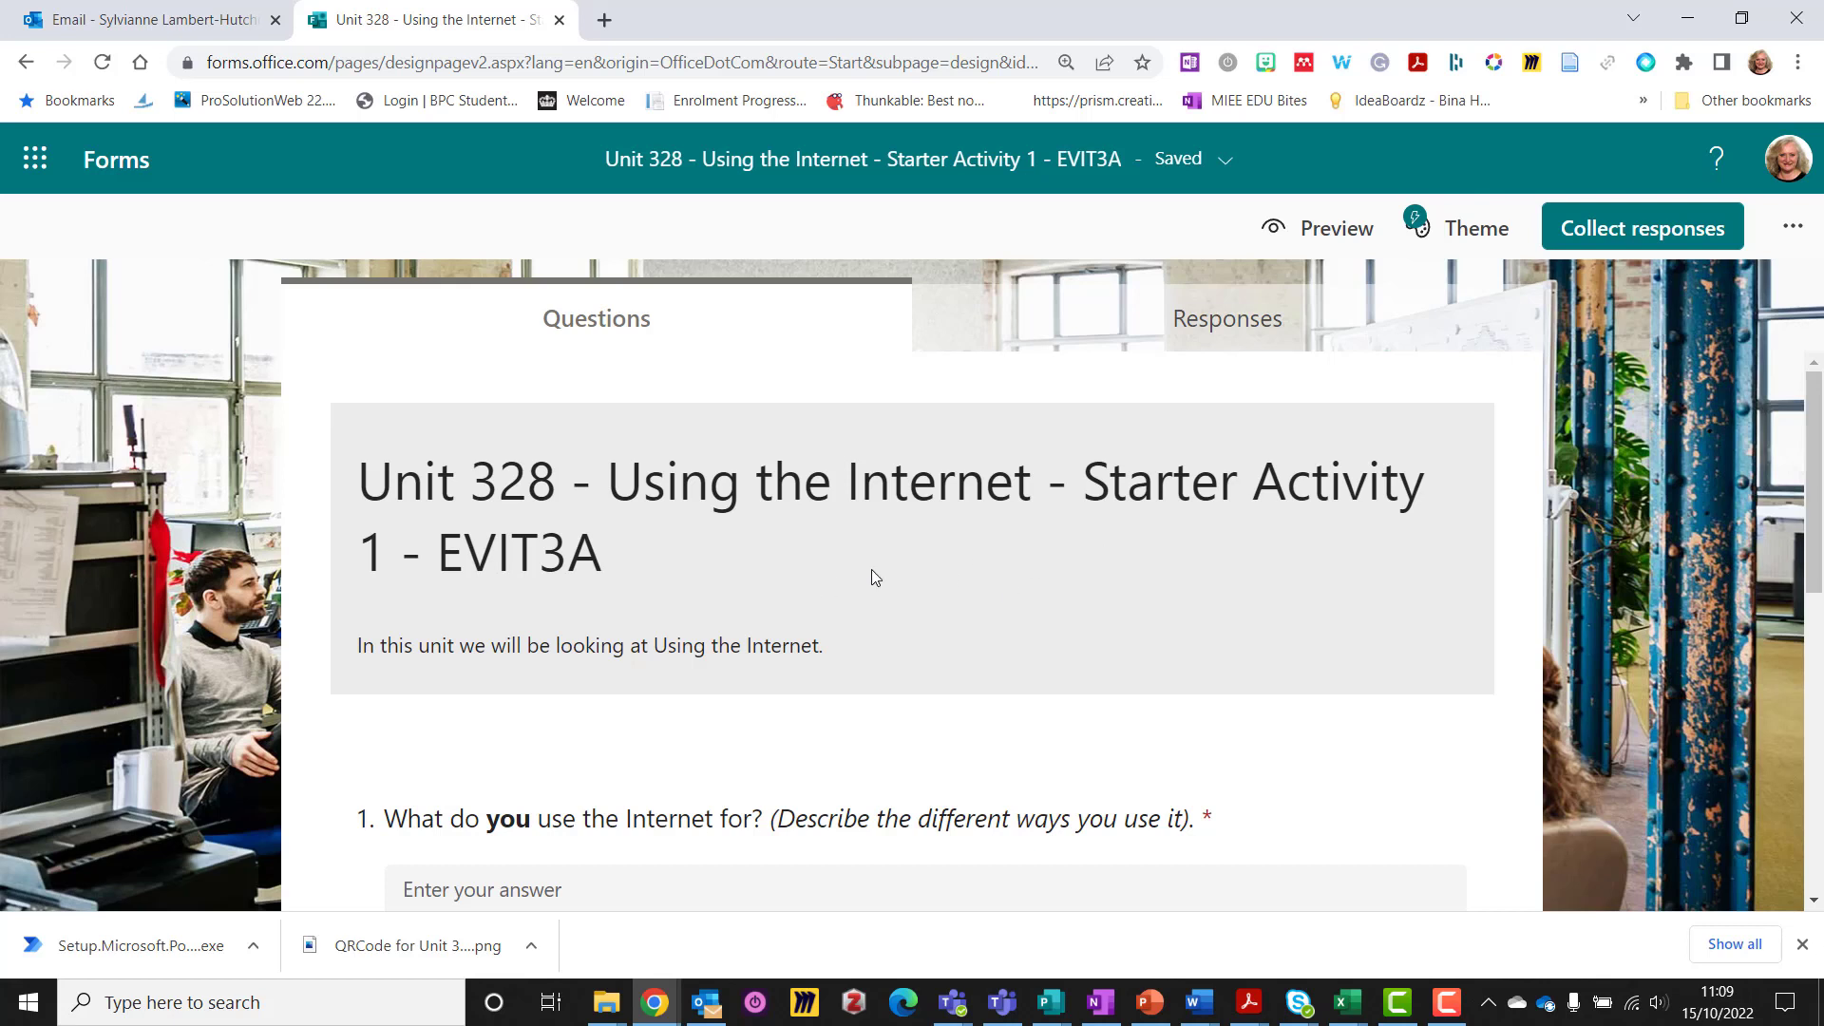
pyautogui.scroll(-2, 871, 568)
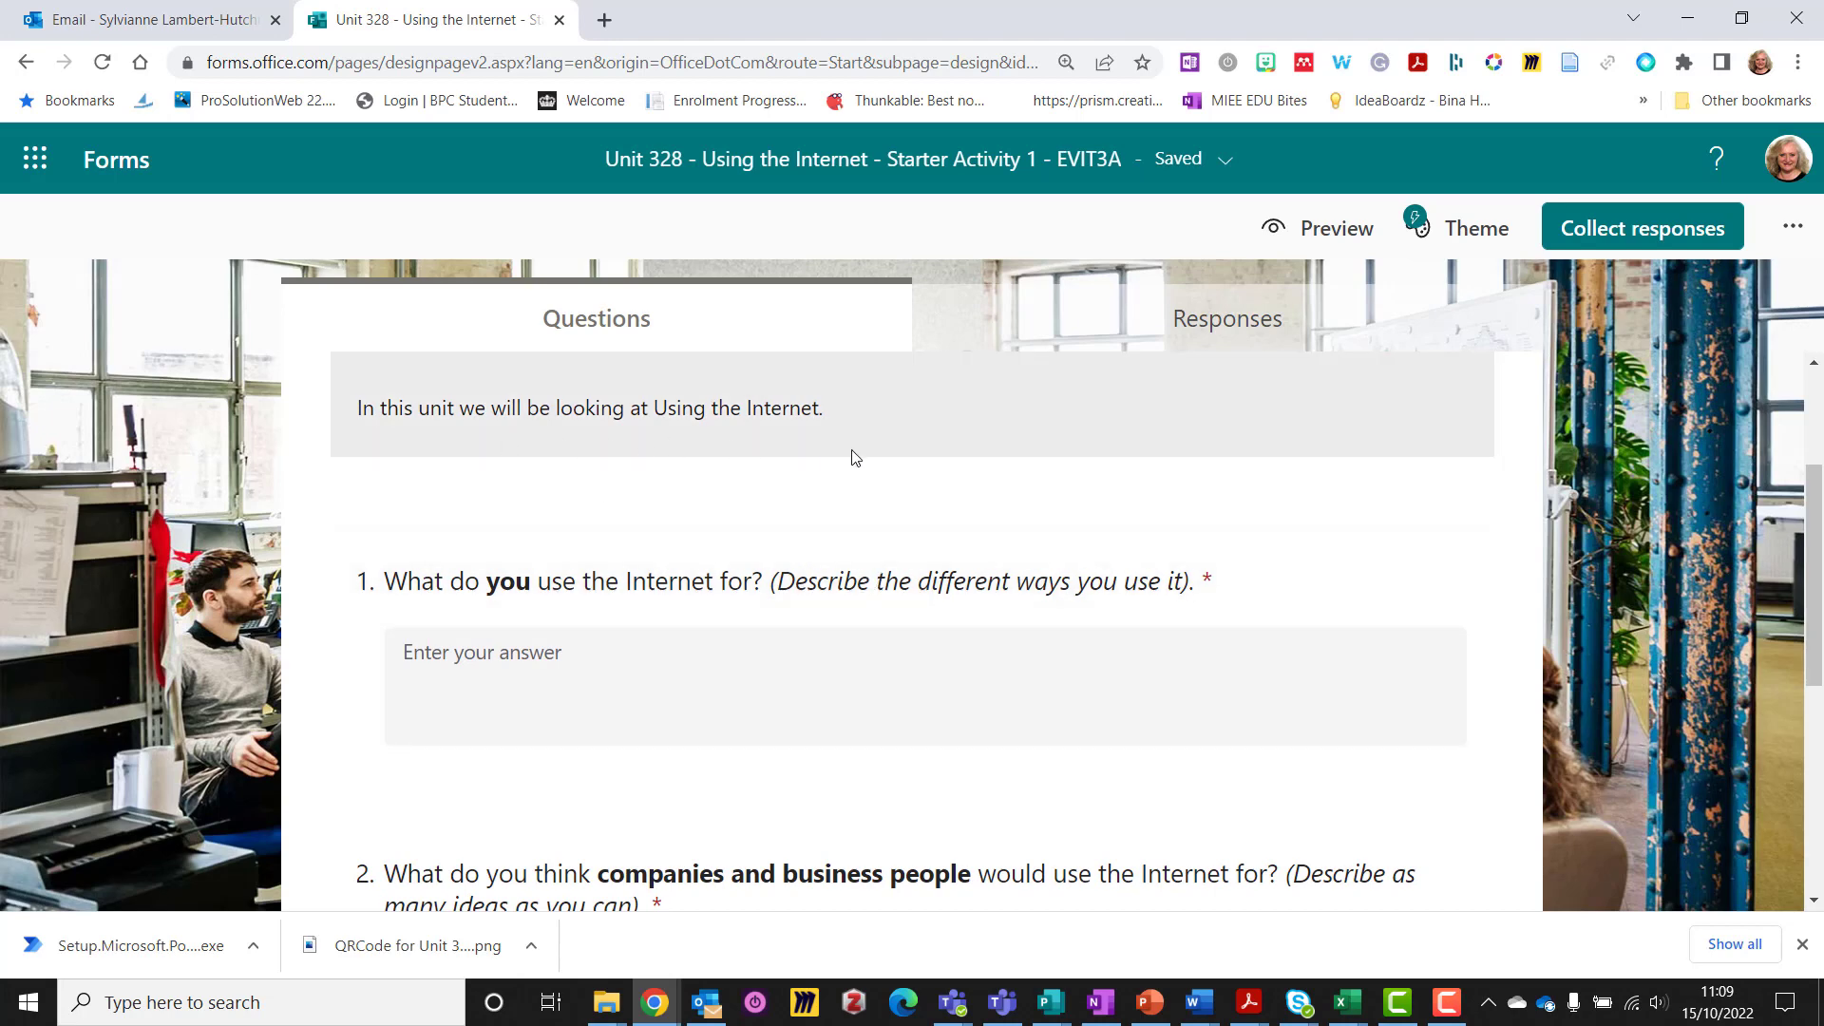
pyautogui.scroll(2, 844, 440)
pyautogui.click(834, 530)
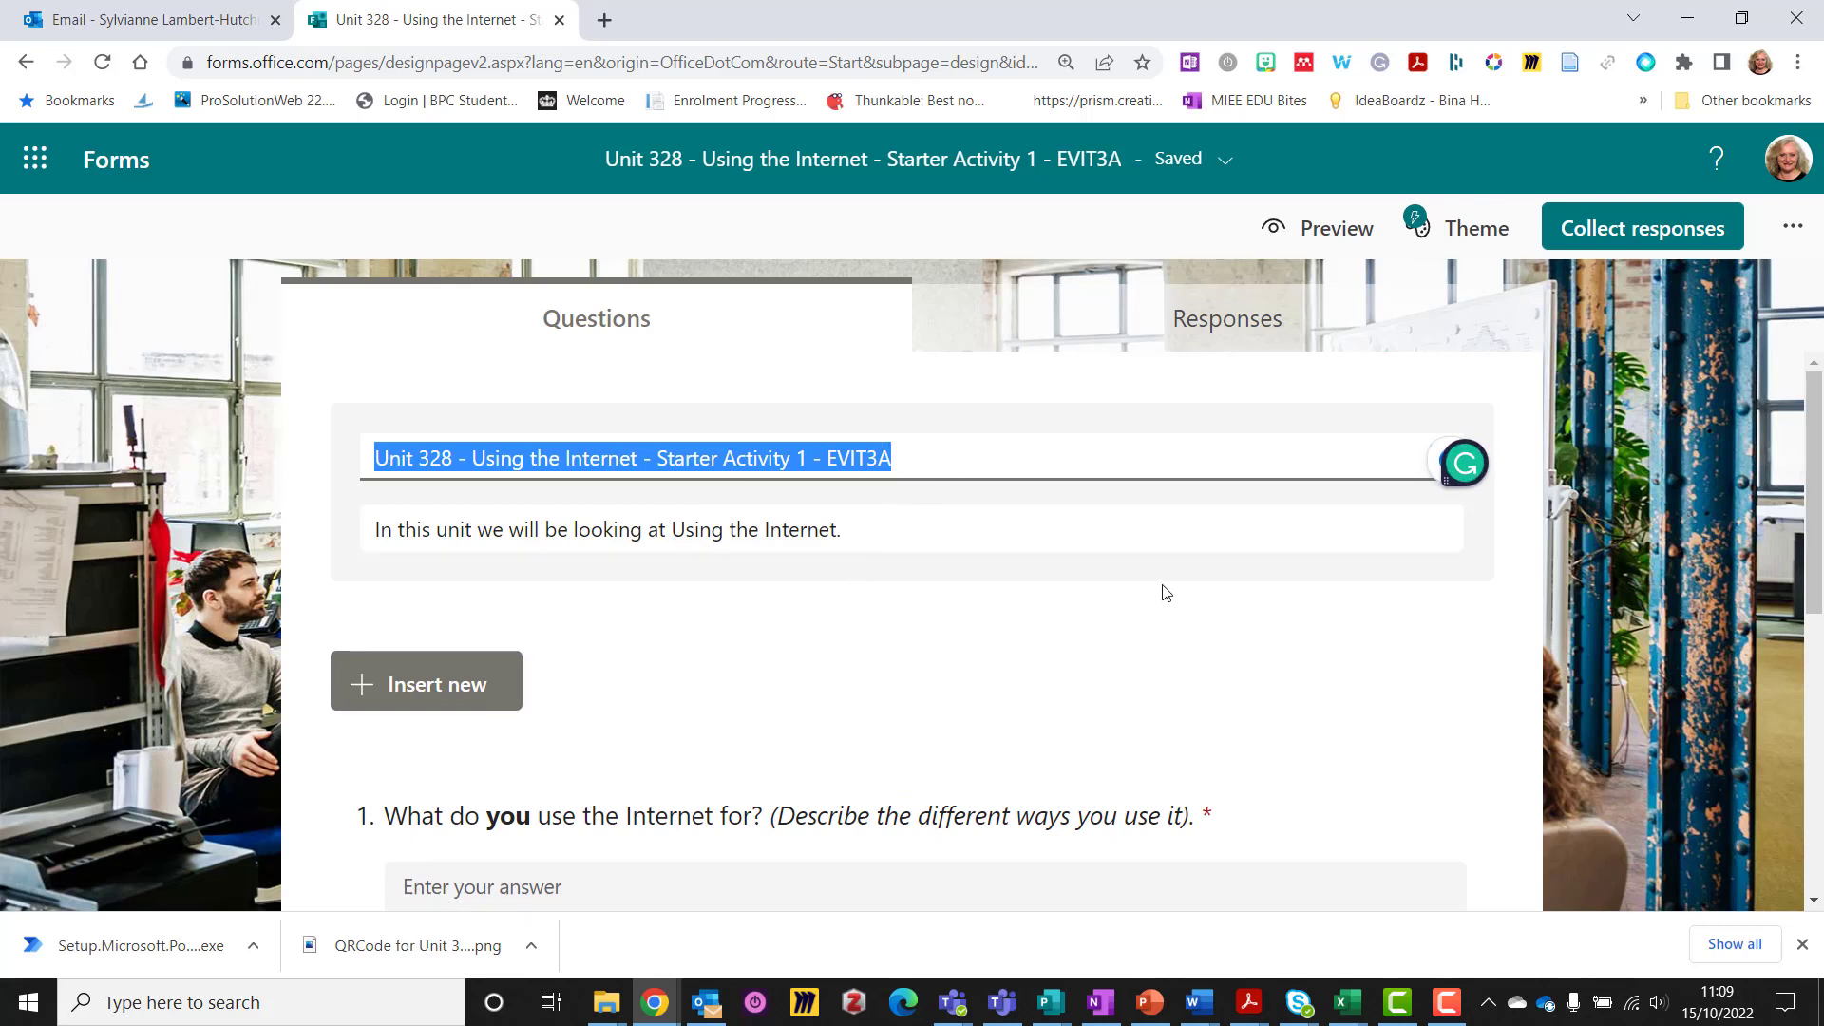
pyautogui.click(1516, 435)
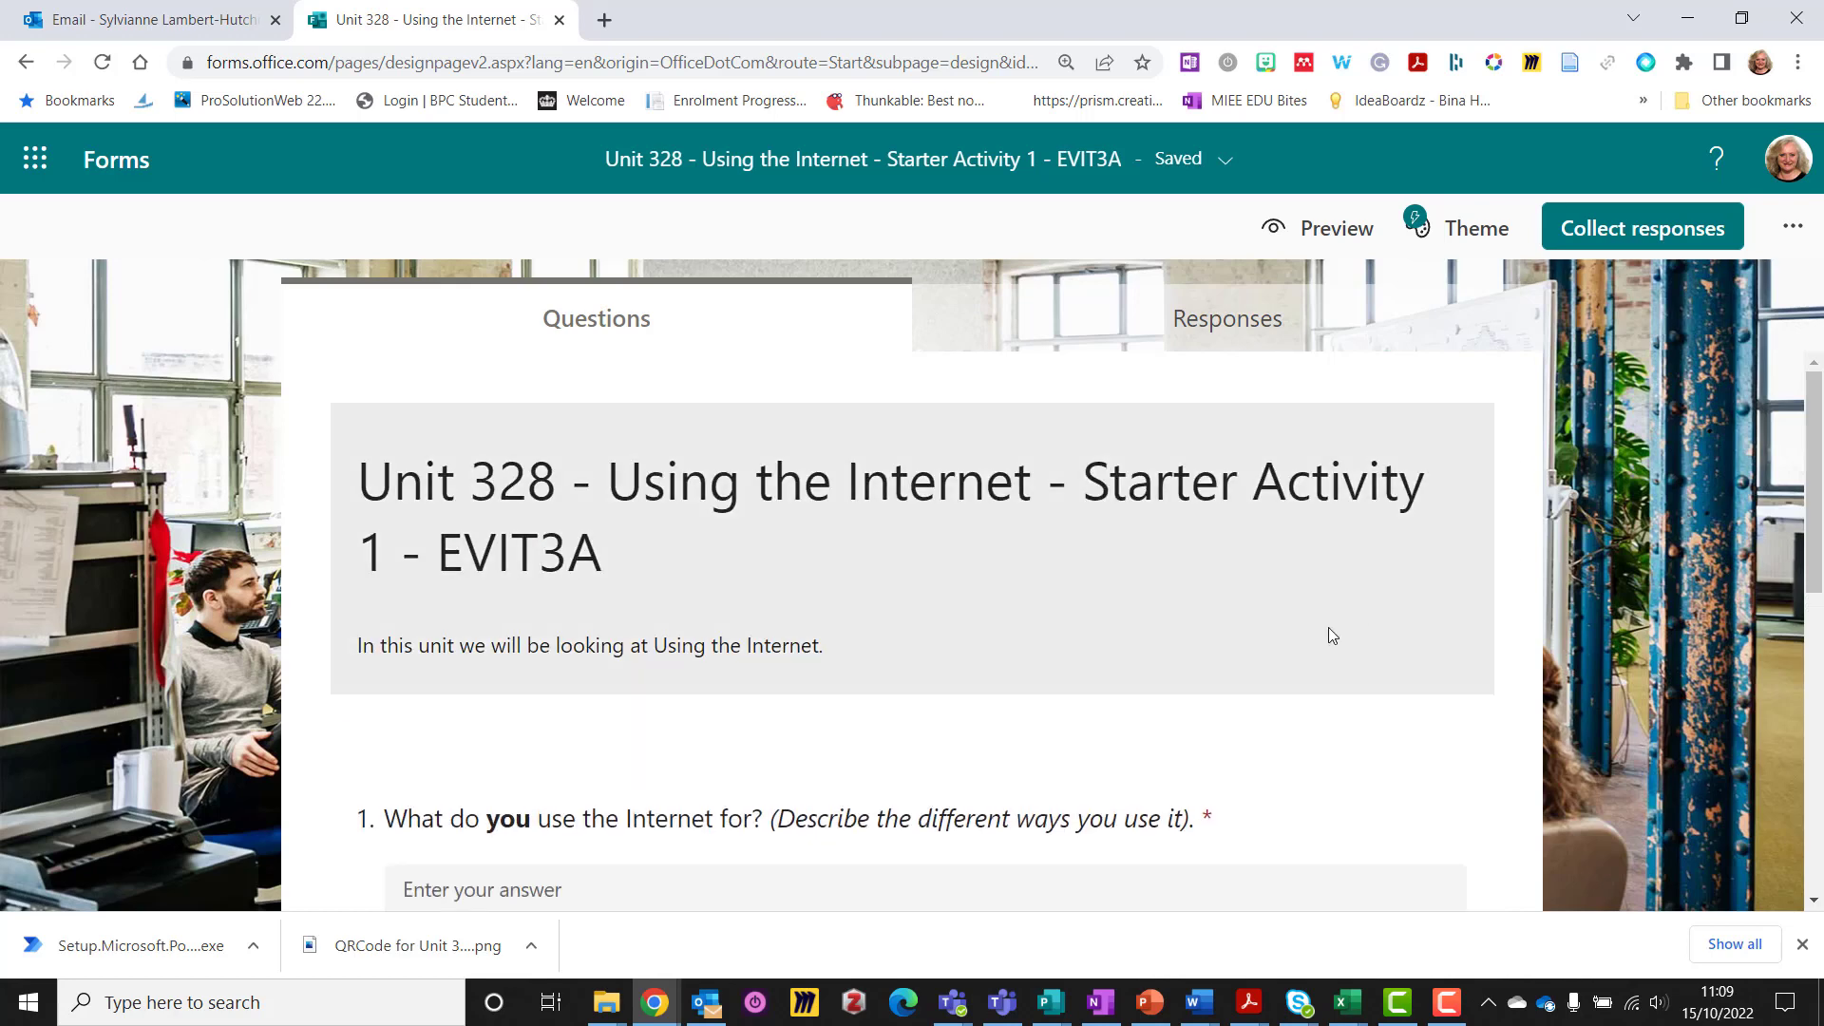
pyautogui.scroll(-3, 1368, 622)
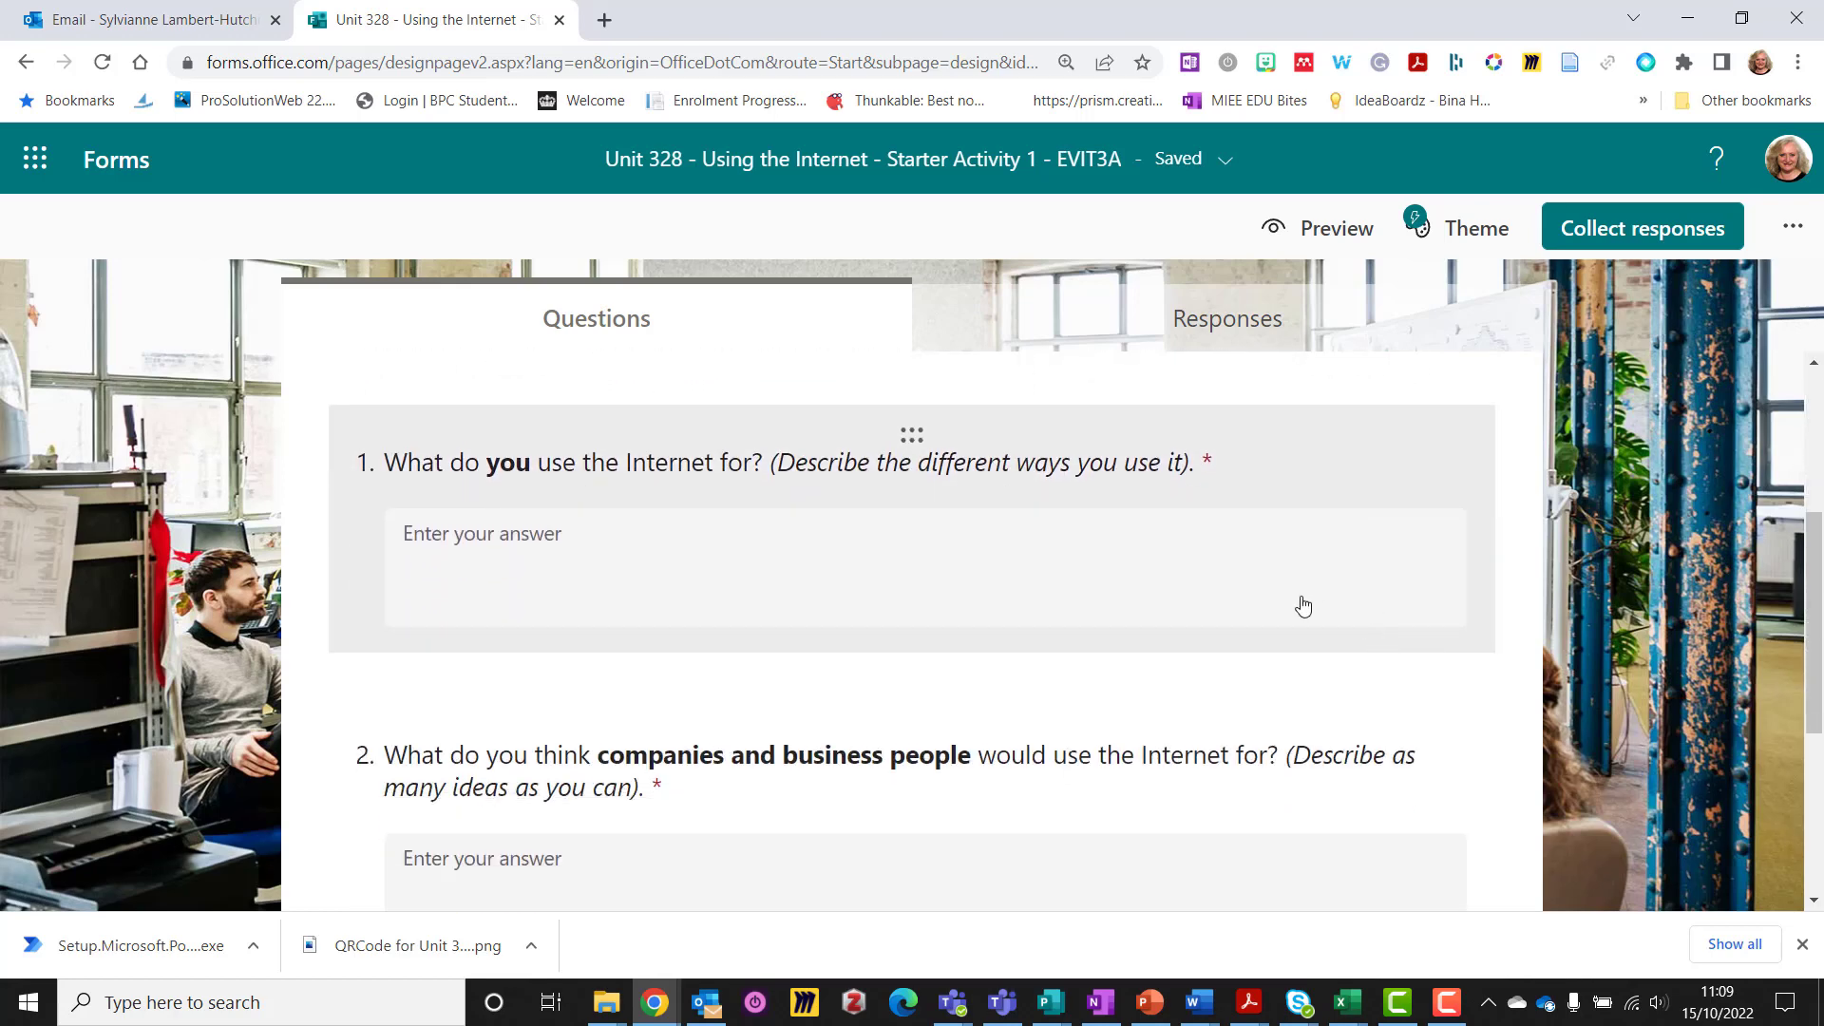
pyautogui.click(1265, 477)
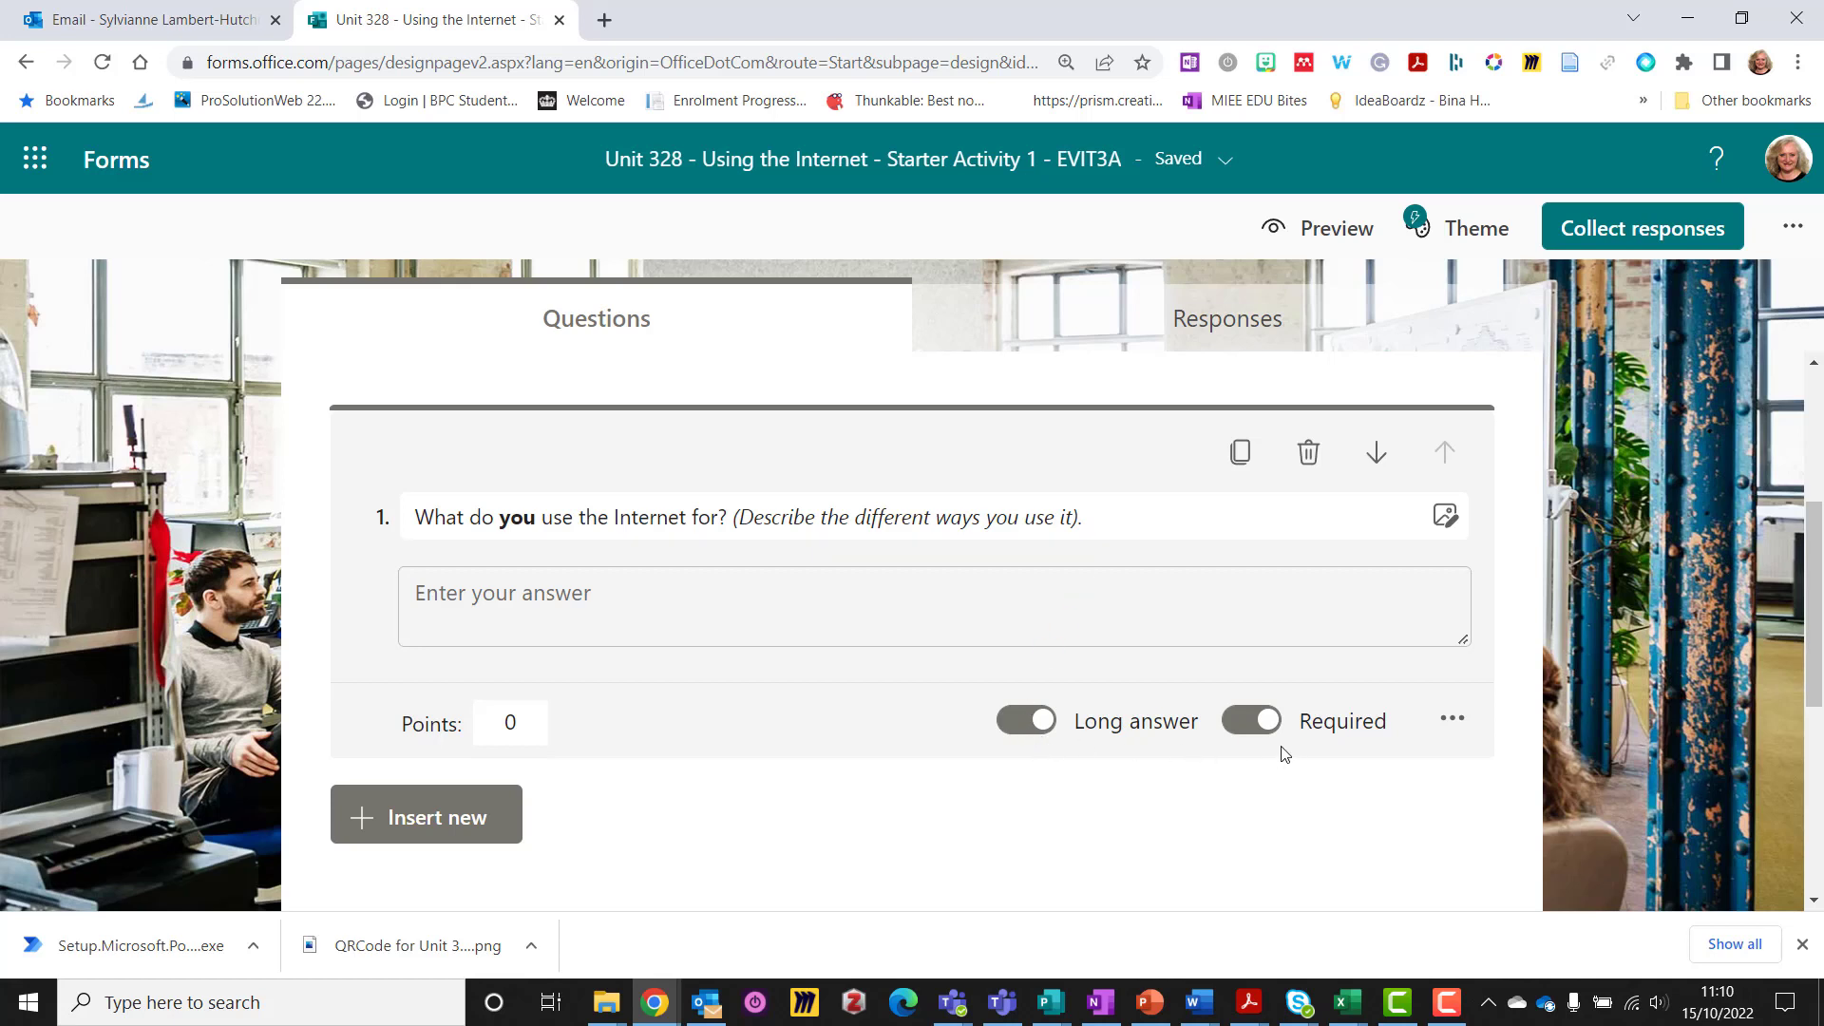
pyautogui.scroll(-3, 1279, 750)
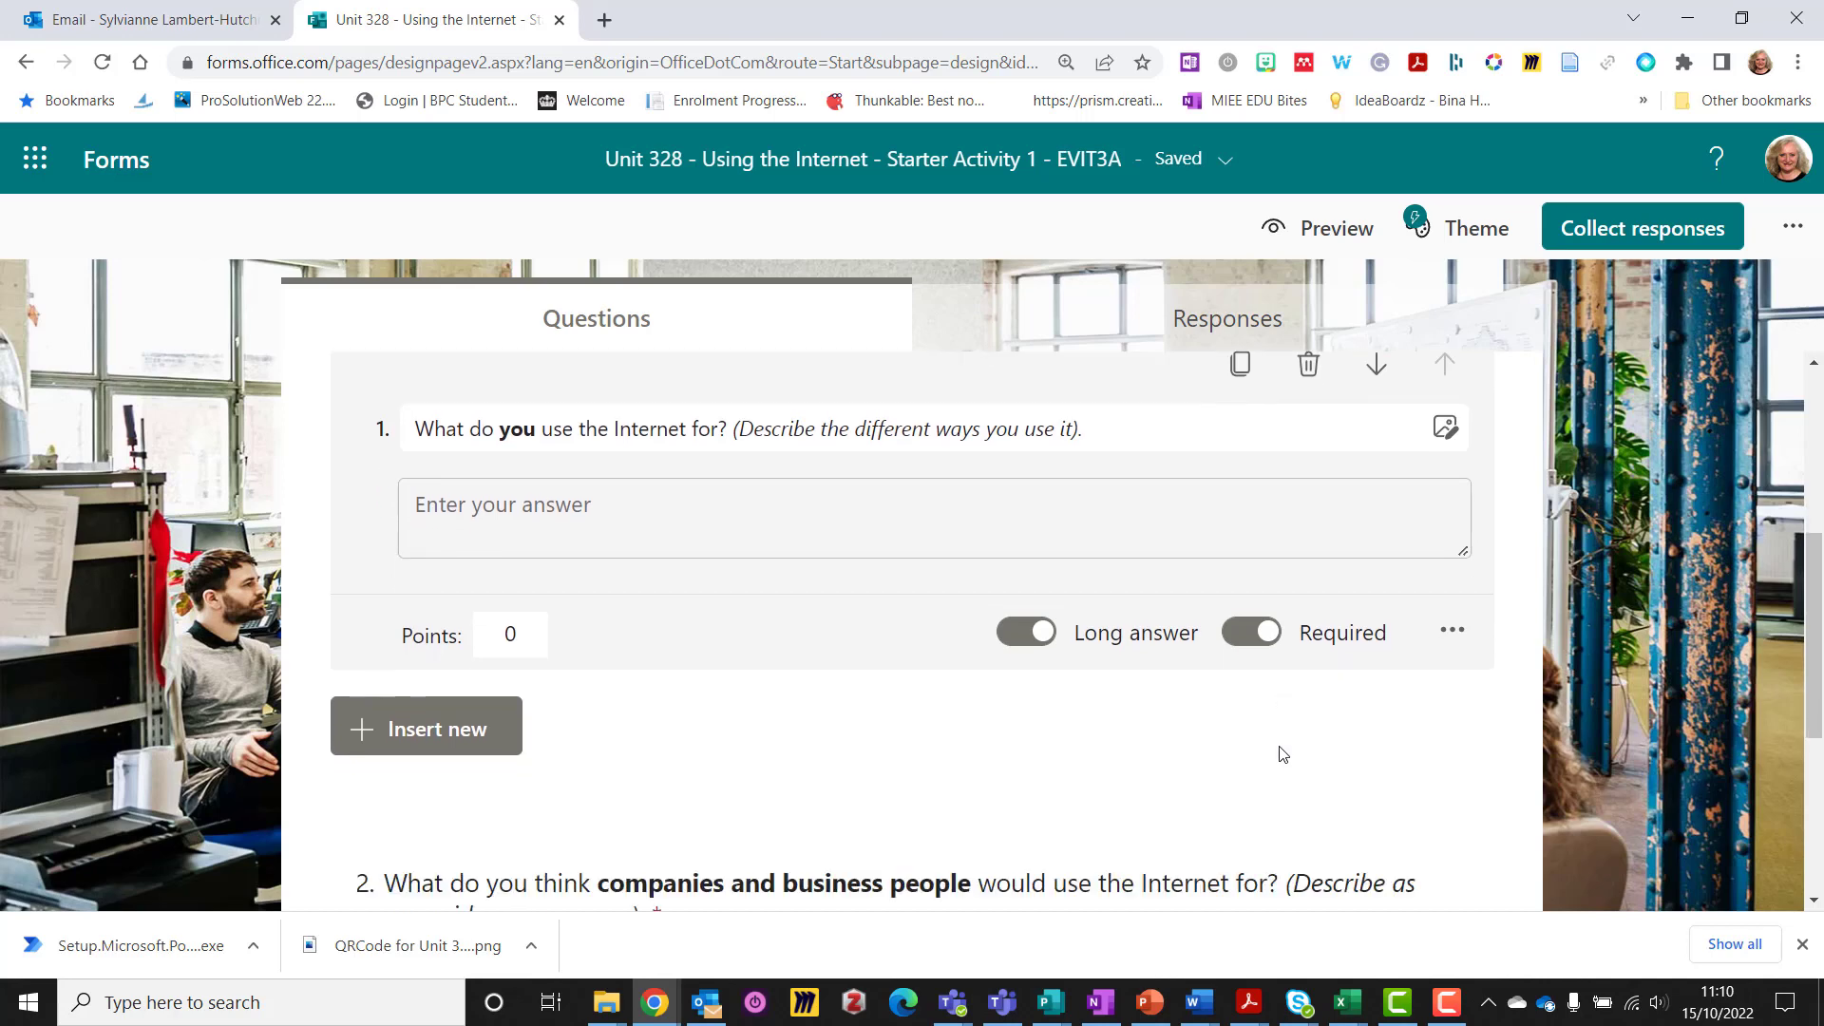
pyautogui.scroll(3, 1242, 716)
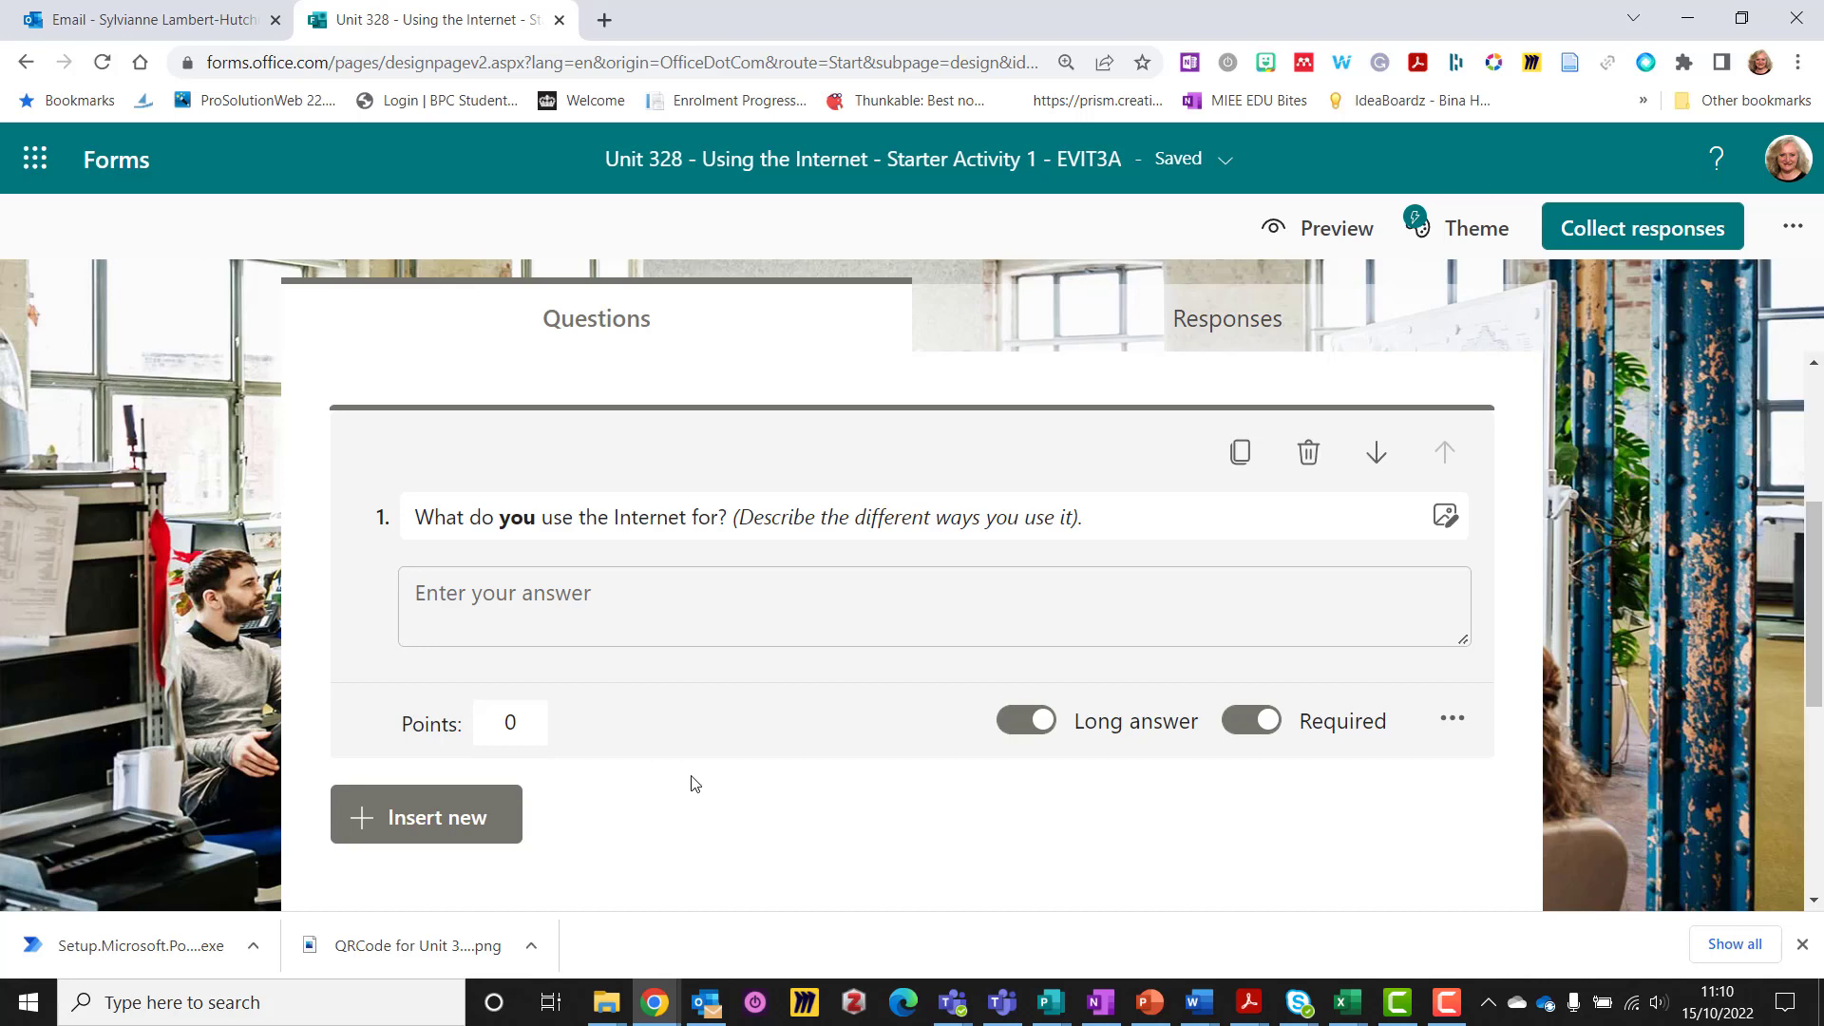
pyautogui.scroll(-5, 692, 781)
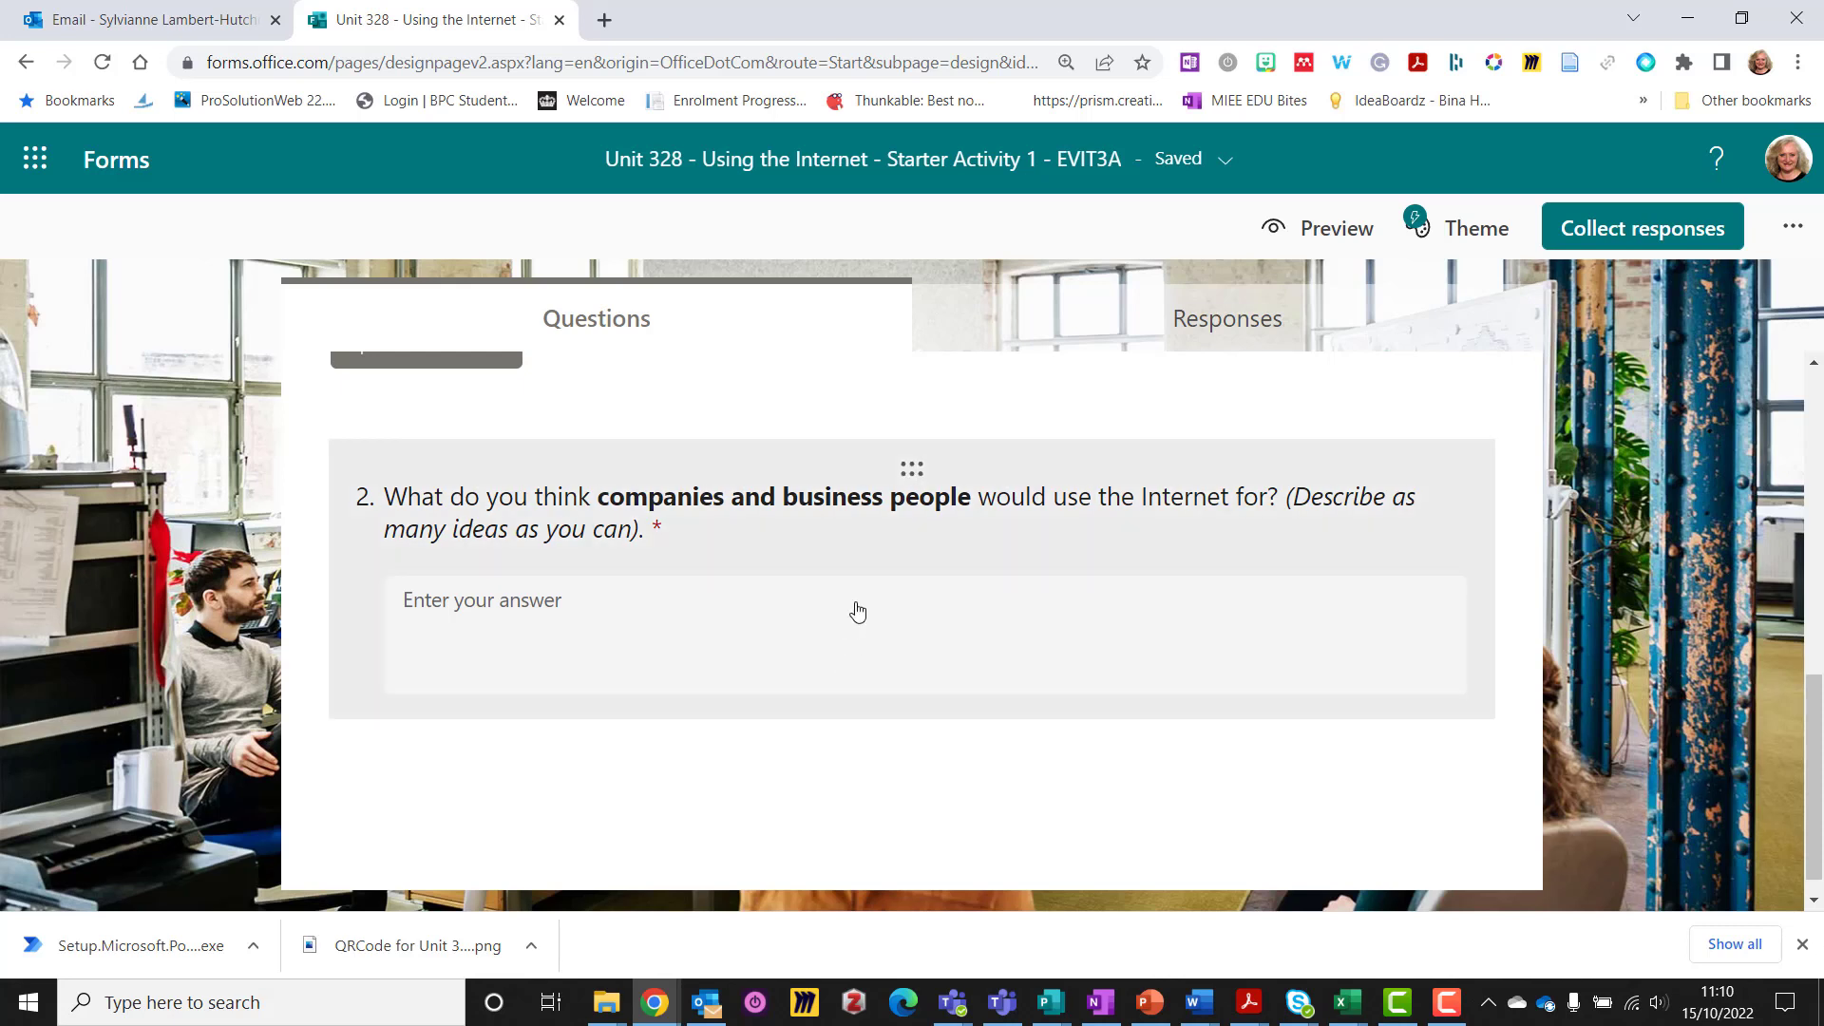
pyautogui.click(876, 549)
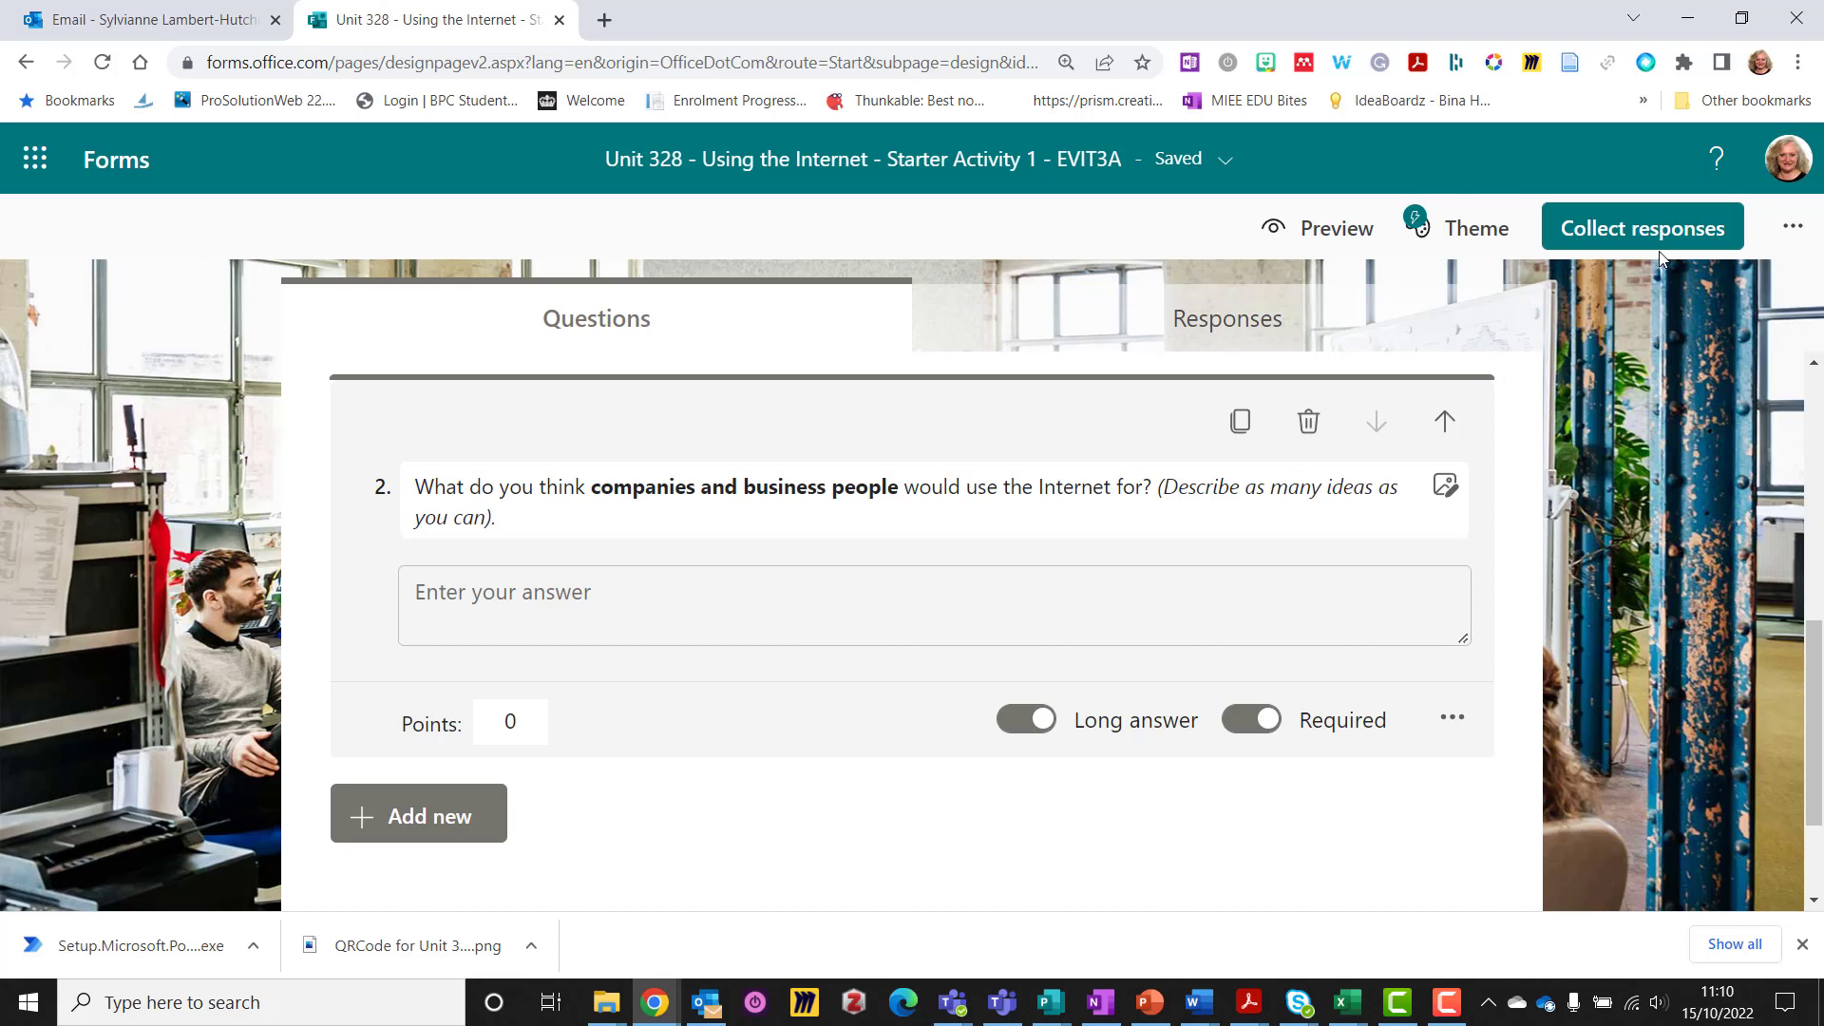
# Browse the form's theme ideas, colour swatches and background images
pyautogui.click(1468, 231)
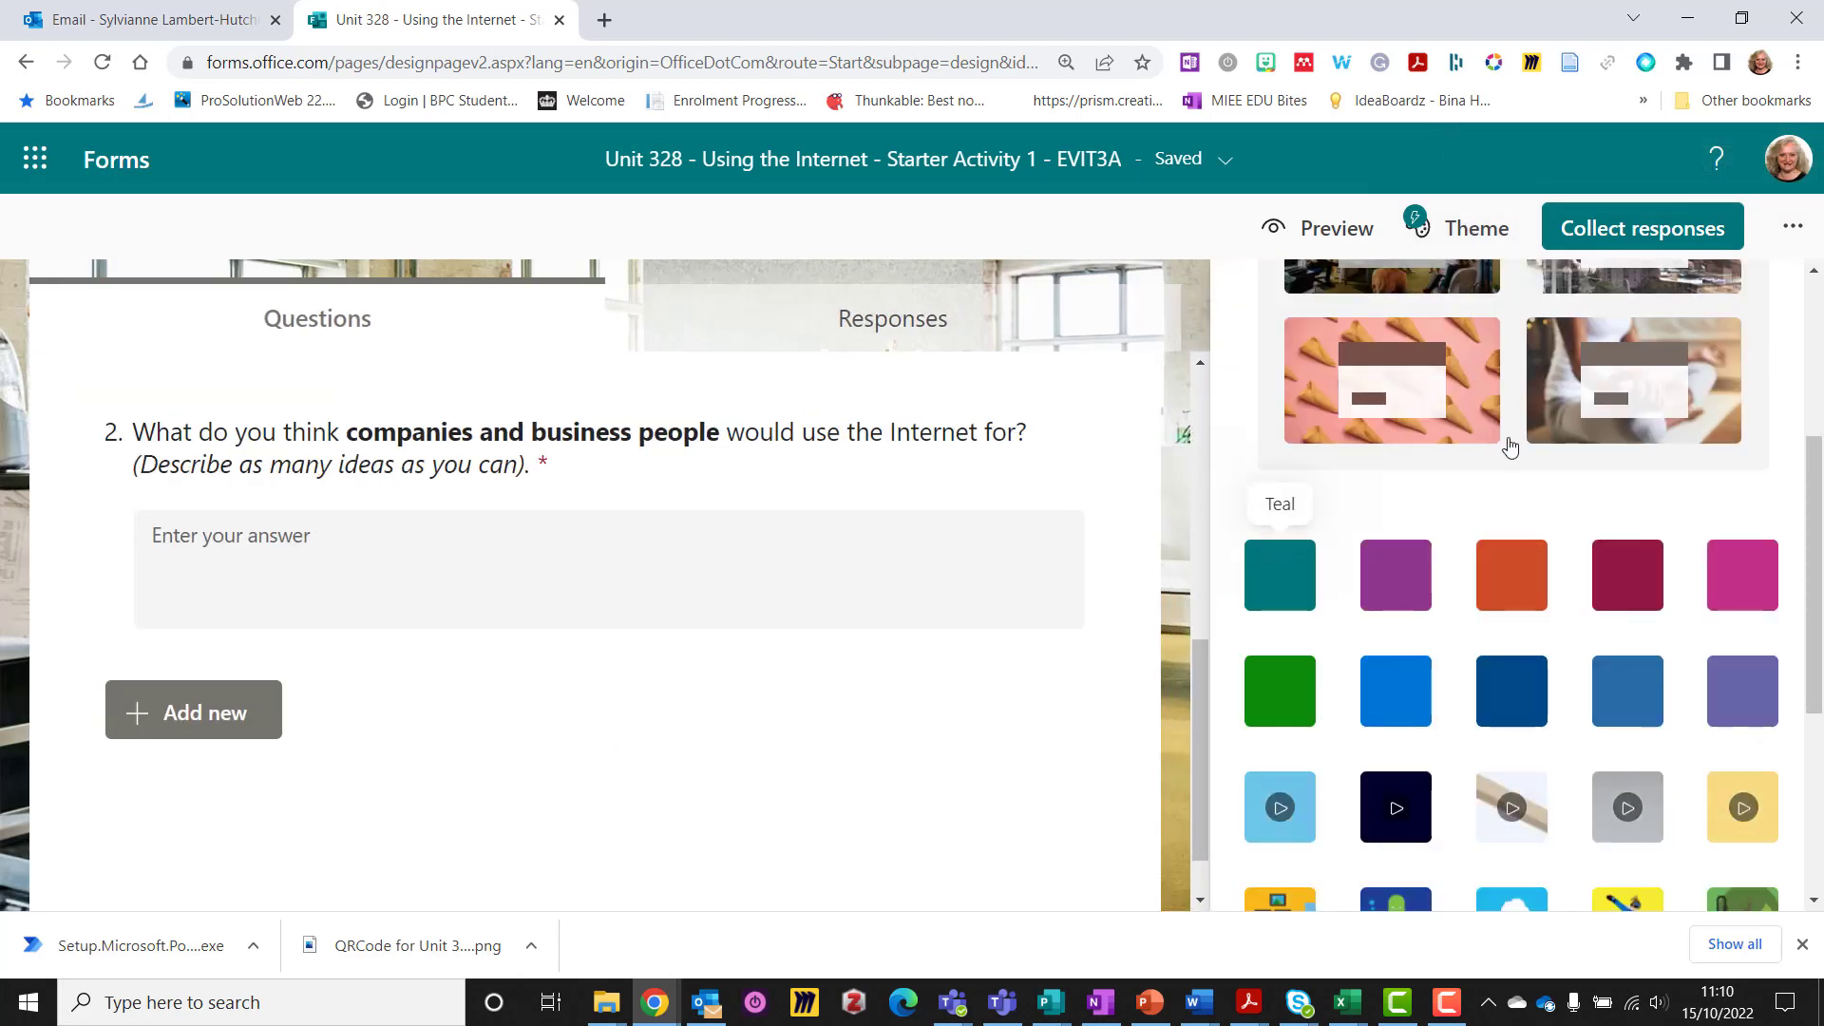
pyautogui.scroll(4, 1510, 446)
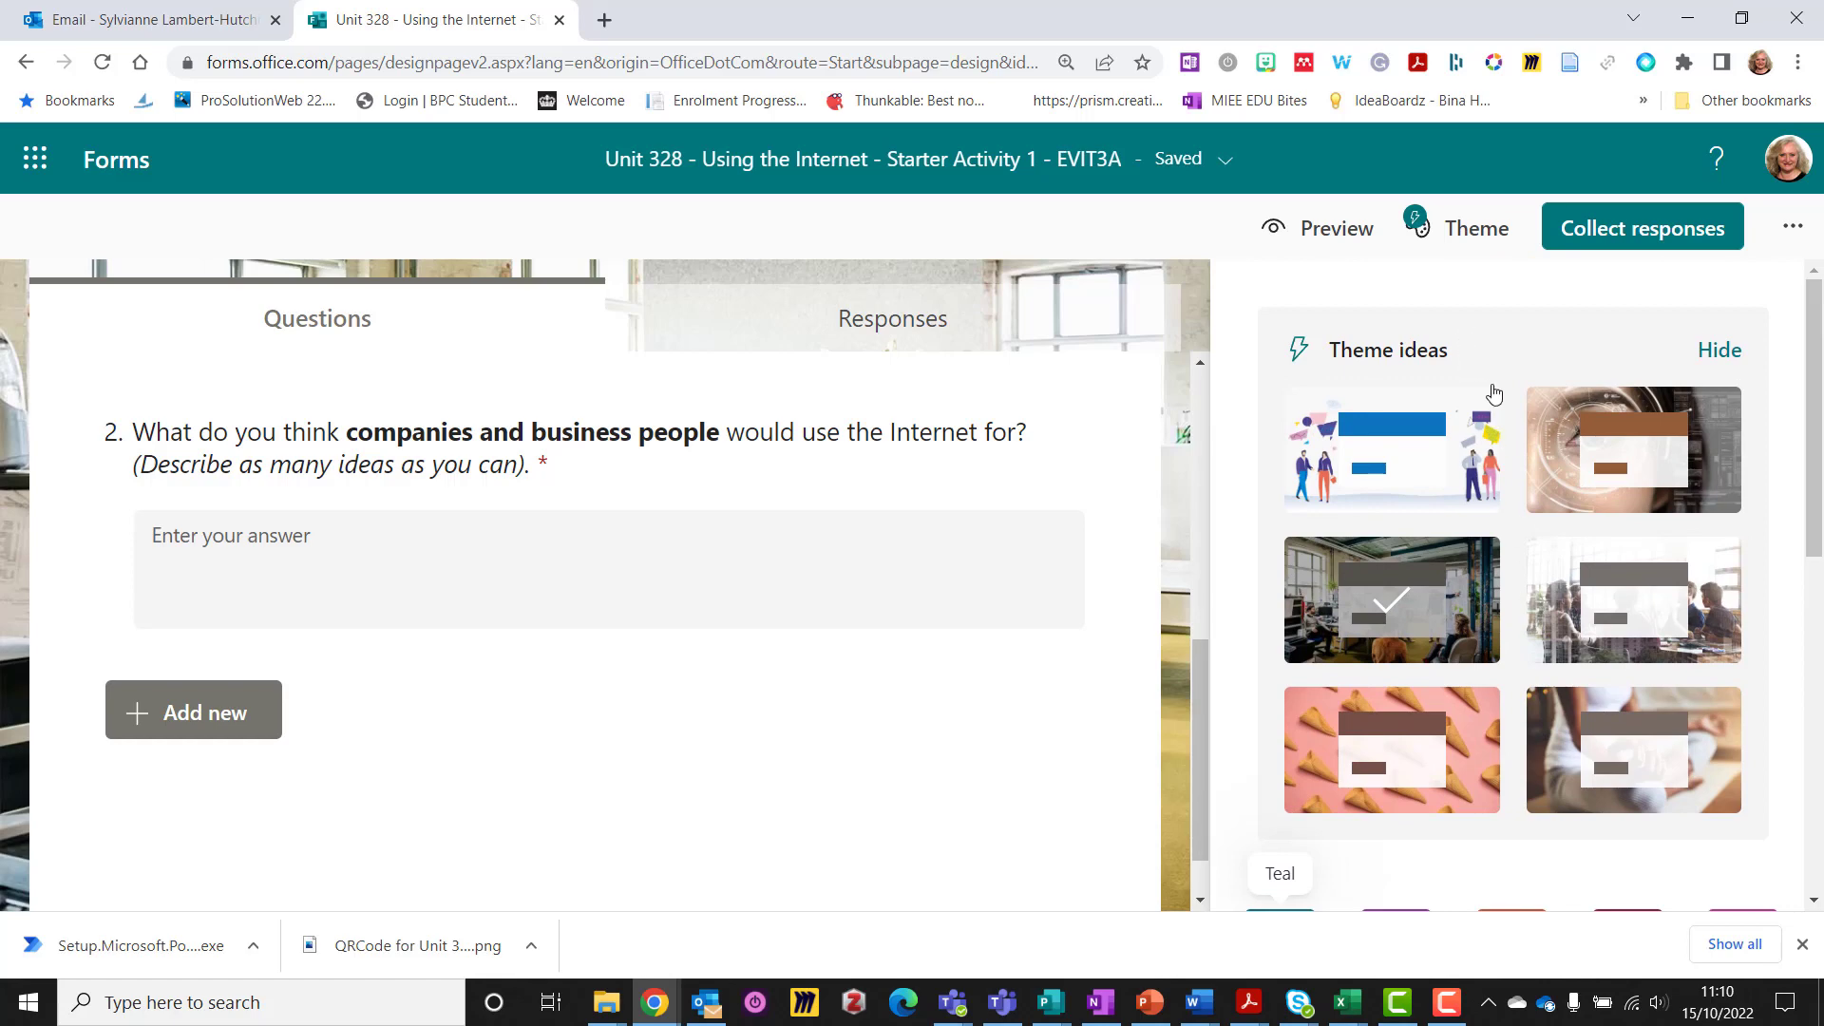
pyautogui.scroll(-5, 1528, 532)
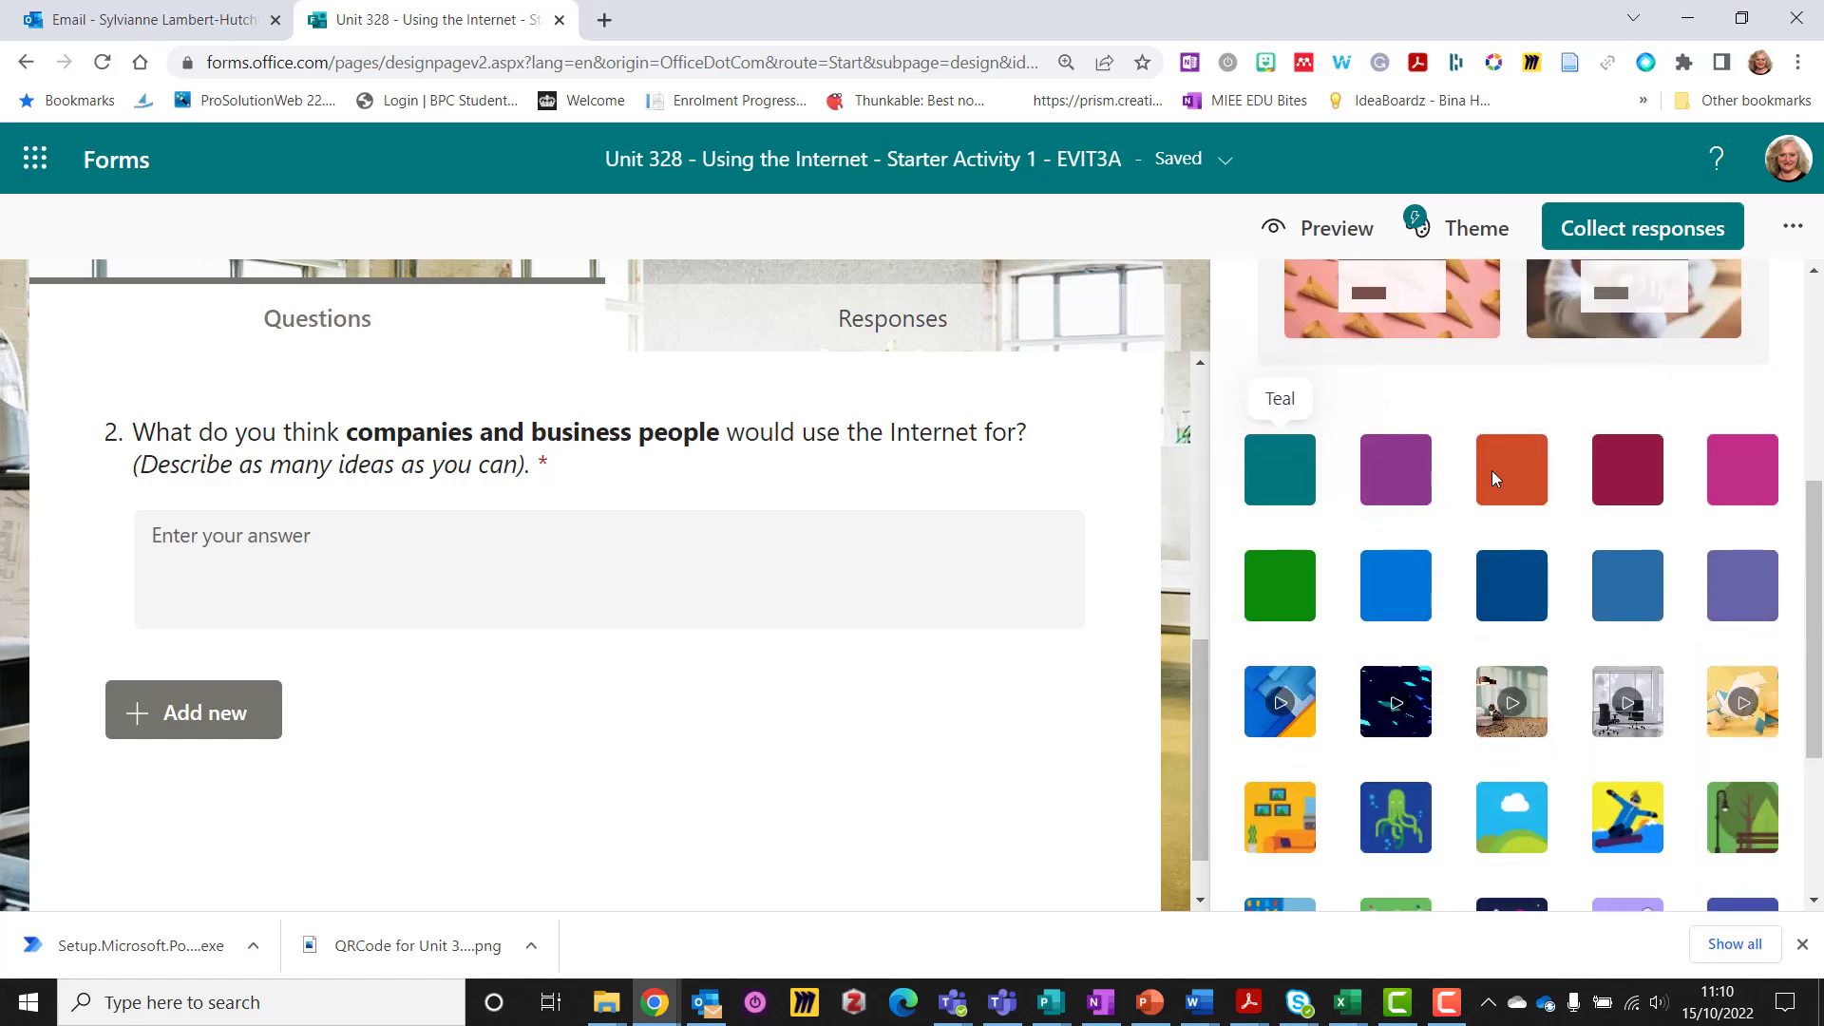
pyautogui.scroll(-3, 1560, 532)
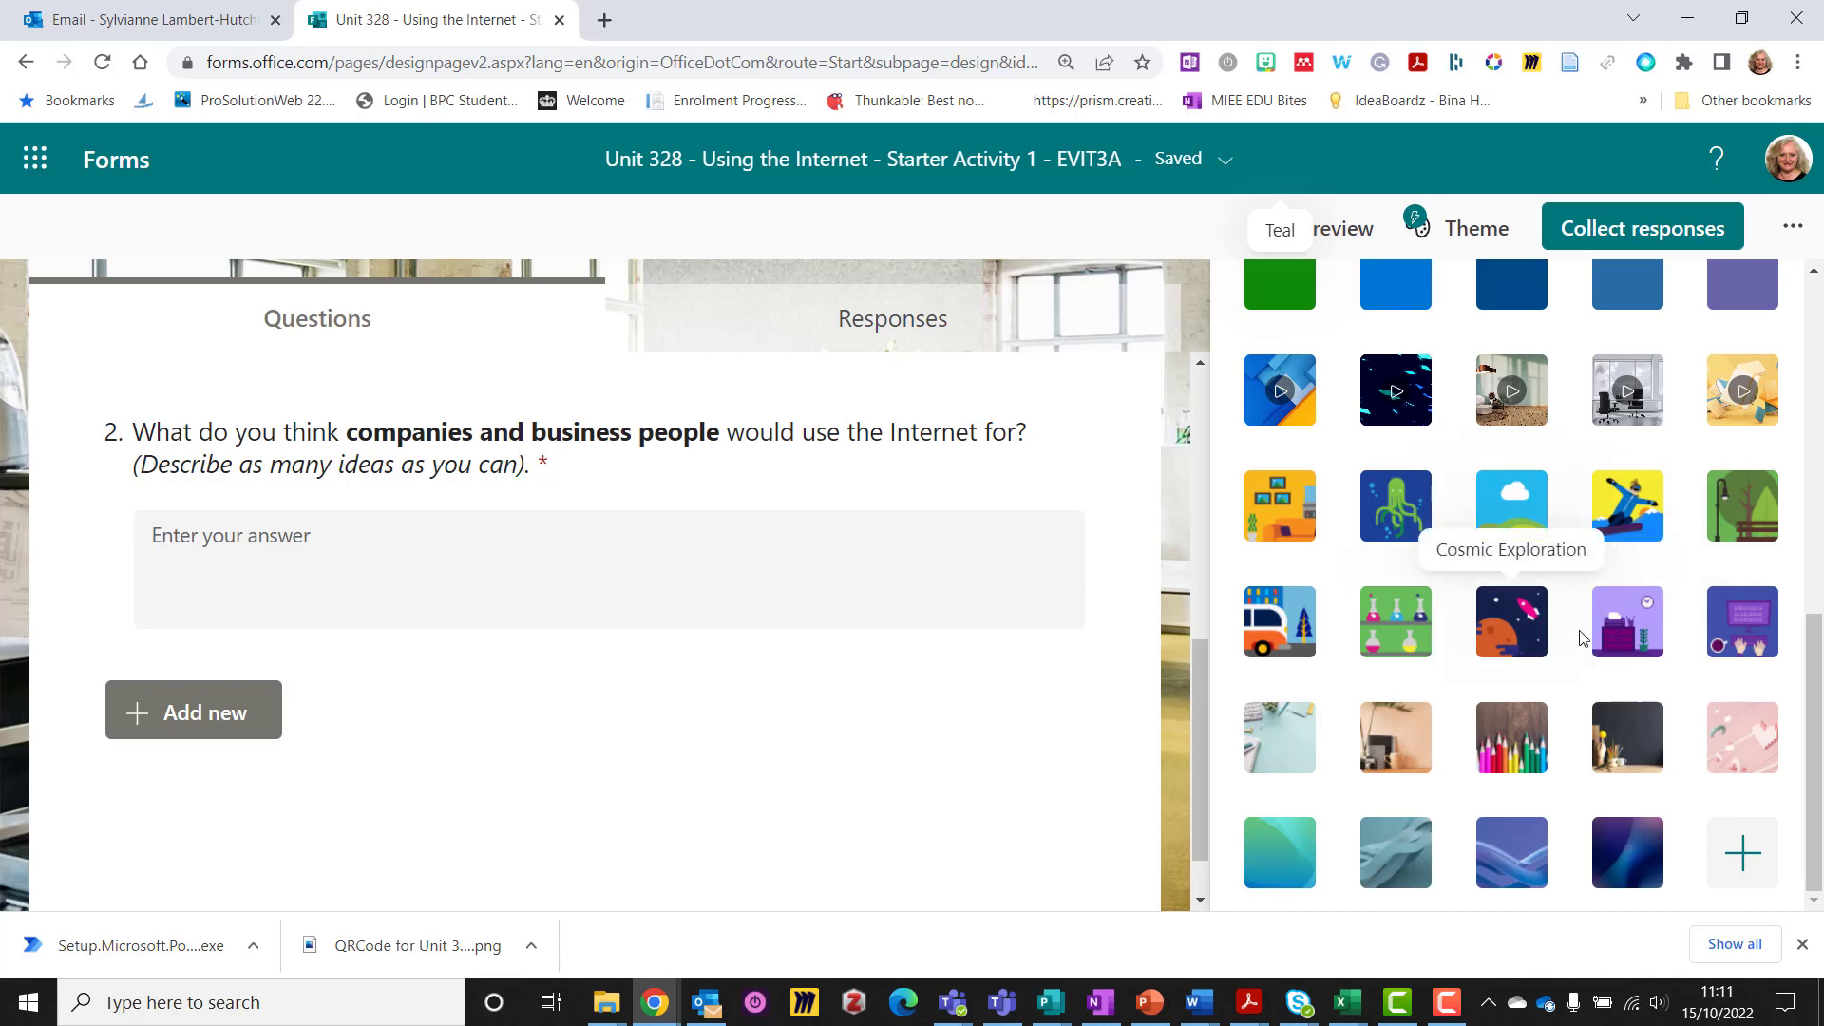
pyautogui.scroll(7, 1568, 522)
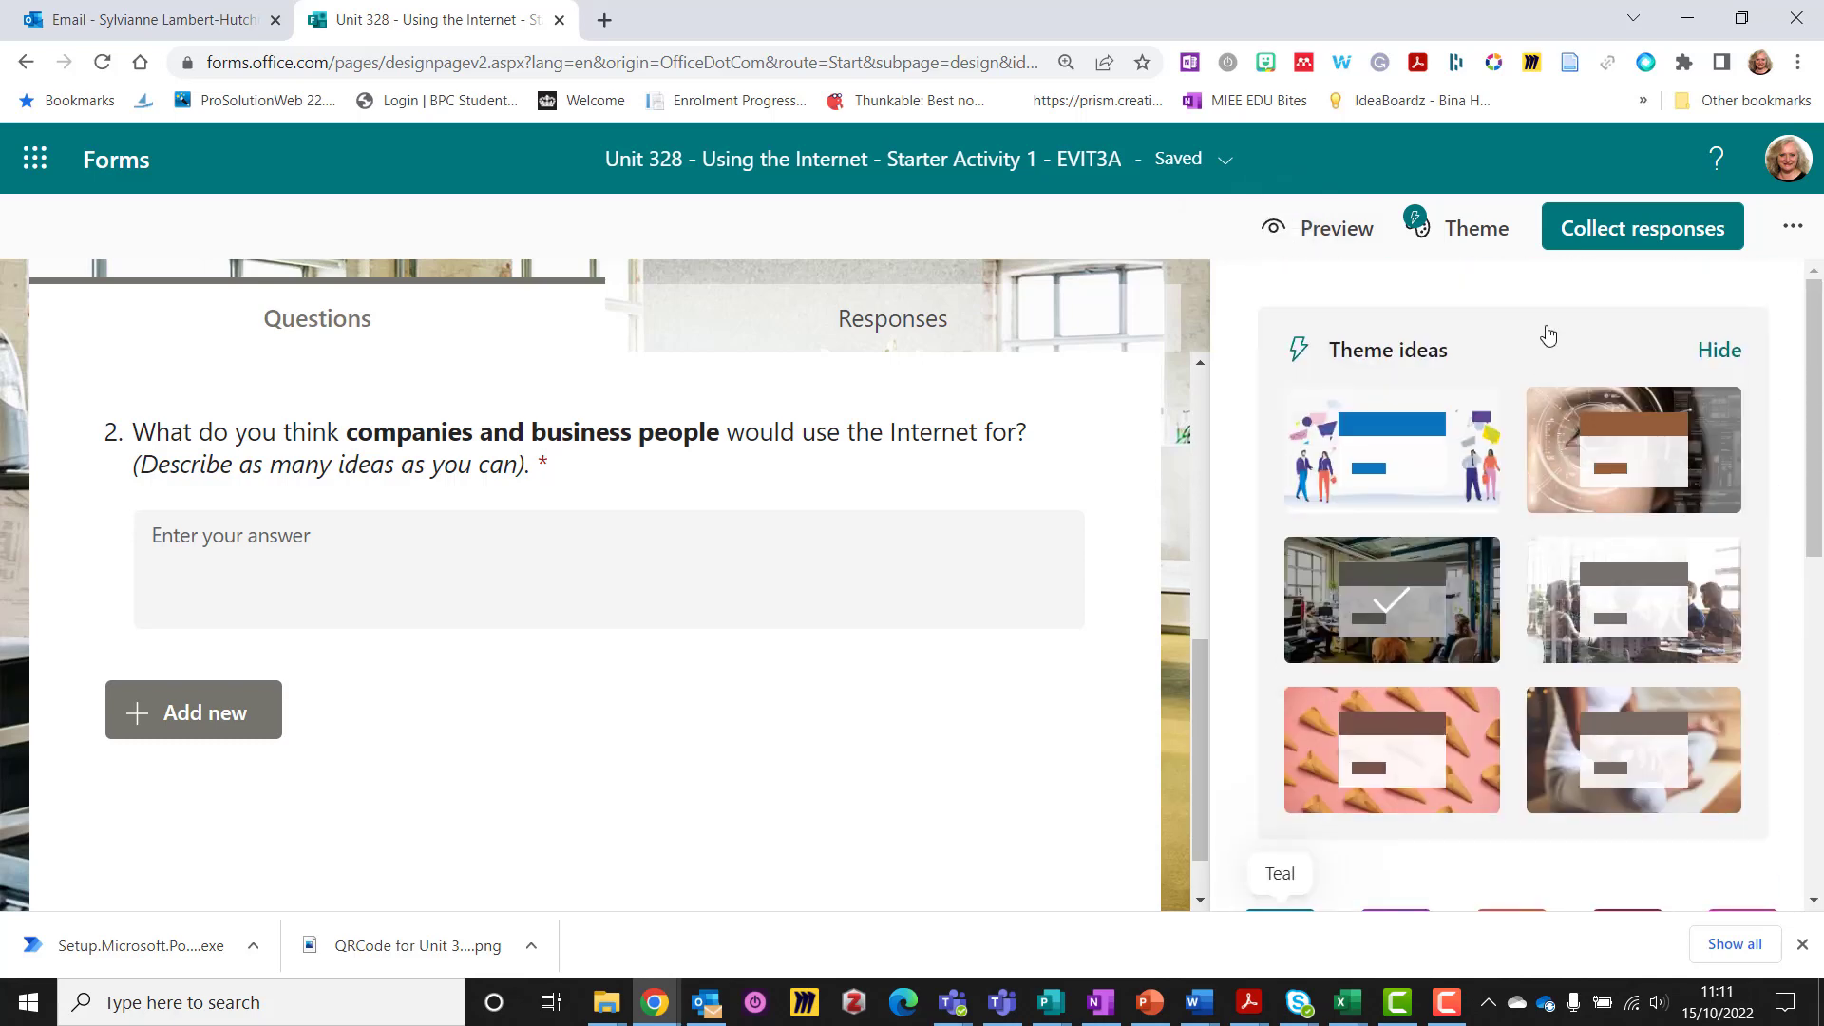
# Review the form's Settings for respondents and responses, then bring up Collect responses
pyautogui.click(1793, 230)
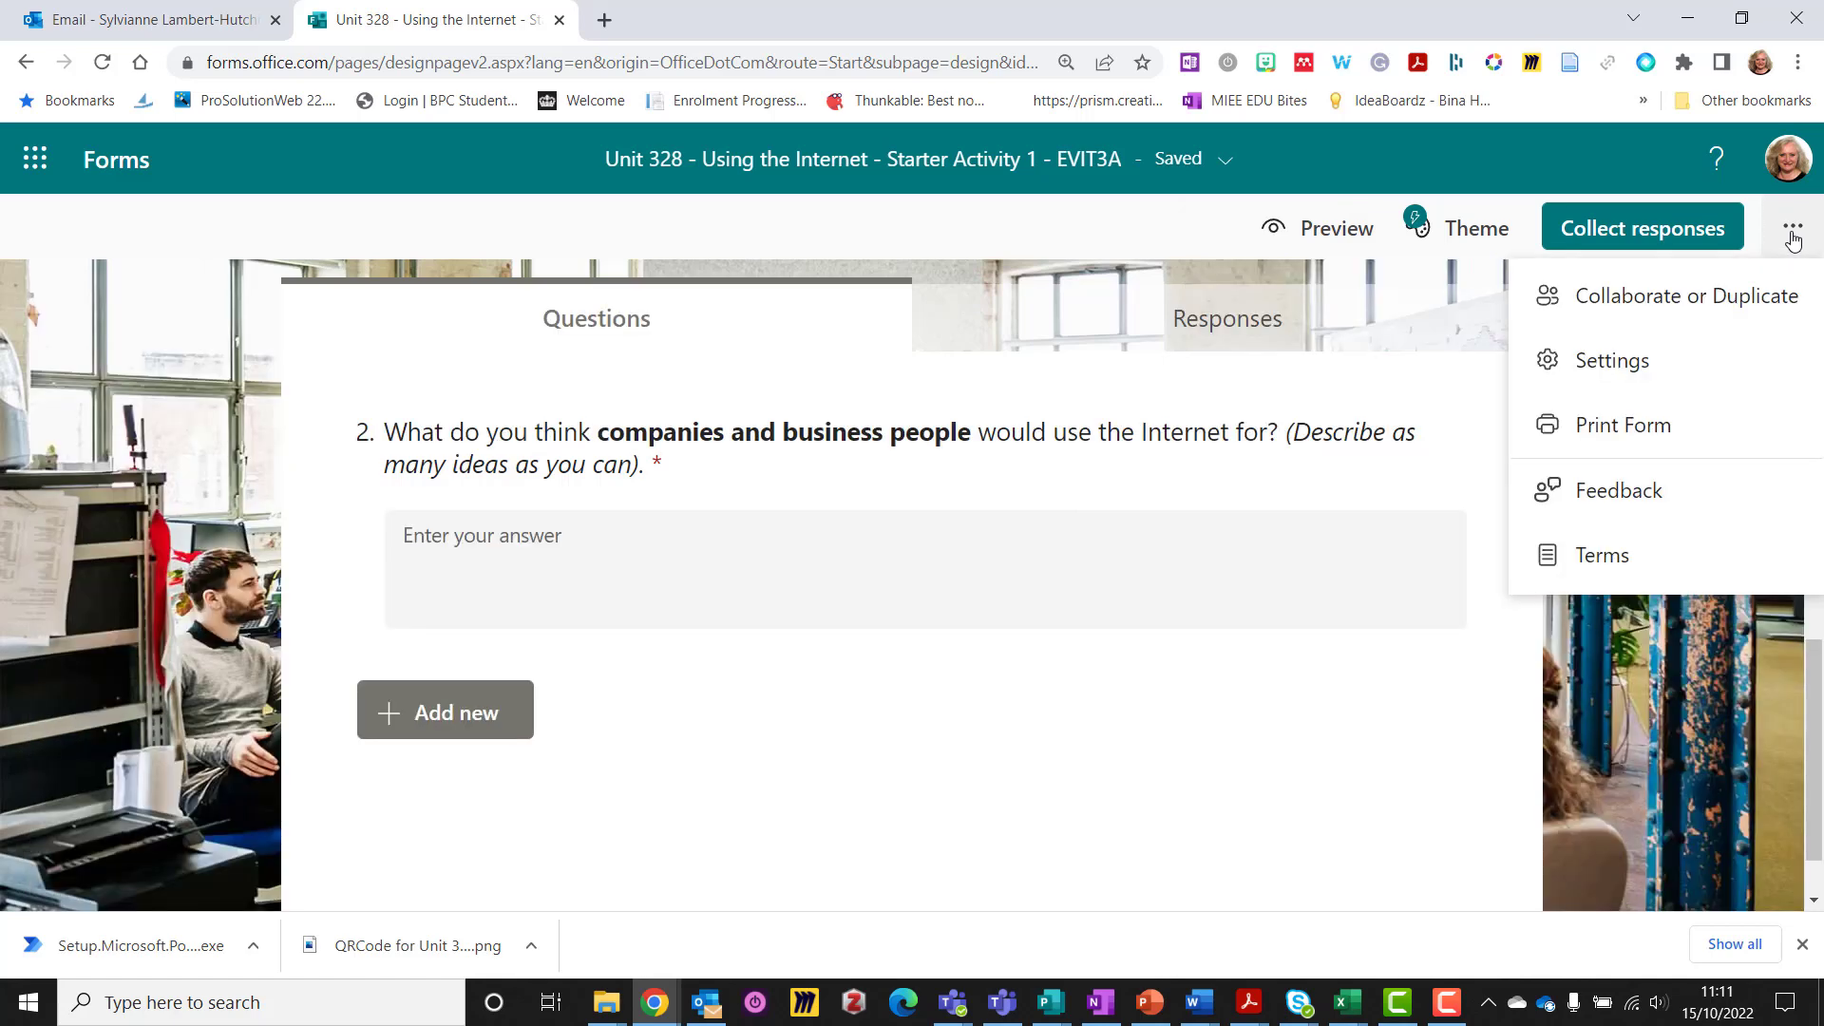
pyautogui.click(1626, 371)
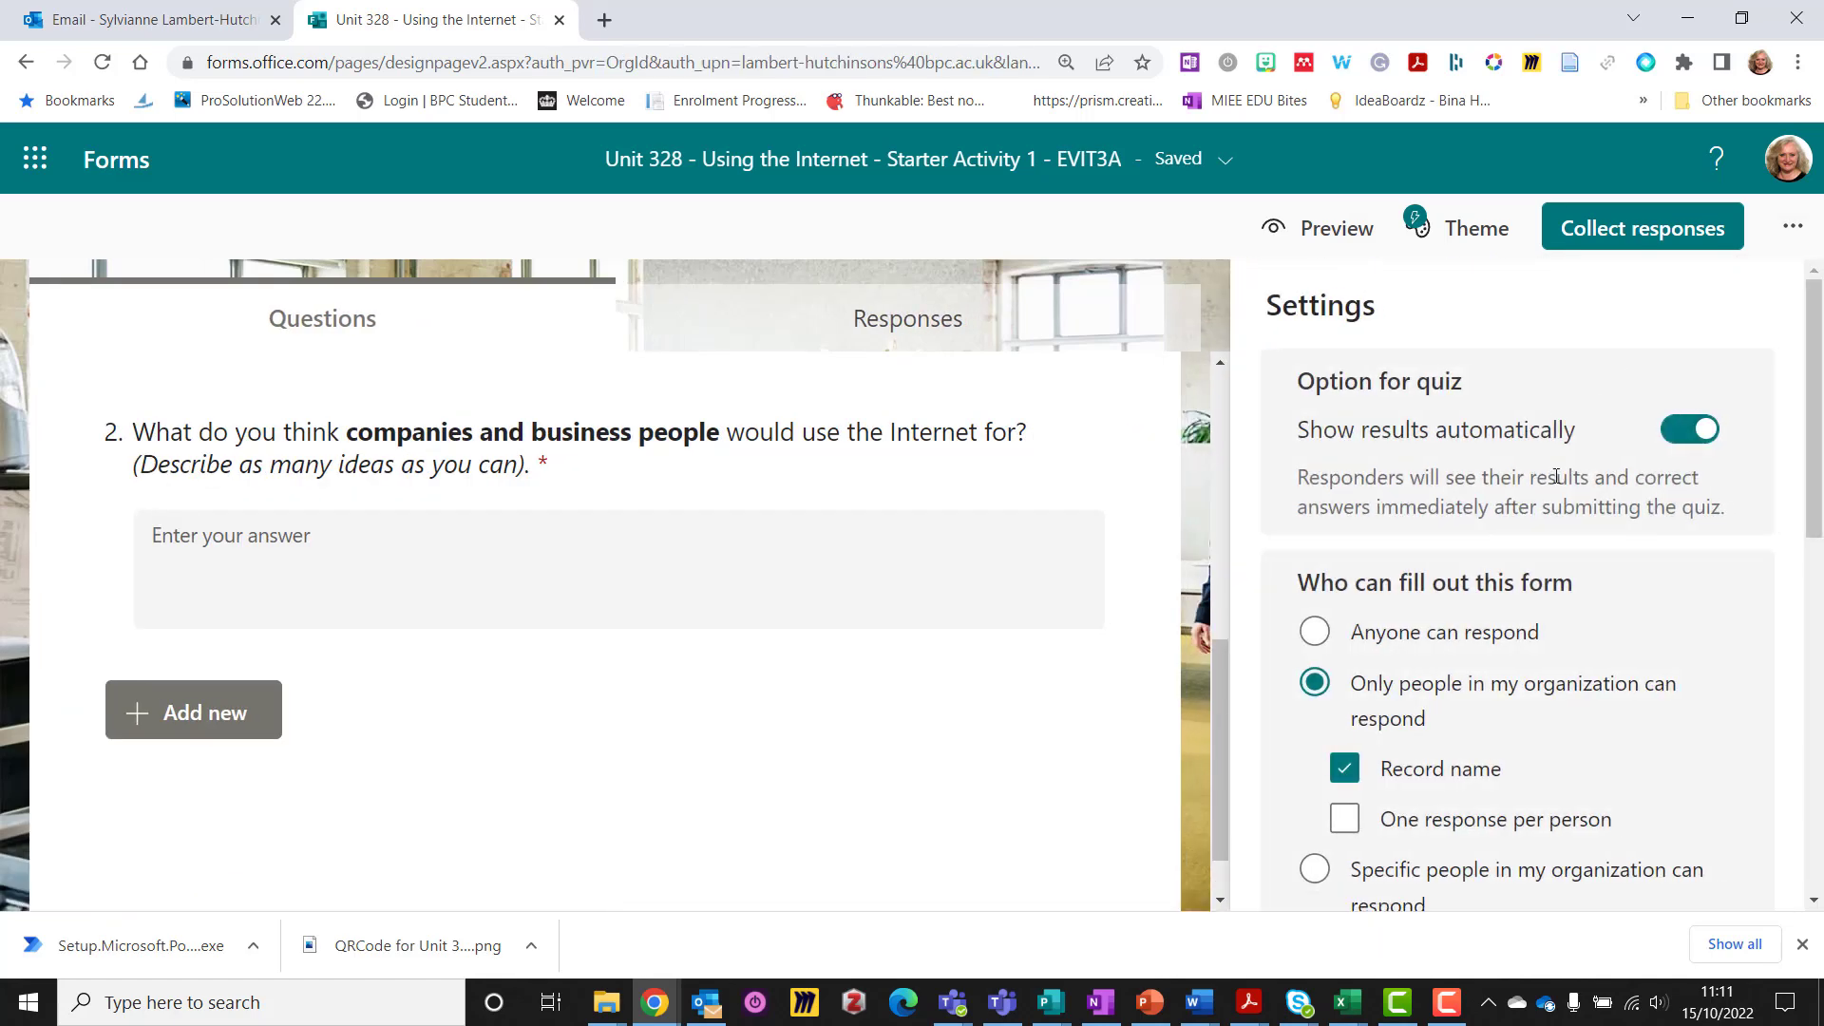
pyautogui.scroll(-1, 1558, 474)
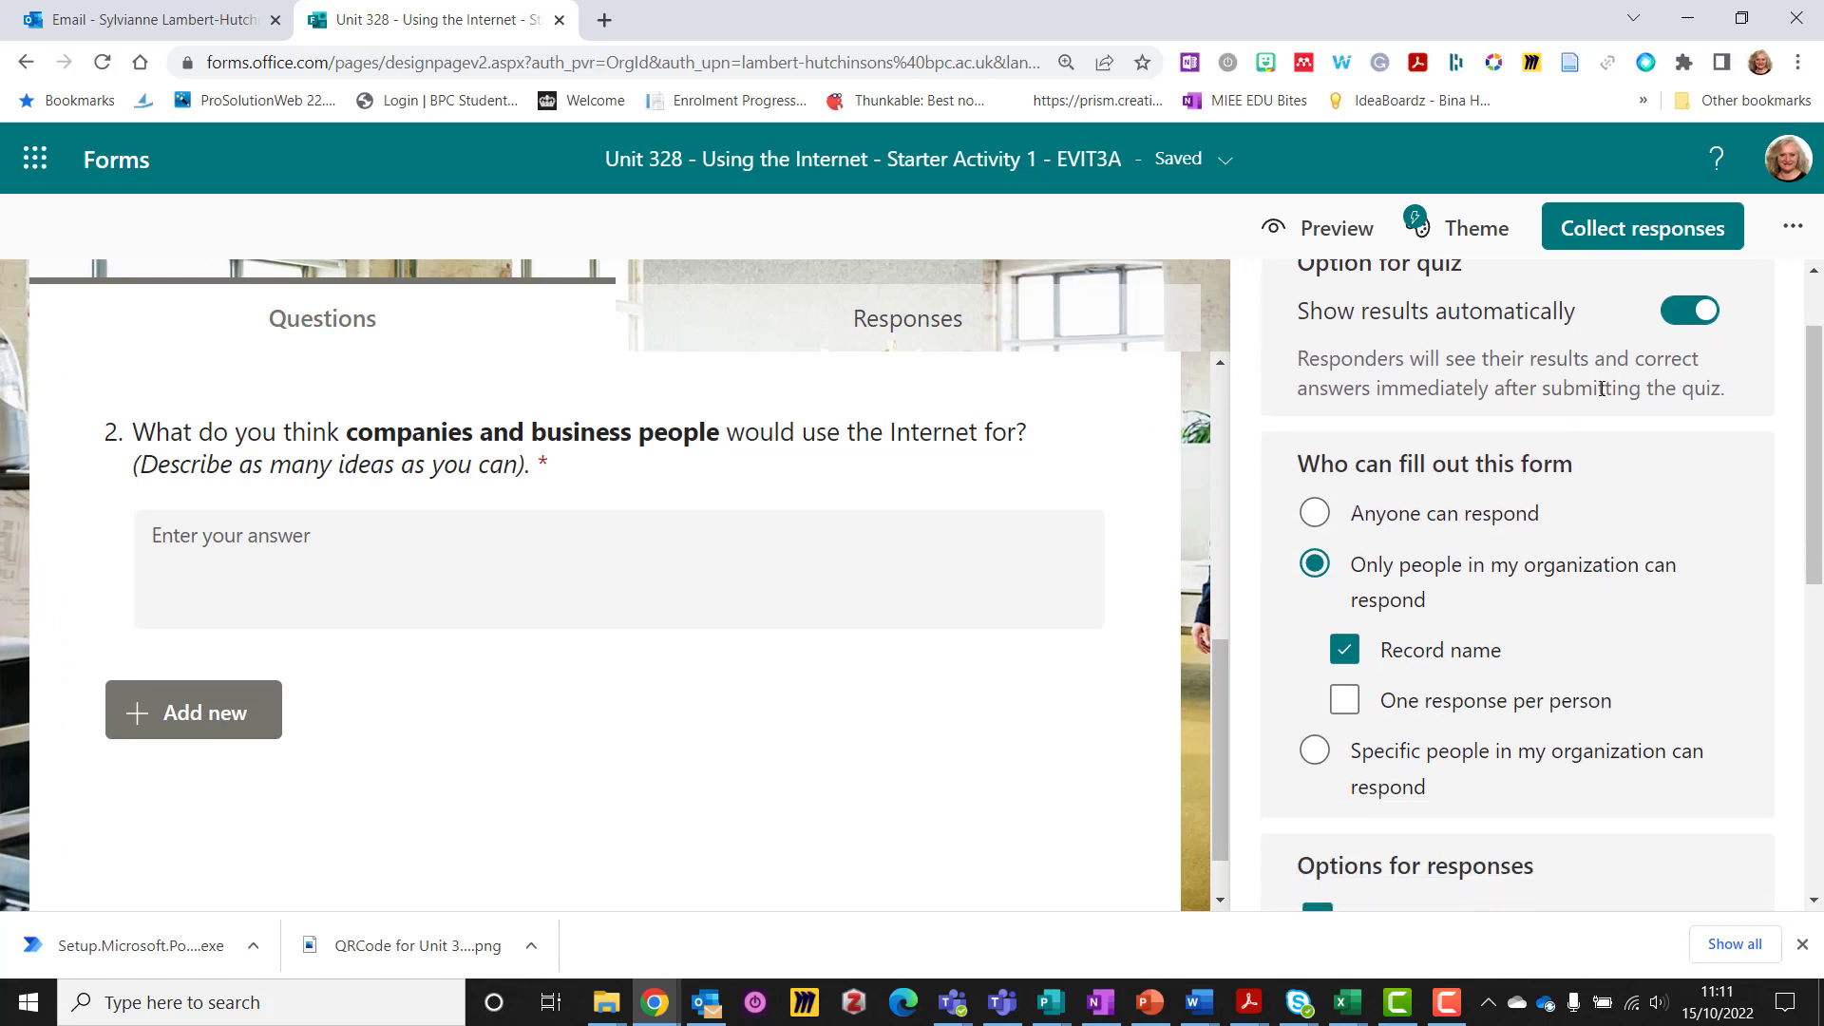
pyautogui.scroll(-1, 1680, 445)
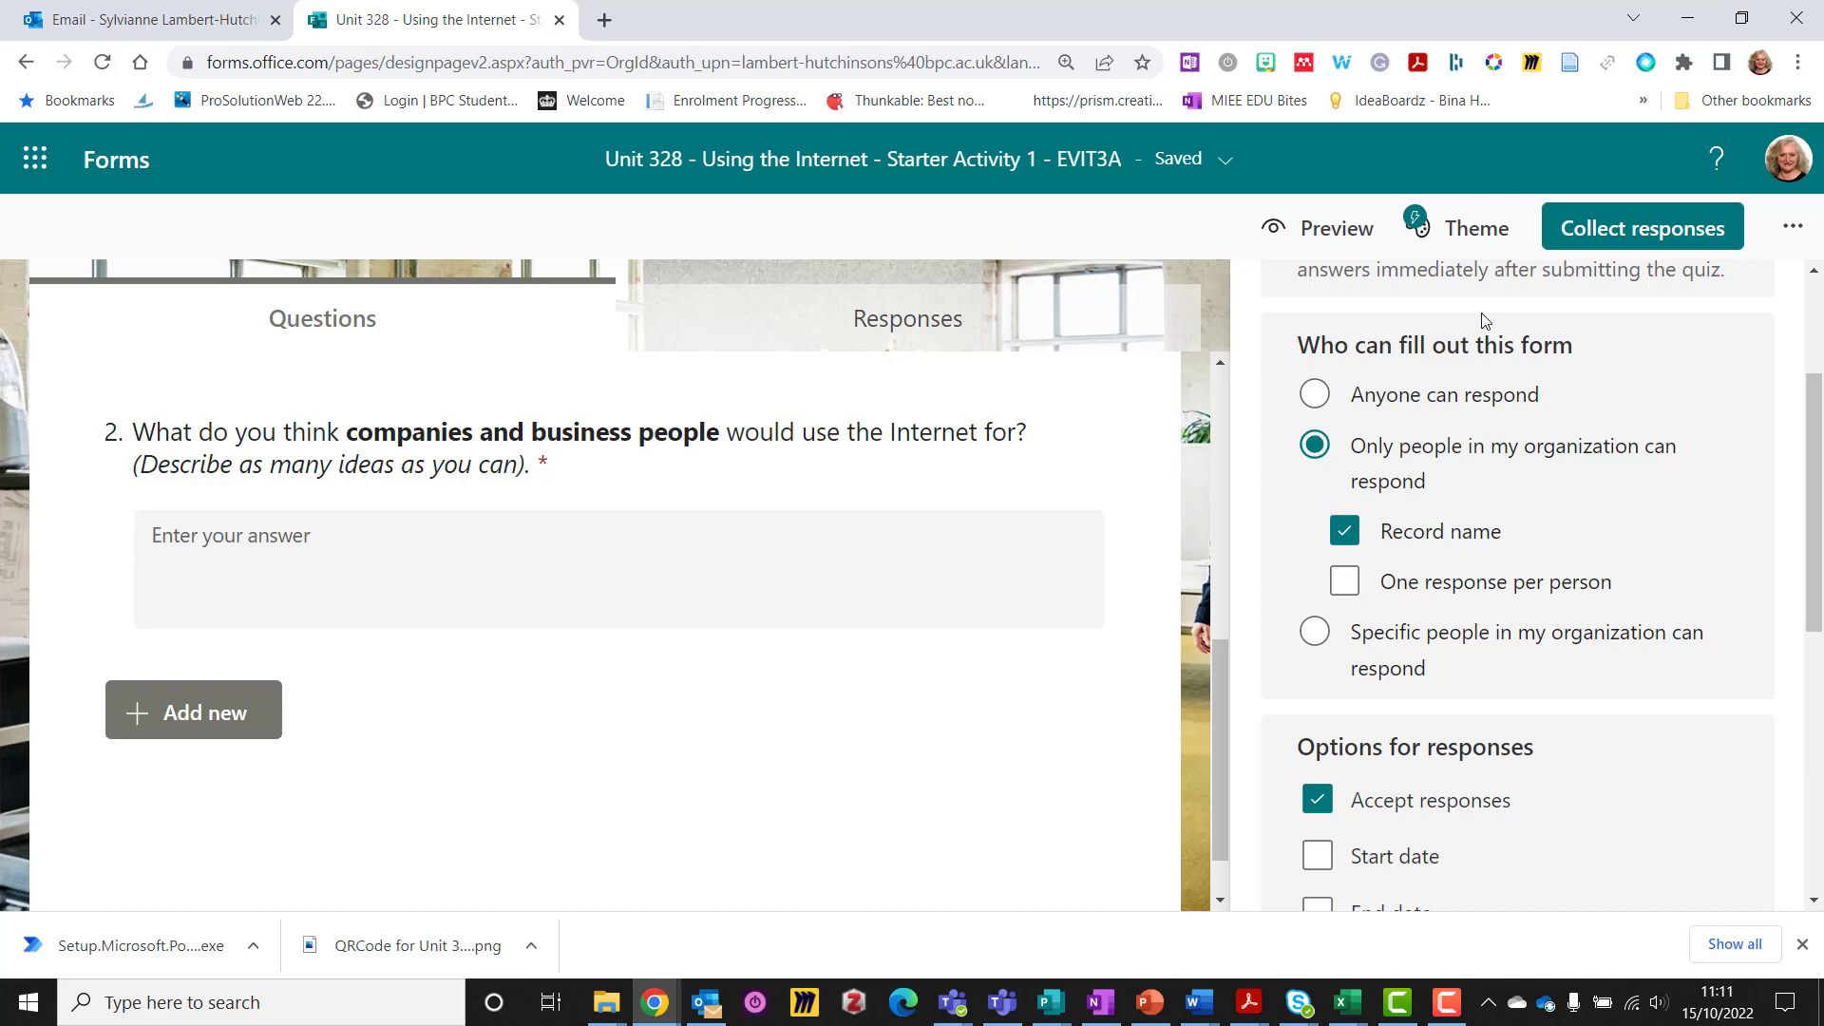
pyautogui.click(1634, 231)
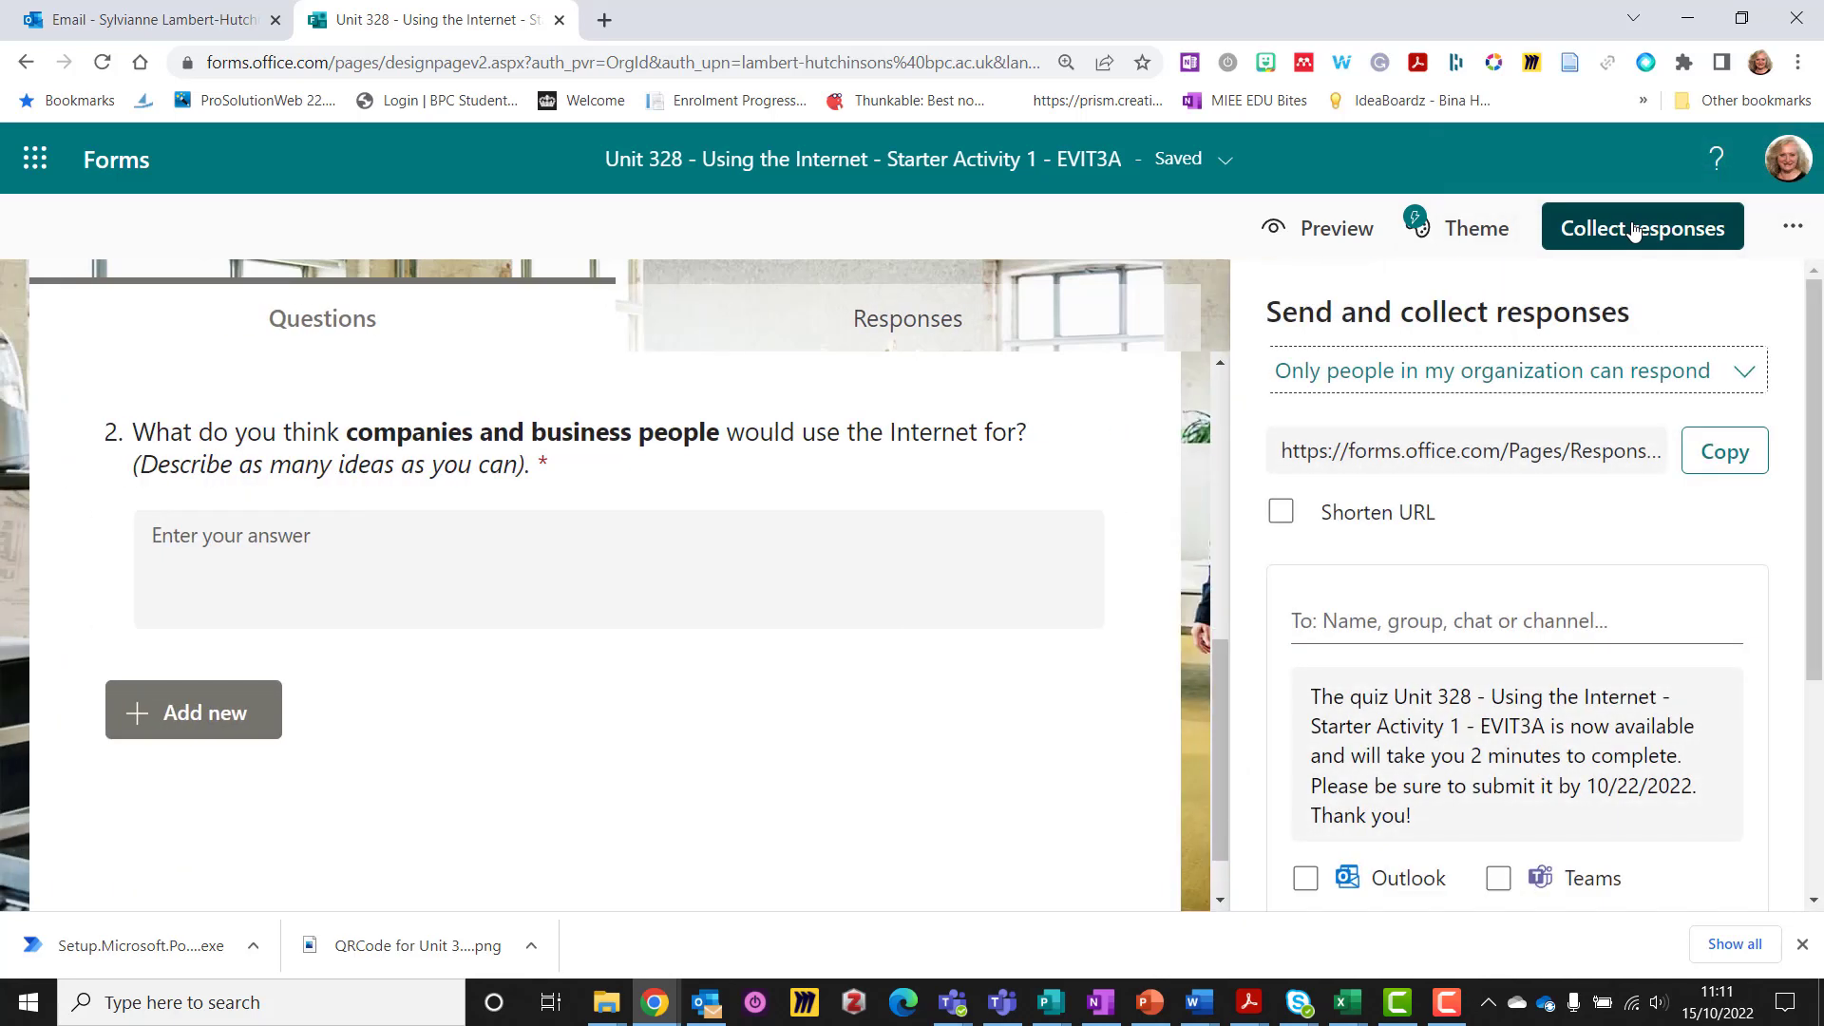
# Get the quiz's QR code, preview it as a respondent, then go back to the editor
pyautogui.scroll(-3, 1520, 617)
pyautogui.click(1399, 804)
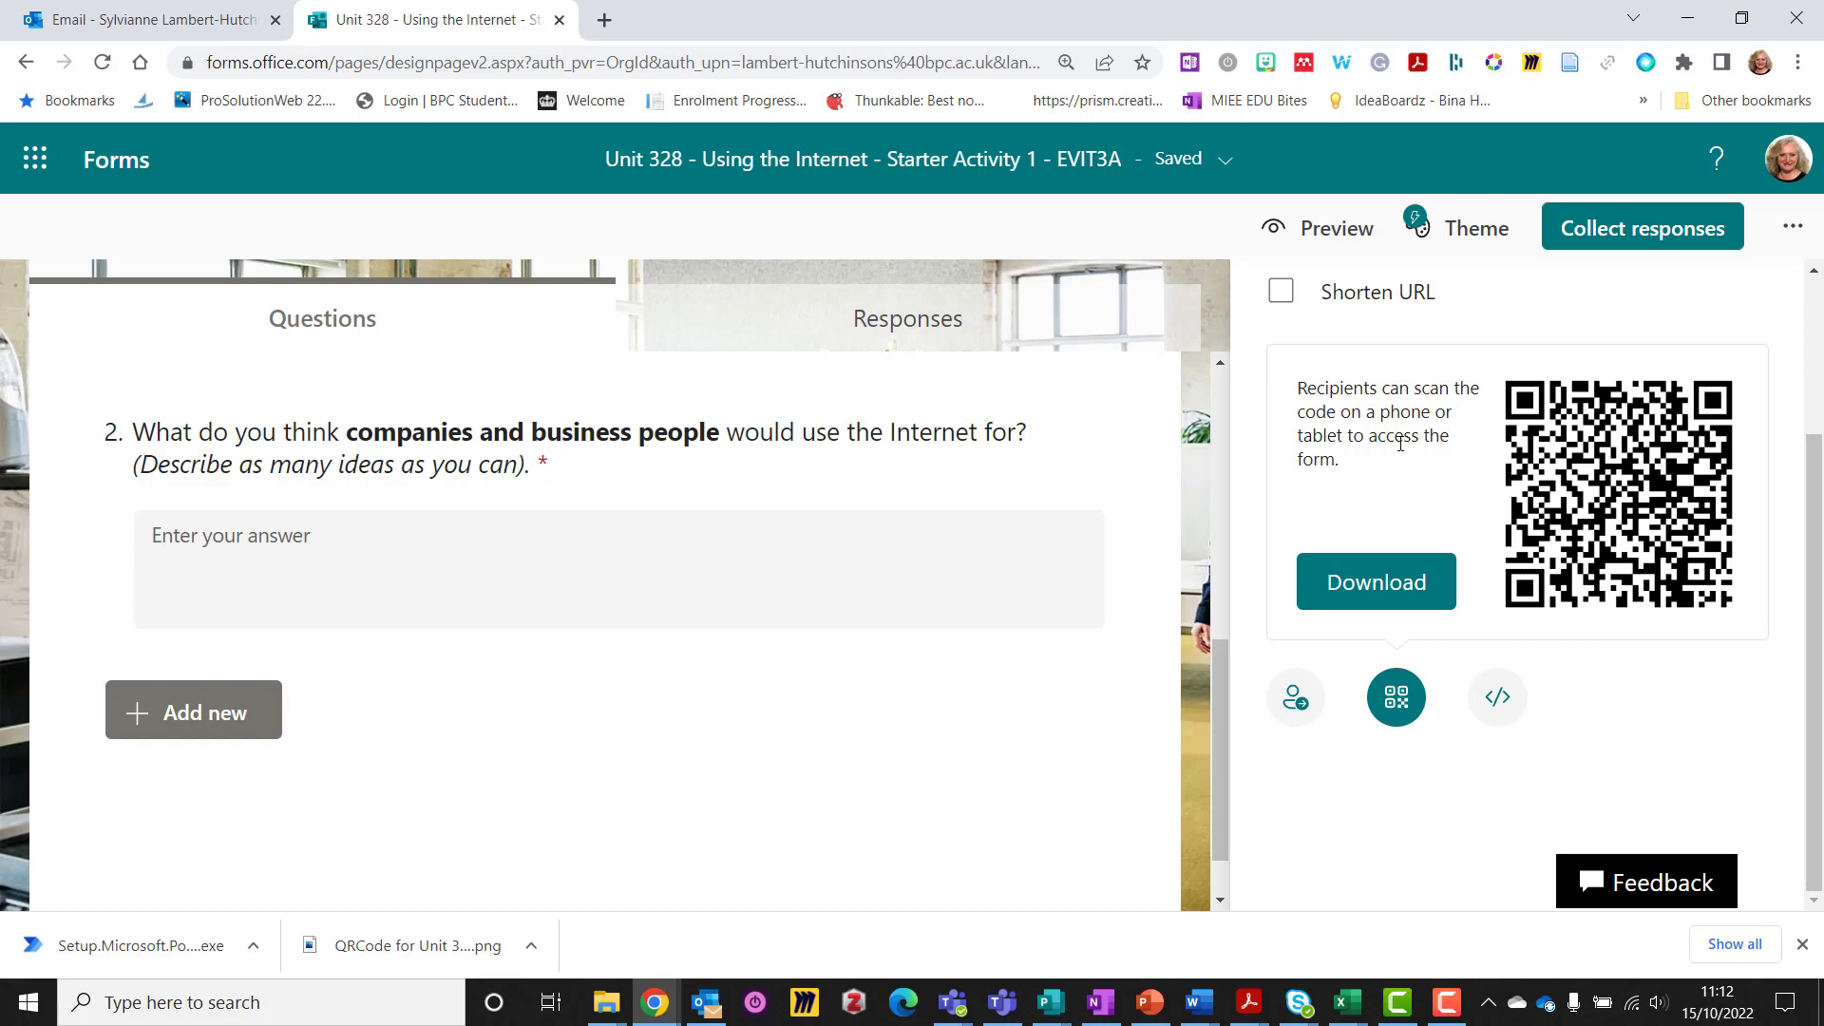
pyautogui.click(1327, 237)
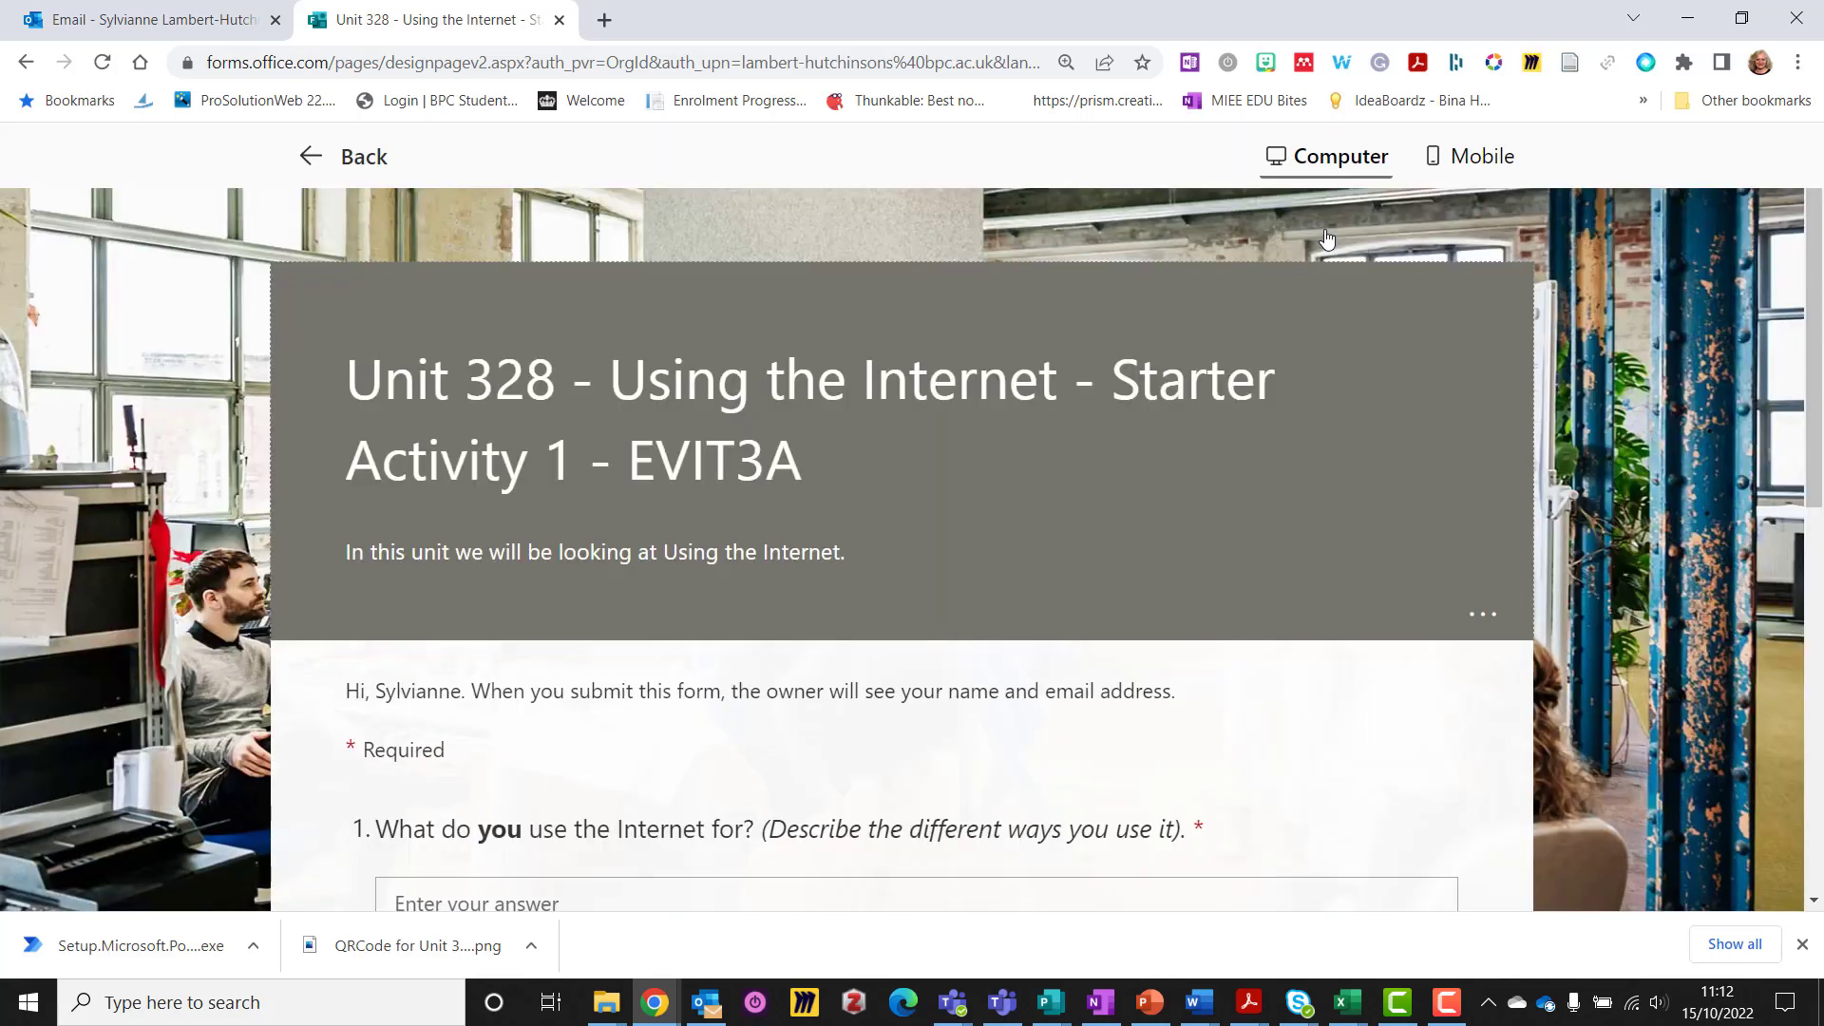
pyautogui.scroll(-3, 1294, 499)
pyautogui.scroll(-5, 1291, 490)
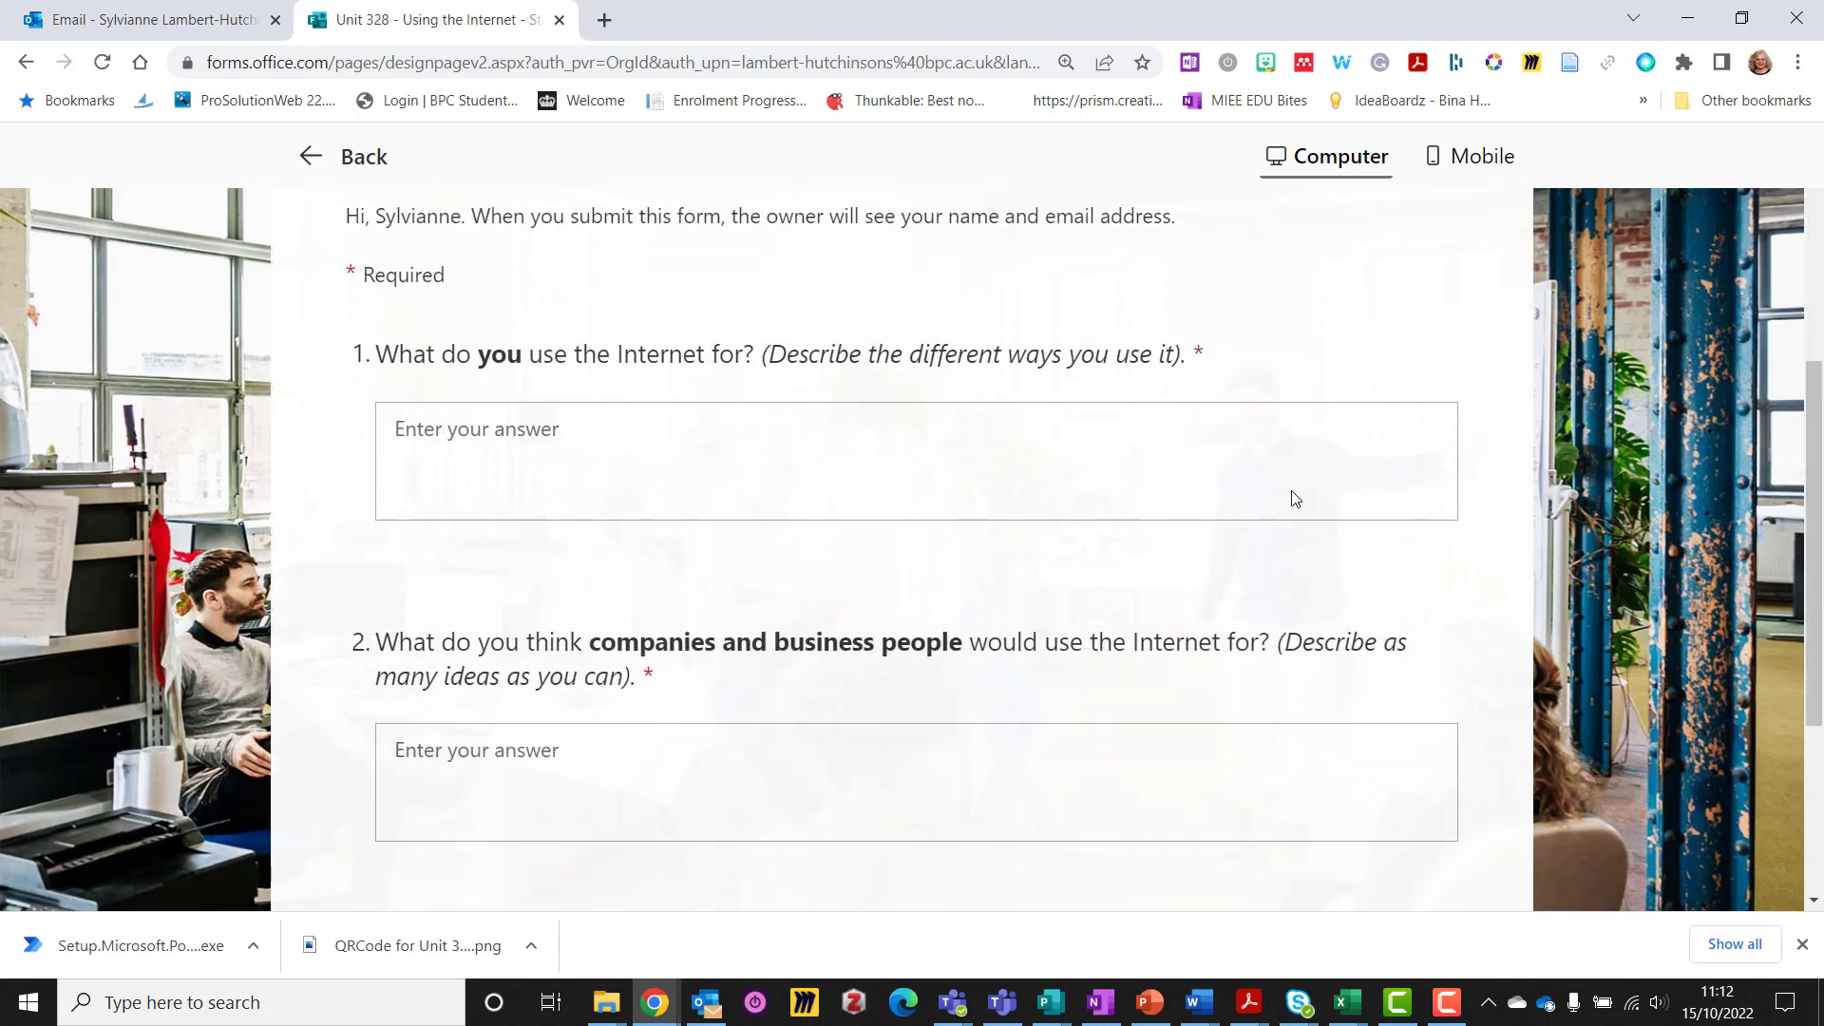
pyautogui.scroll(1, 1292, 491)
pyautogui.scroll(6, 1293, 492)
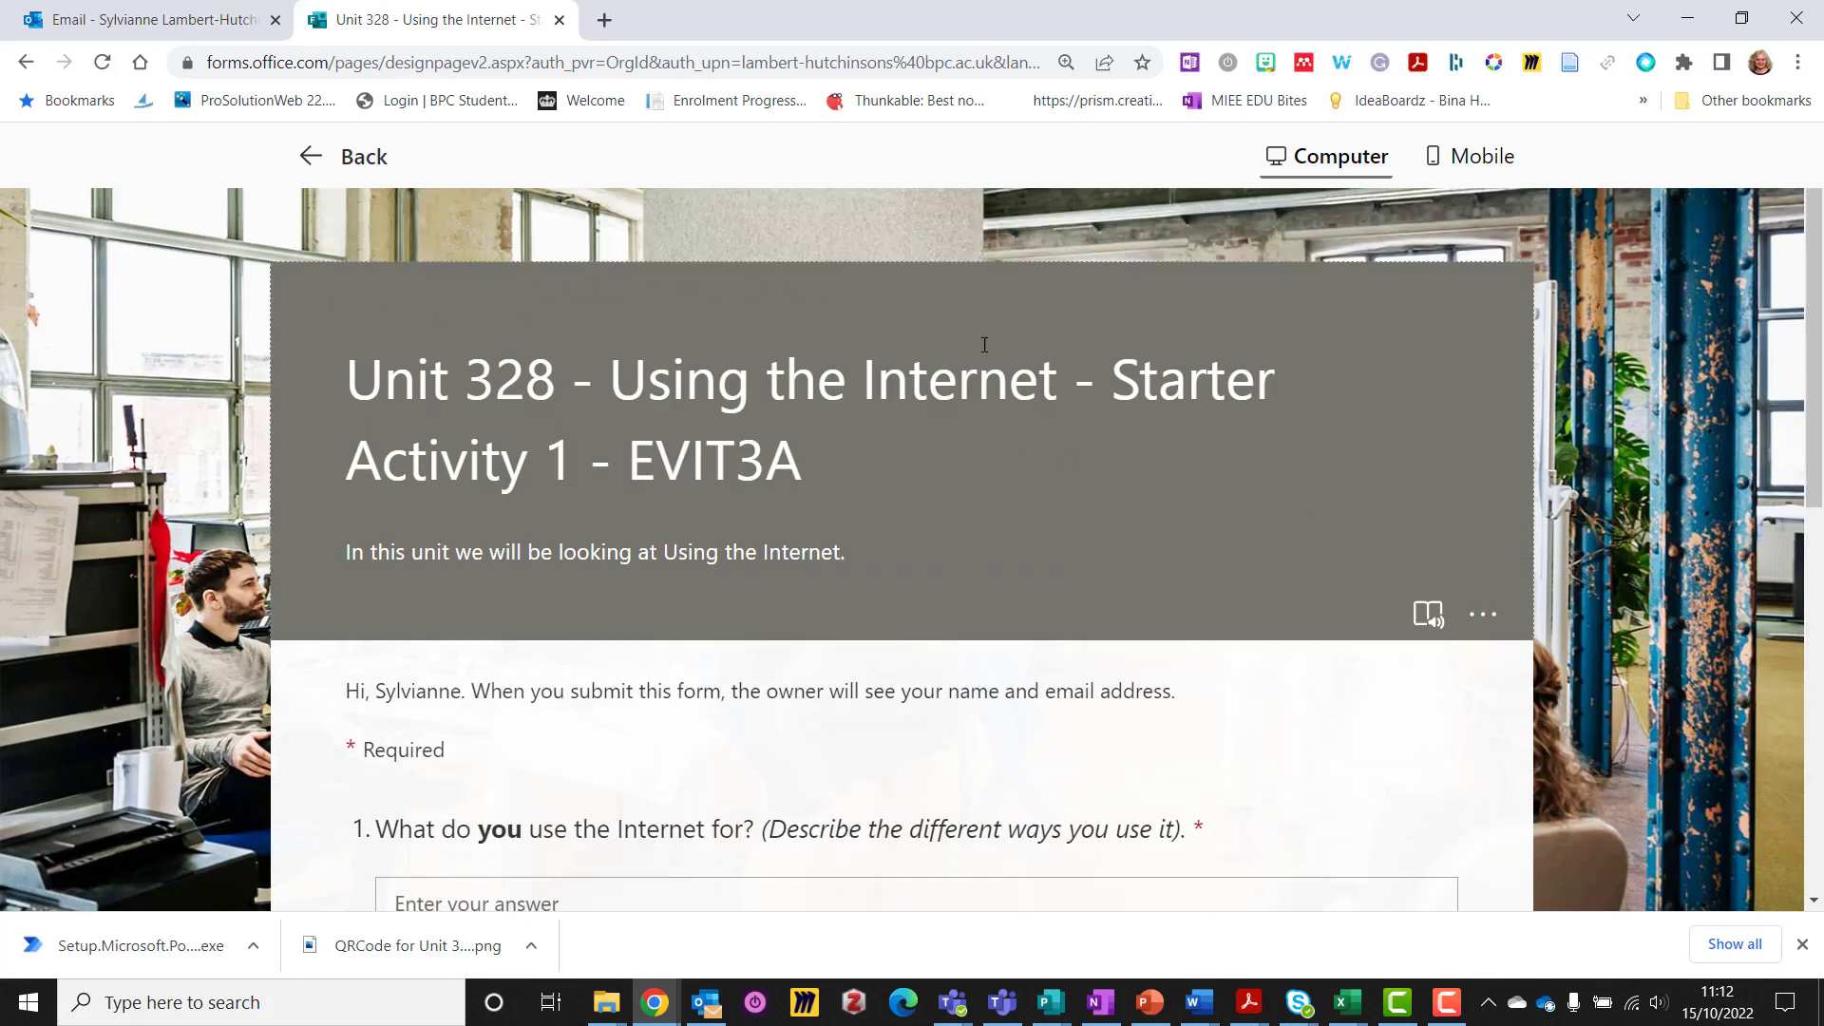
pyautogui.click(318, 159)
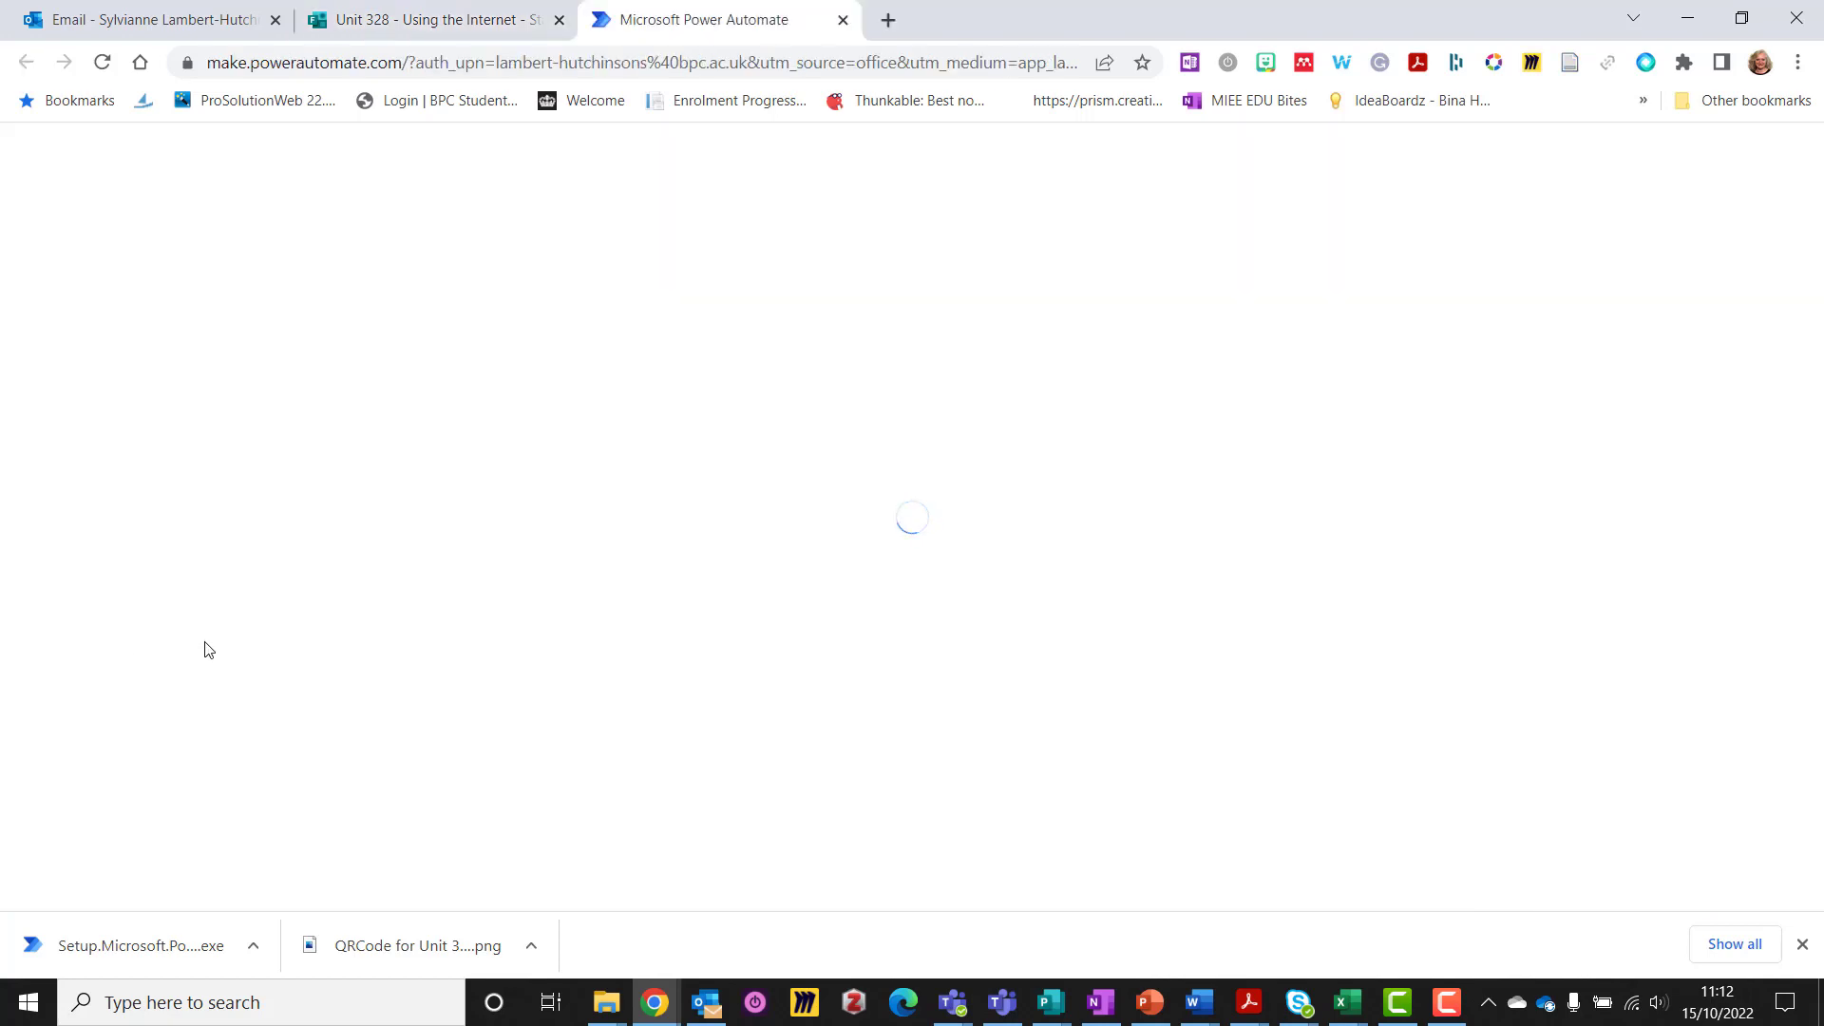
# Check the Office app list, return to the Power Automate home page, then bring Teams forward
pyautogui.click(430, 34)
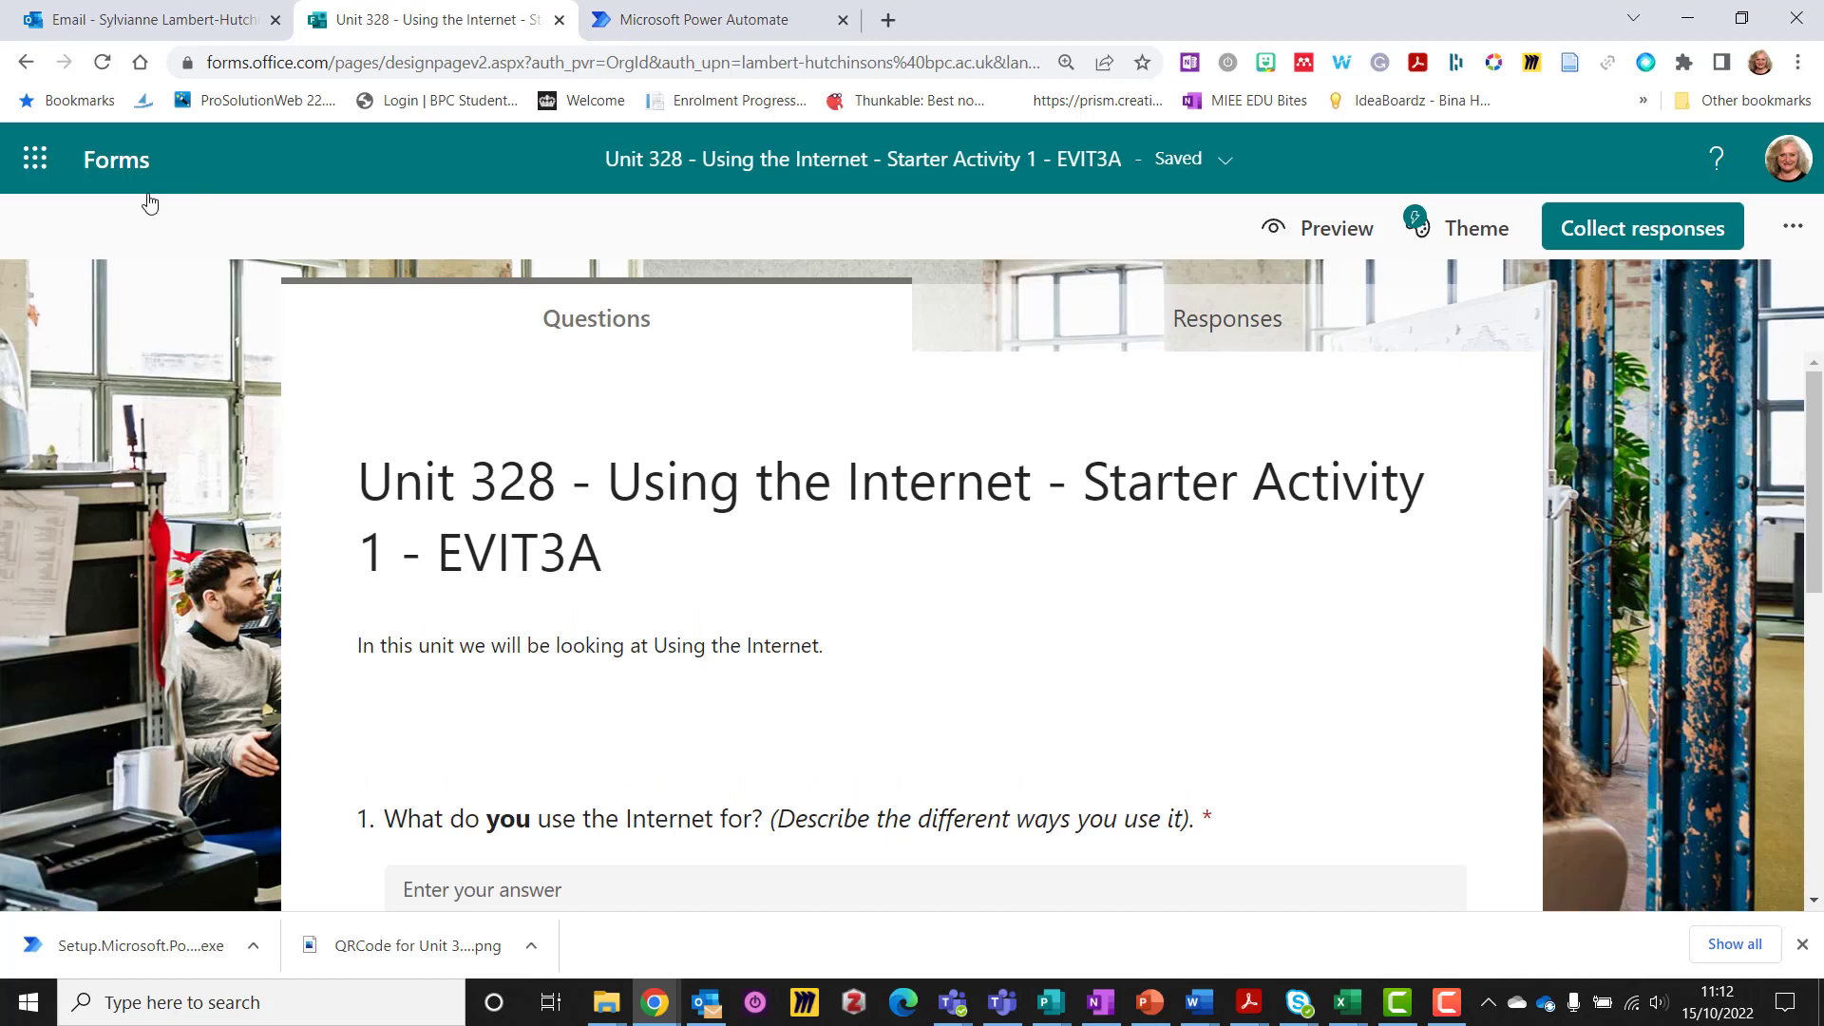
pyautogui.click(36, 161)
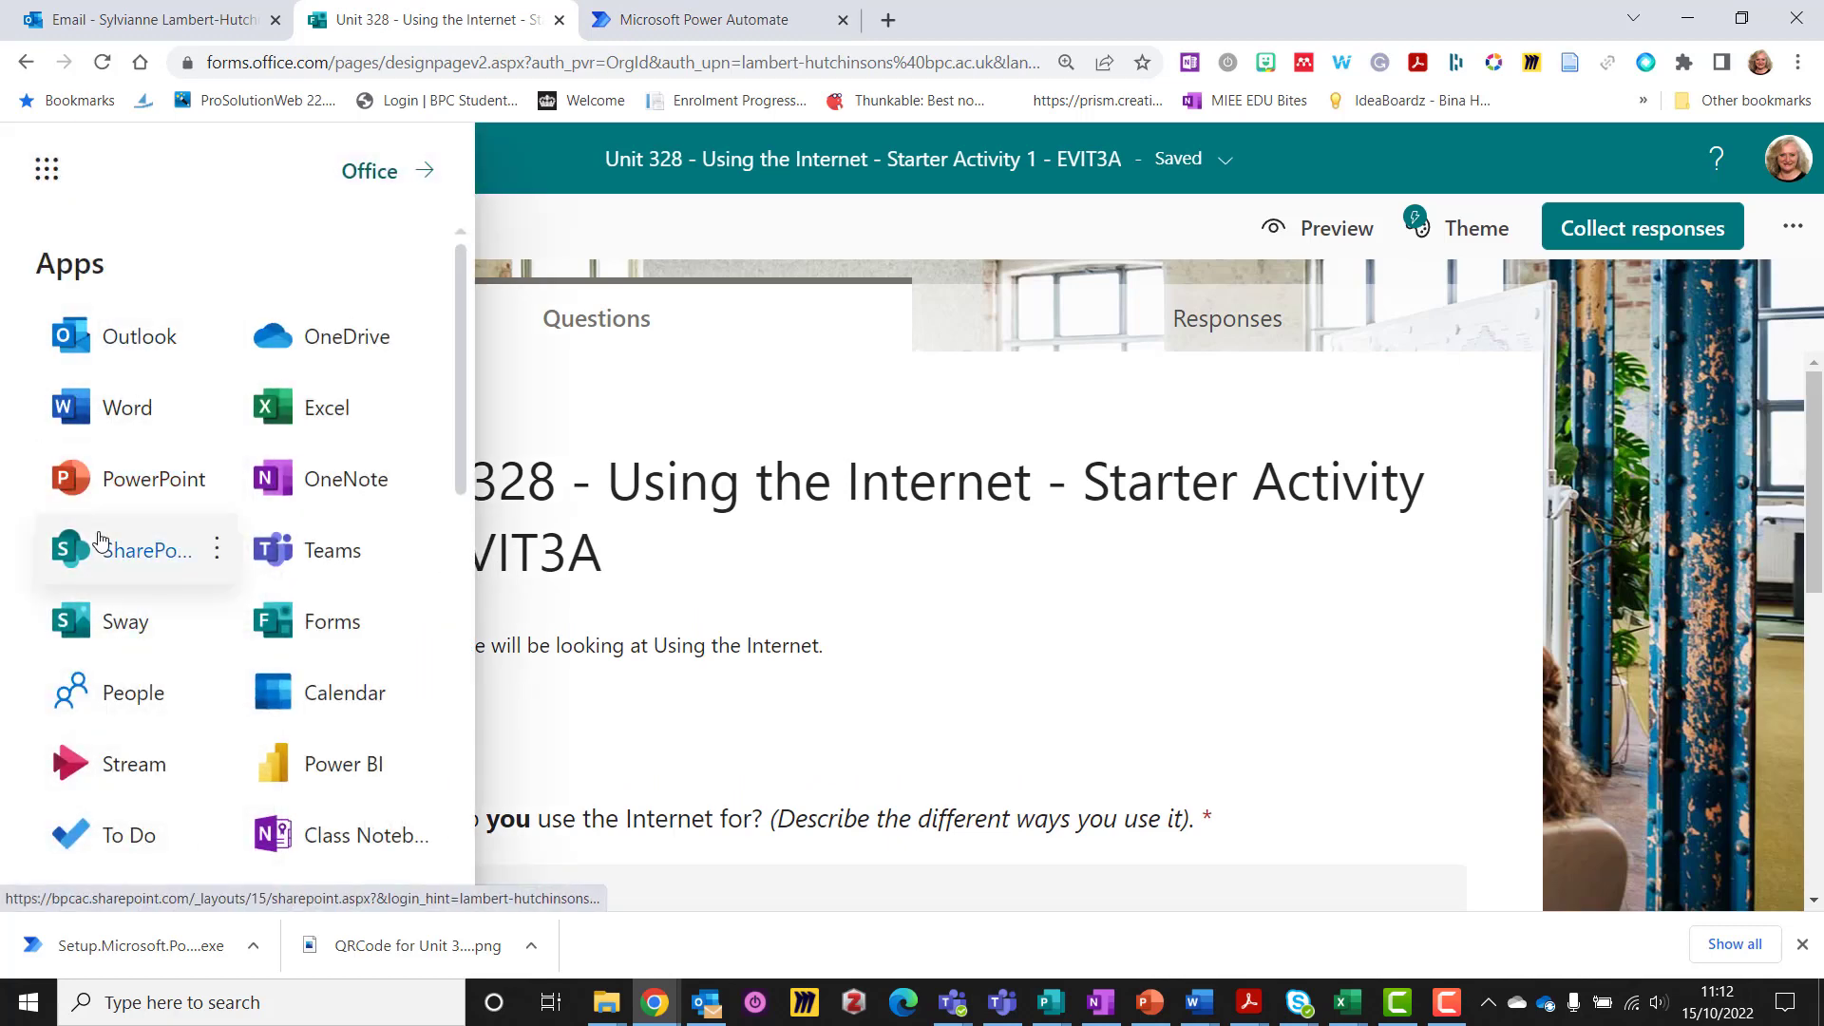
pyautogui.scroll(-2, 100, 539)
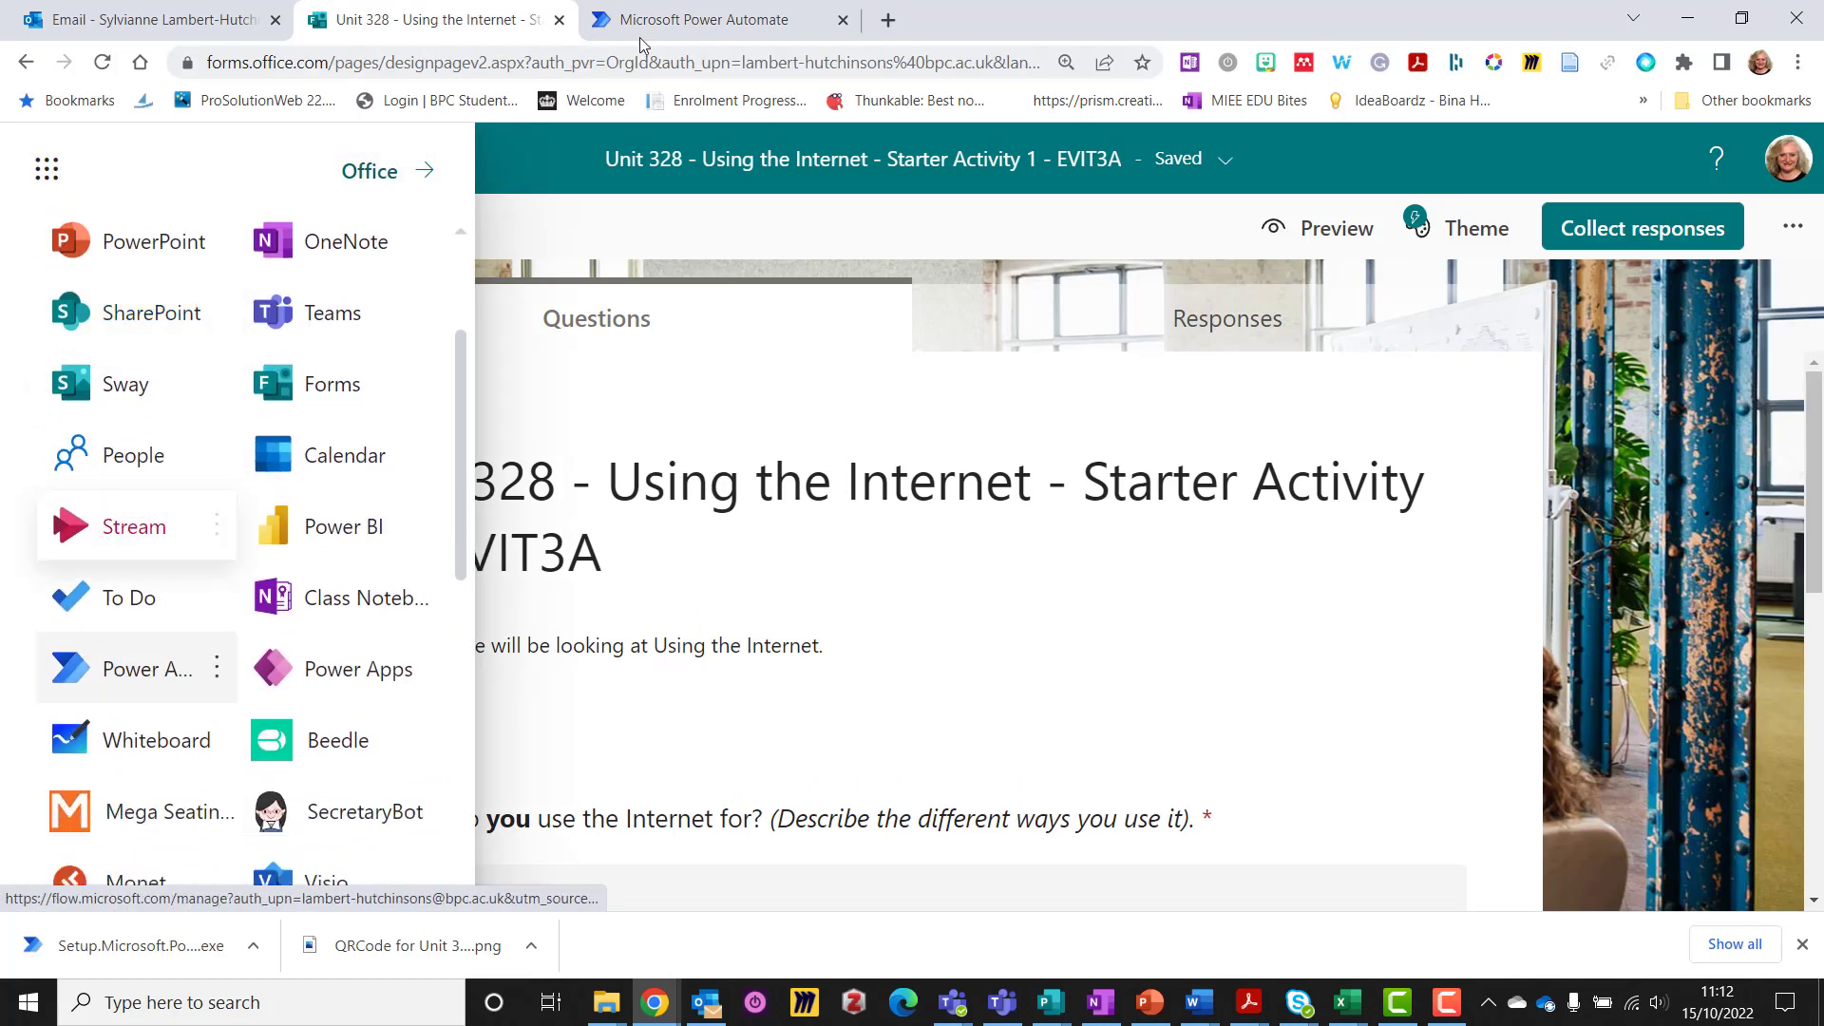
pyautogui.click(665, 23)
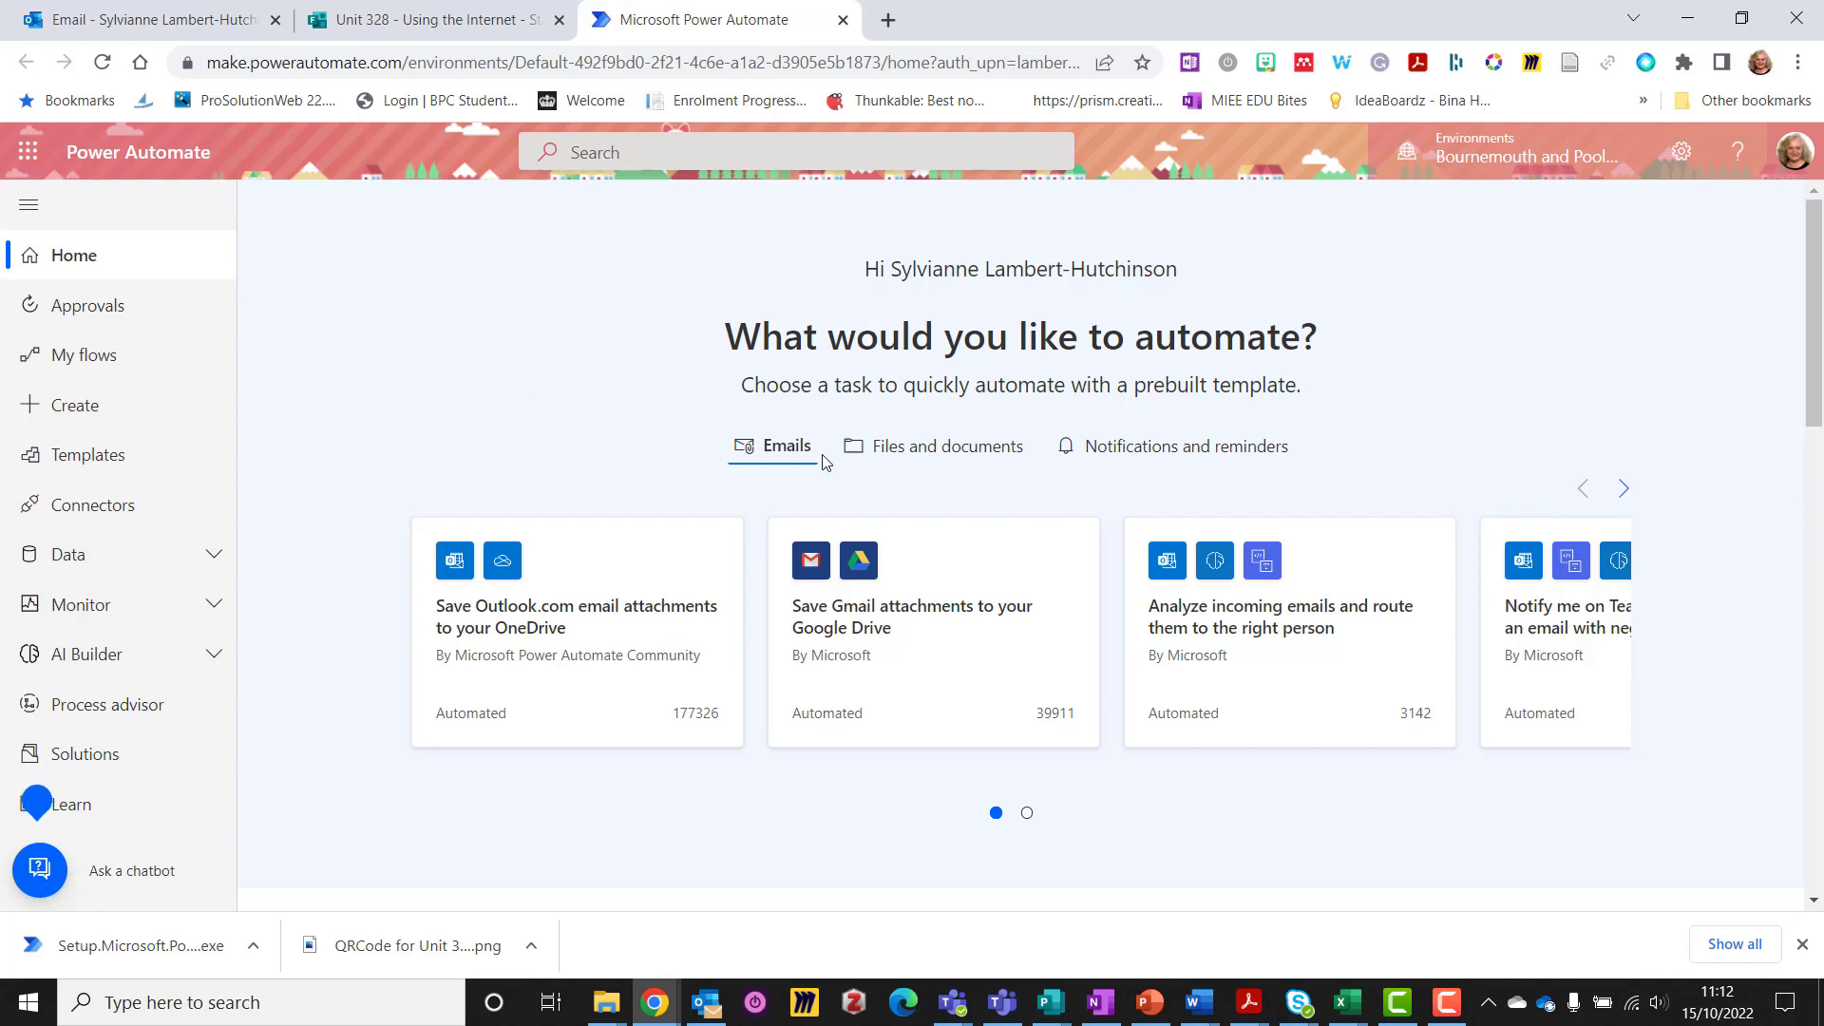
pyautogui.moveTo(960, 1012)
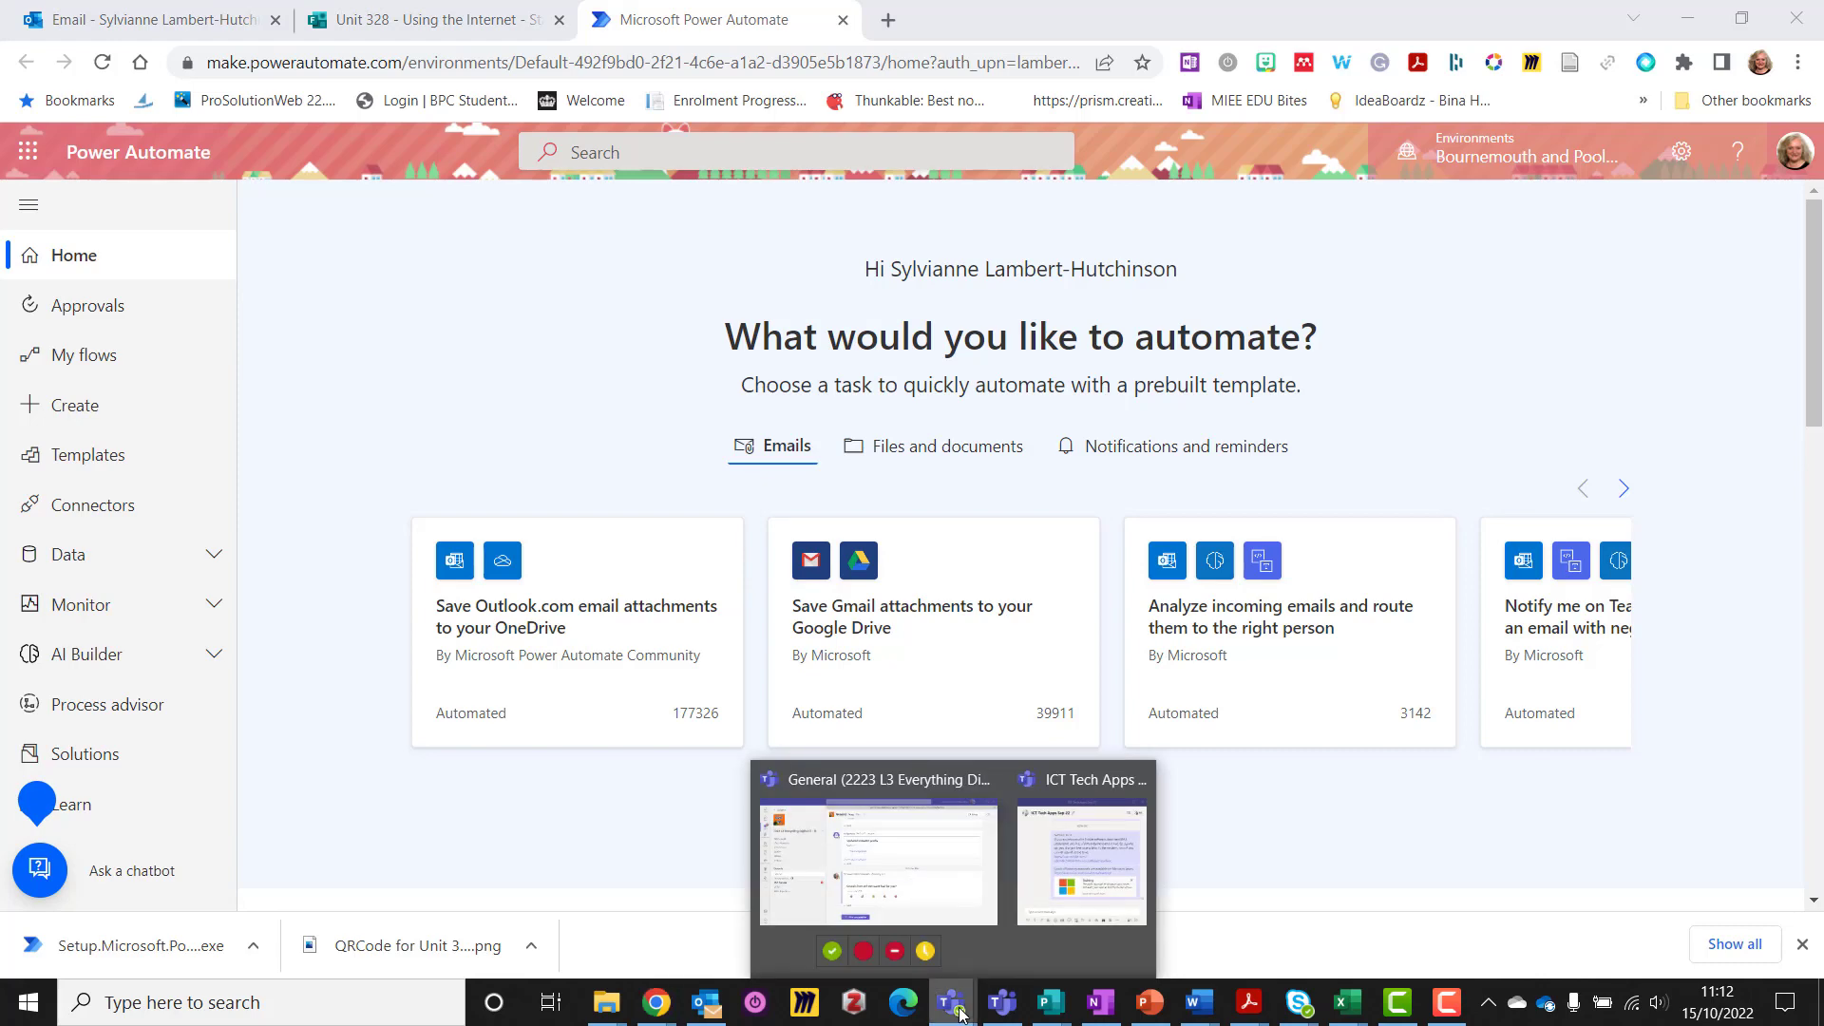
pyautogui.click(928, 903)
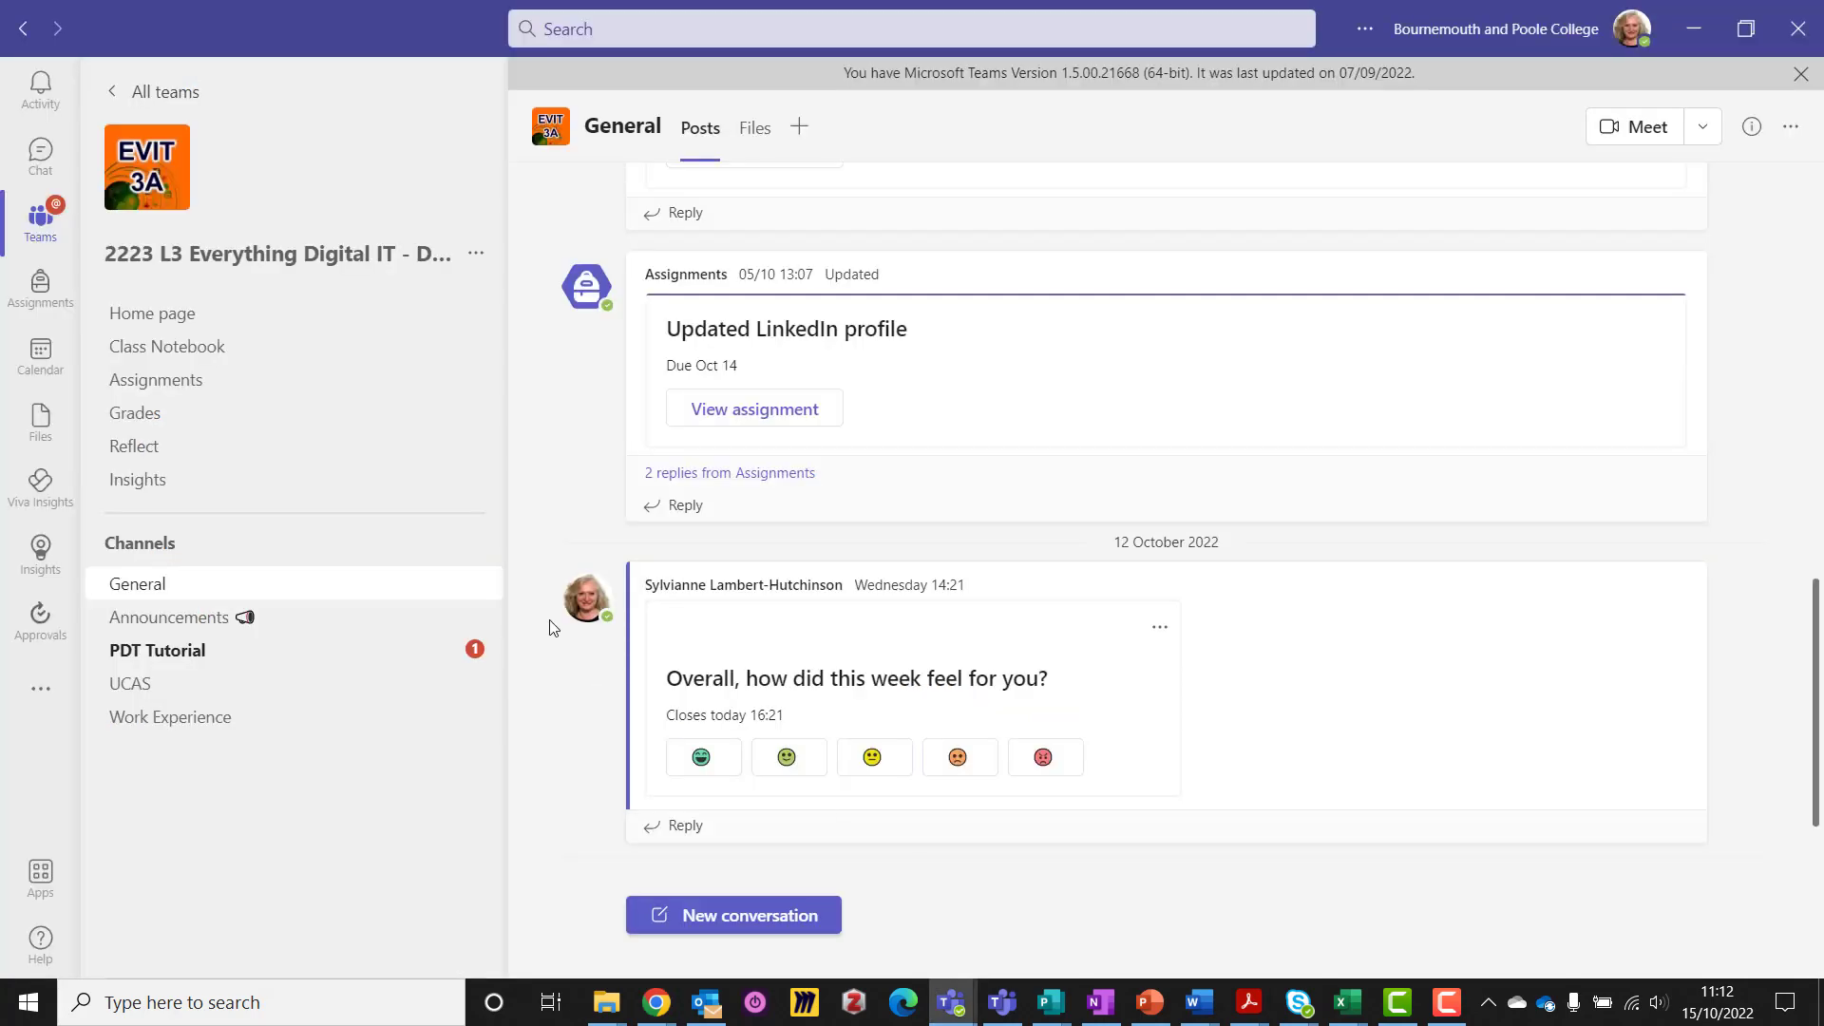
# Create a standard channel called 'Using the Internet' in the class team
pyautogui.click(481, 263)
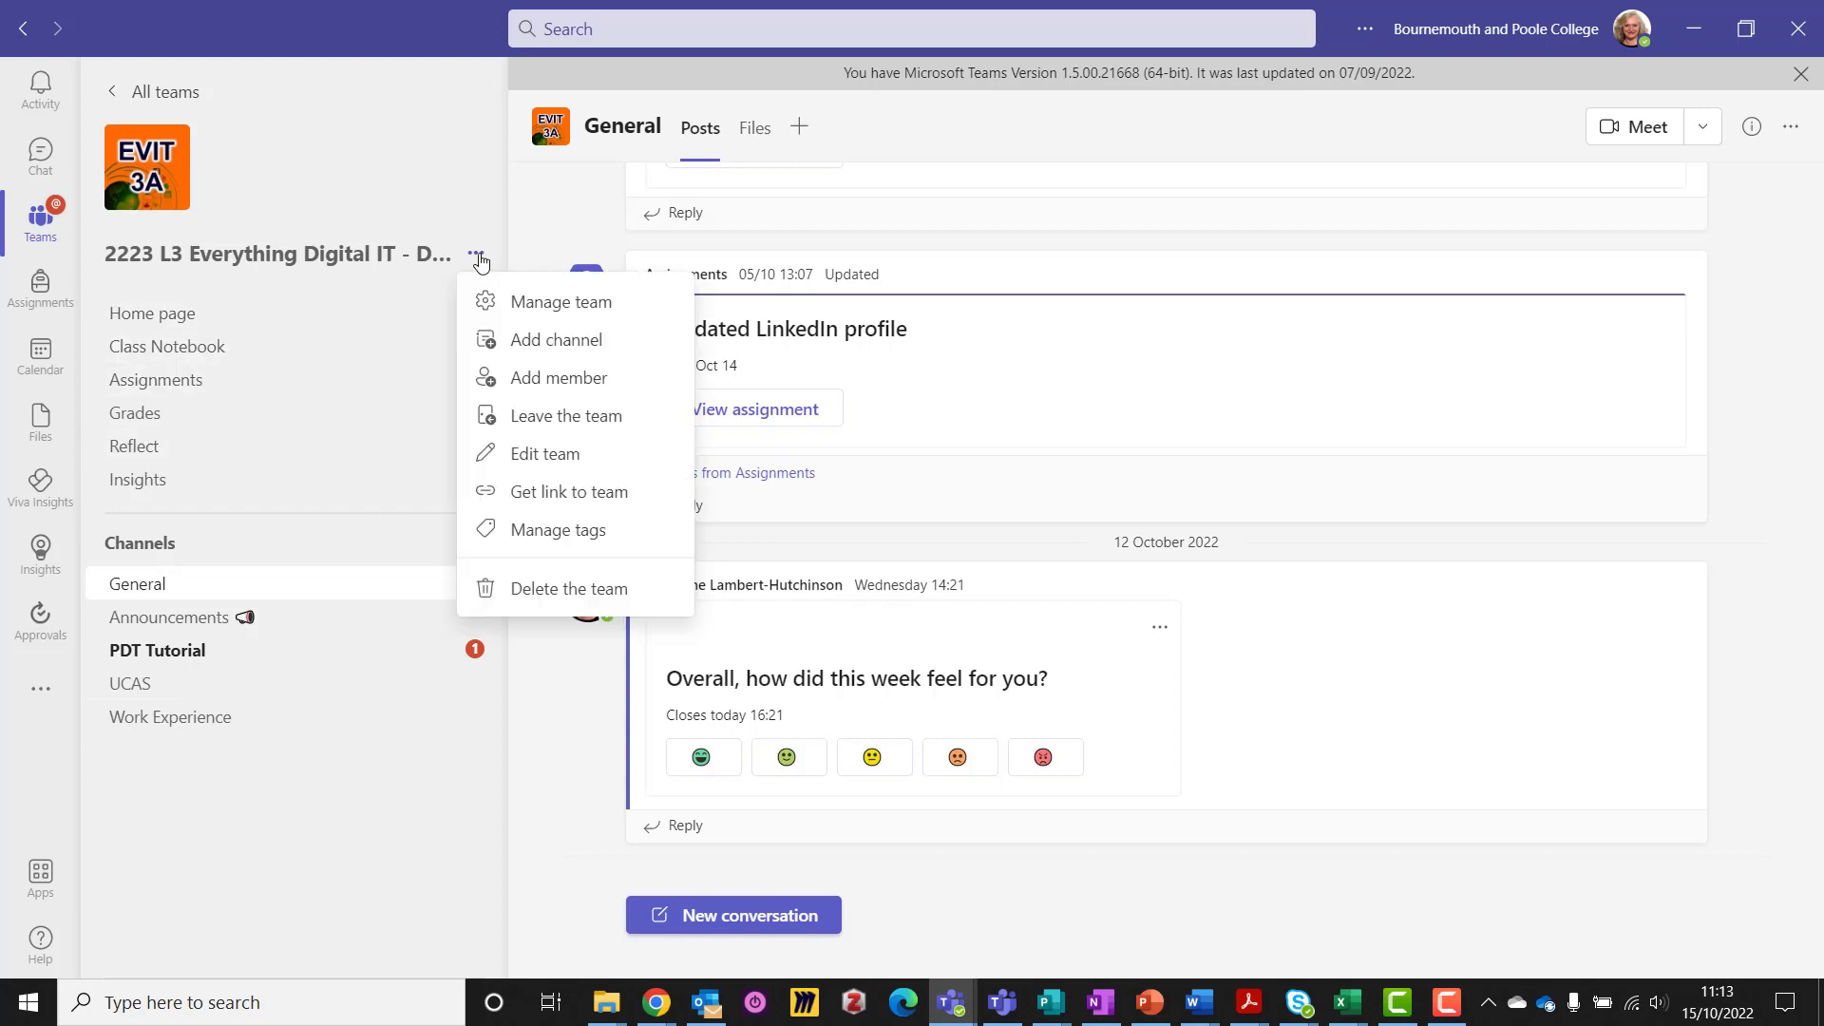
pyautogui.click(541, 351)
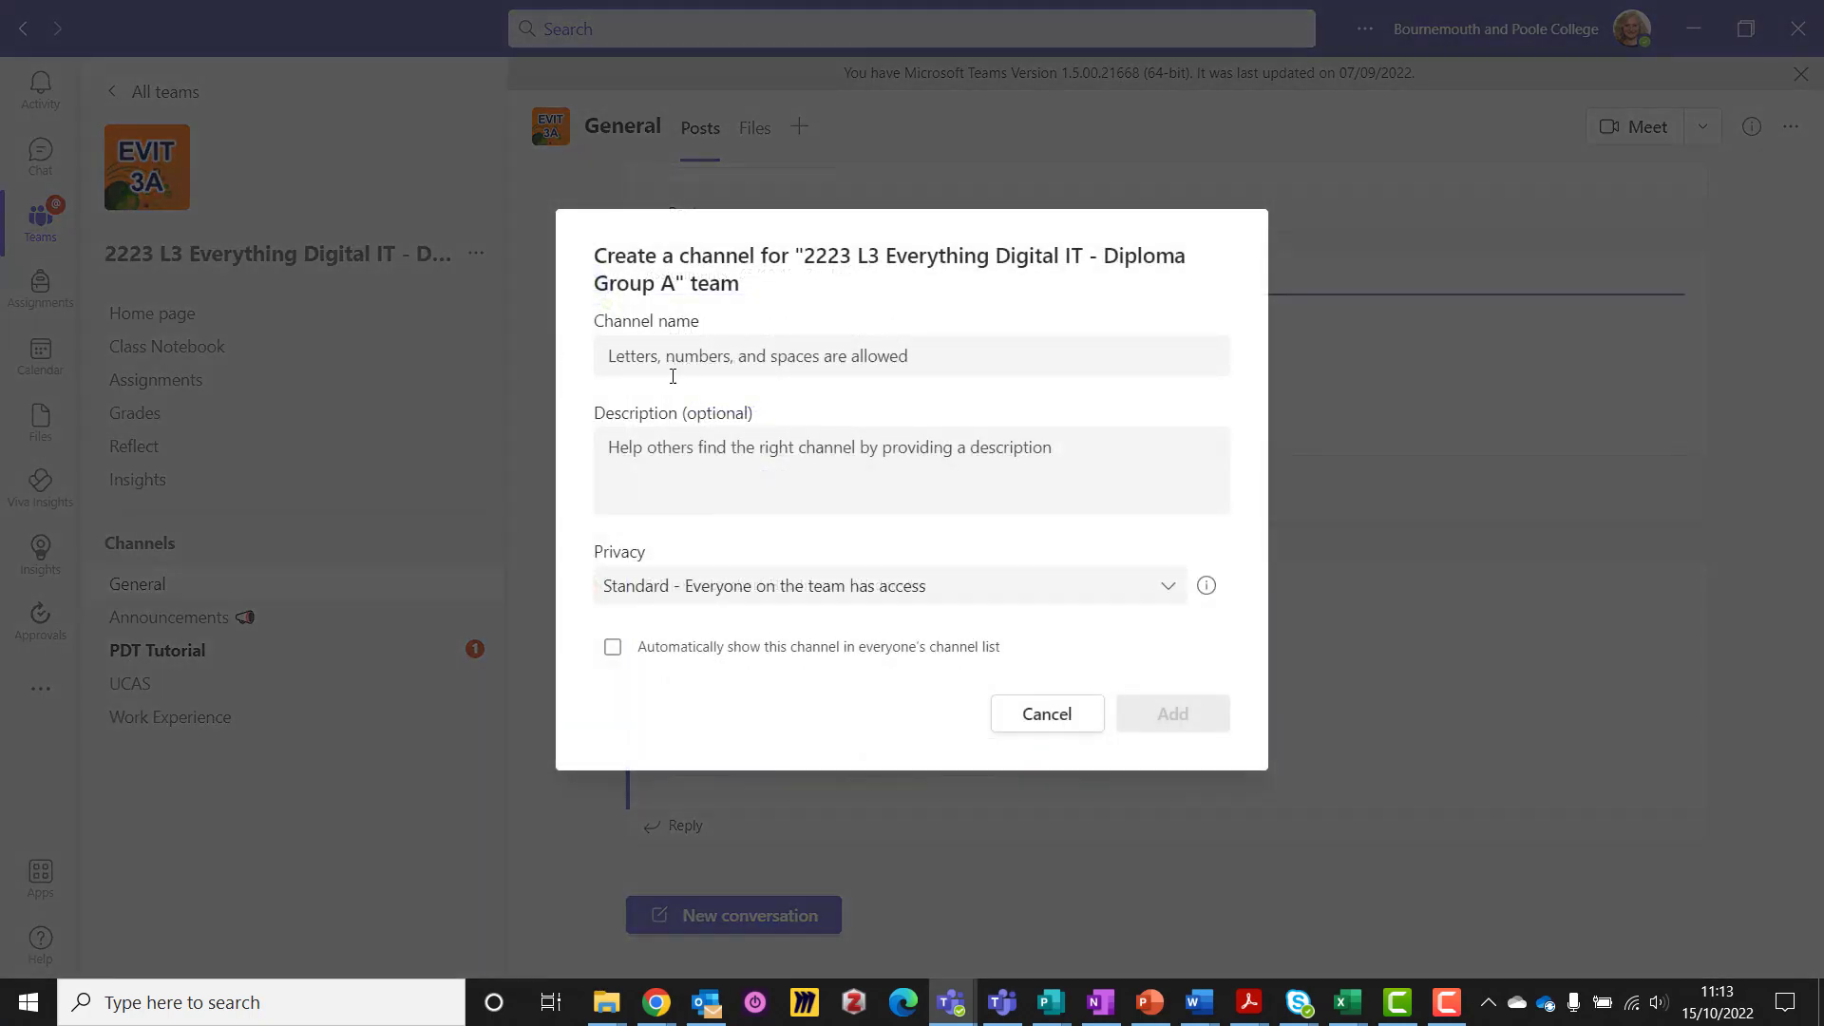
pyautogui.click(682, 357)
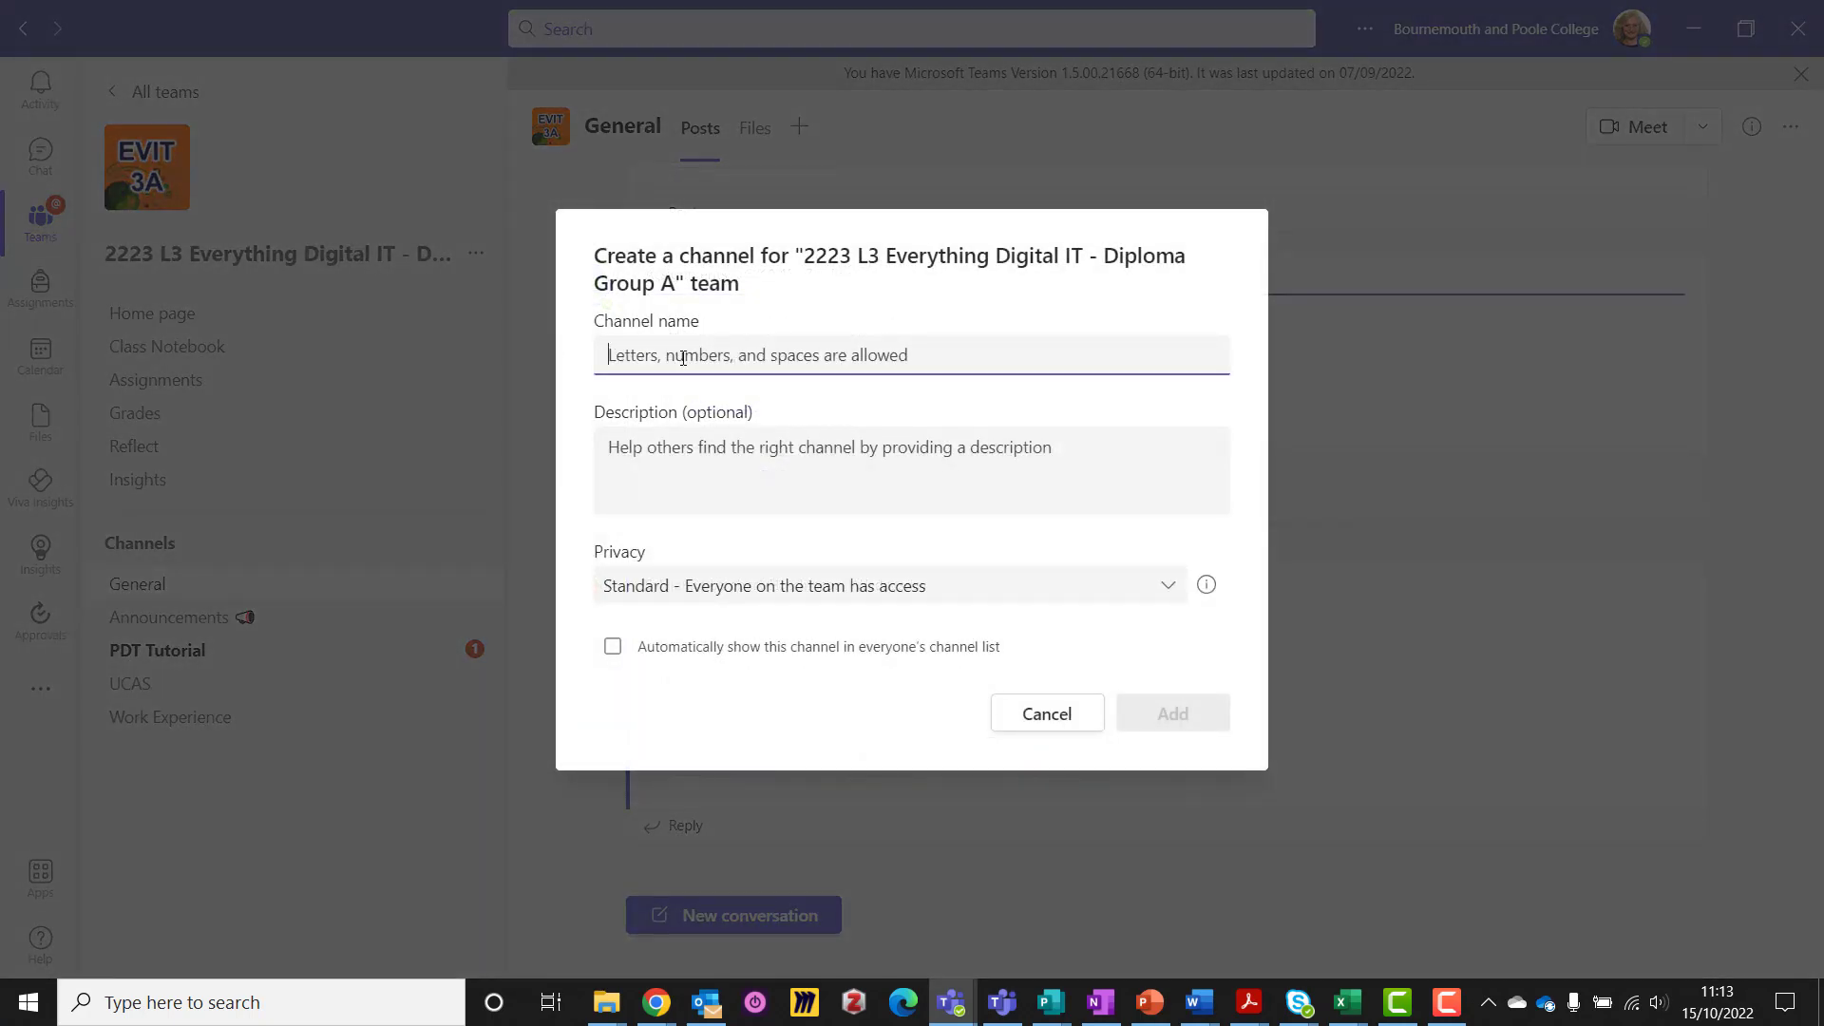
pyautogui.write('Using the Internet')
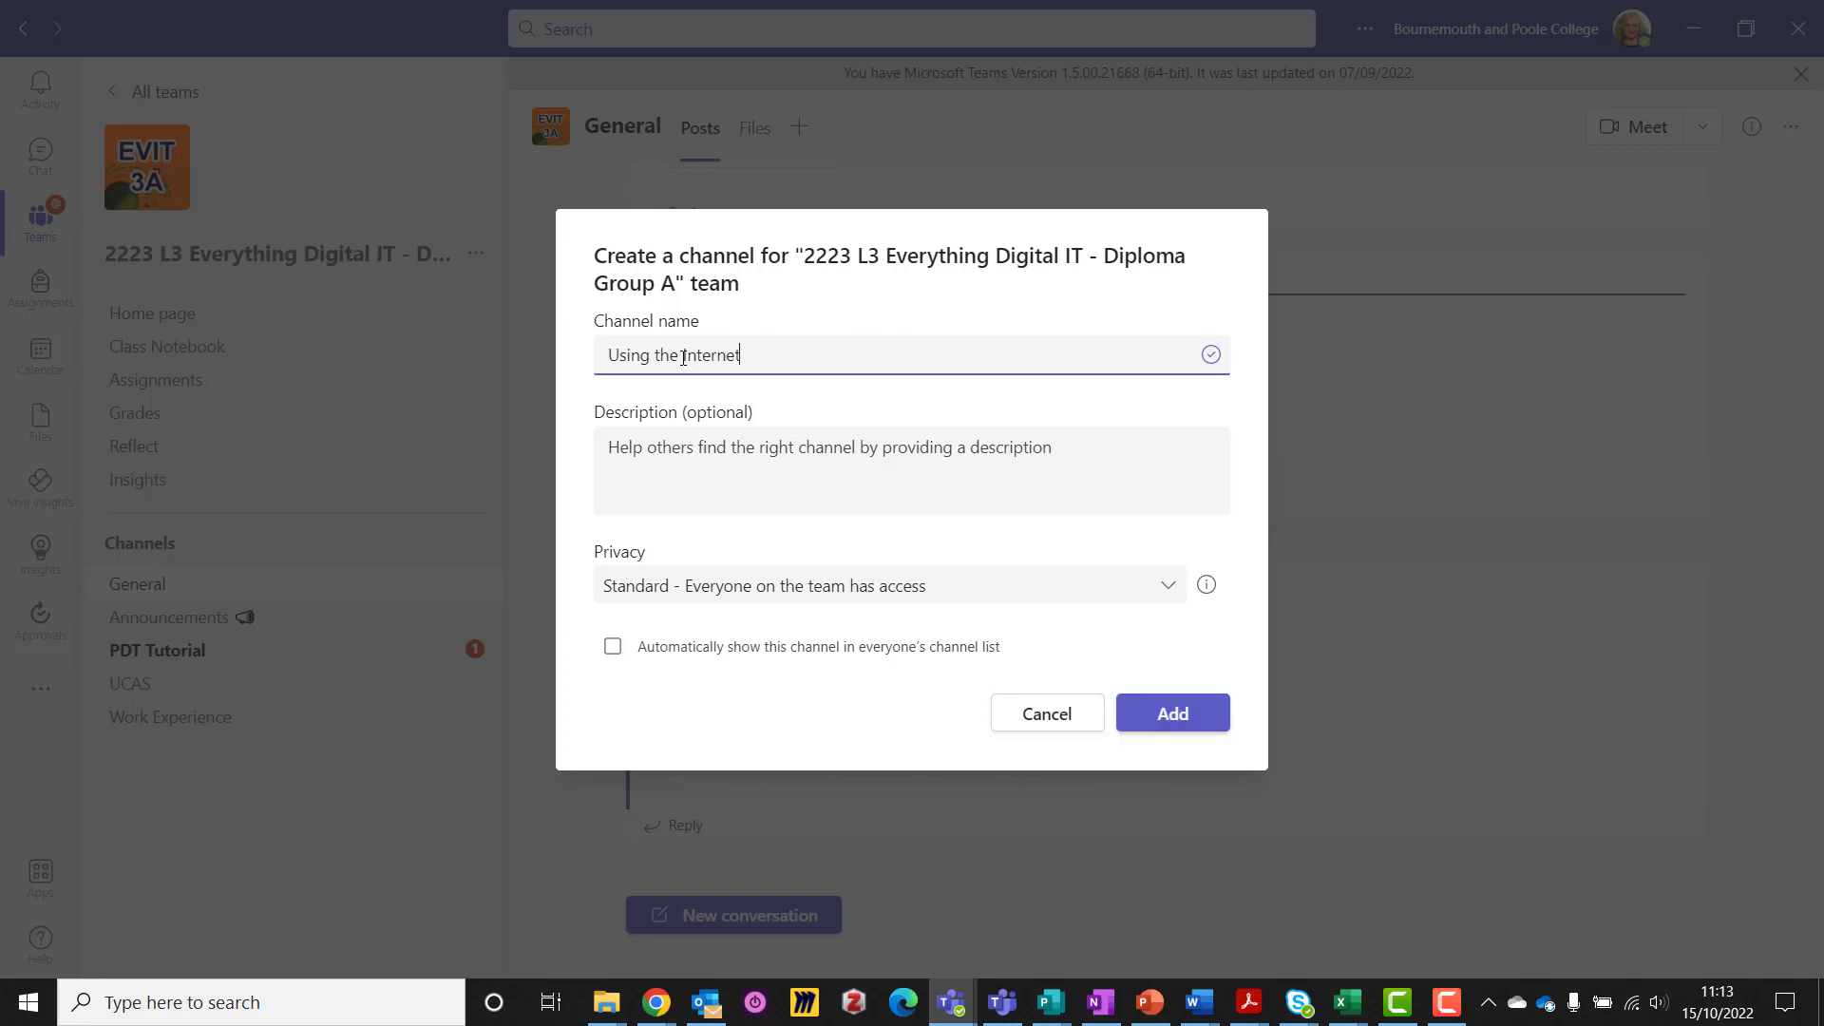
pyautogui.click(1170, 719)
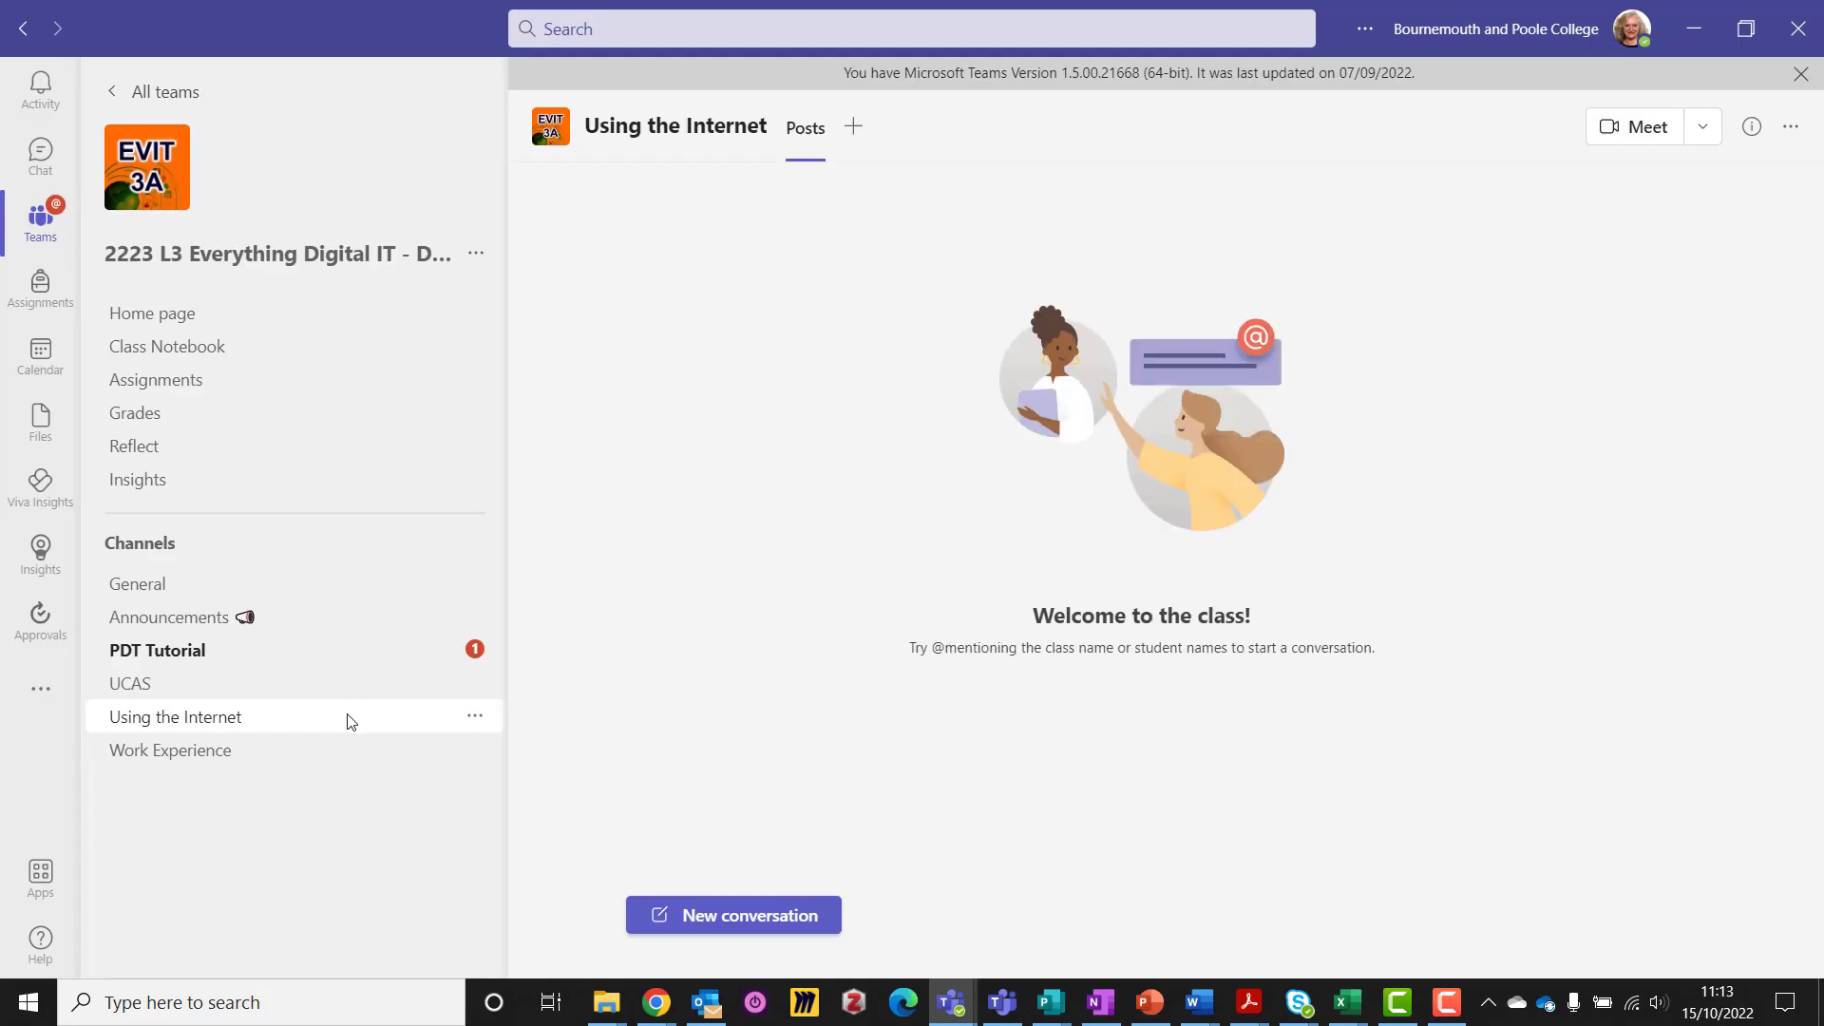
pyautogui.click(657, 1004)
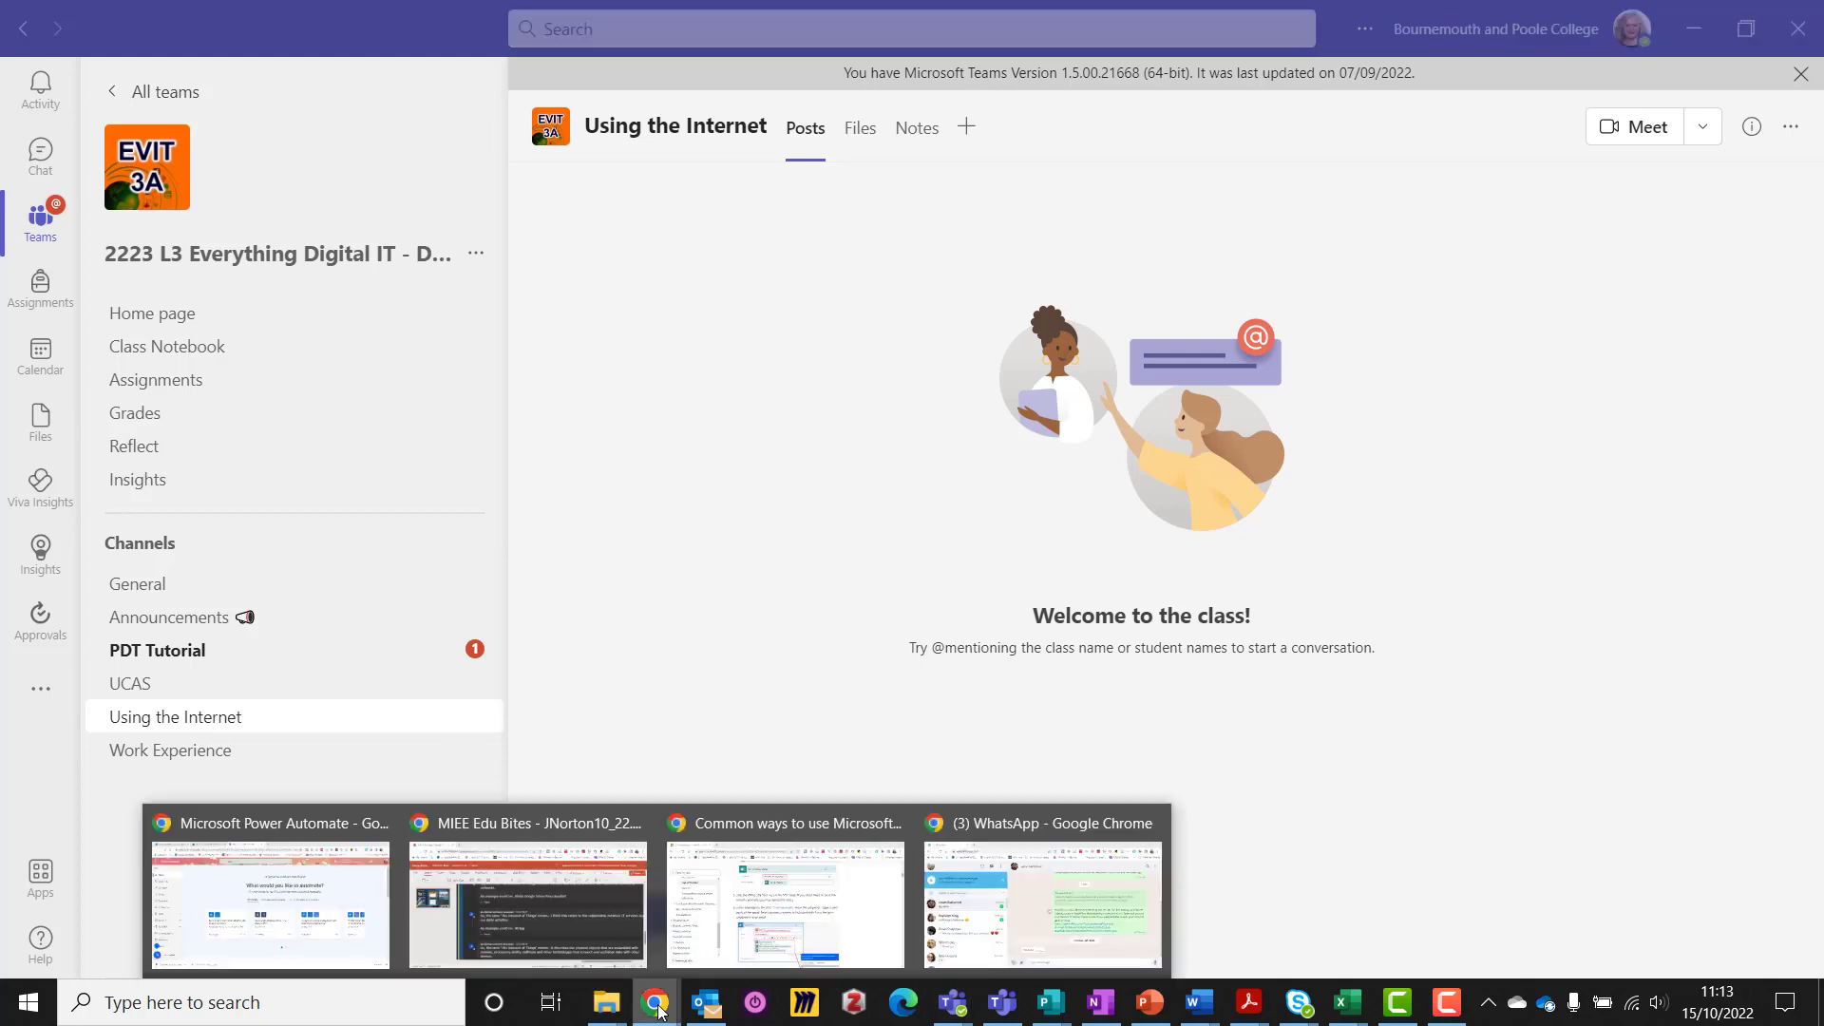
# Search templates for 'form team' and build a flow from 'Notify the team when a new response is submitted'
pyautogui.click(344, 919)
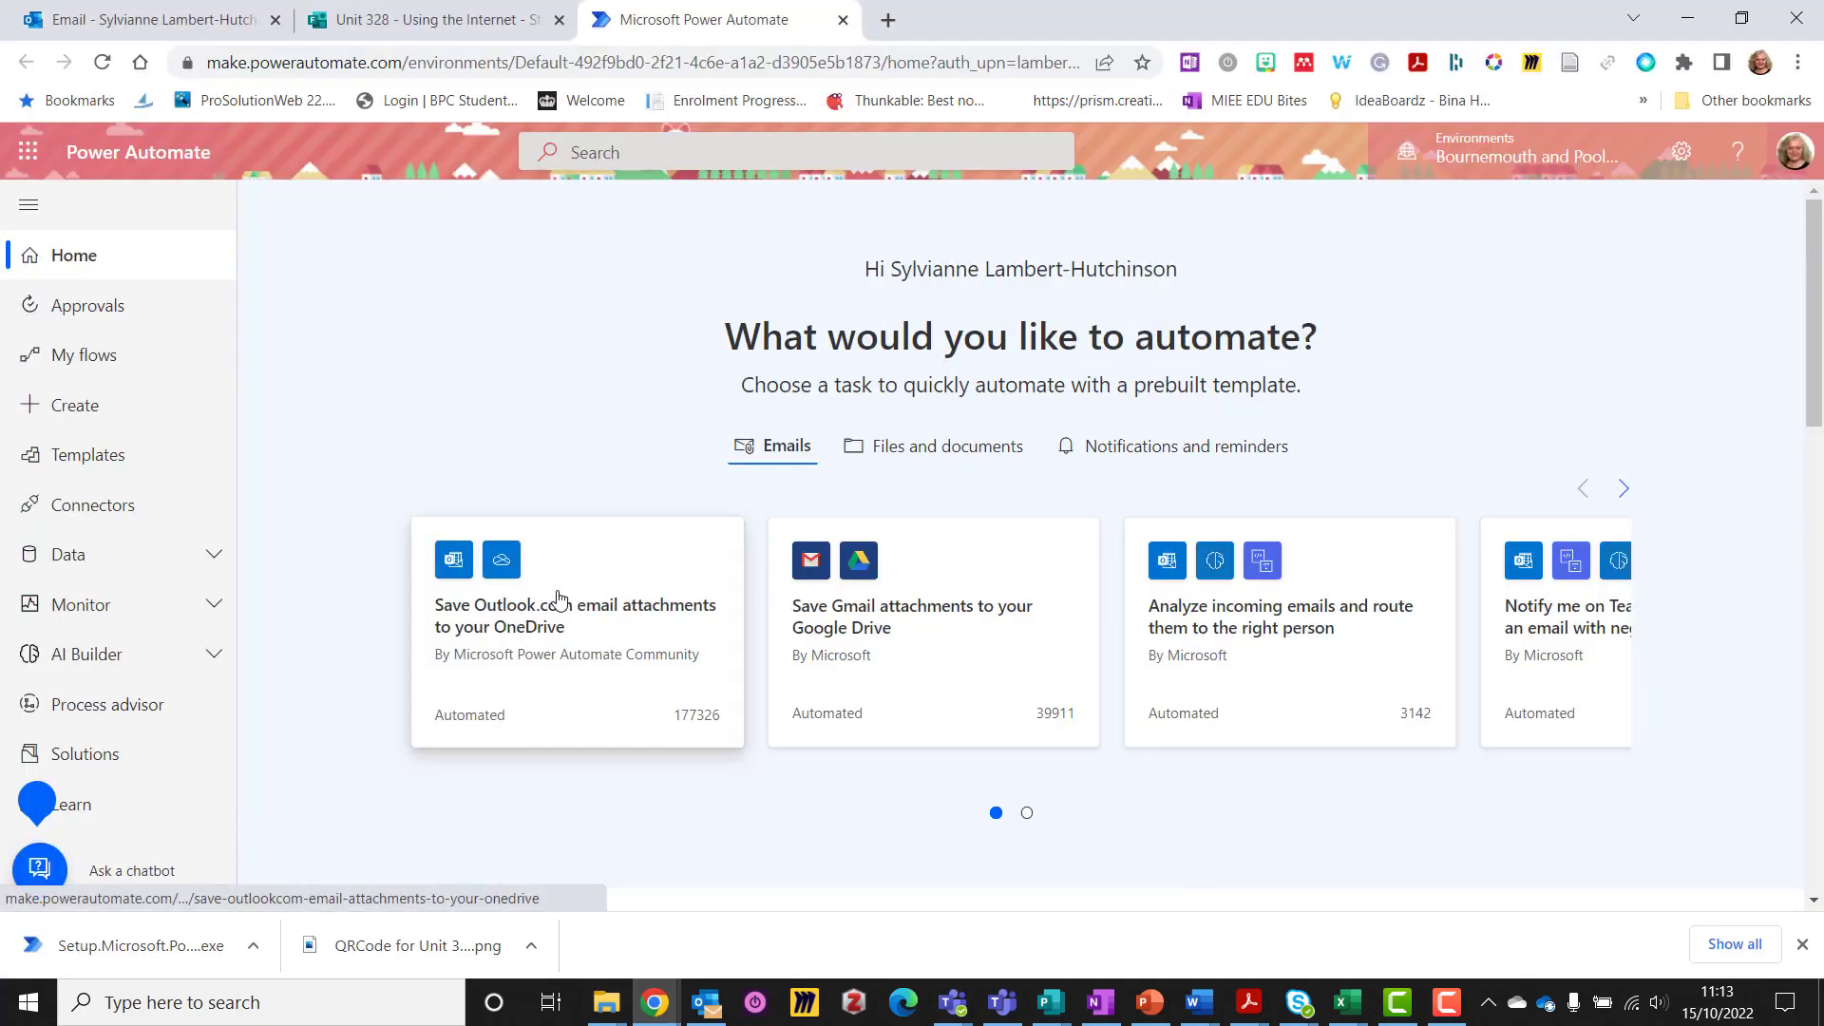
pyautogui.click(113, 458)
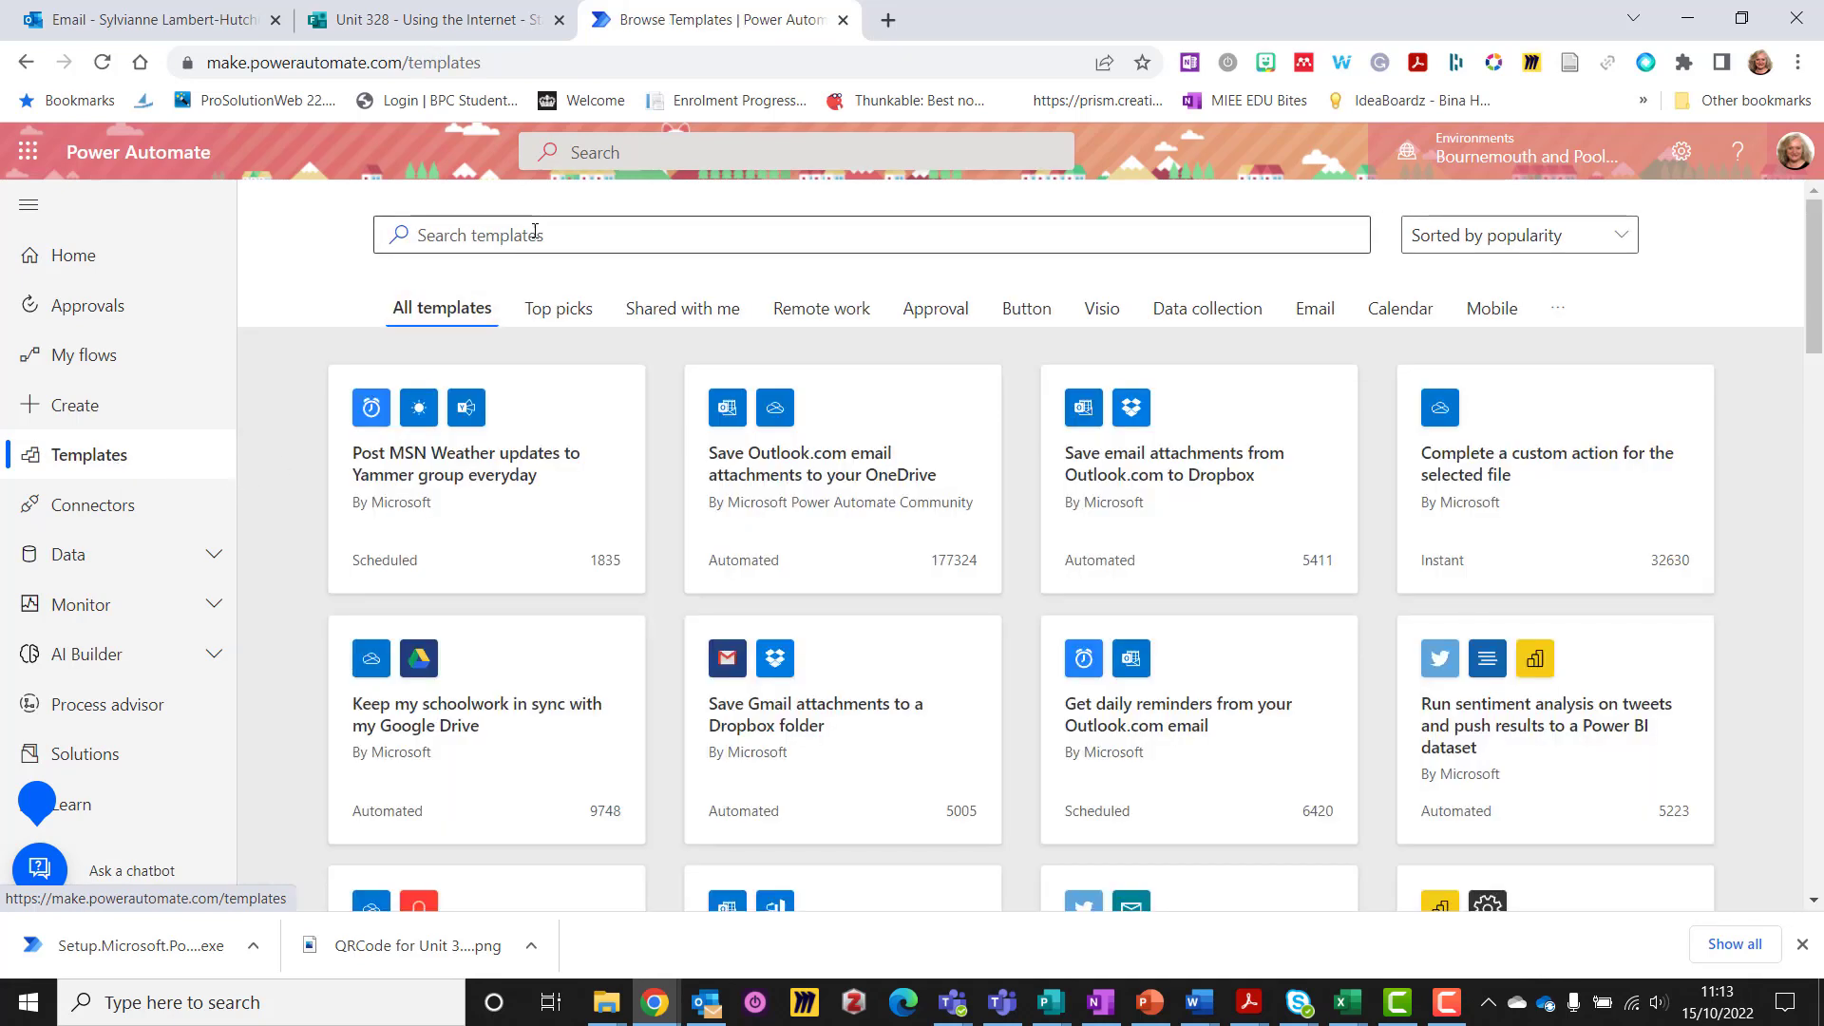
pyautogui.click(532, 232)
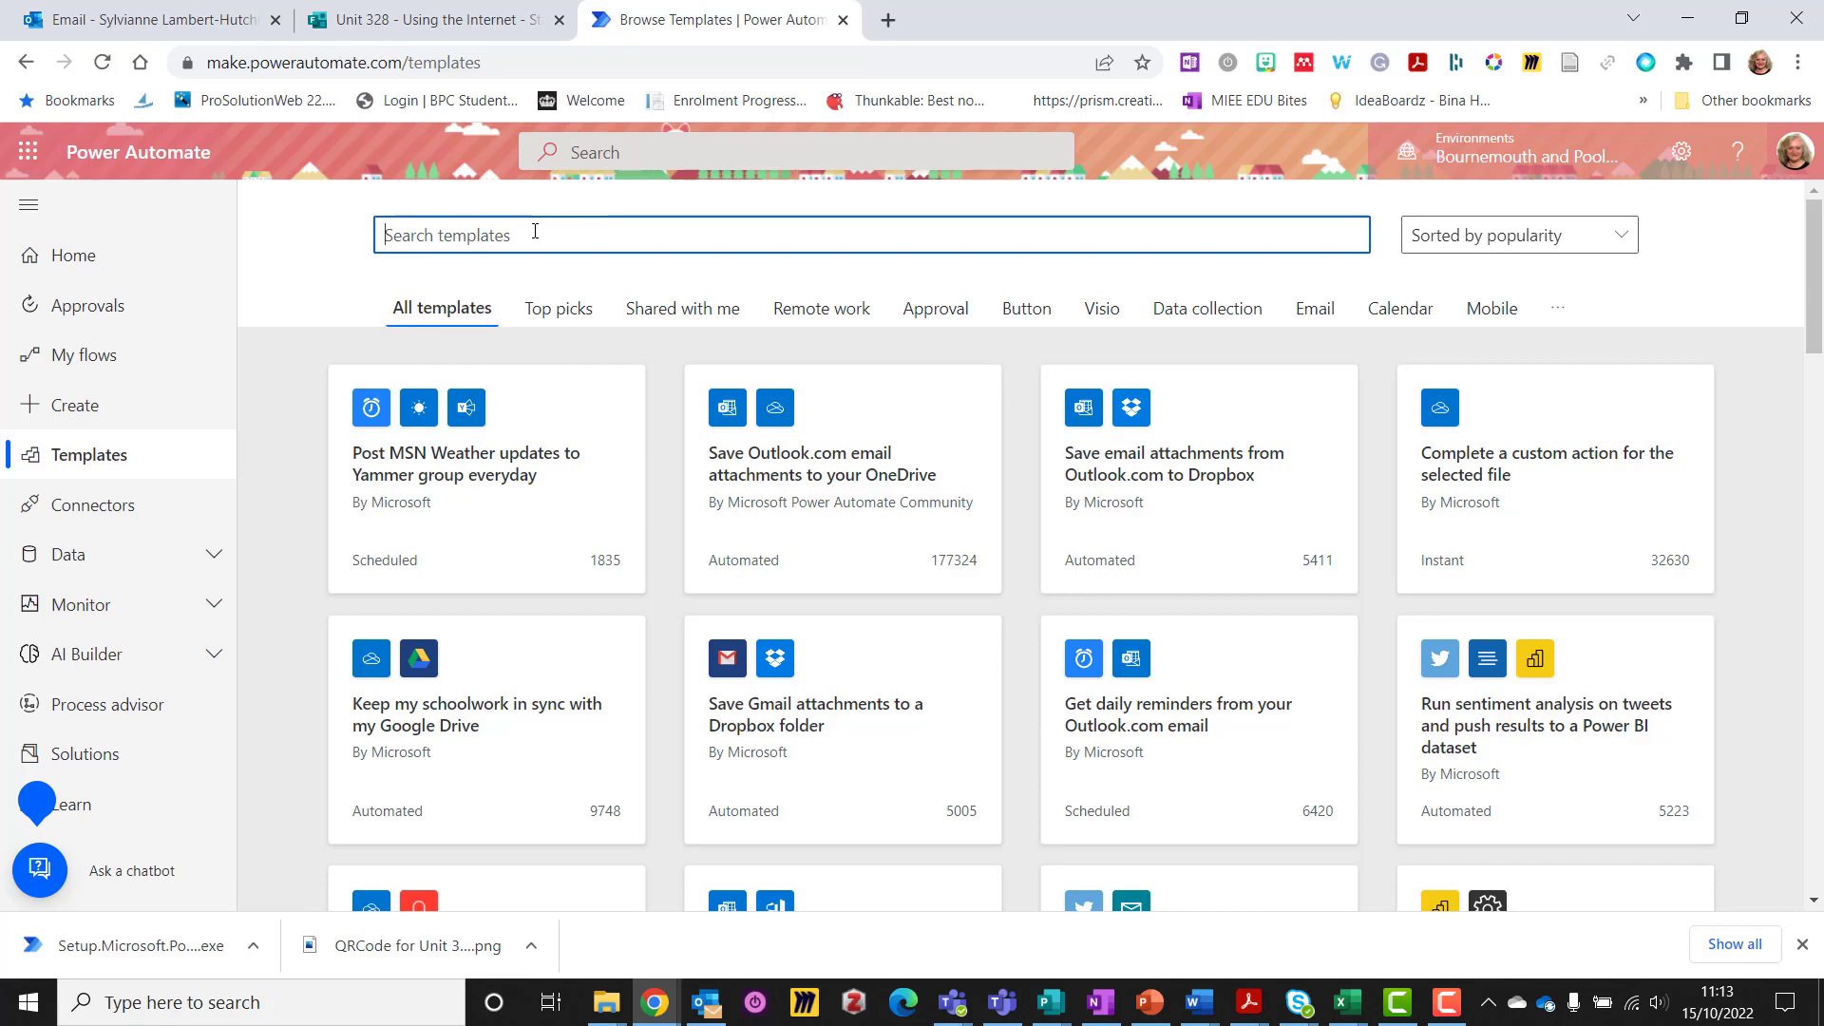
pyautogui.write('form team')
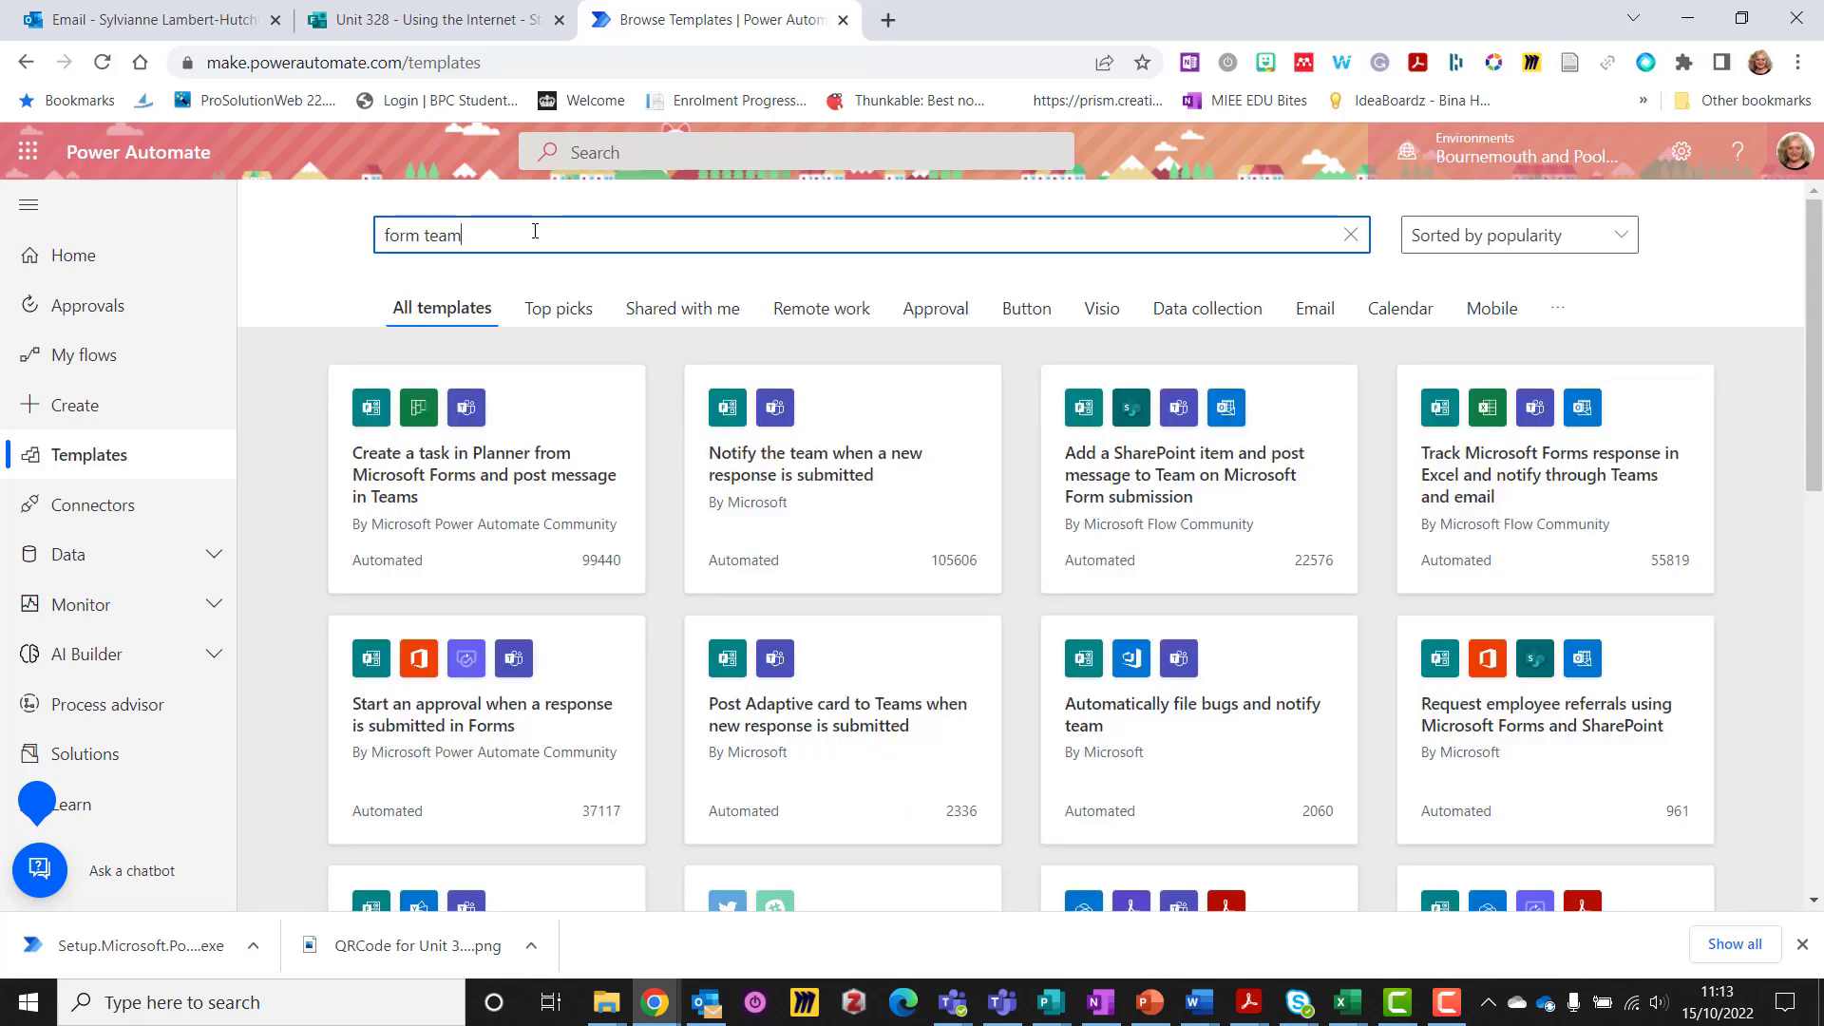
pyautogui.click(789, 461)
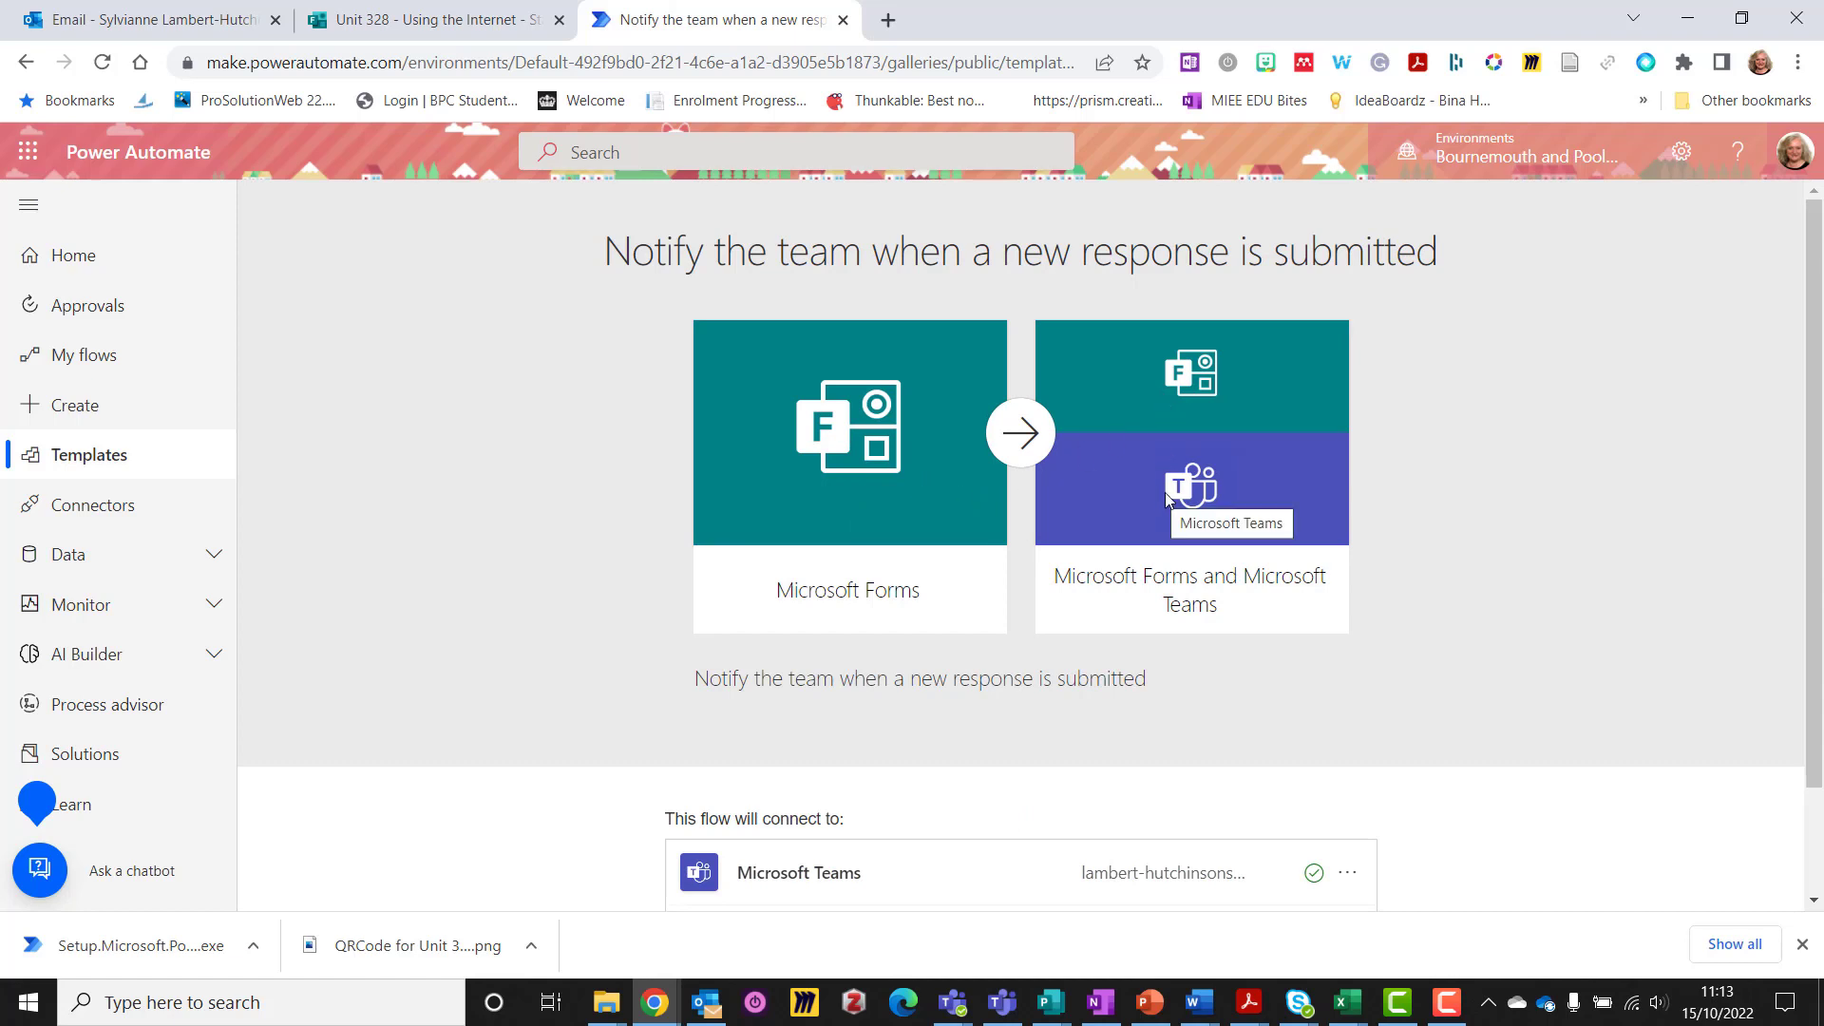
pyautogui.scroll(-2, 1176, 500)
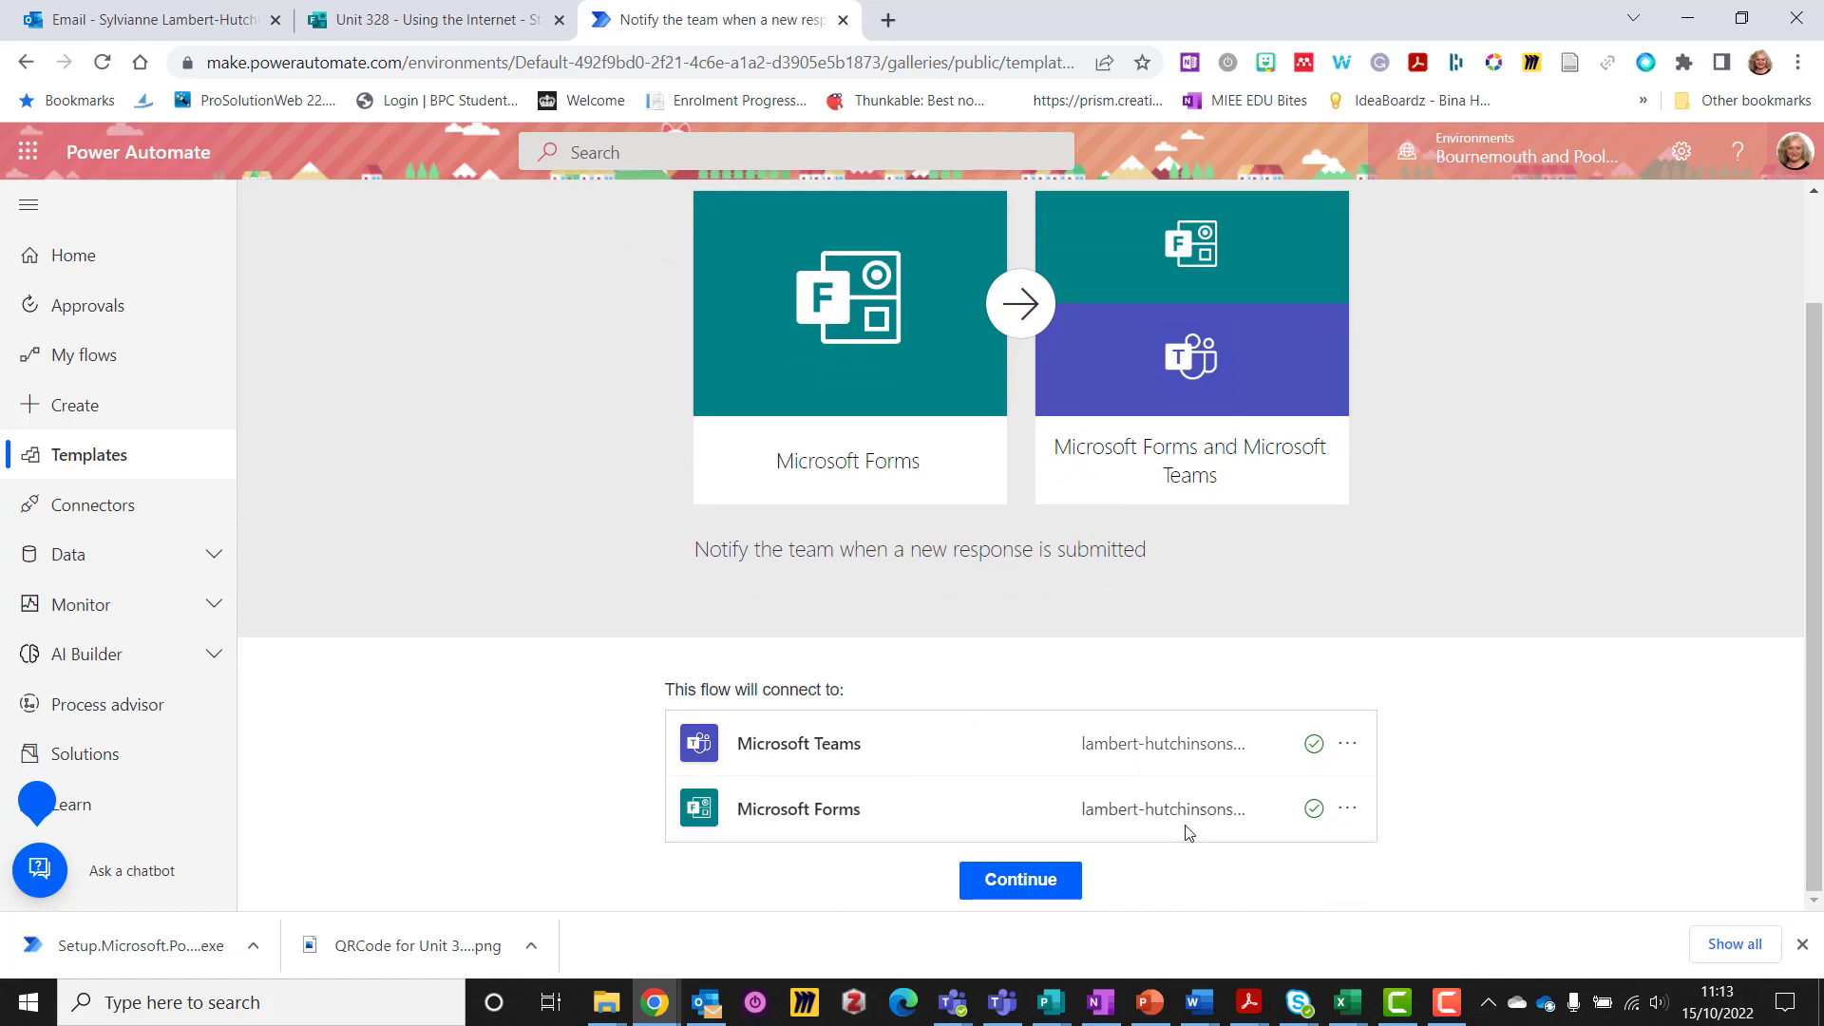
pyautogui.click(1008, 883)
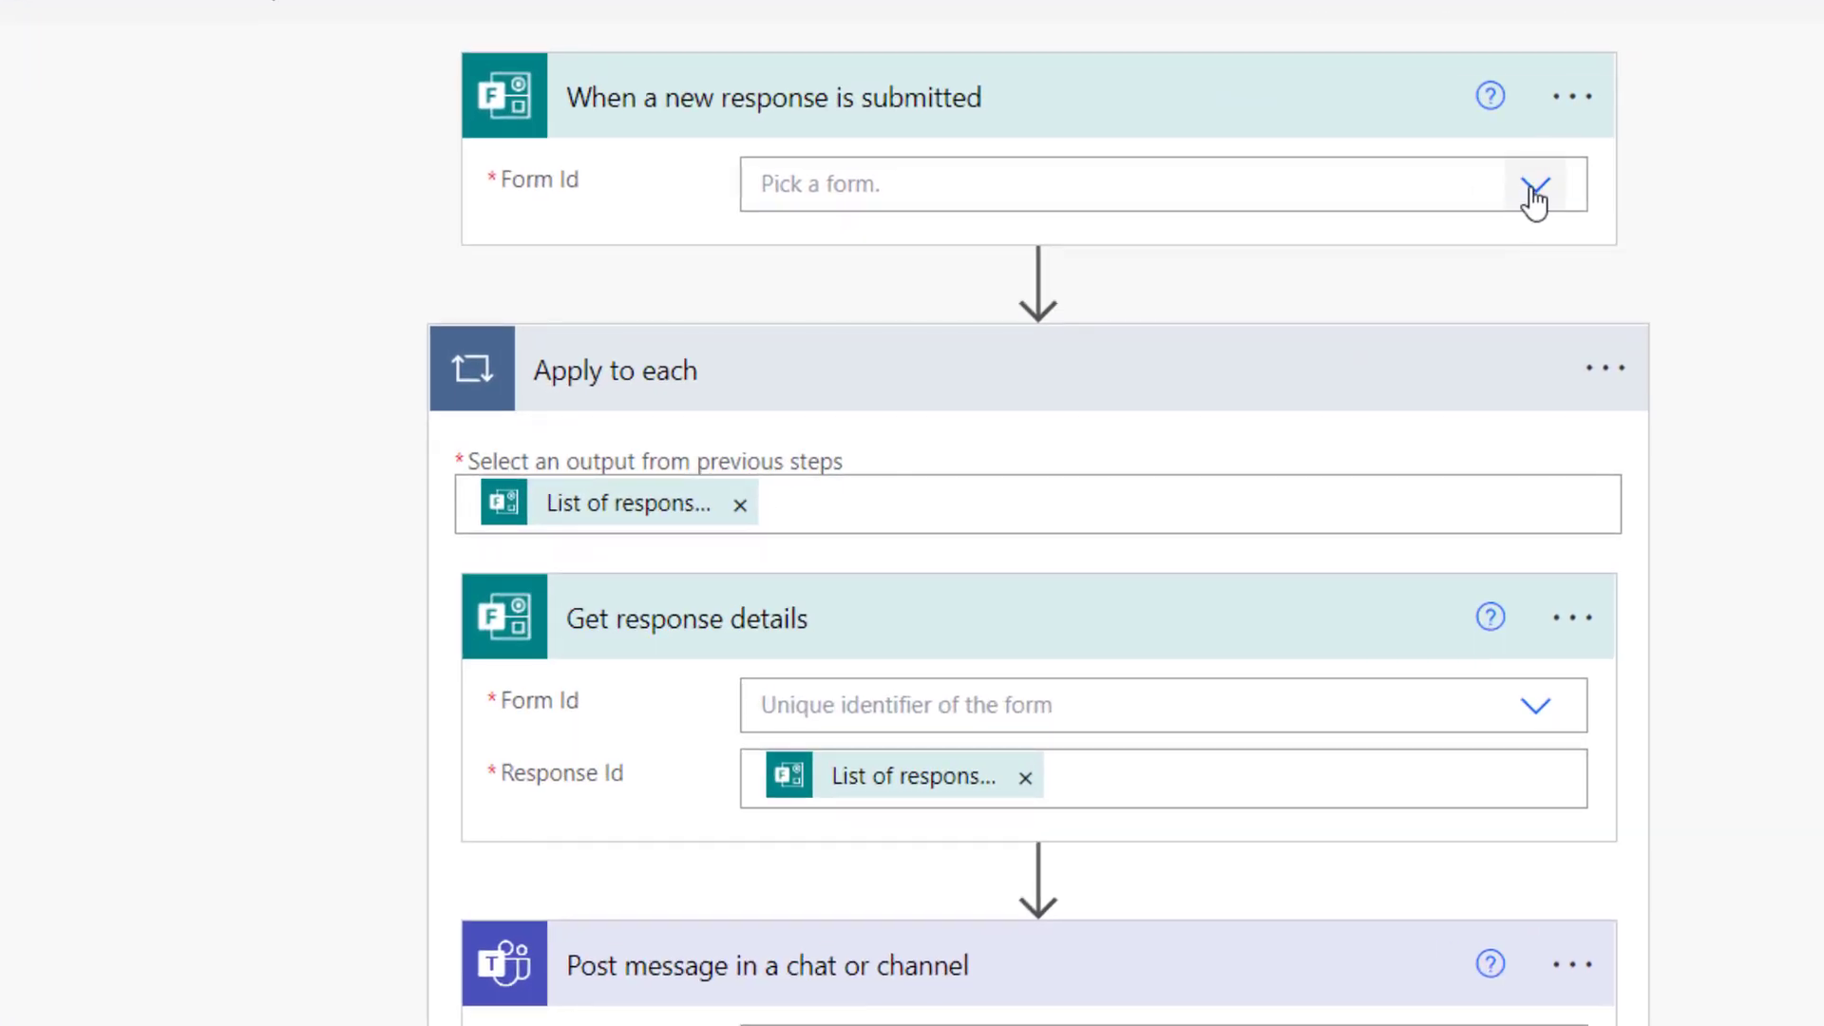
# Set the flow trigger's form to 'Unit 328 - Using the Internet - Starter Activity 1 - EVIT3A'
pyautogui.click(1535, 190)
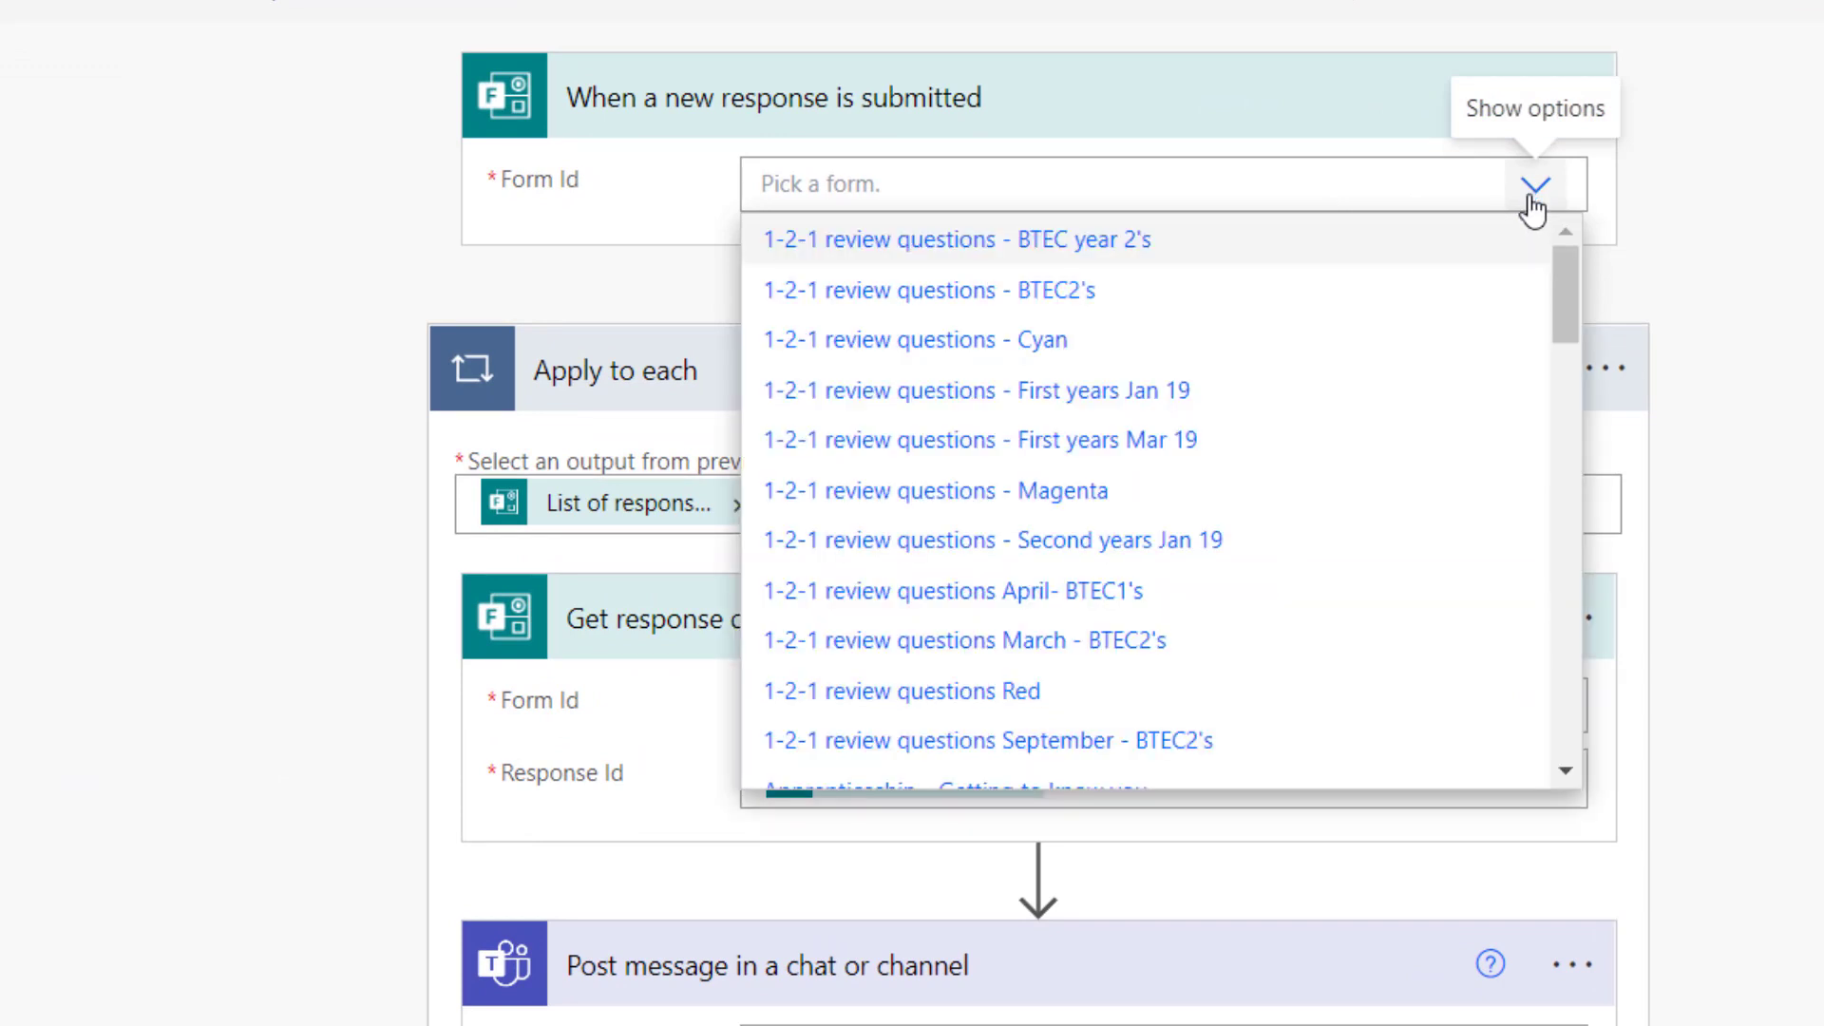
pyautogui.scroll(-10, 1432, 356)
pyautogui.scroll(-10, 1430, 356)
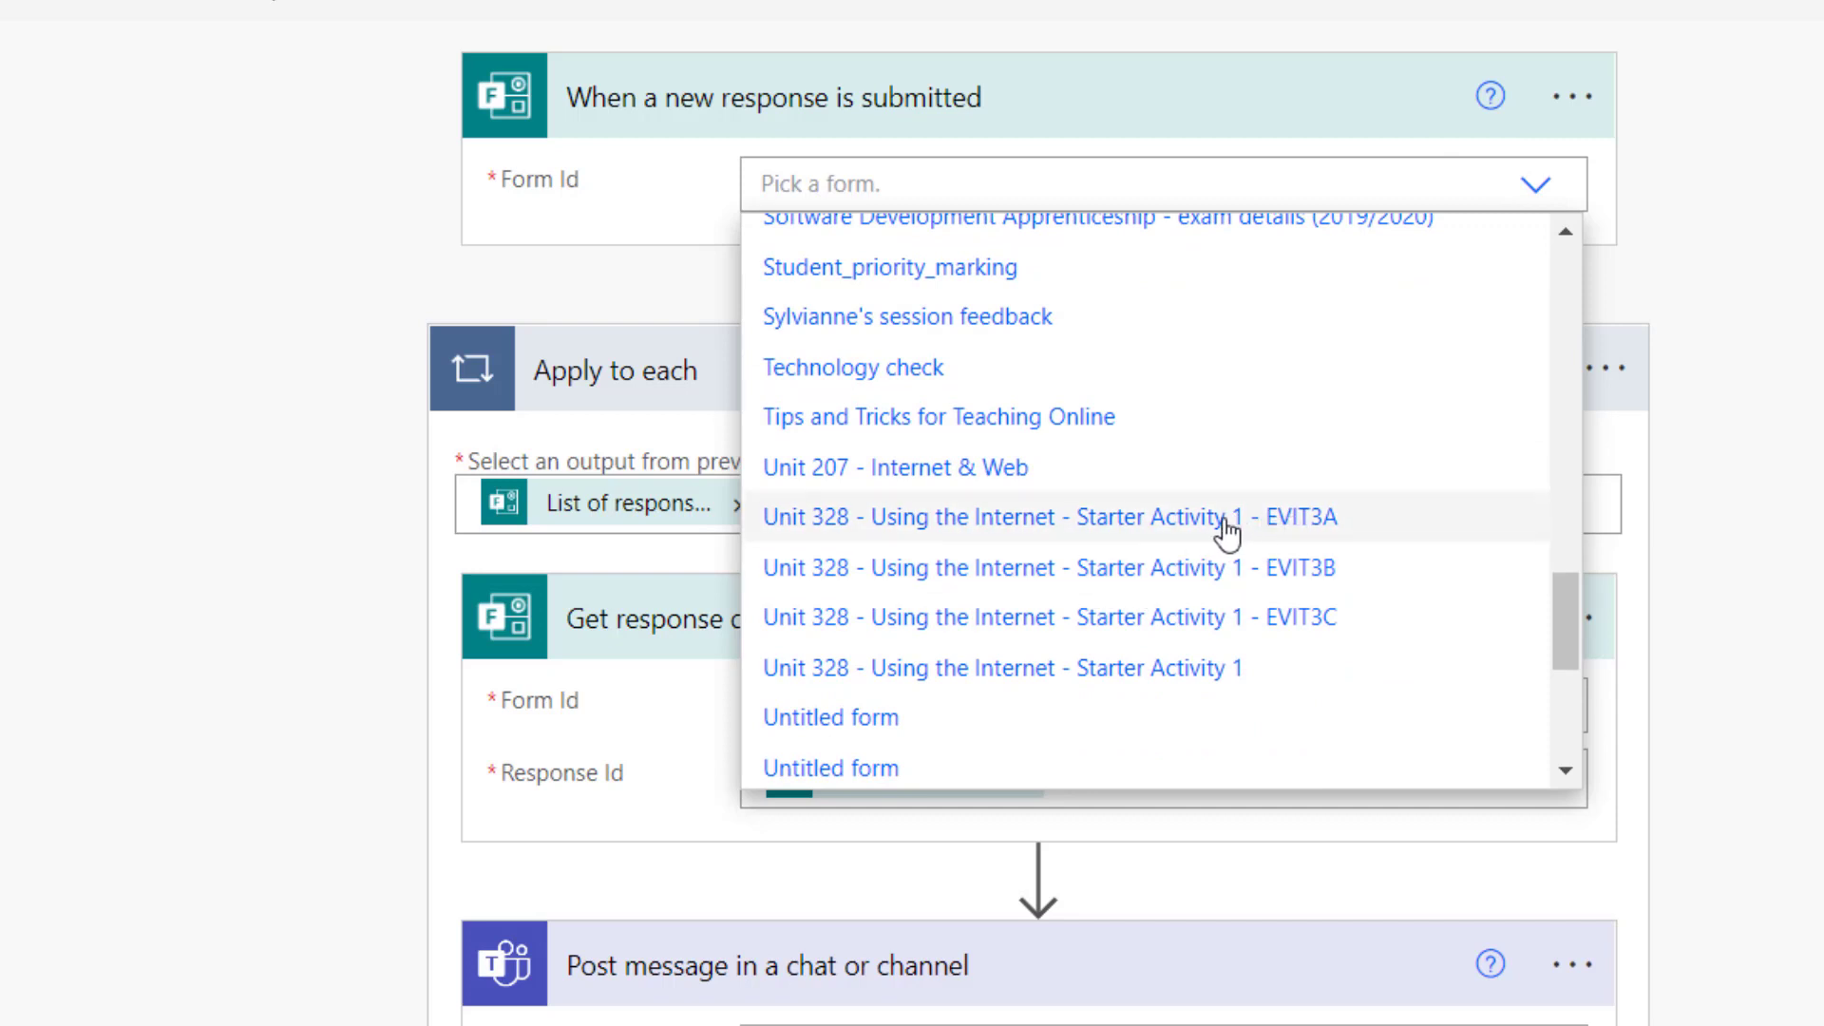
pyautogui.click(1283, 518)
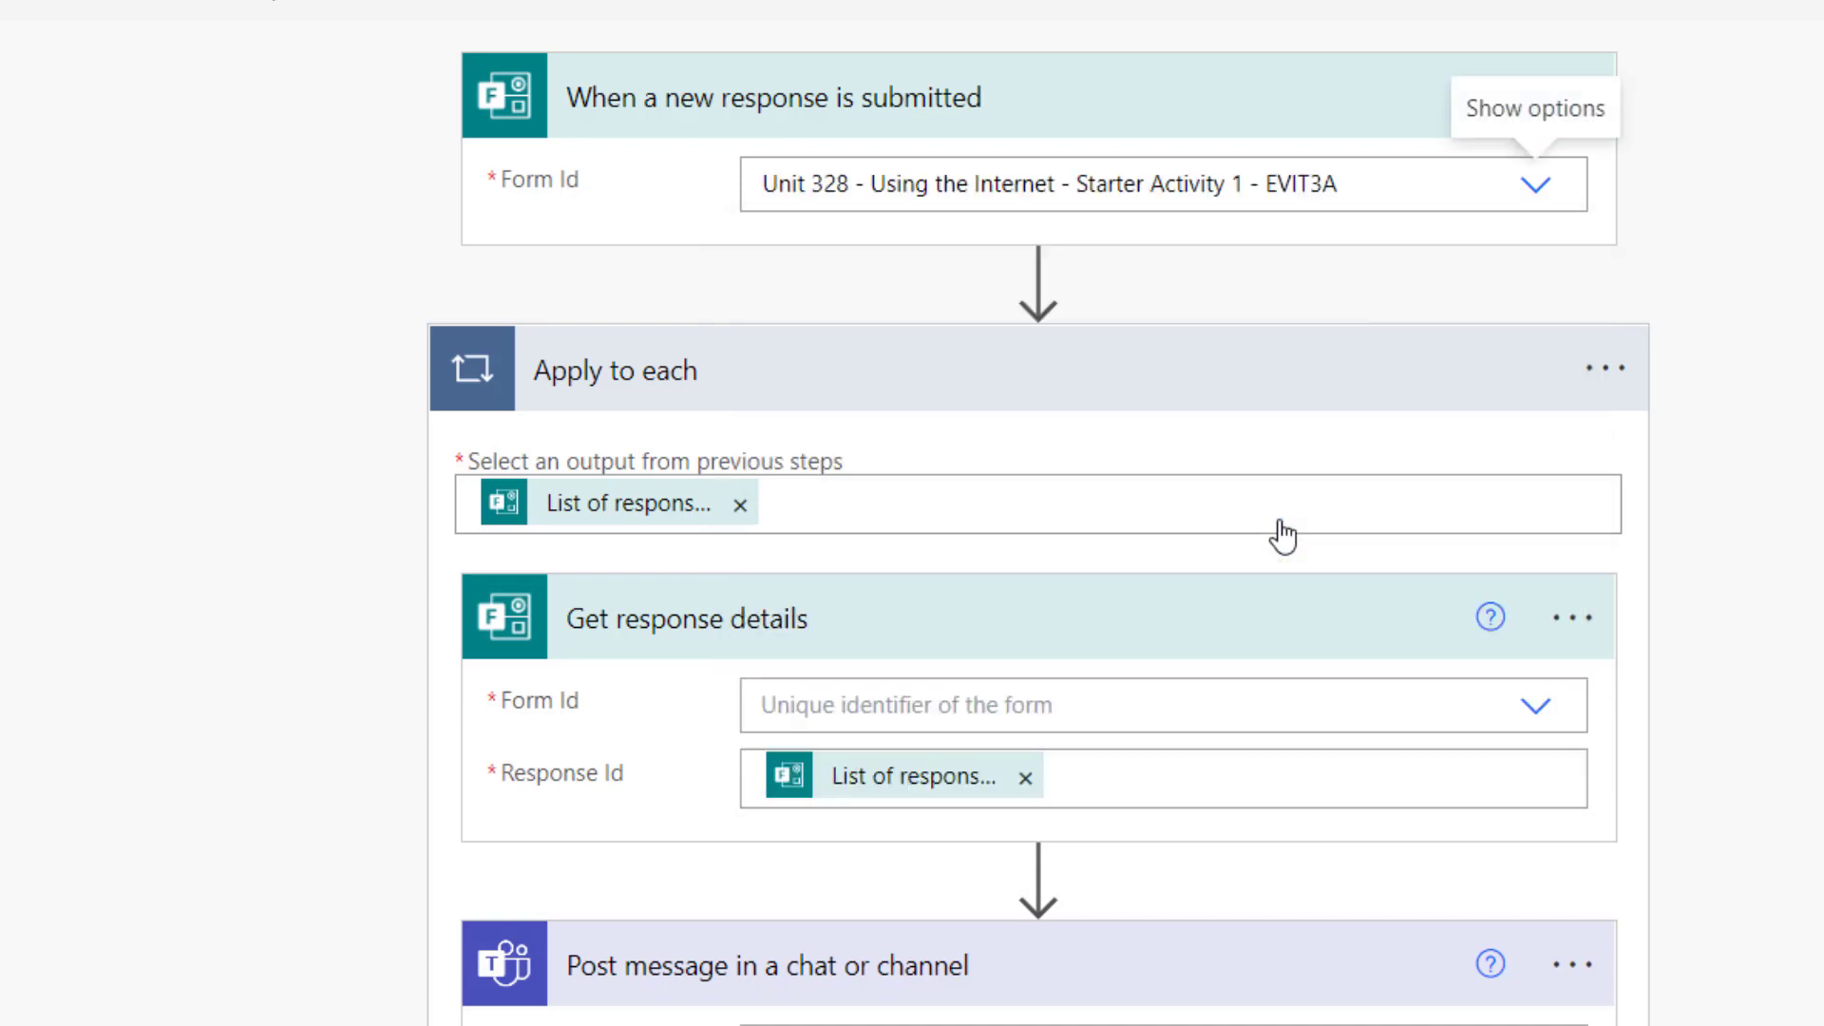
pyautogui.scroll(-4, 1280, 534)
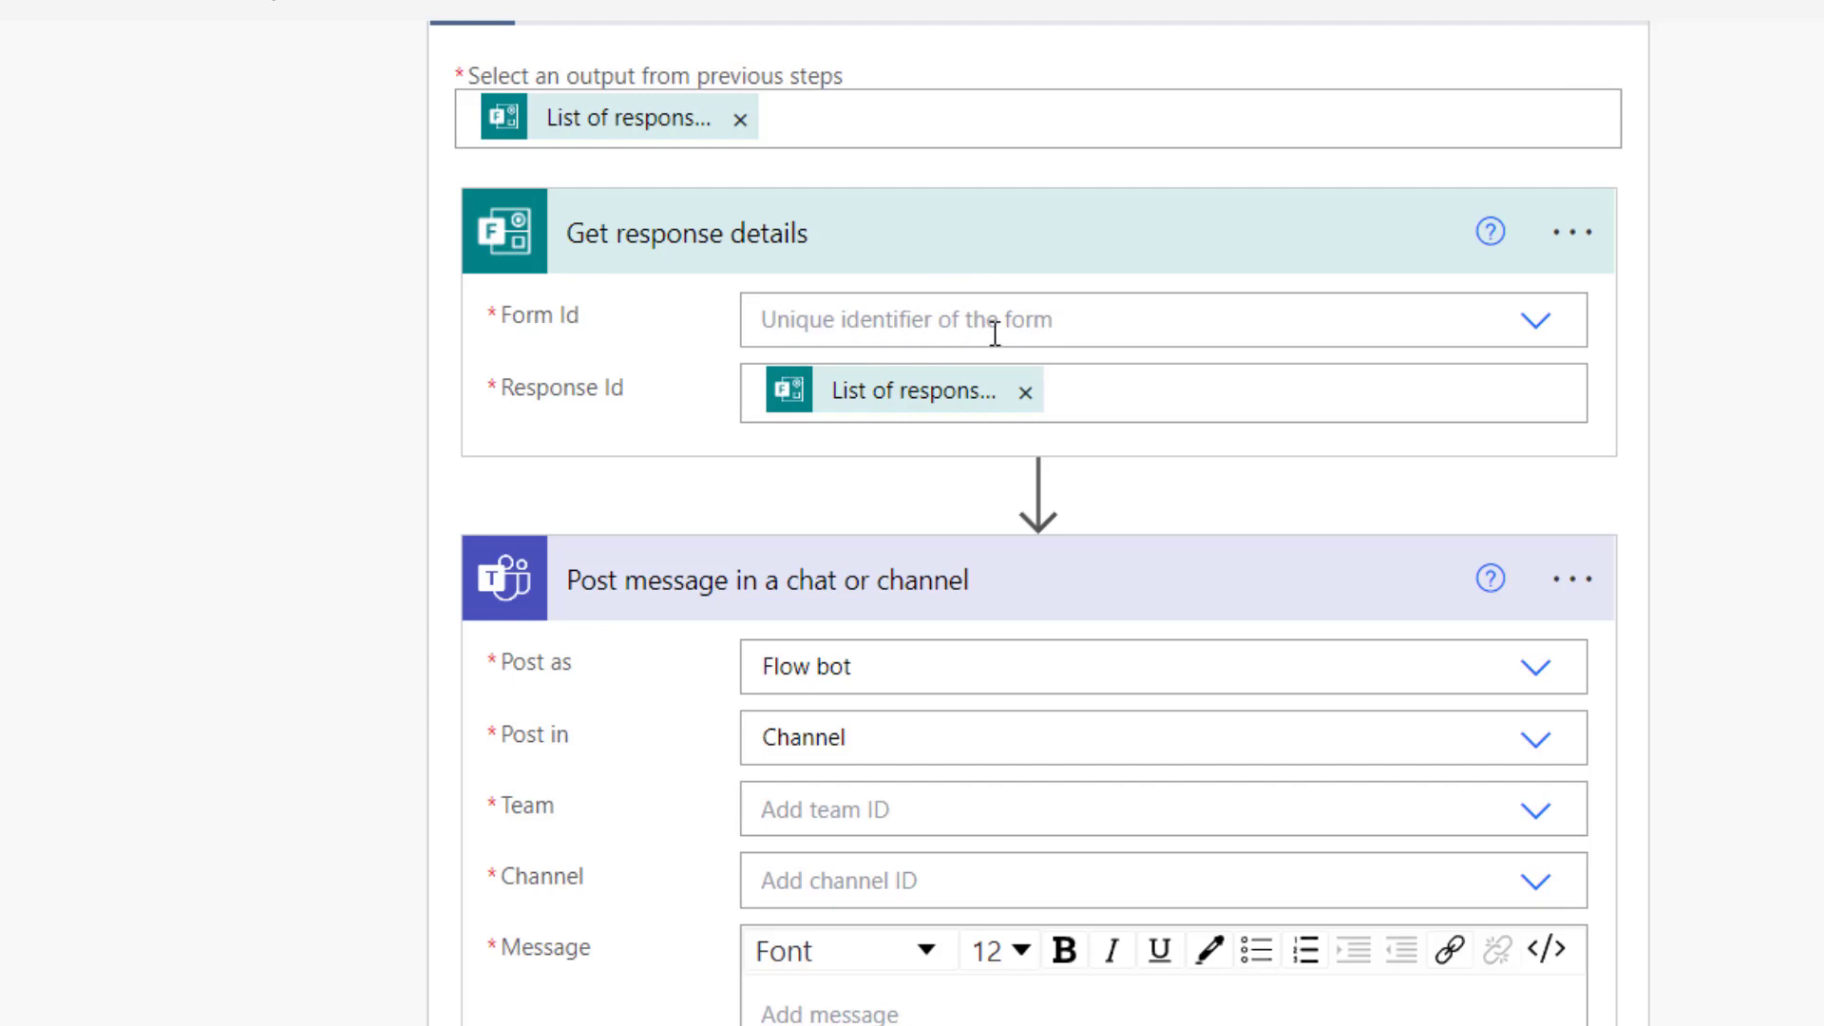
pyautogui.scroll(1, 715, 311)
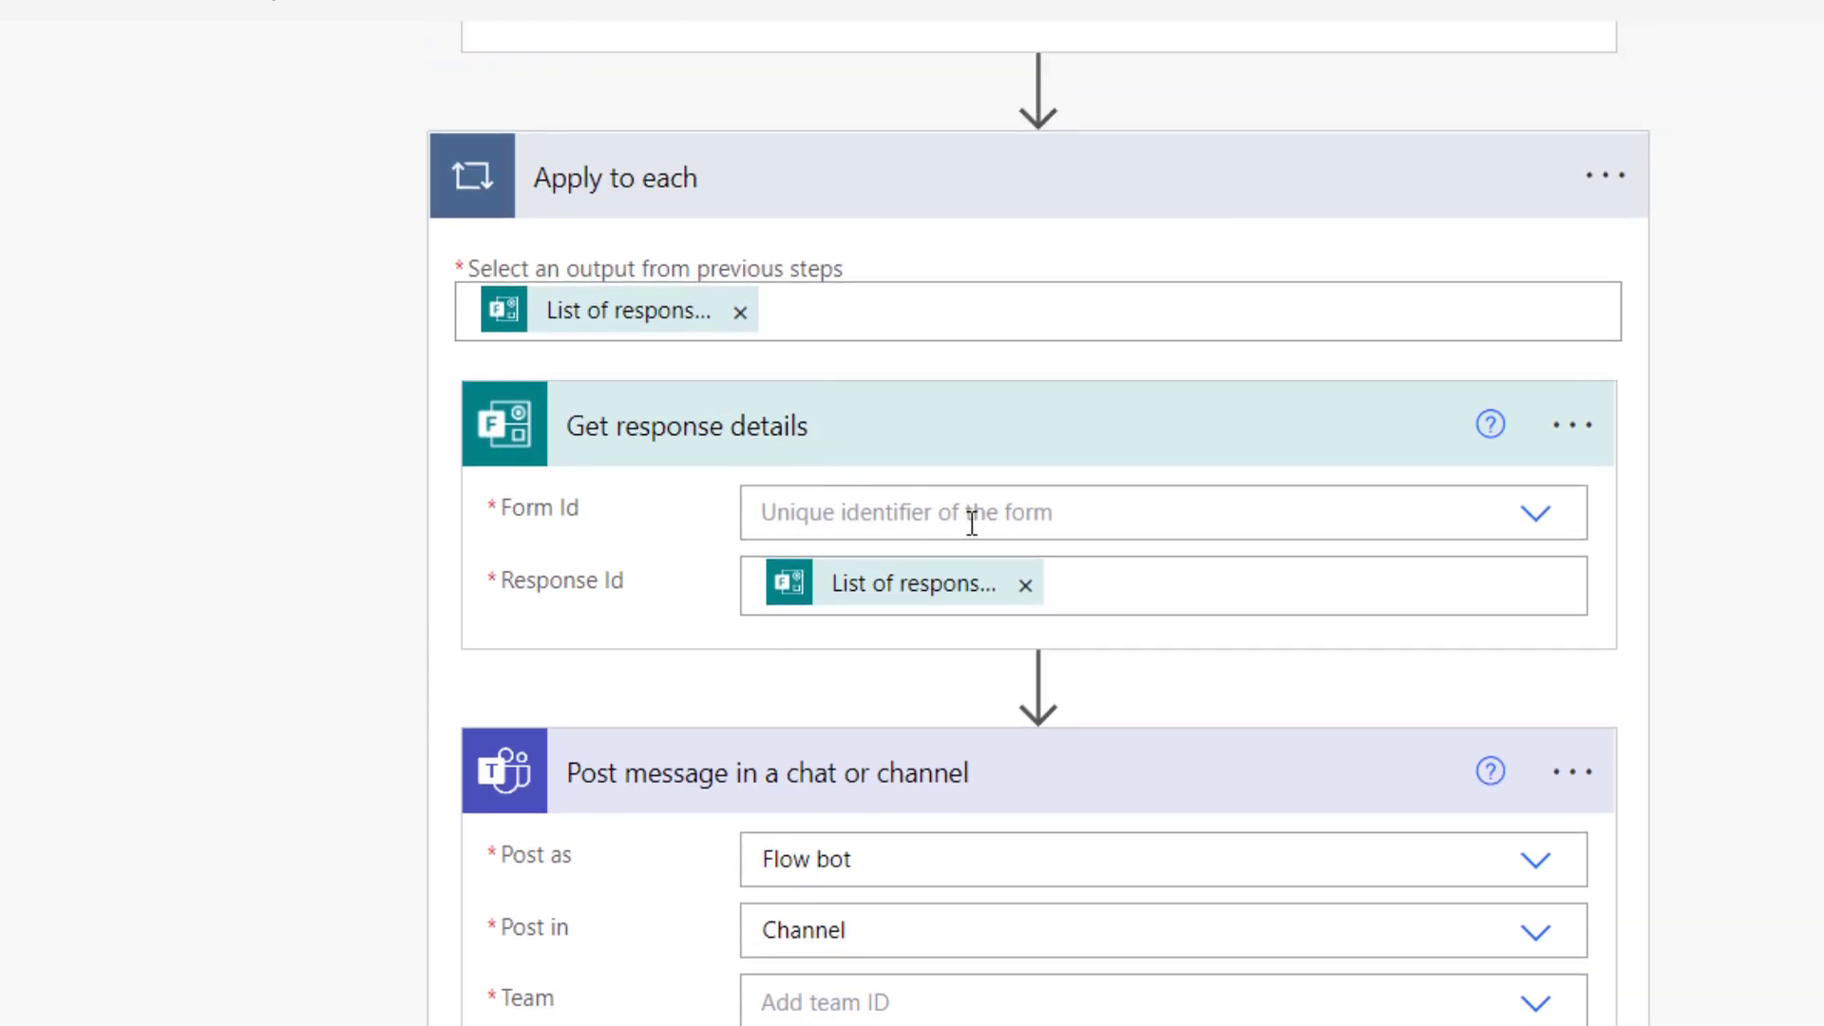
# Point the Get response details step at the same Unit 328 EVIT3A form
pyautogui.click(1536, 518)
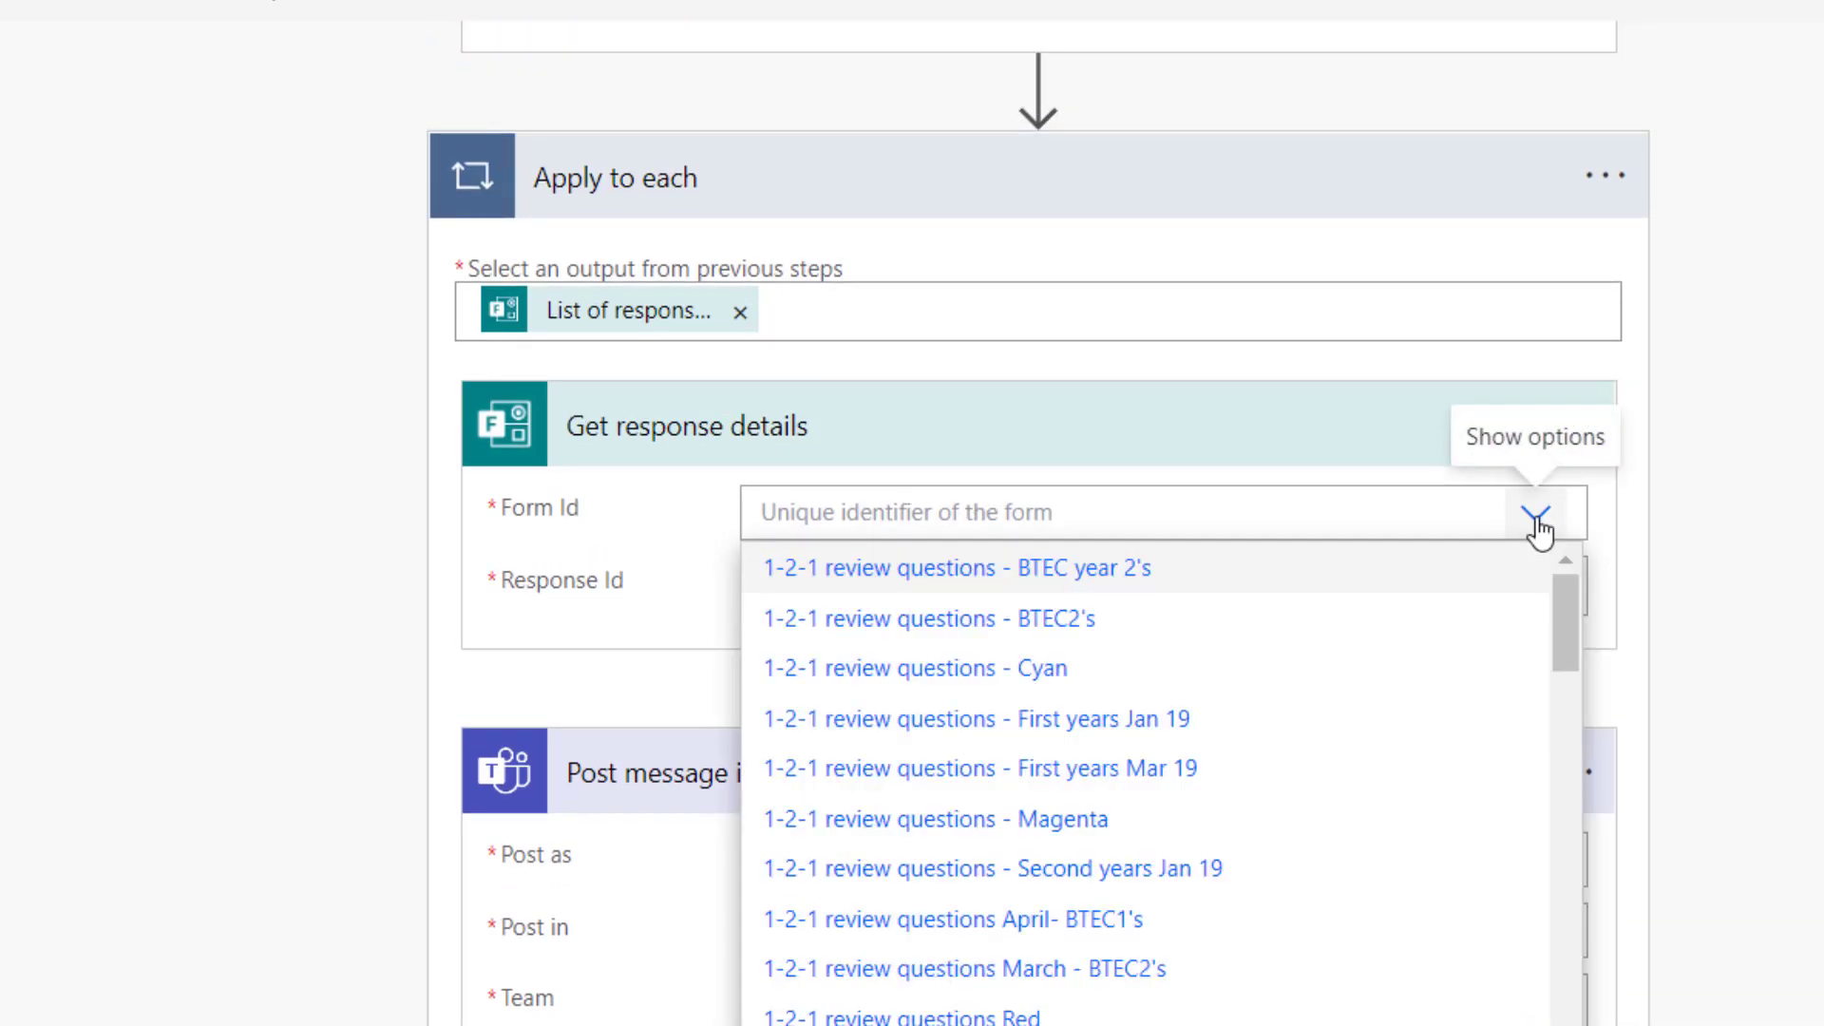
pyautogui.scroll(-8, 1280, 673)
pyautogui.scroll(-14, 1286, 675)
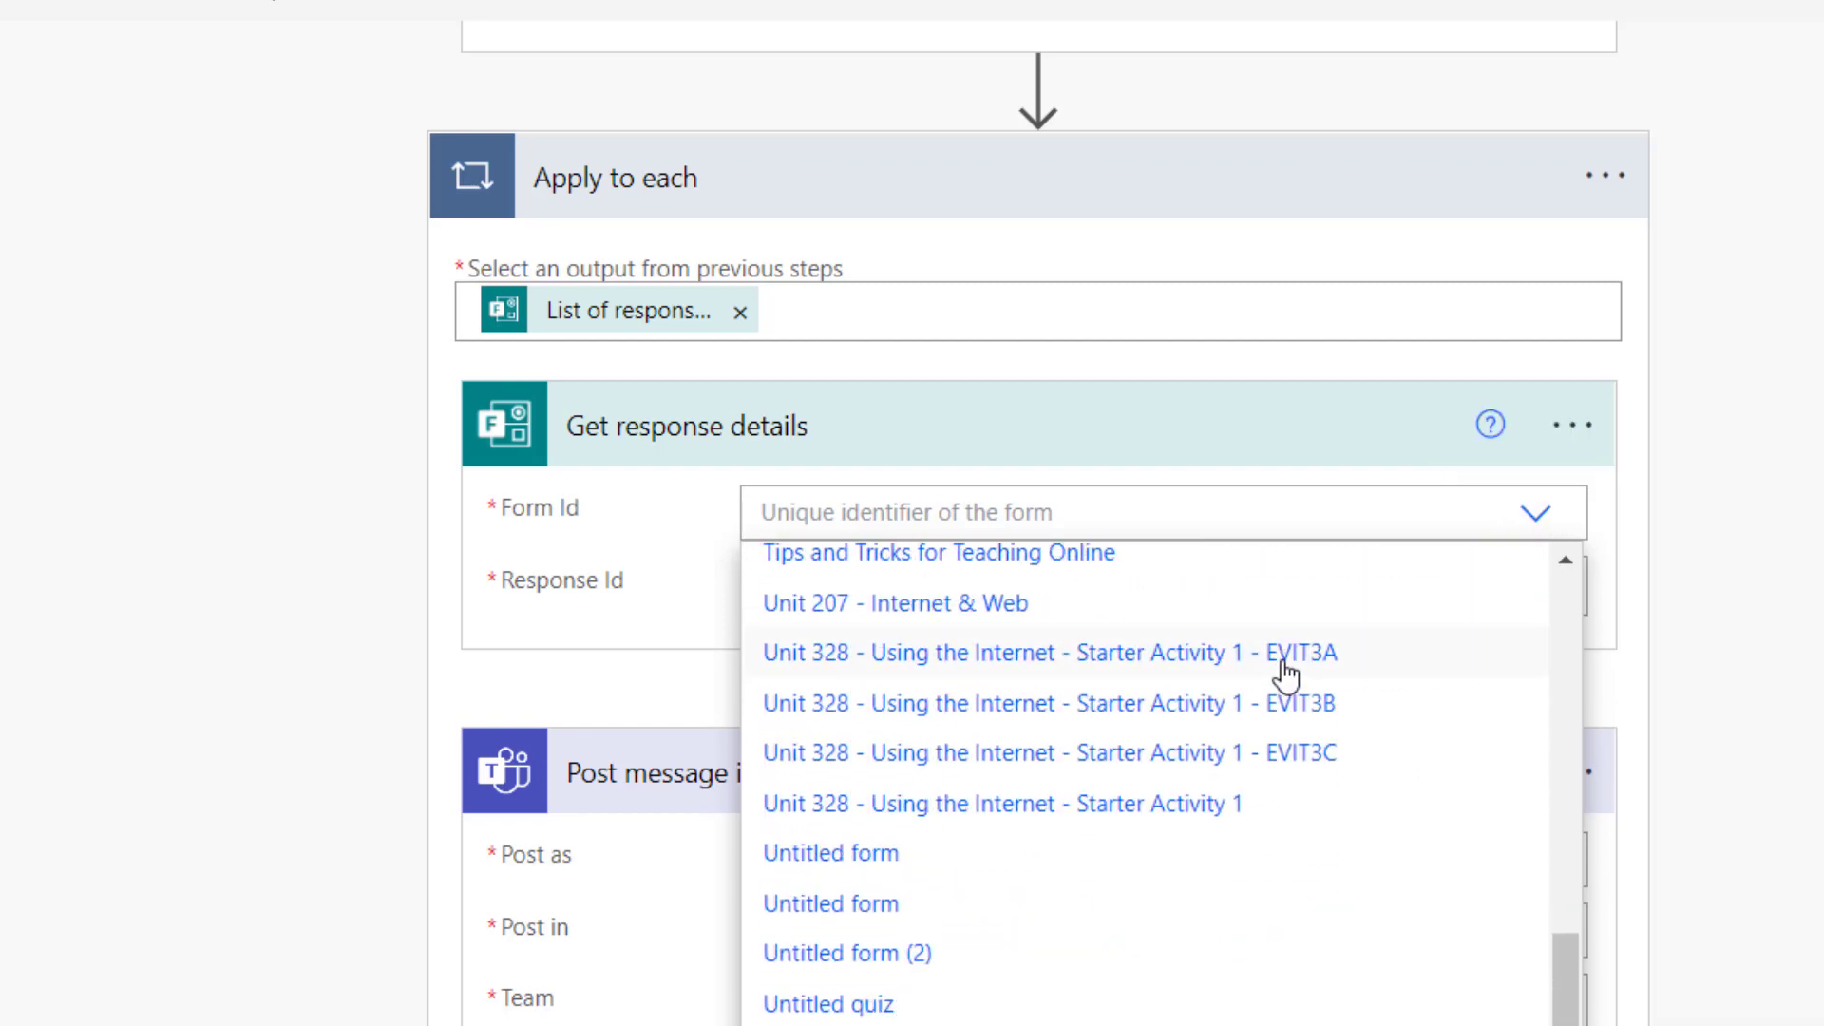
pyautogui.click(1217, 672)
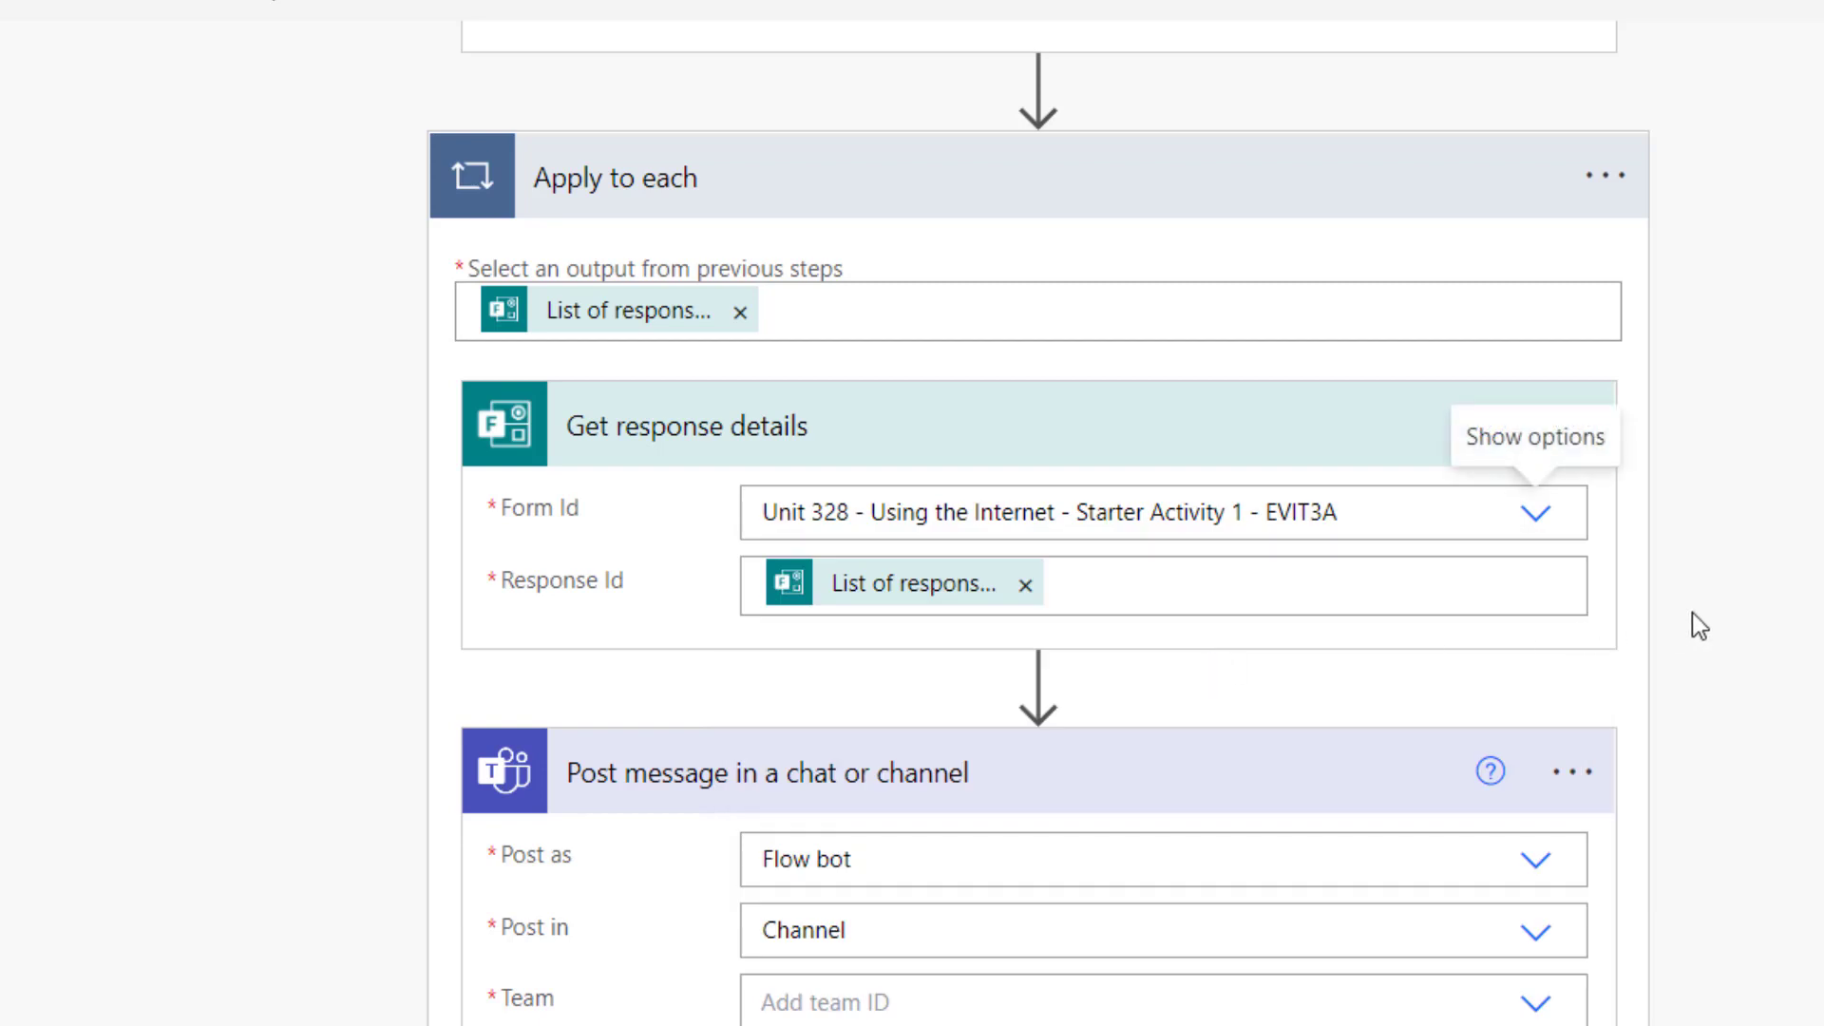
pyautogui.scroll(-4, 1606, 603)
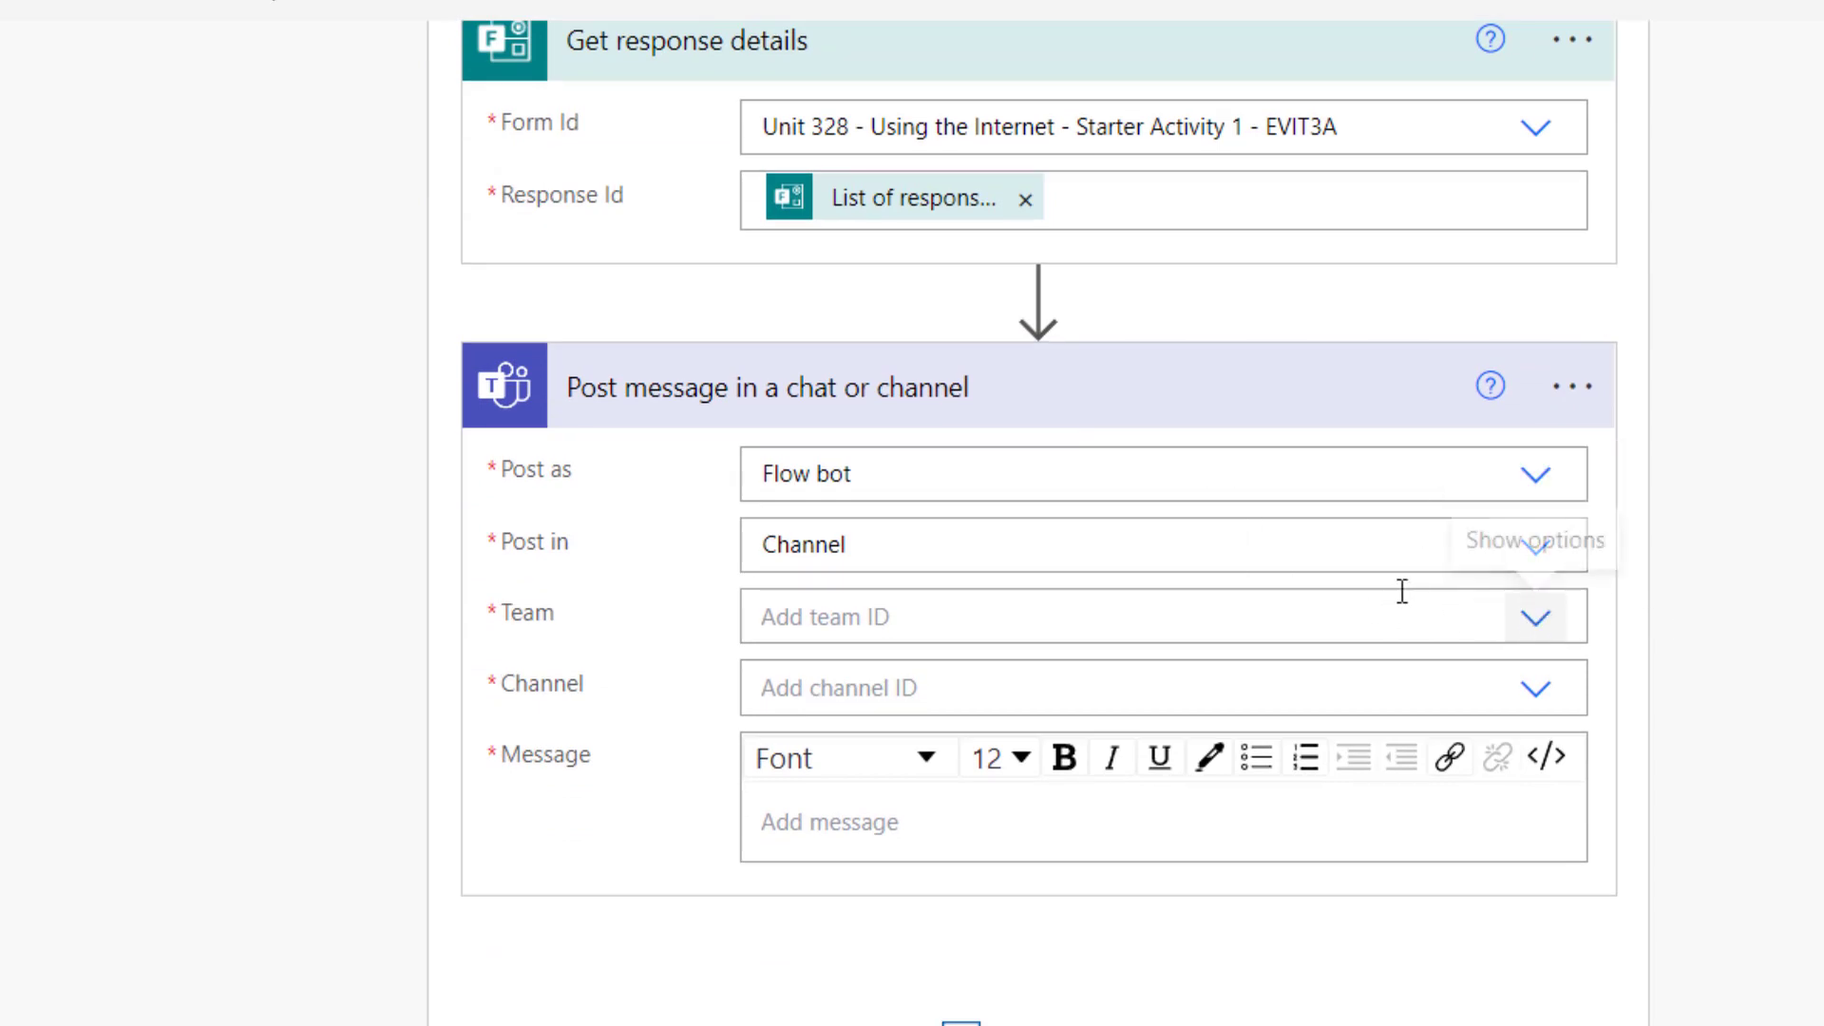
# Pick team 2223 L3 Everything Digital IT - Diploma Group A and its 'Using the Internet' channel
pyautogui.click(1534, 619)
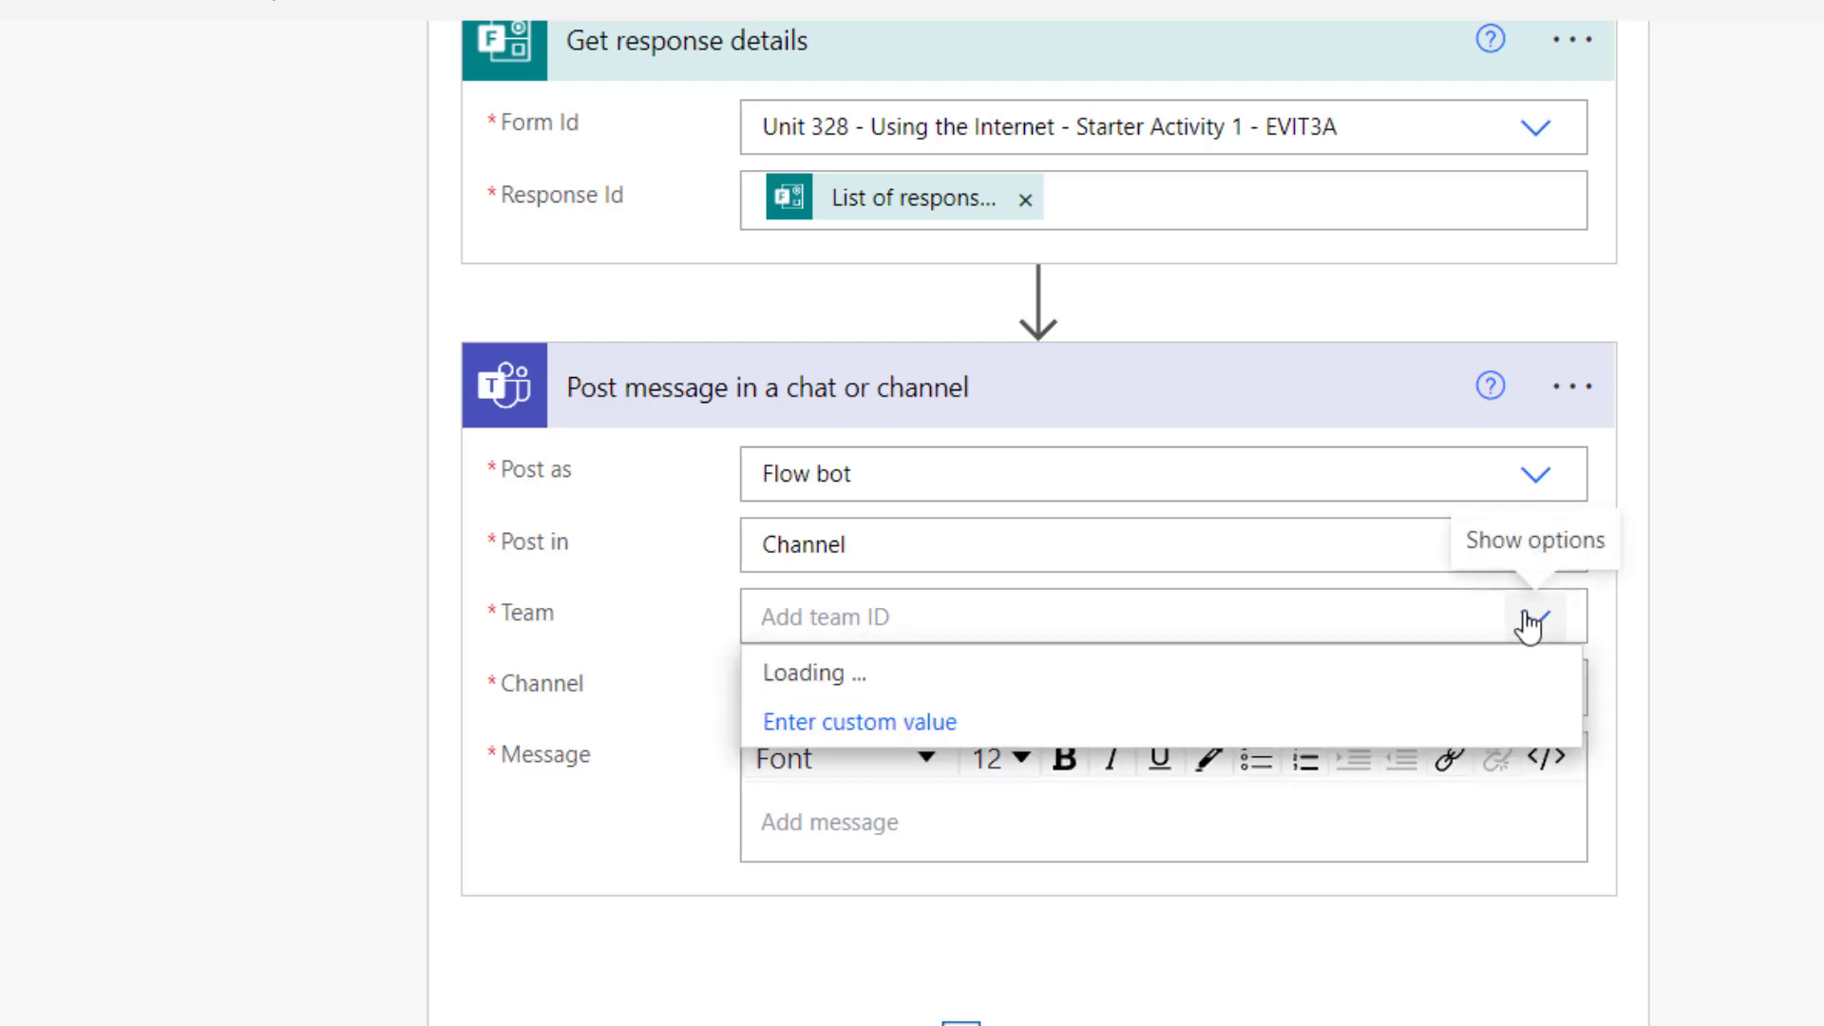
pyautogui.scroll(-3, 1485, 720)
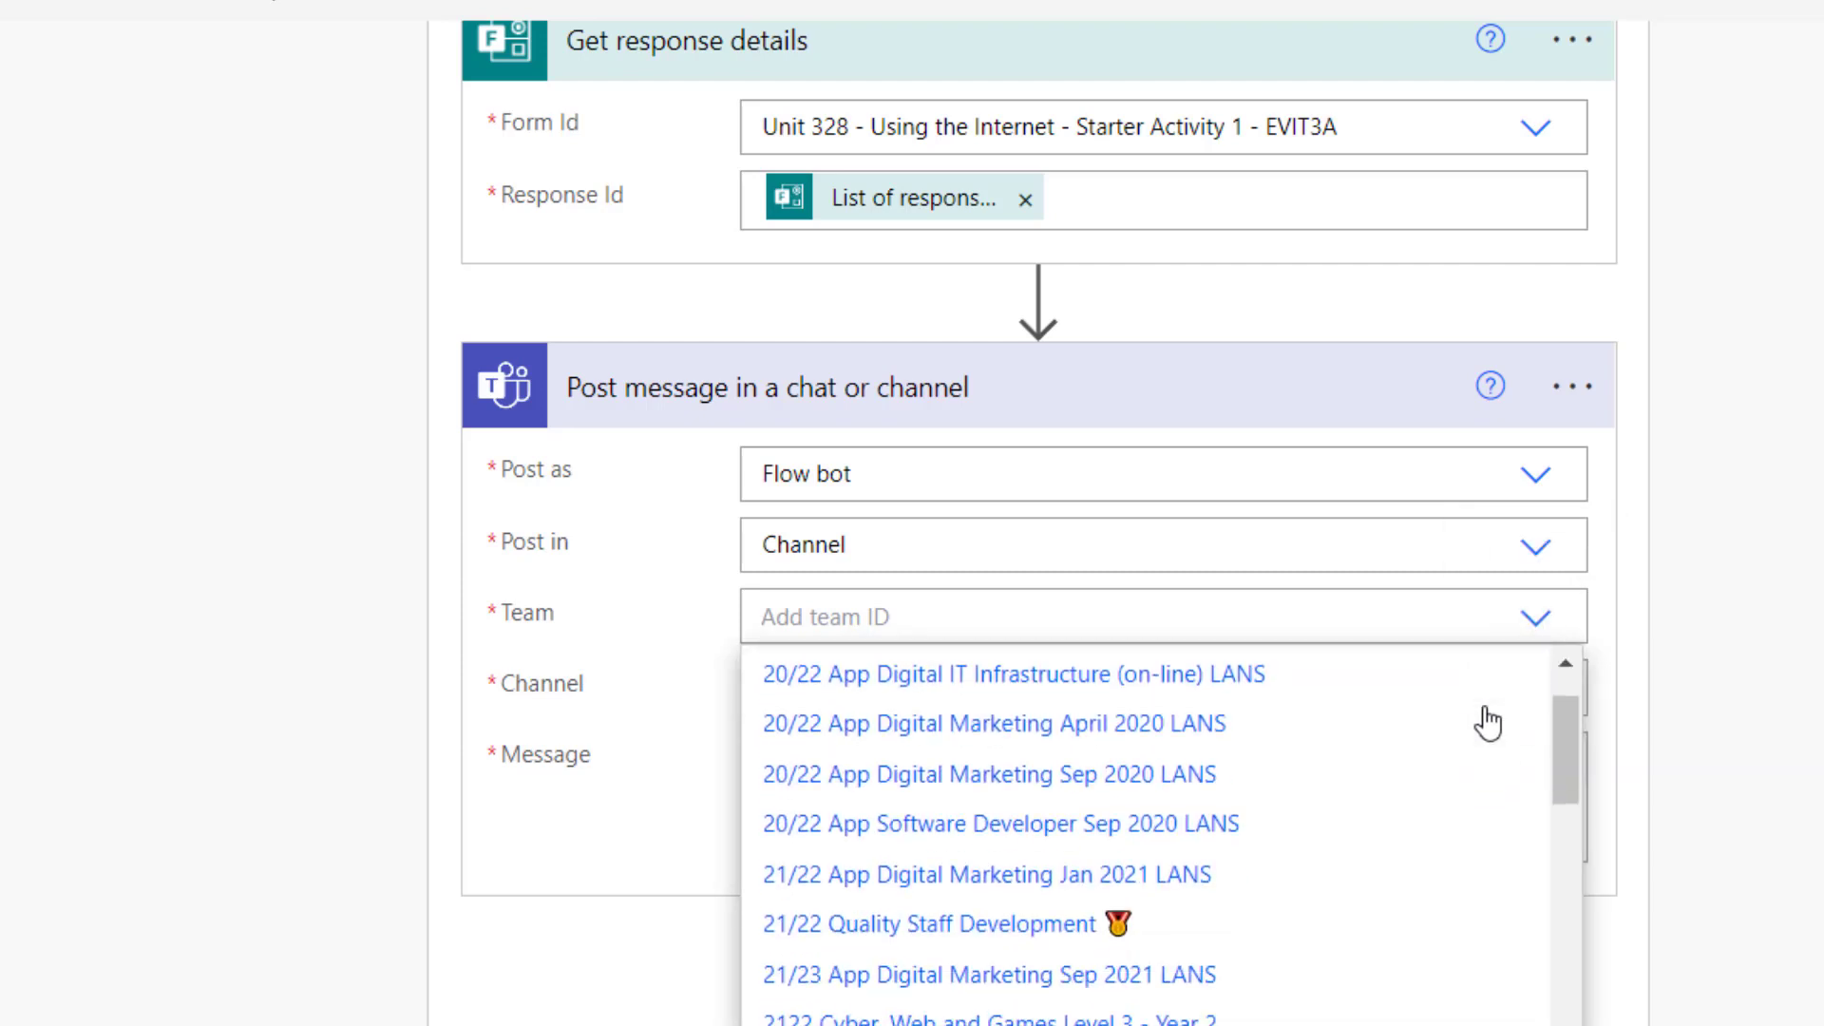
pyautogui.scroll(-10, 1488, 724)
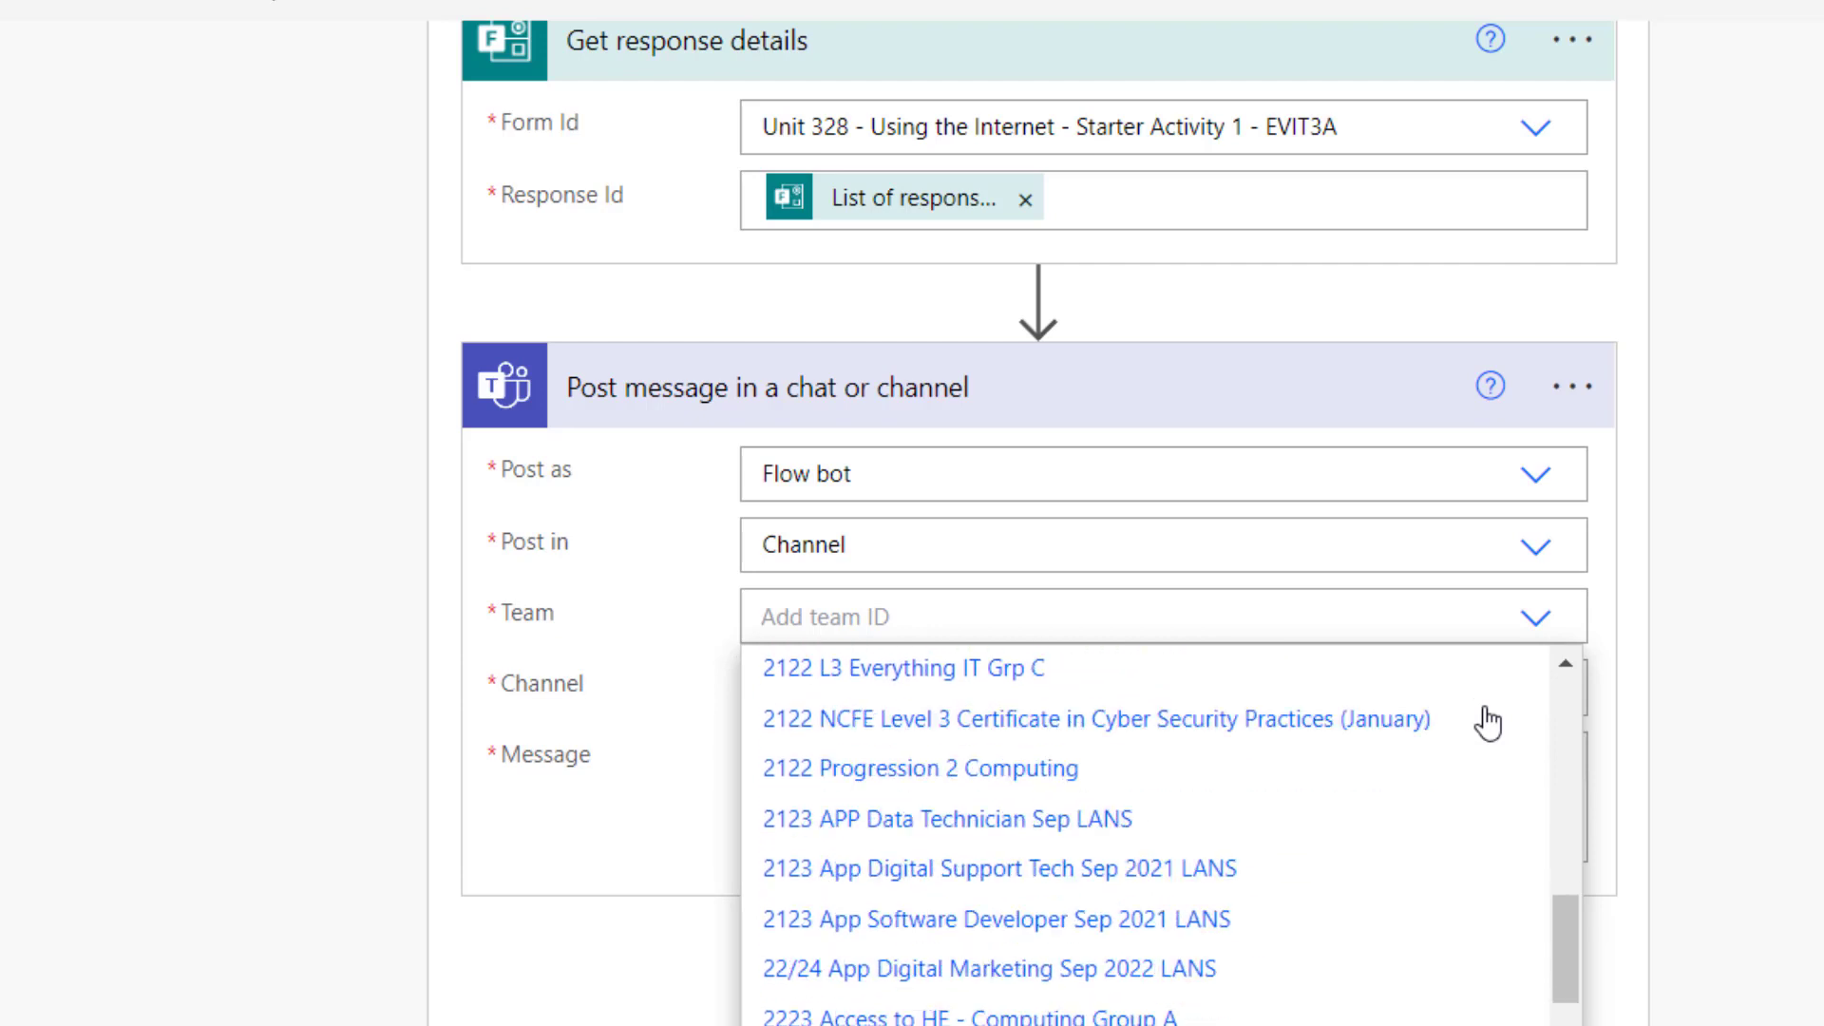
pyautogui.scroll(-3, 1488, 724)
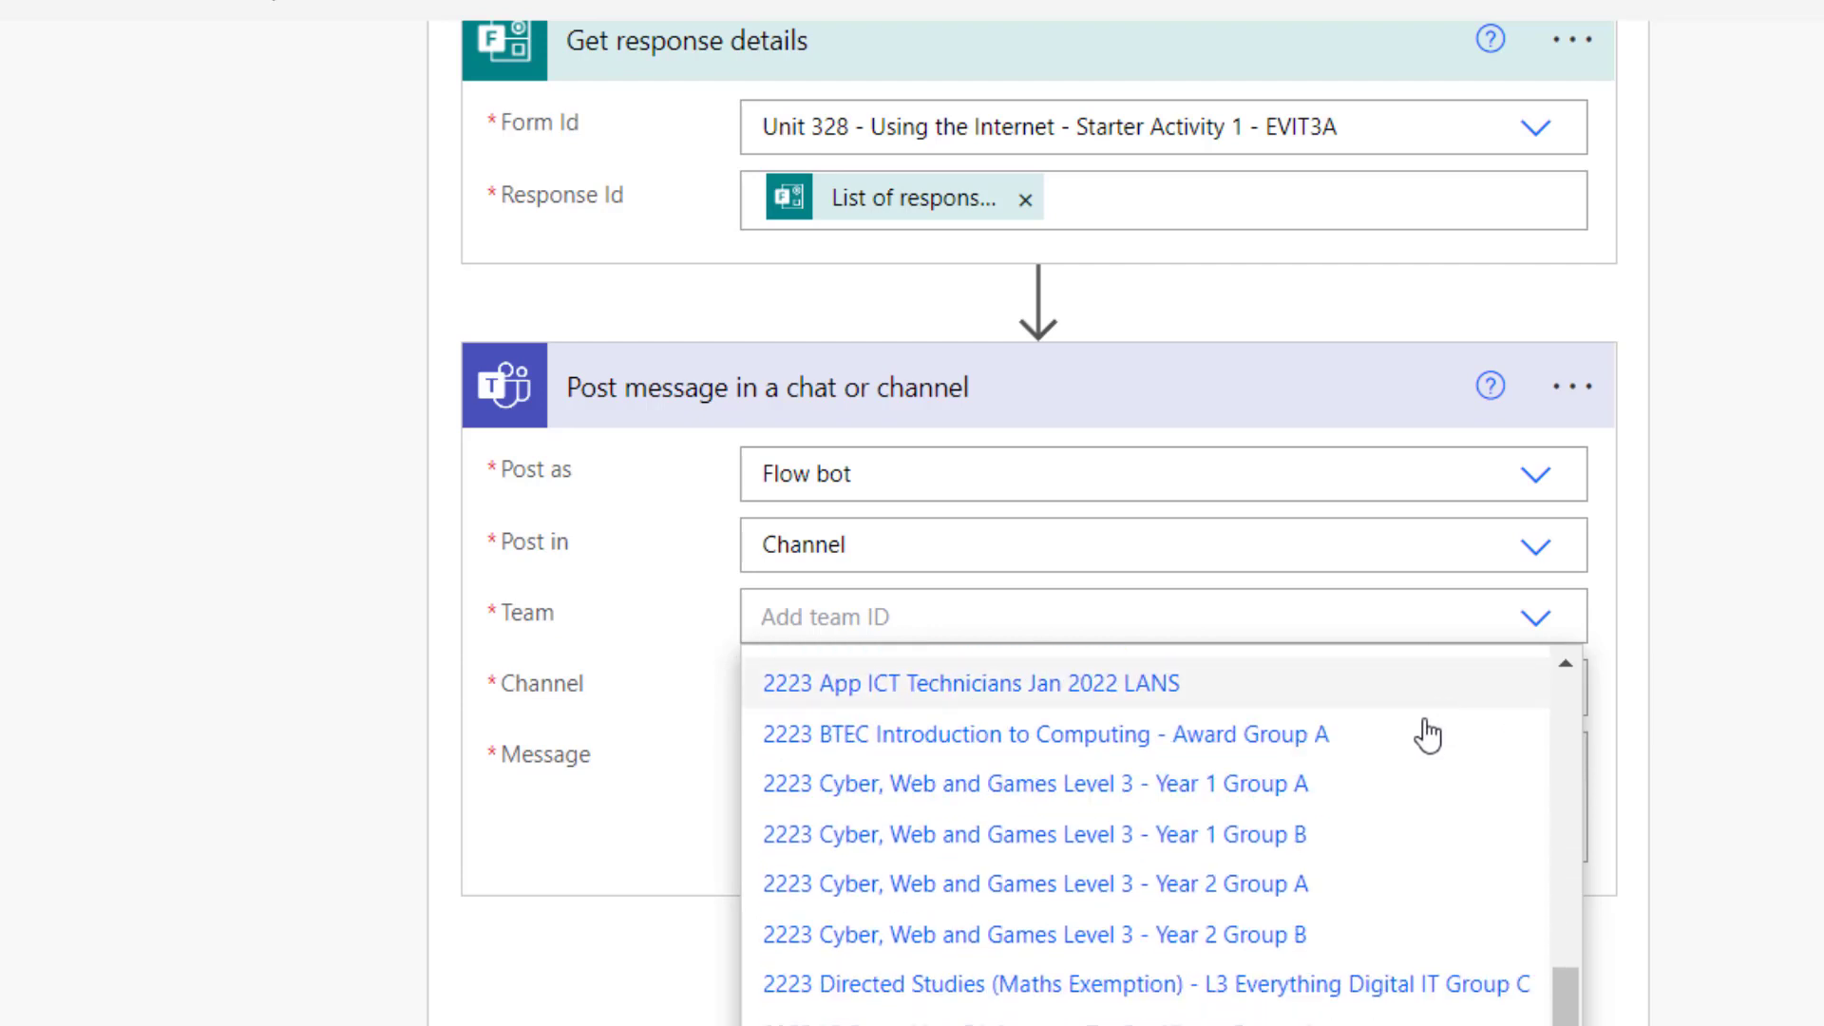
pyautogui.scroll(-1, 1427, 737)
pyautogui.scroll(-2, 1425, 737)
pyautogui.scroll(-3, 1349, 831)
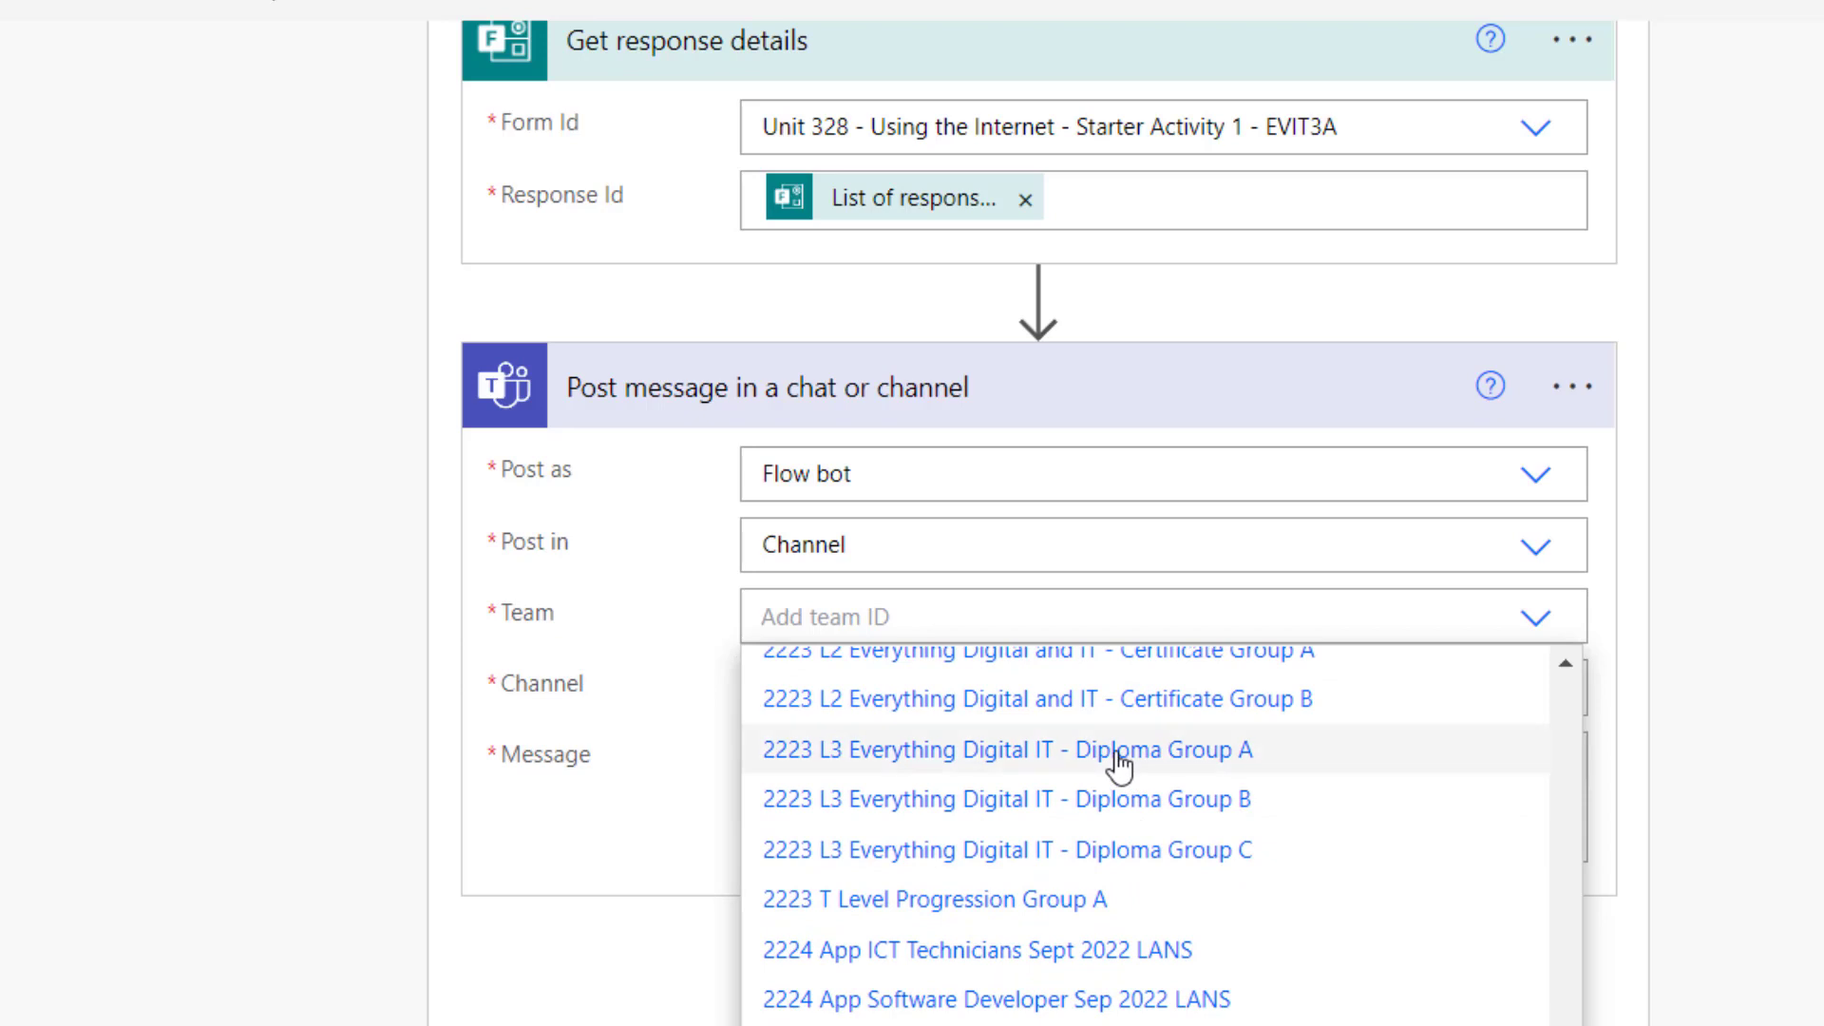
pyautogui.click(1119, 751)
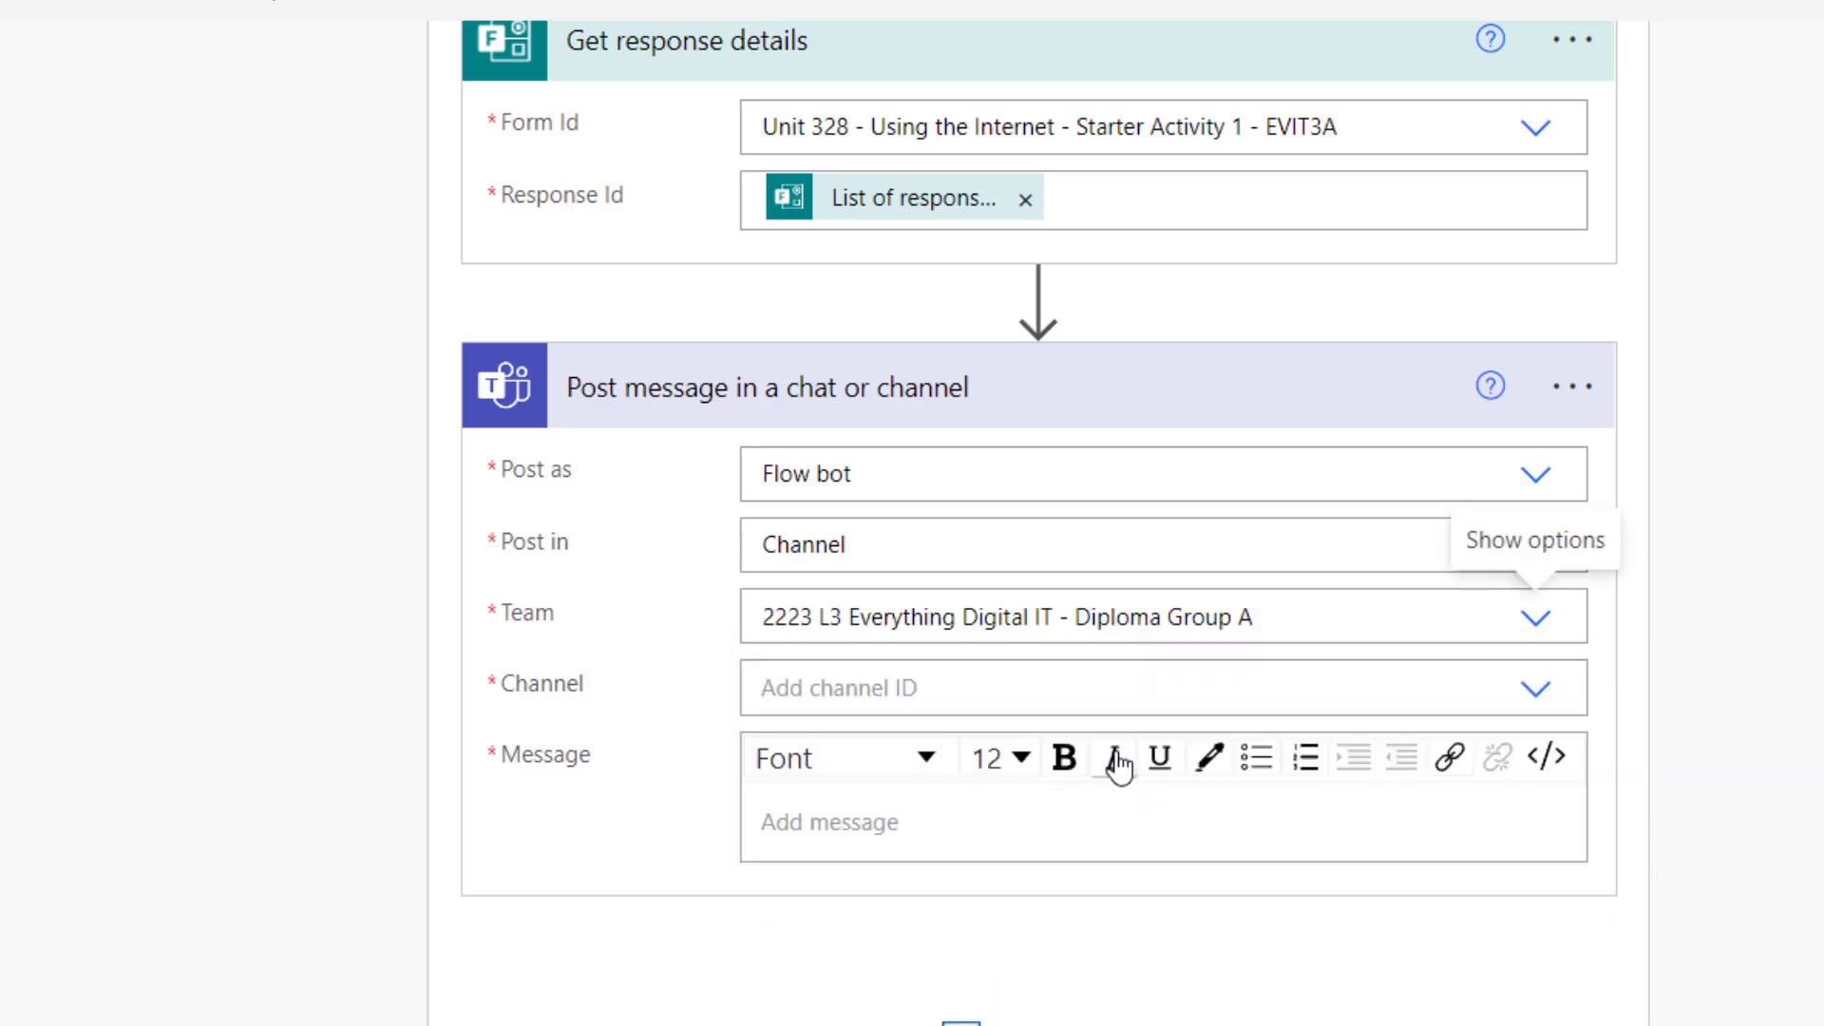
pyautogui.click(1532, 692)
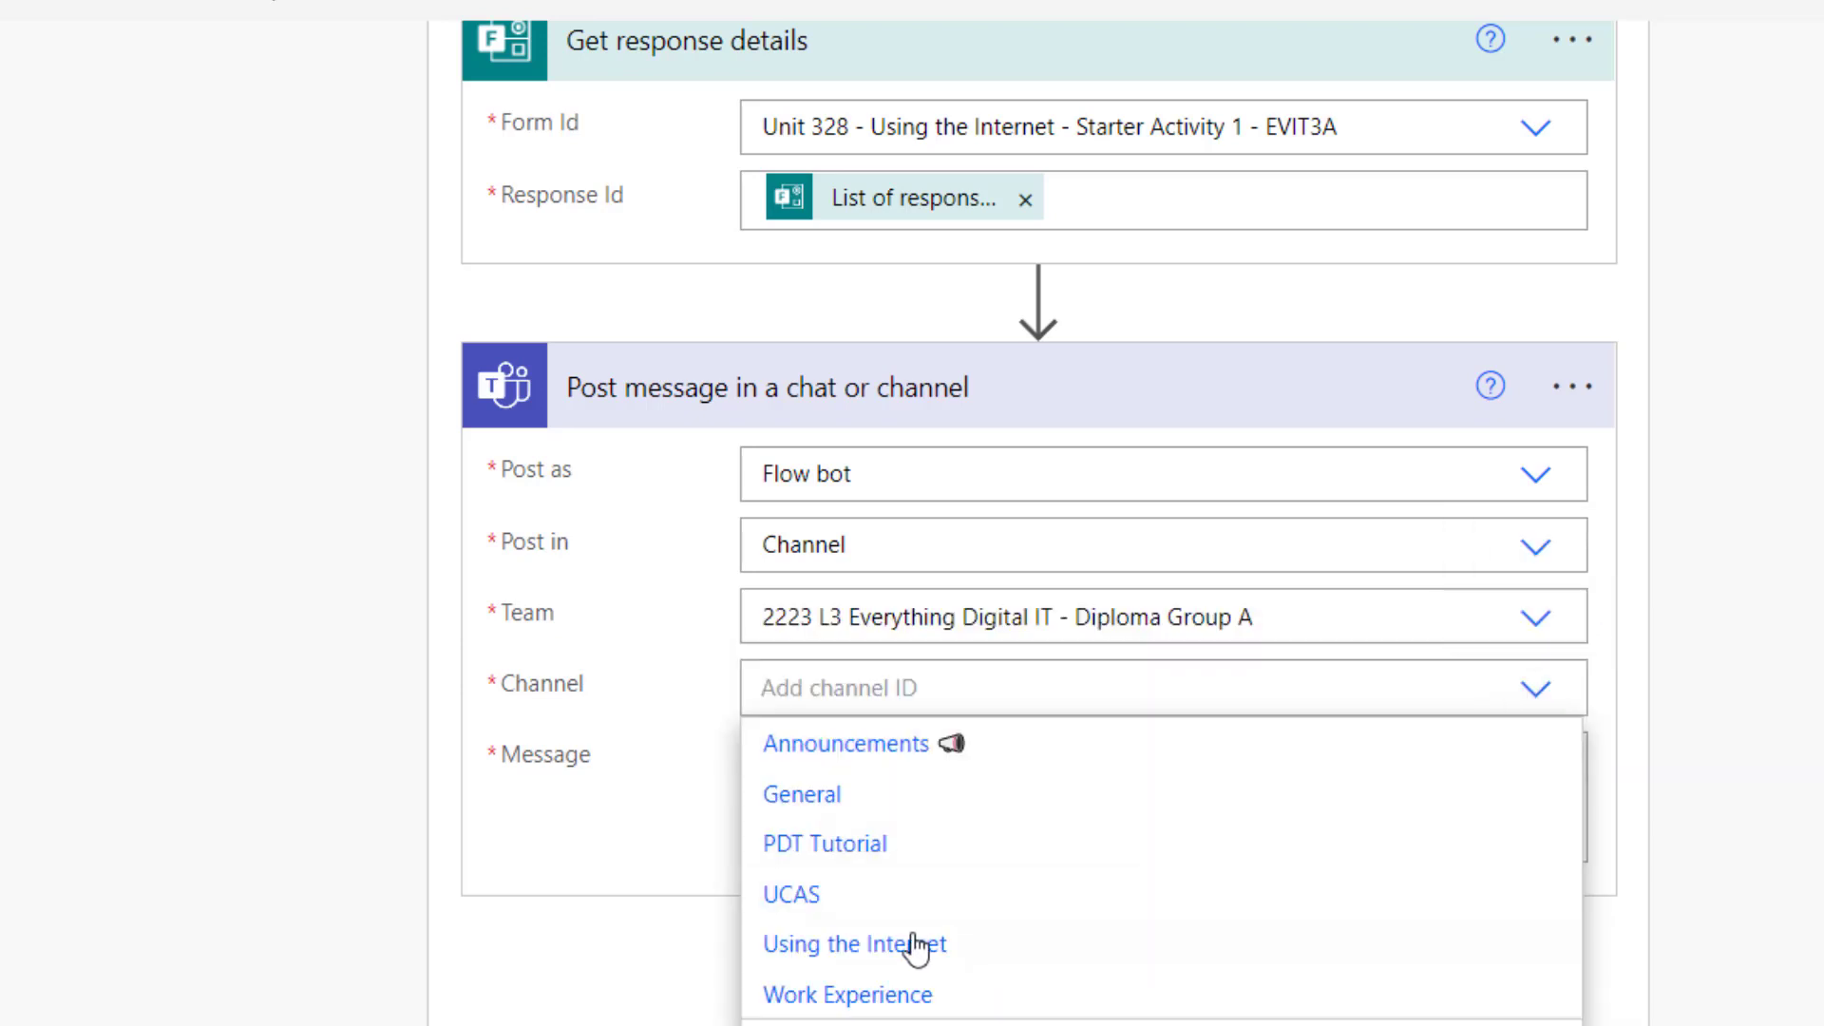
pyautogui.click(883, 959)
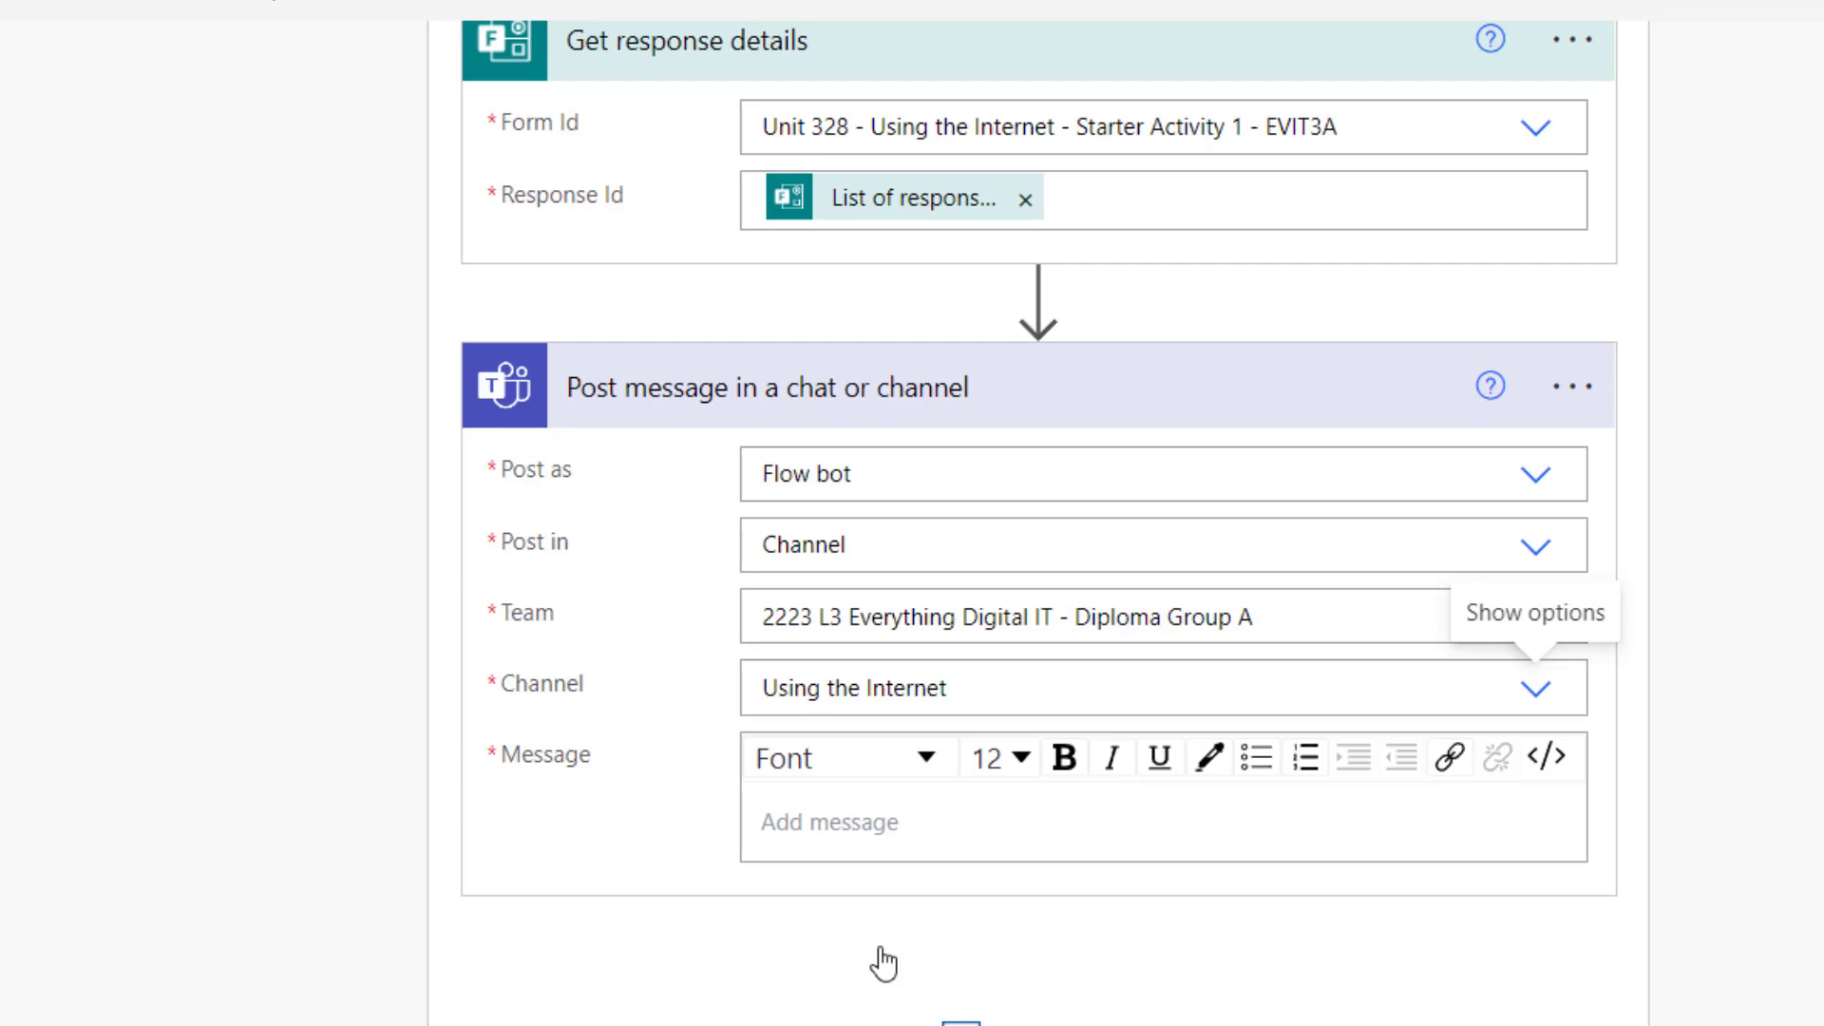
# Paste the student heading sentence into the Teams message and make it bold
pyautogui.click(796, 825)
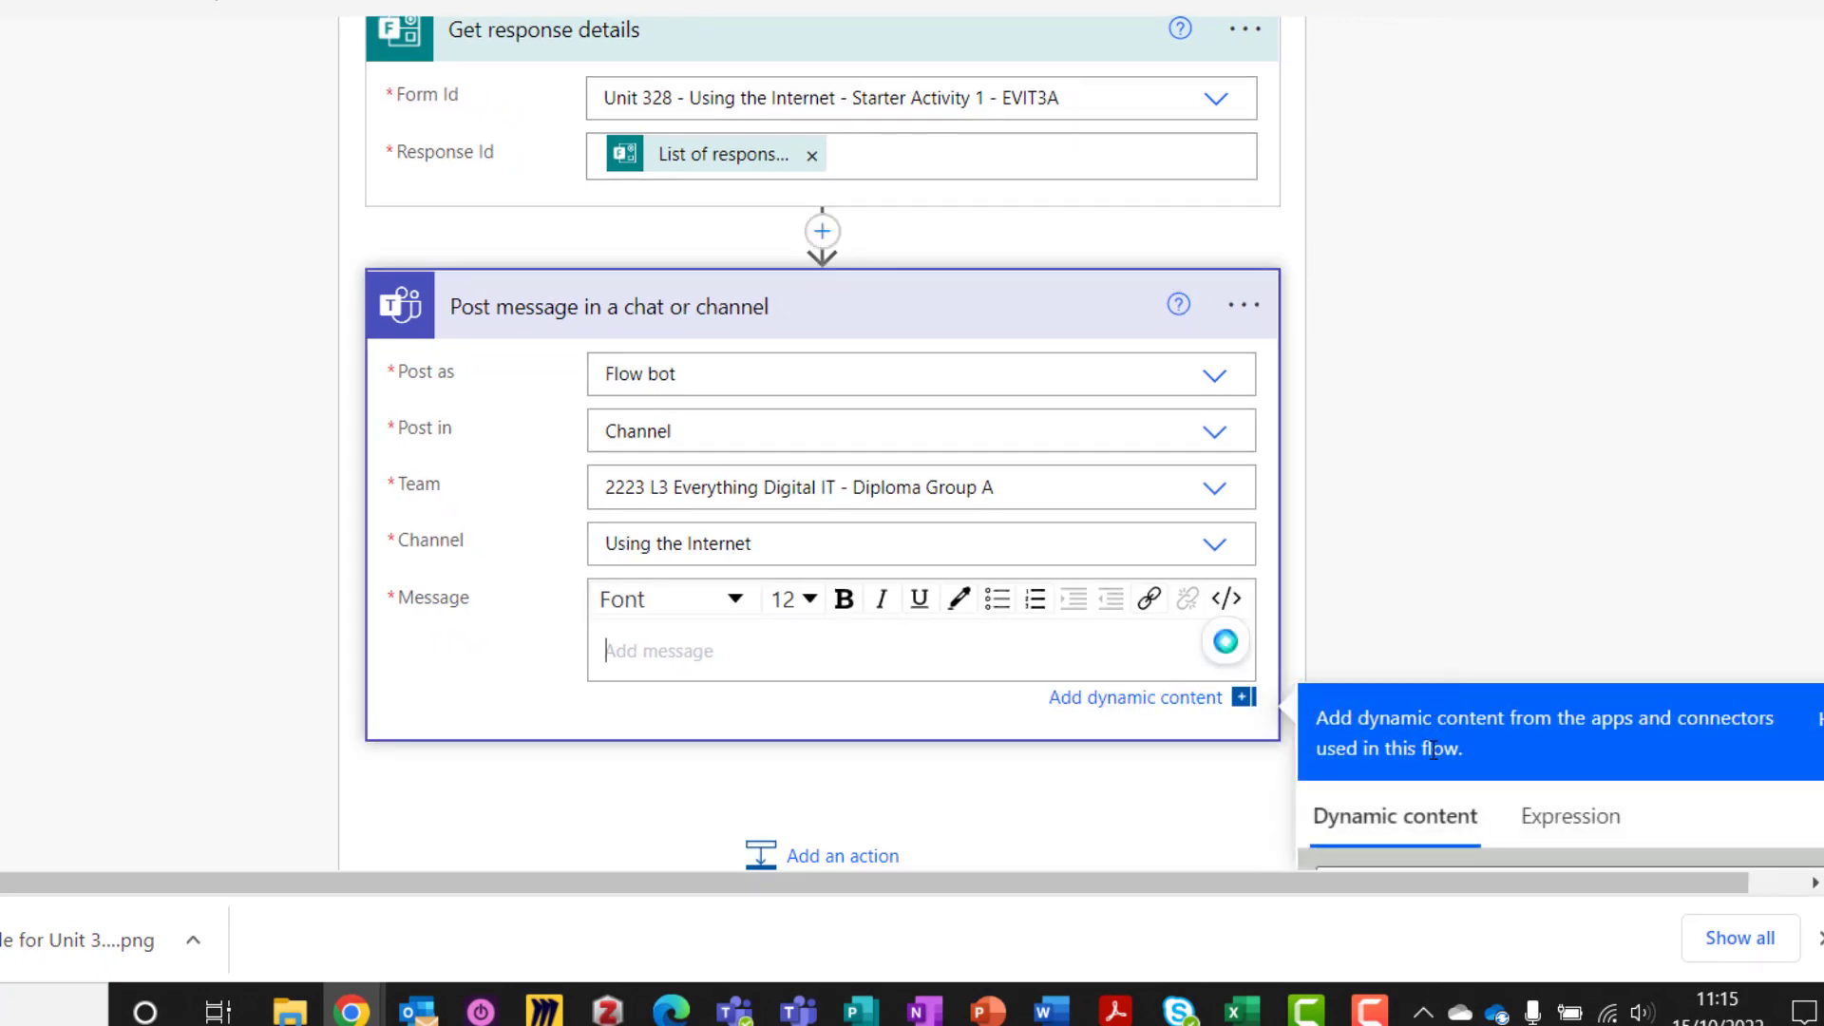
pyautogui.scroll(-4, 1435, 750)
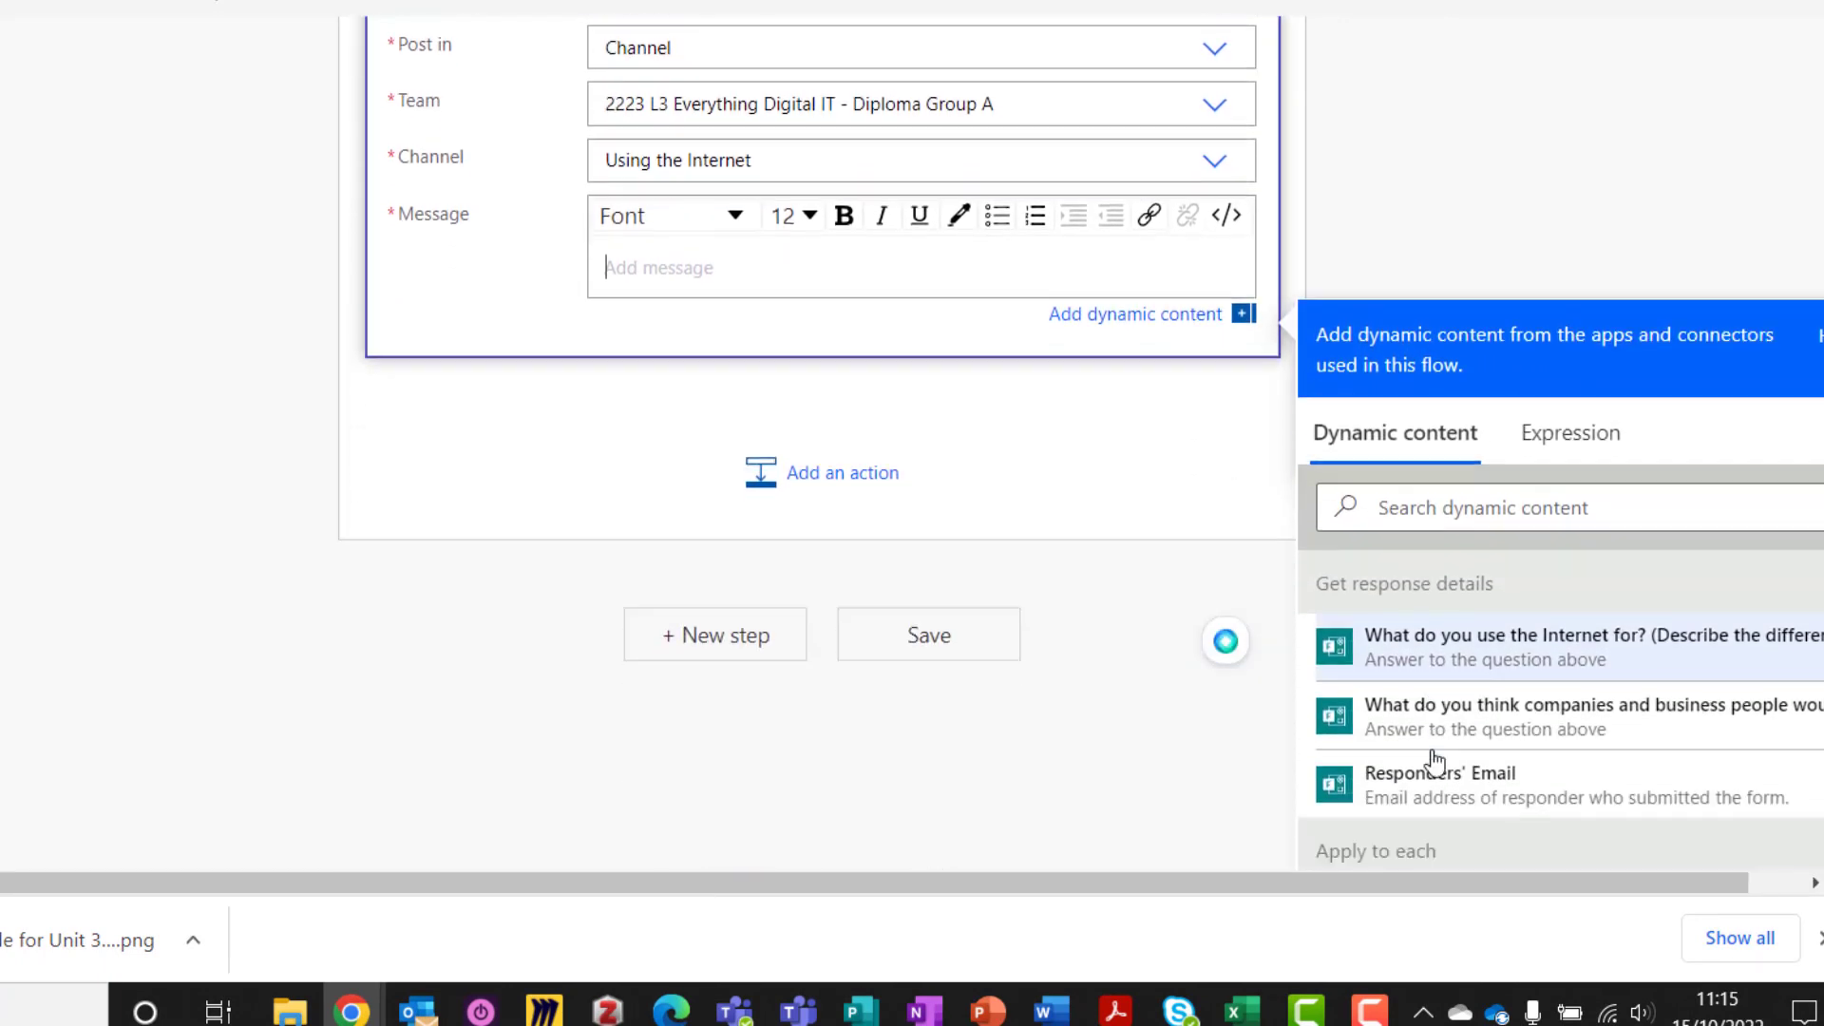
pyautogui.scroll(2, 1433, 749)
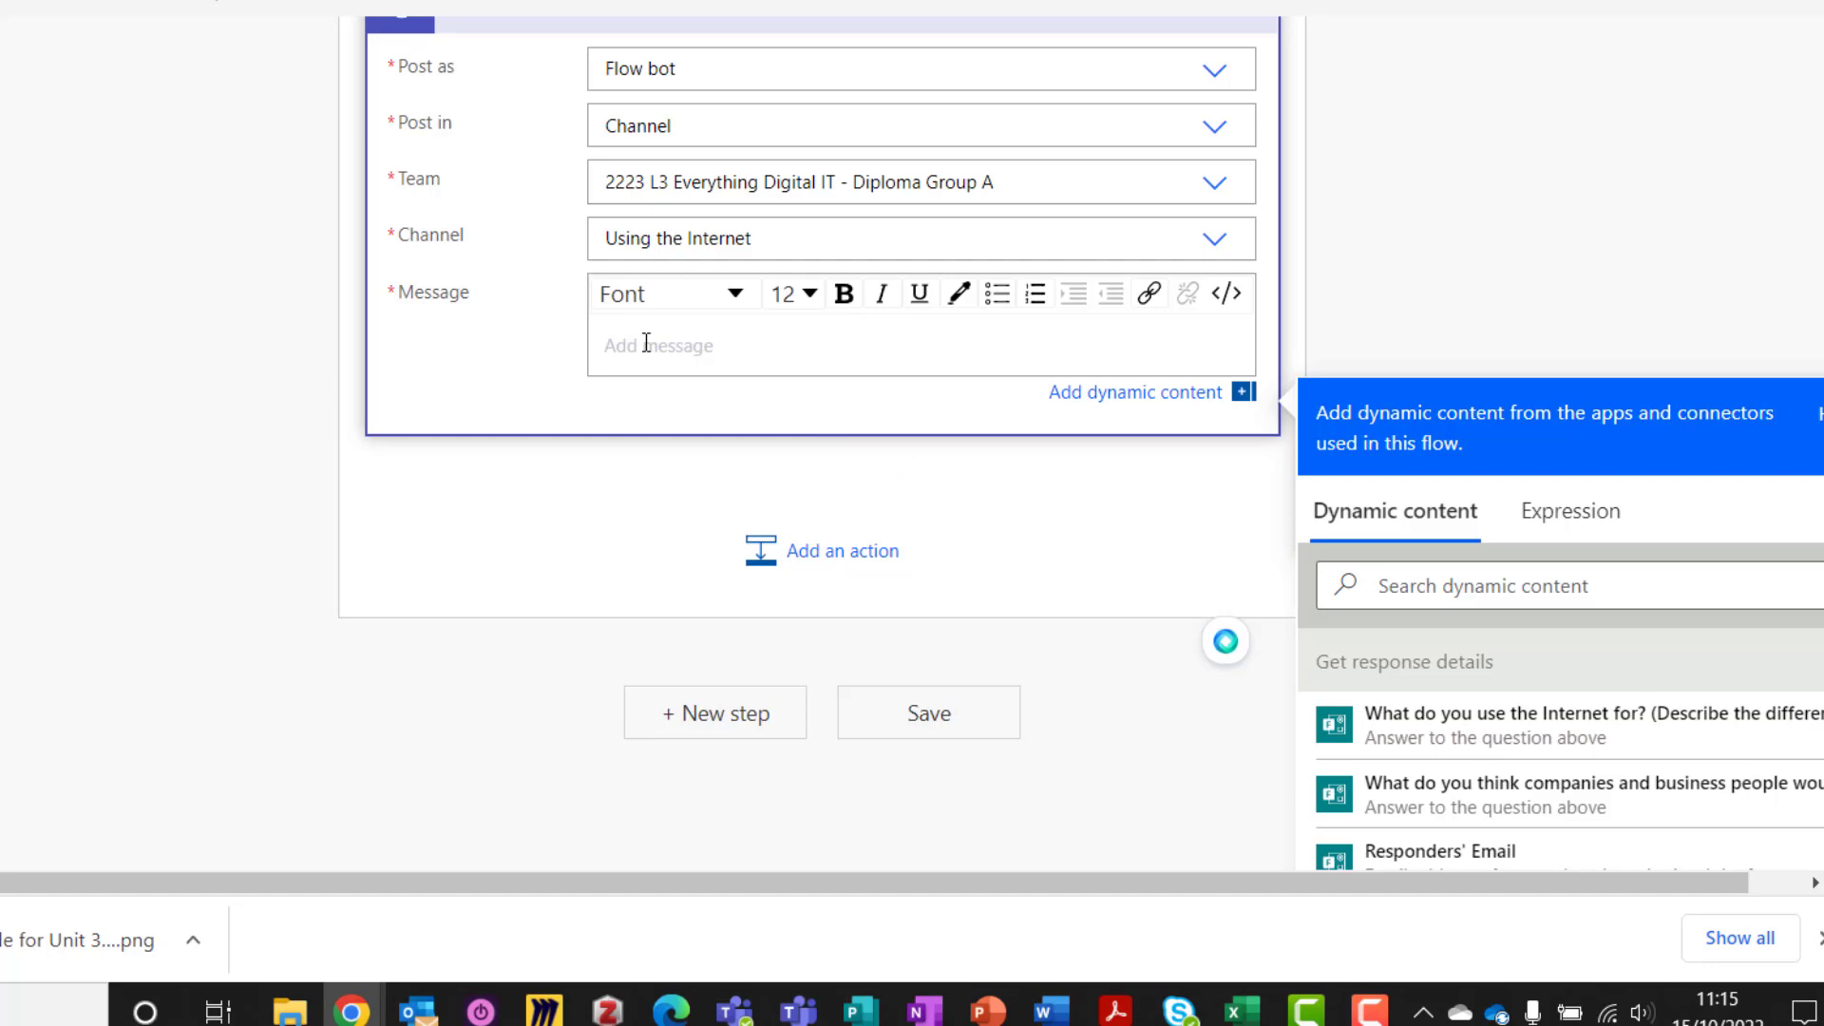
pyautogui.write('So, this is what a student uses the Internet for:')
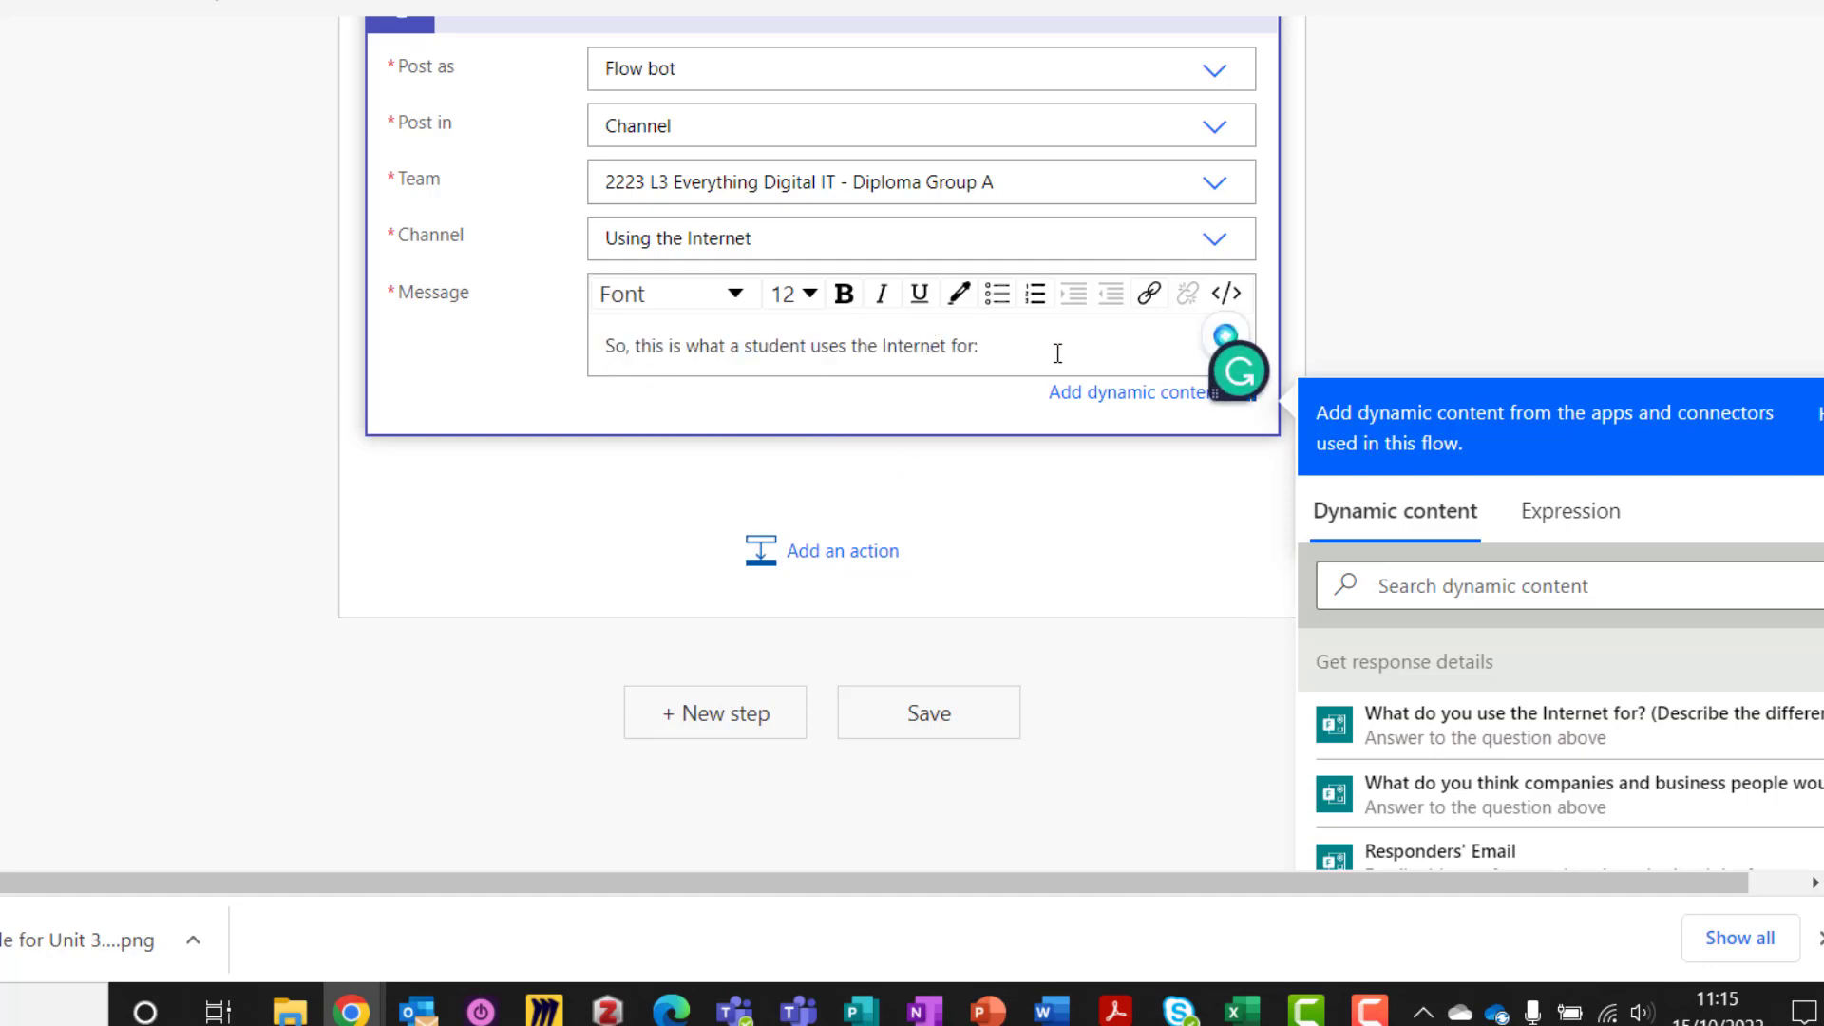
pyautogui.moveTo(1035, 348); pyautogui.dragTo(604, 346)
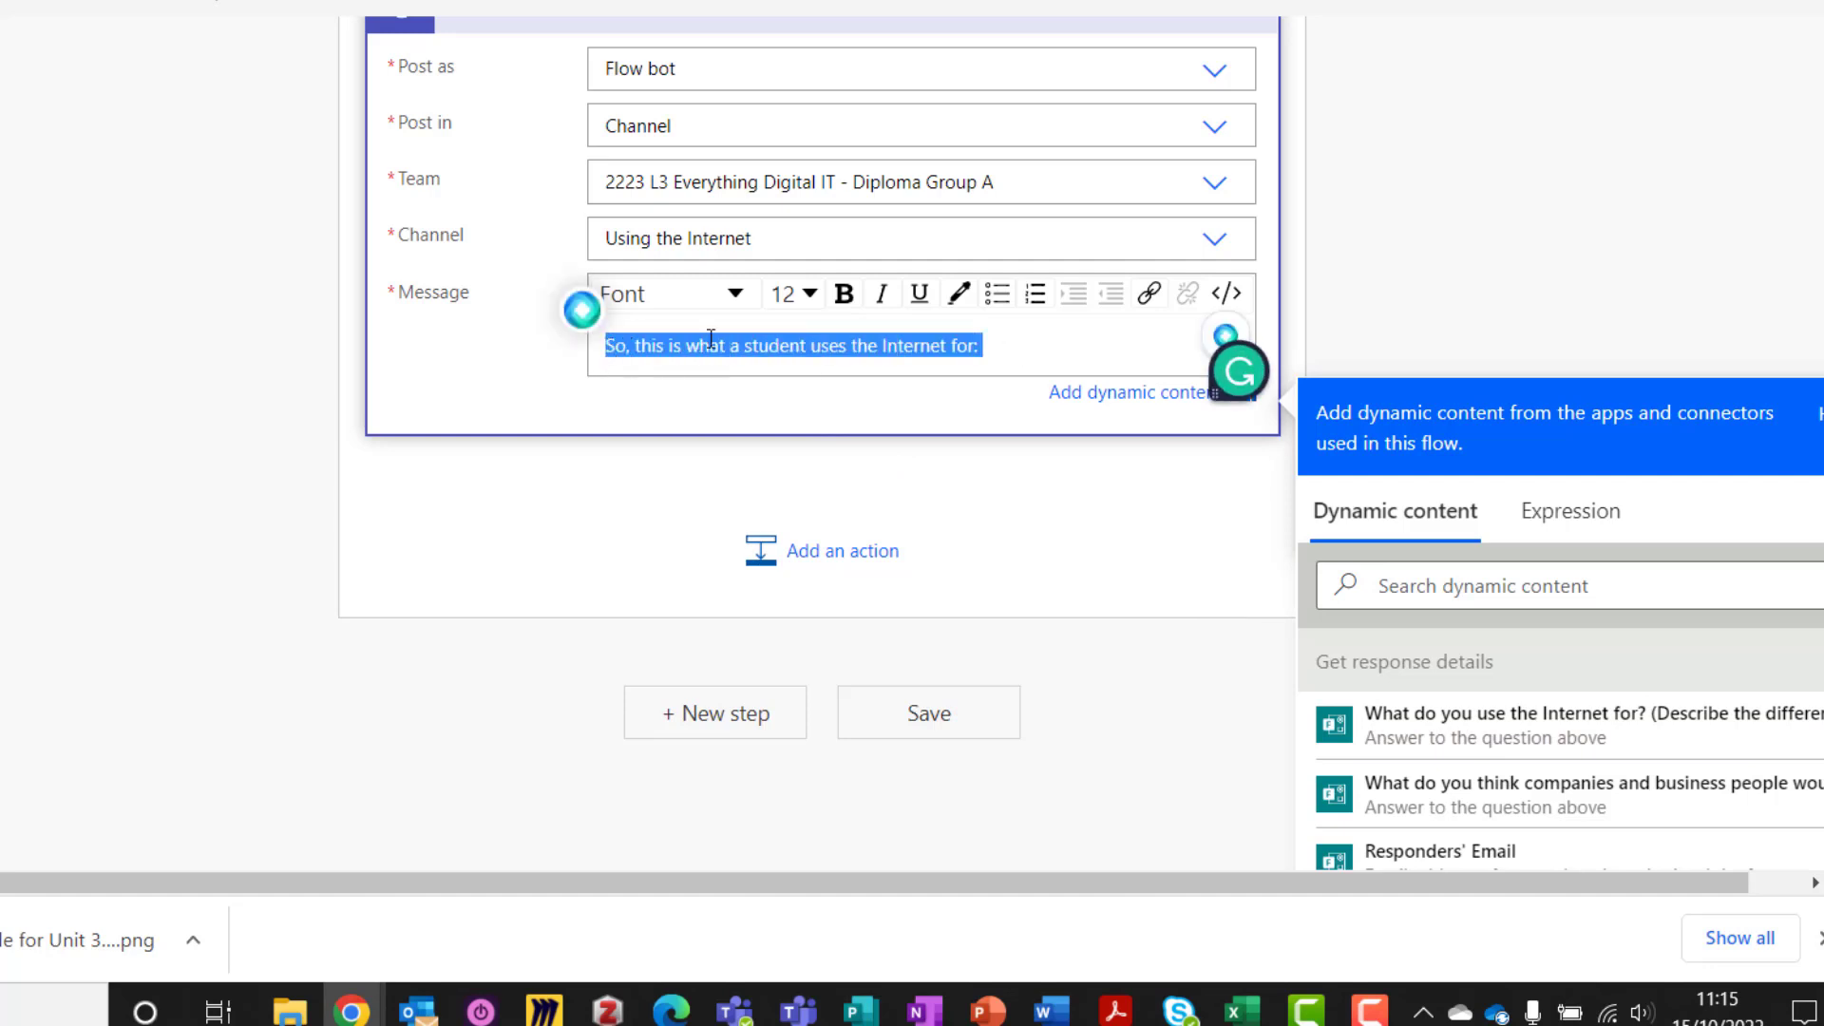
pyautogui.click(845, 294)
pyautogui.click(1025, 352)
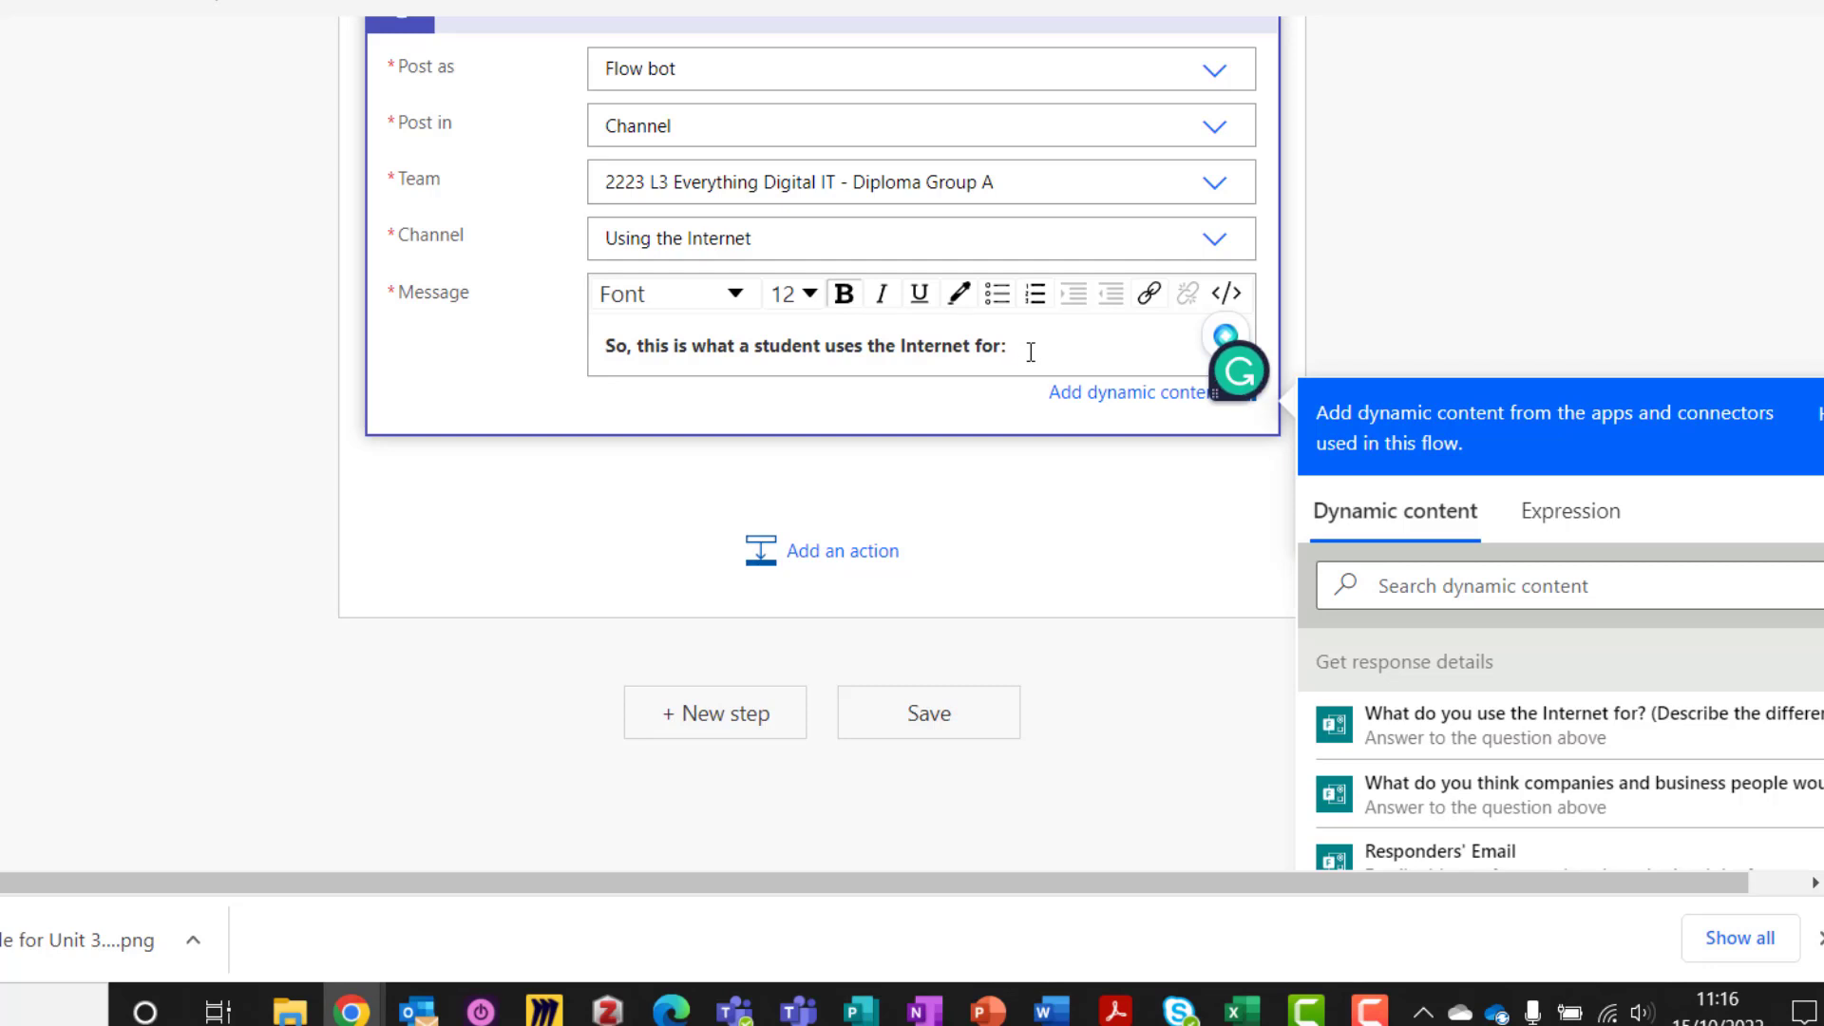
# Insert the answers about Internet use and about companies and business people as dynamic content
pyautogui.click(1435, 741)
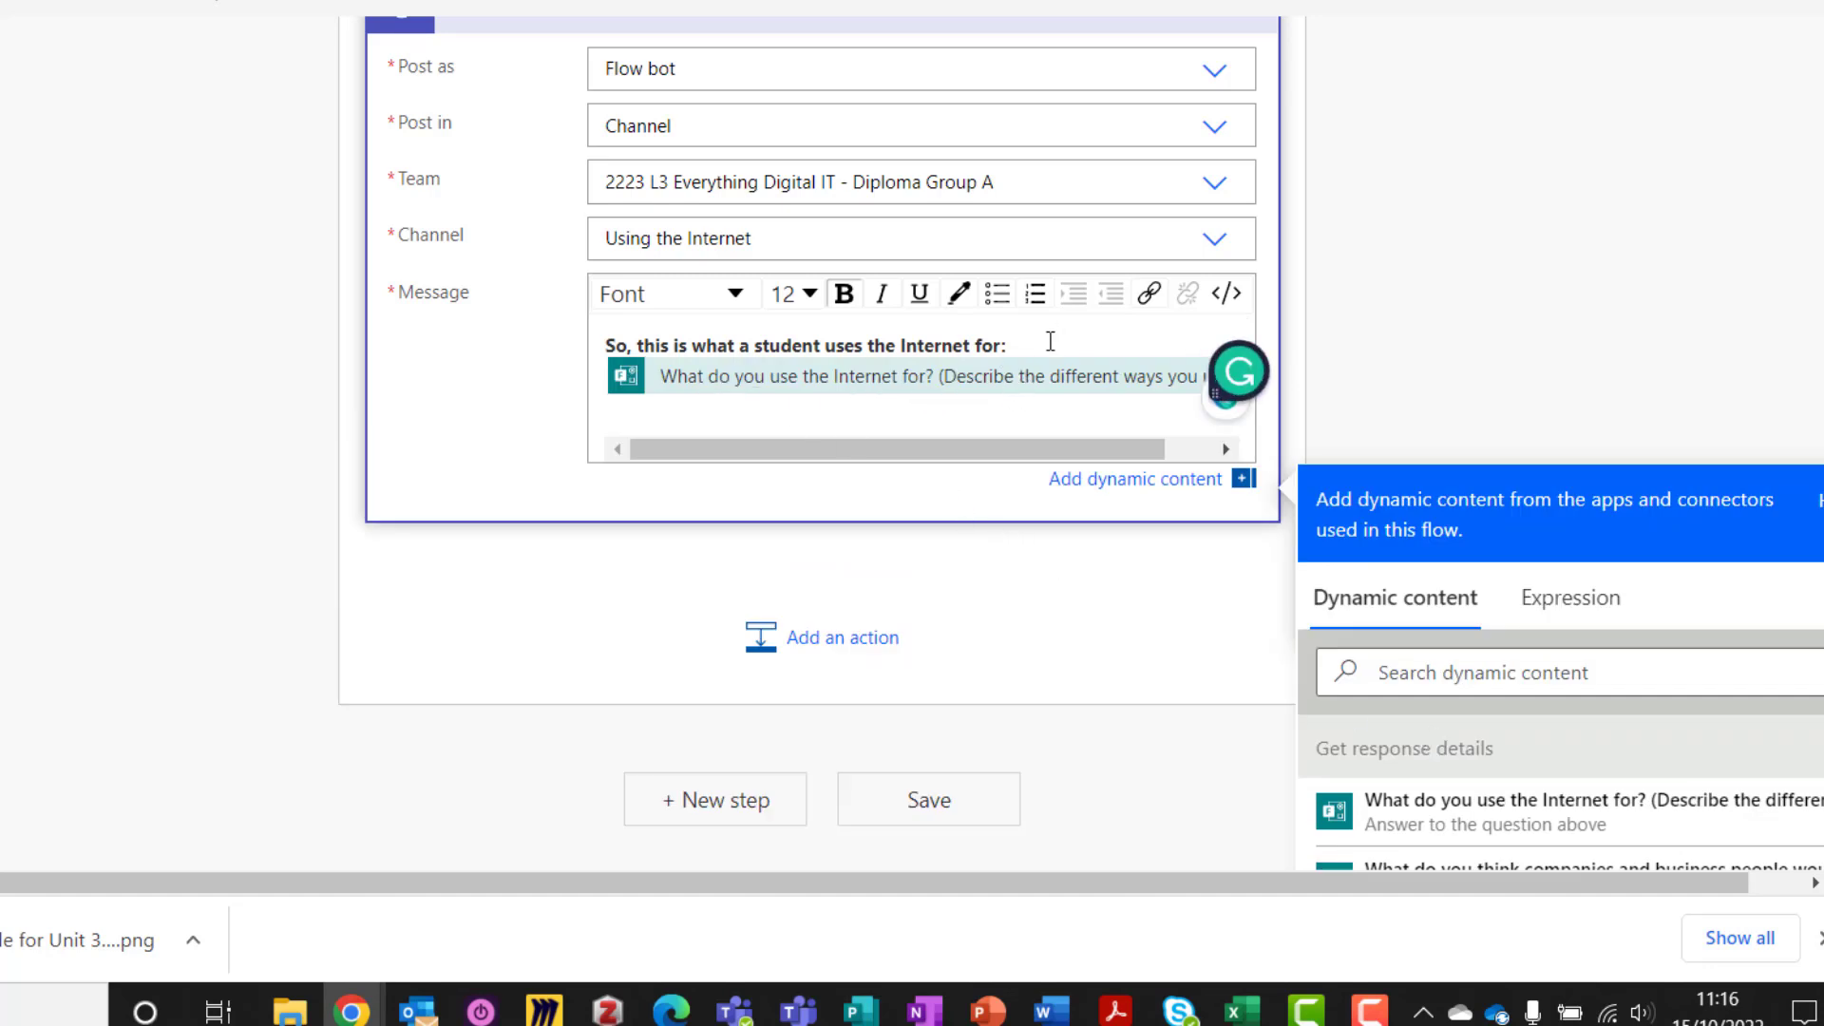
pyautogui.click(686, 418)
pyautogui.press('Return')
pyautogui.press('Return')
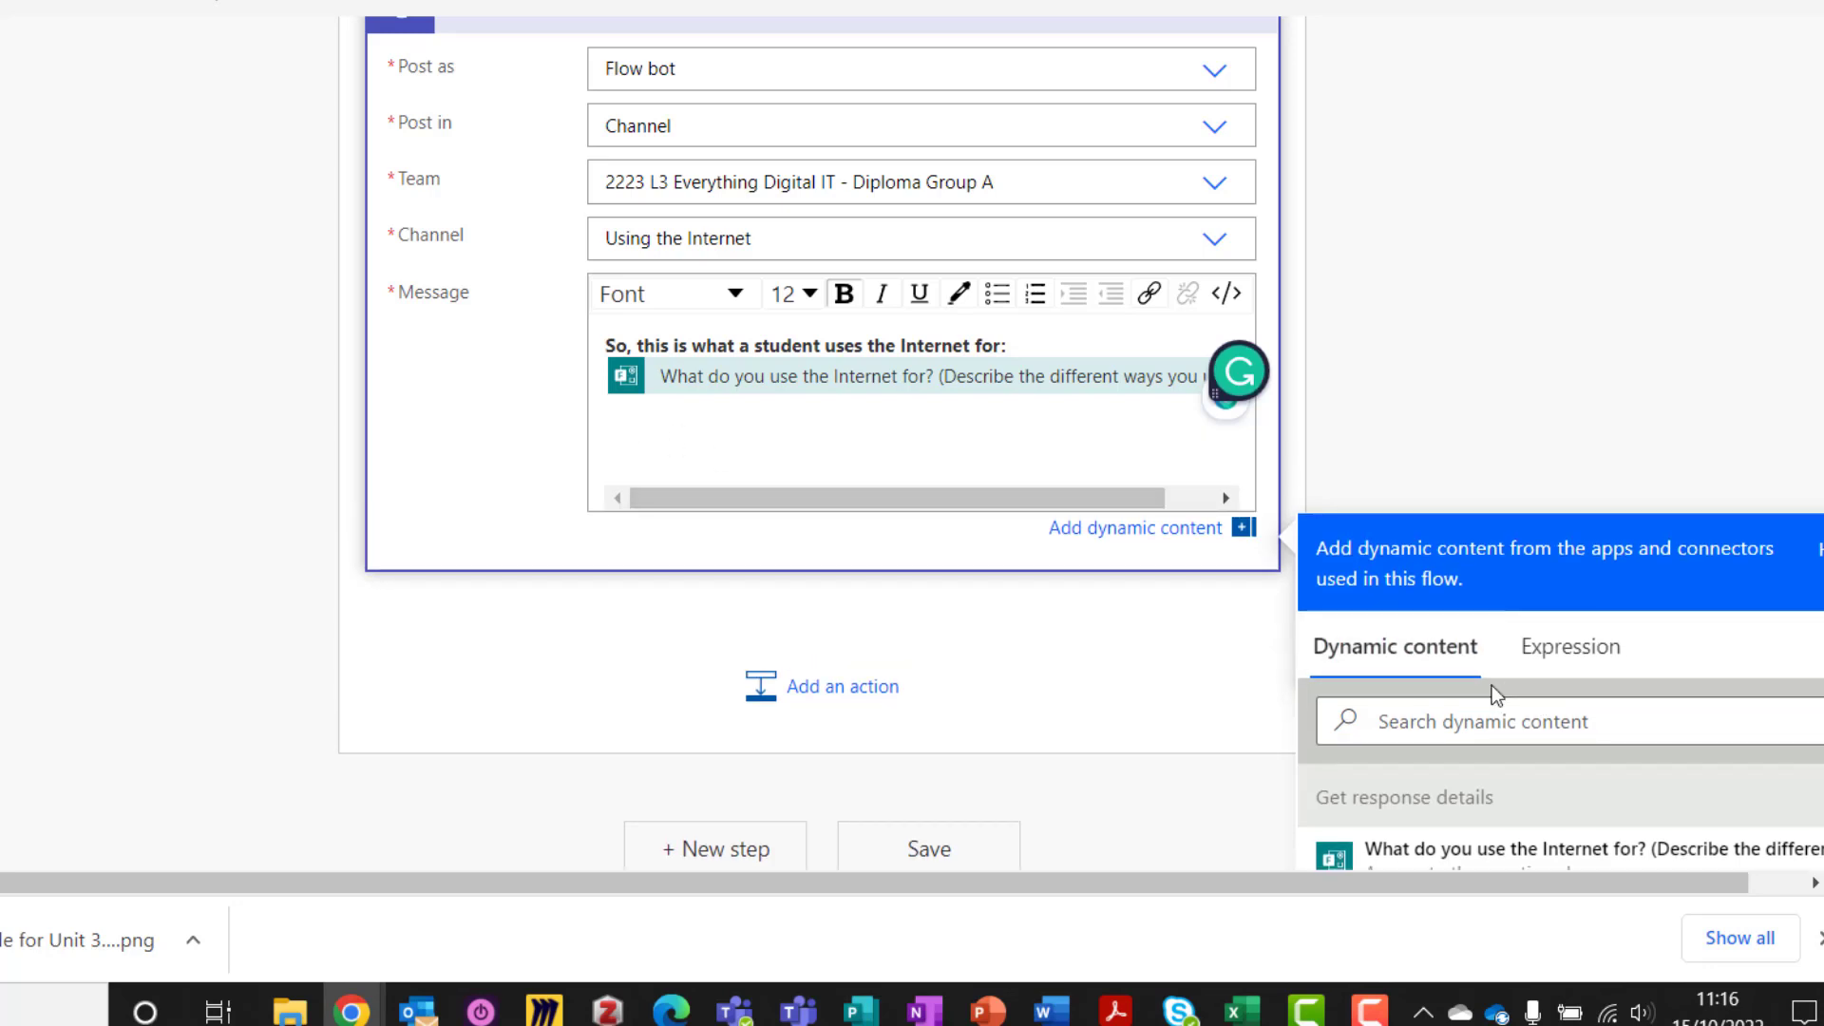
pyautogui.scroll(-2, 1495, 693)
pyautogui.scroll(-2, 1494, 684)
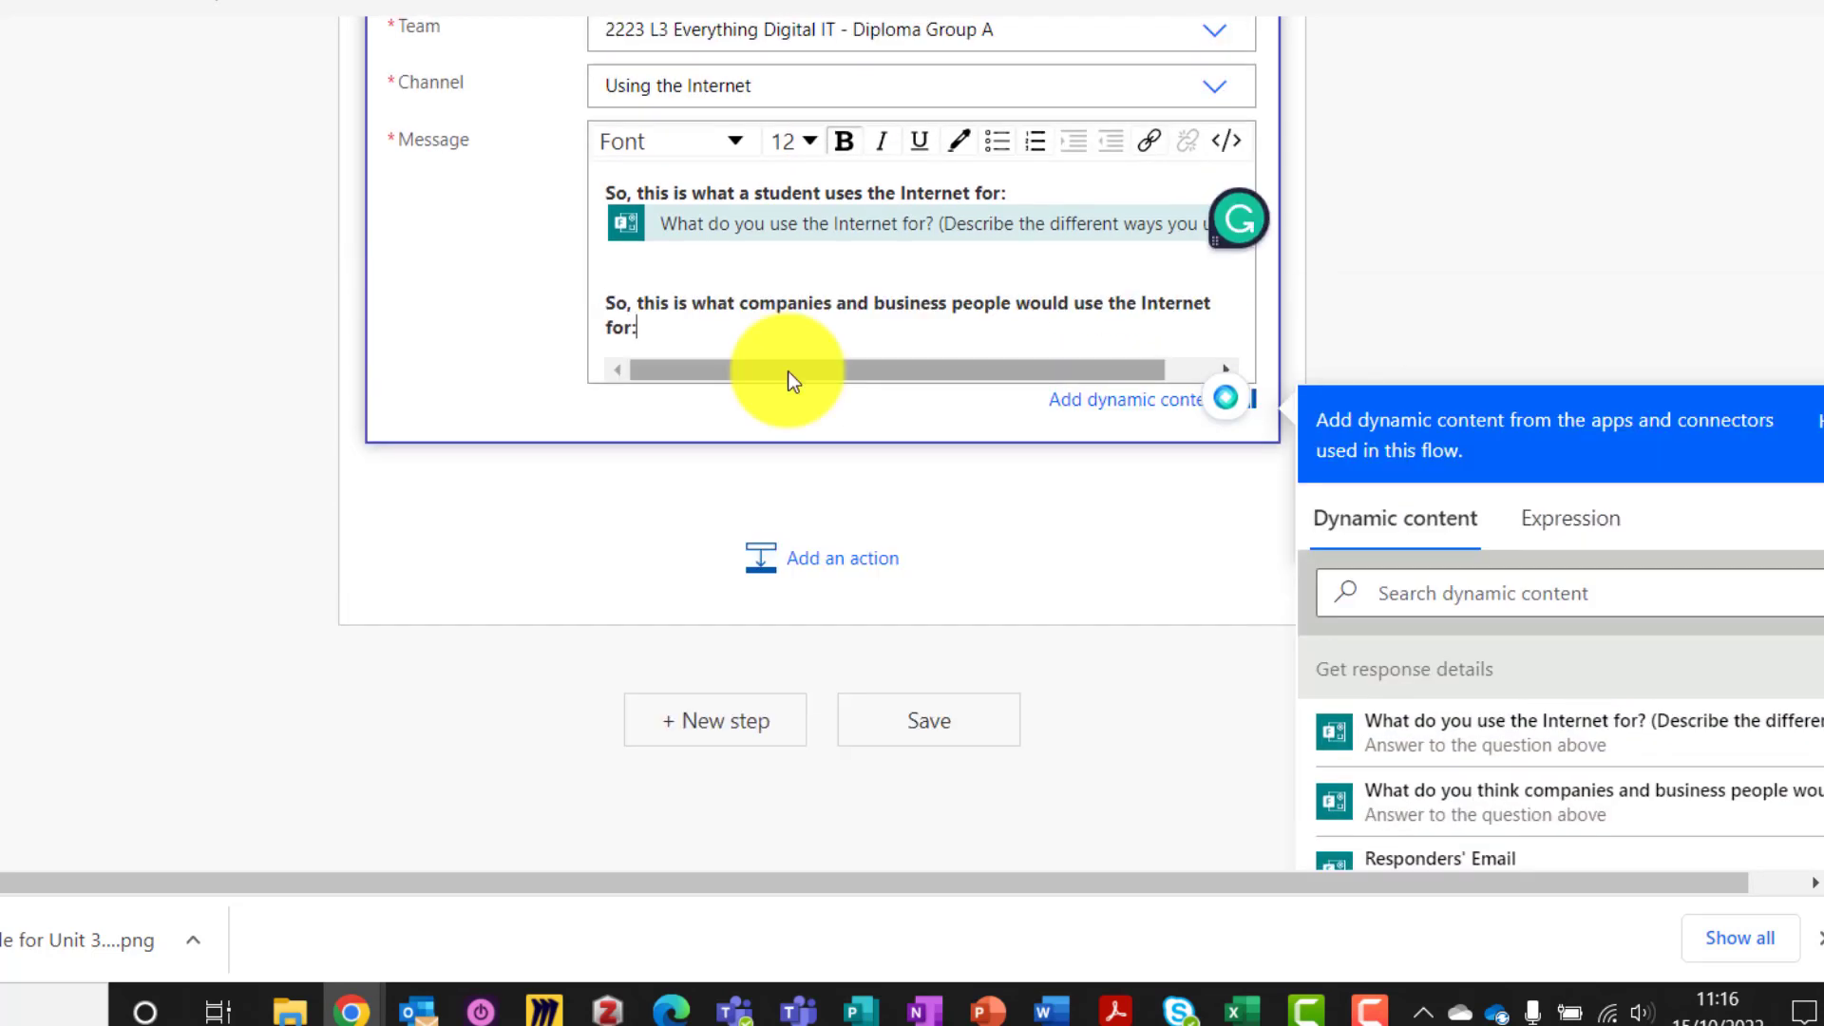
pyautogui.click(1539, 816)
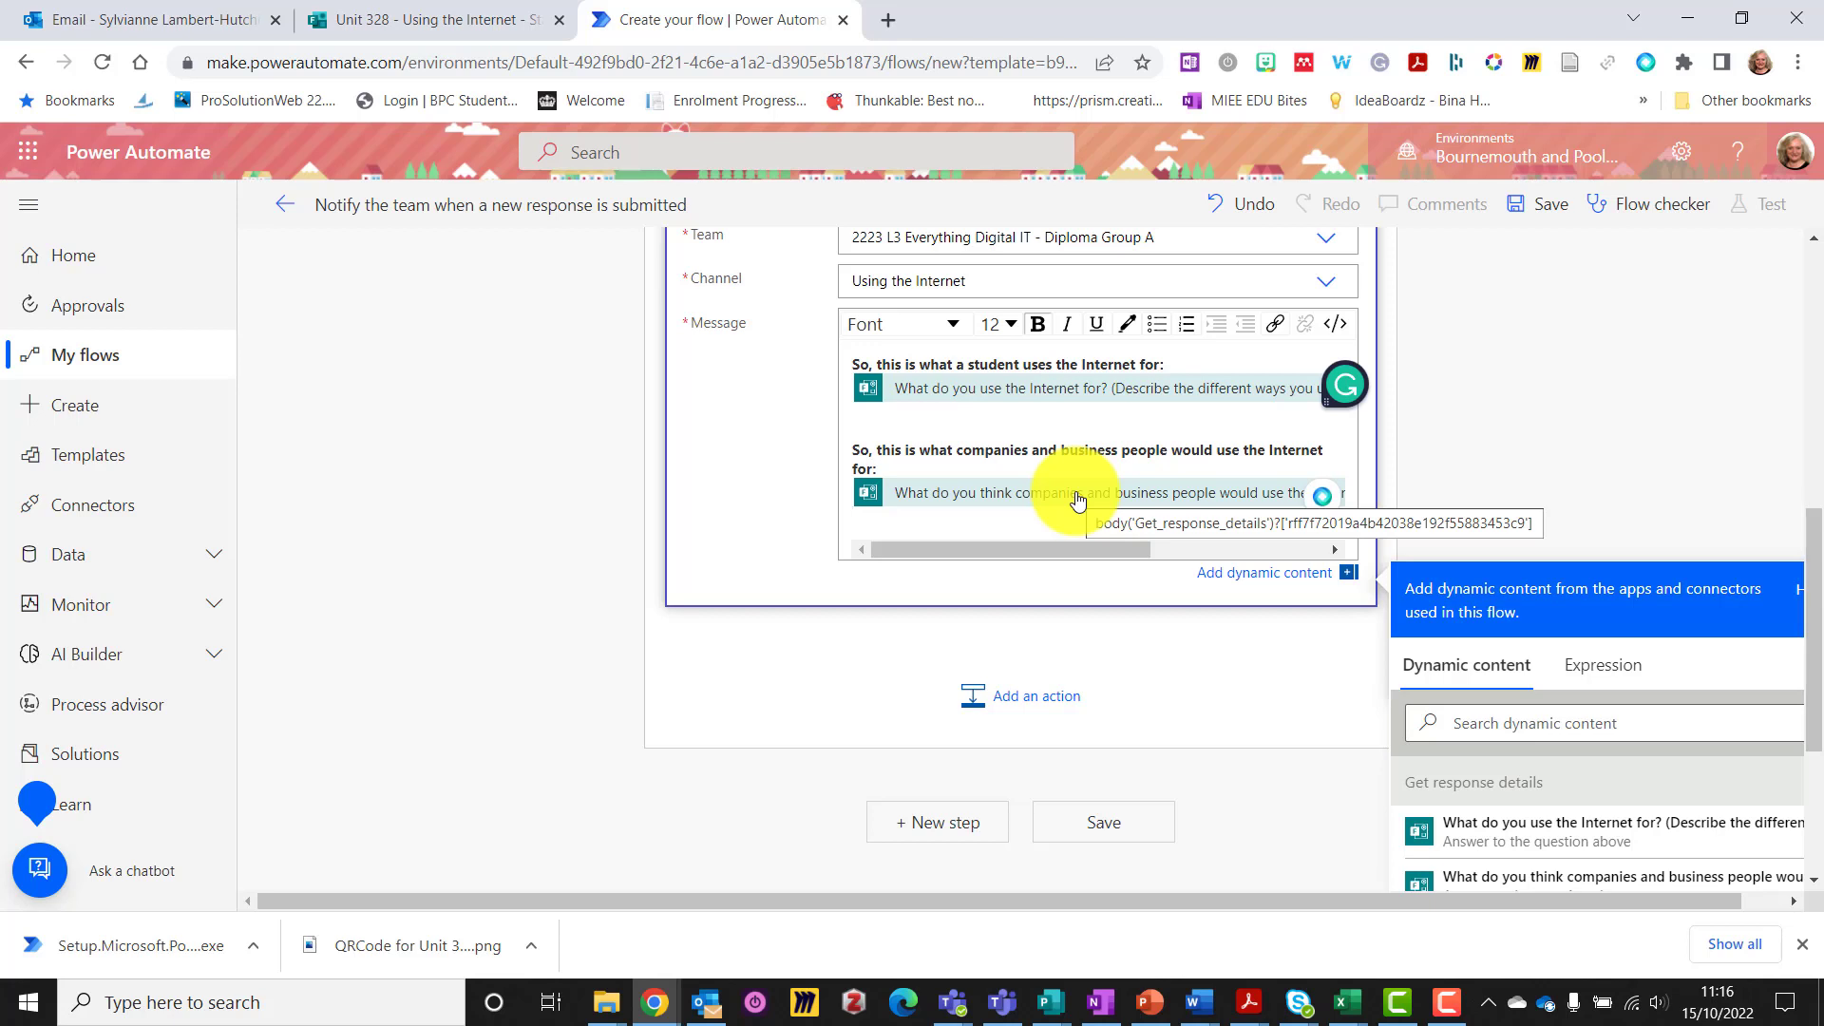
# Save the flow and look back over its trigger, response details and Teams post steps
pyautogui.click(1102, 825)
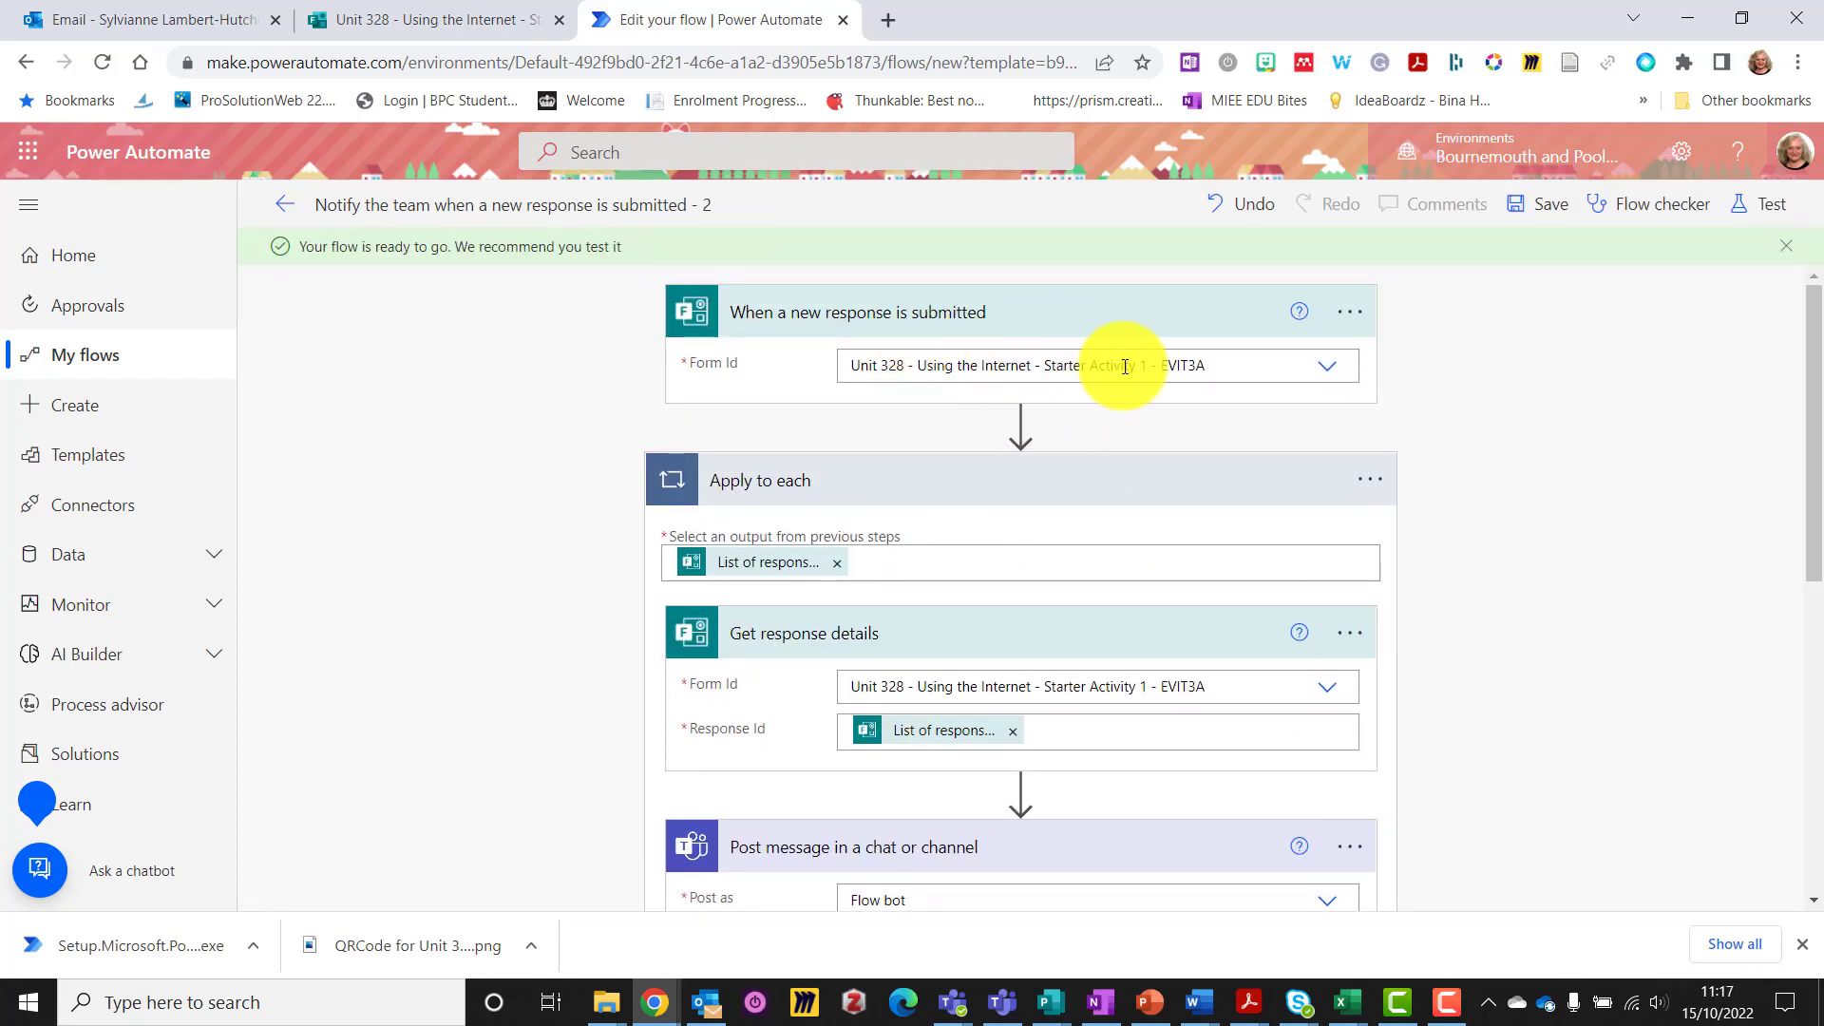
pyautogui.scroll(-3, 1131, 464)
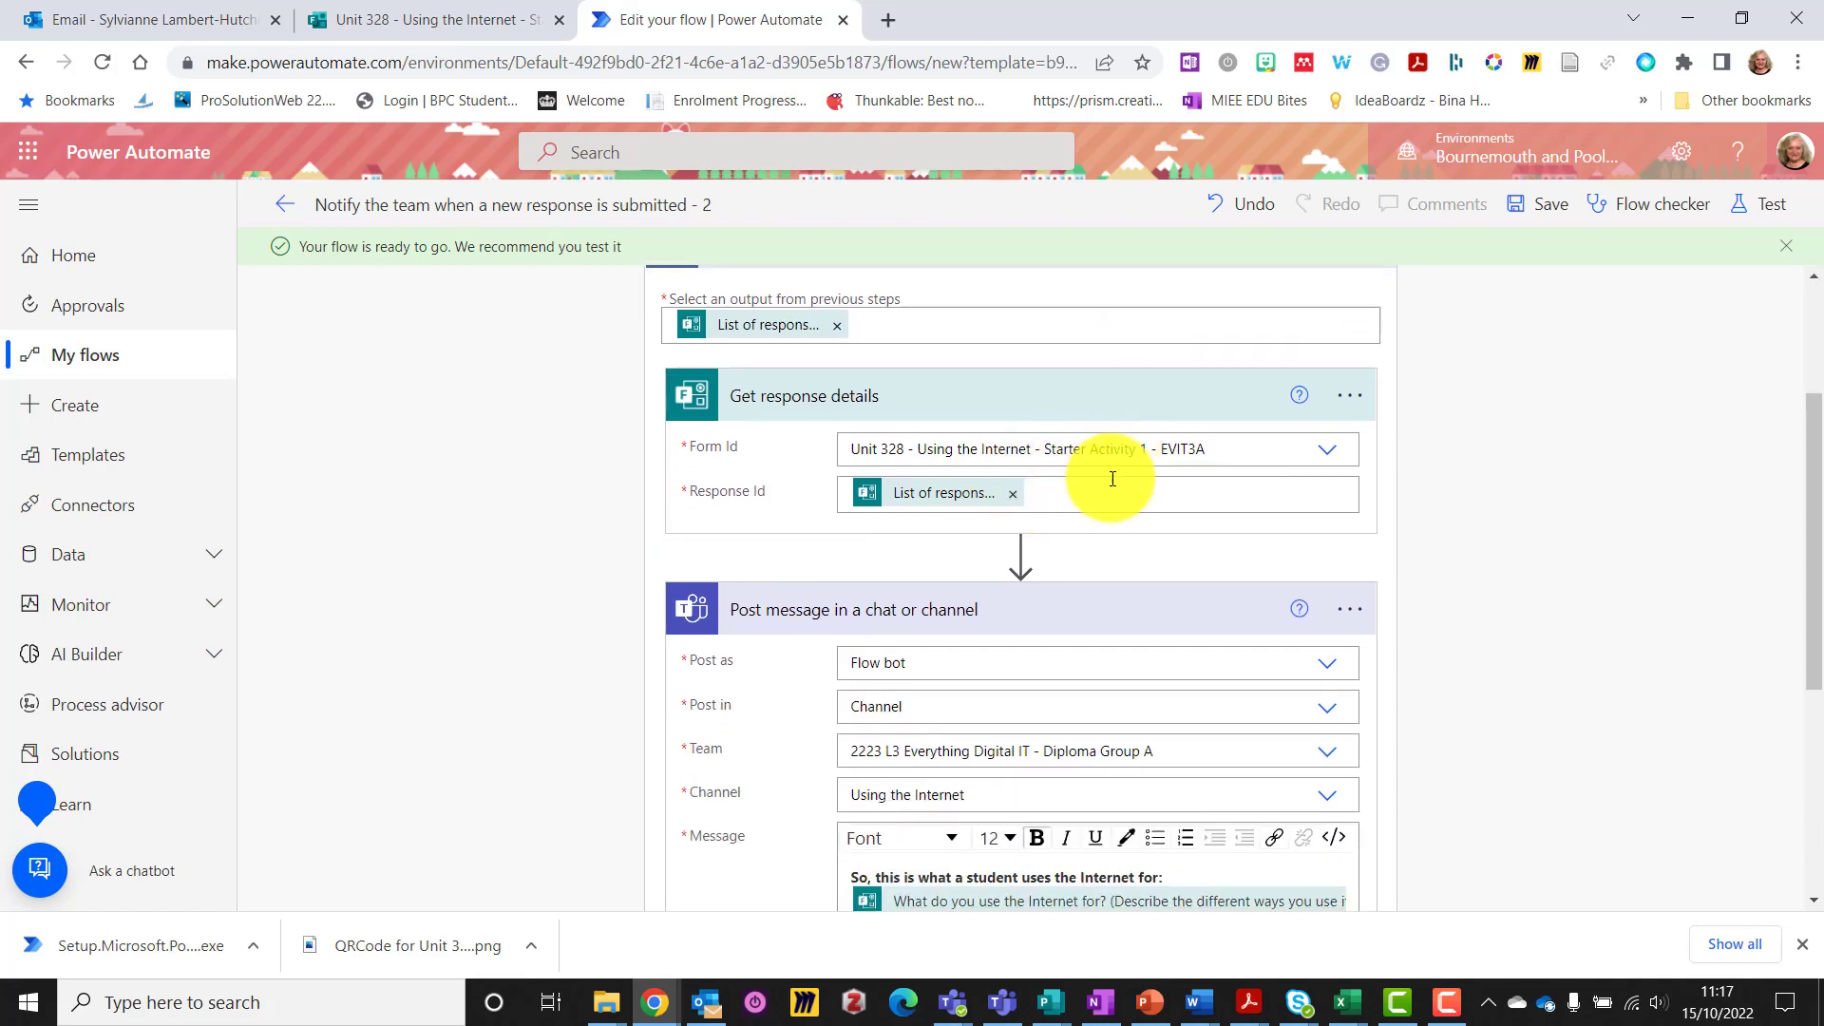
pyautogui.scroll(-1, 1080, 501)
pyautogui.scroll(-1, 979, 557)
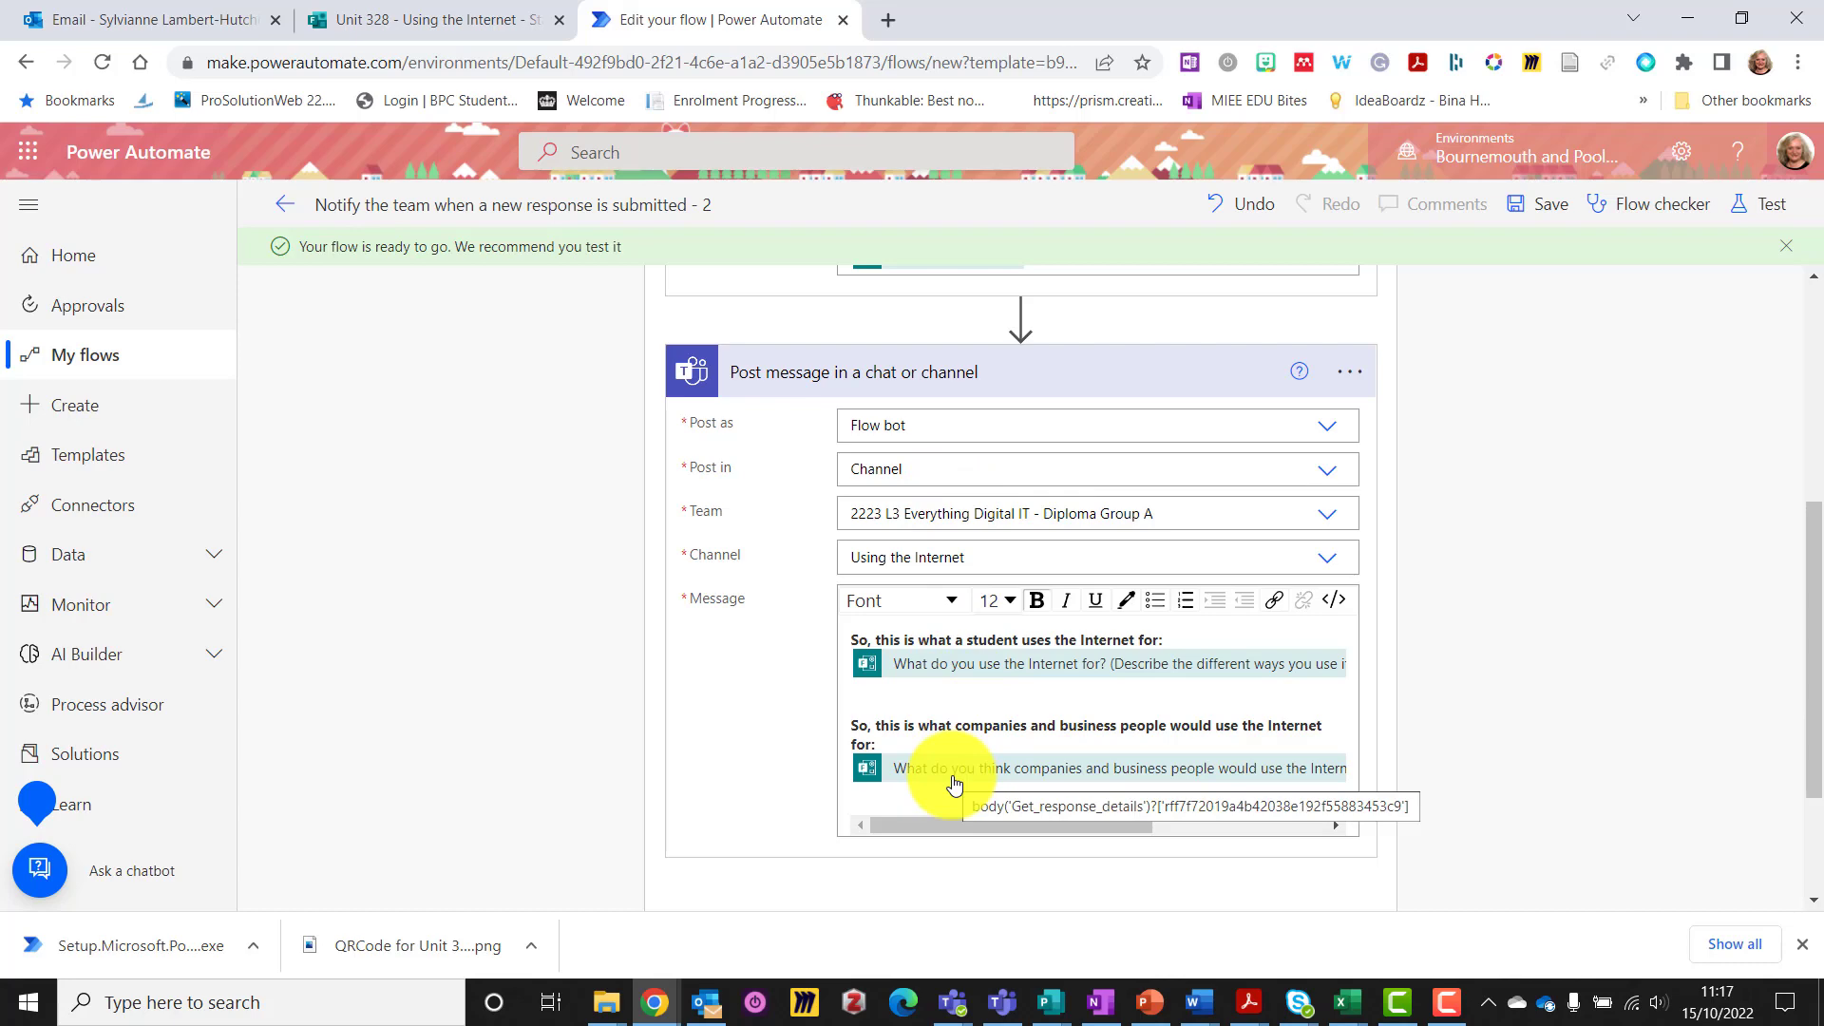
pyautogui.scroll(2, 1484, 352)
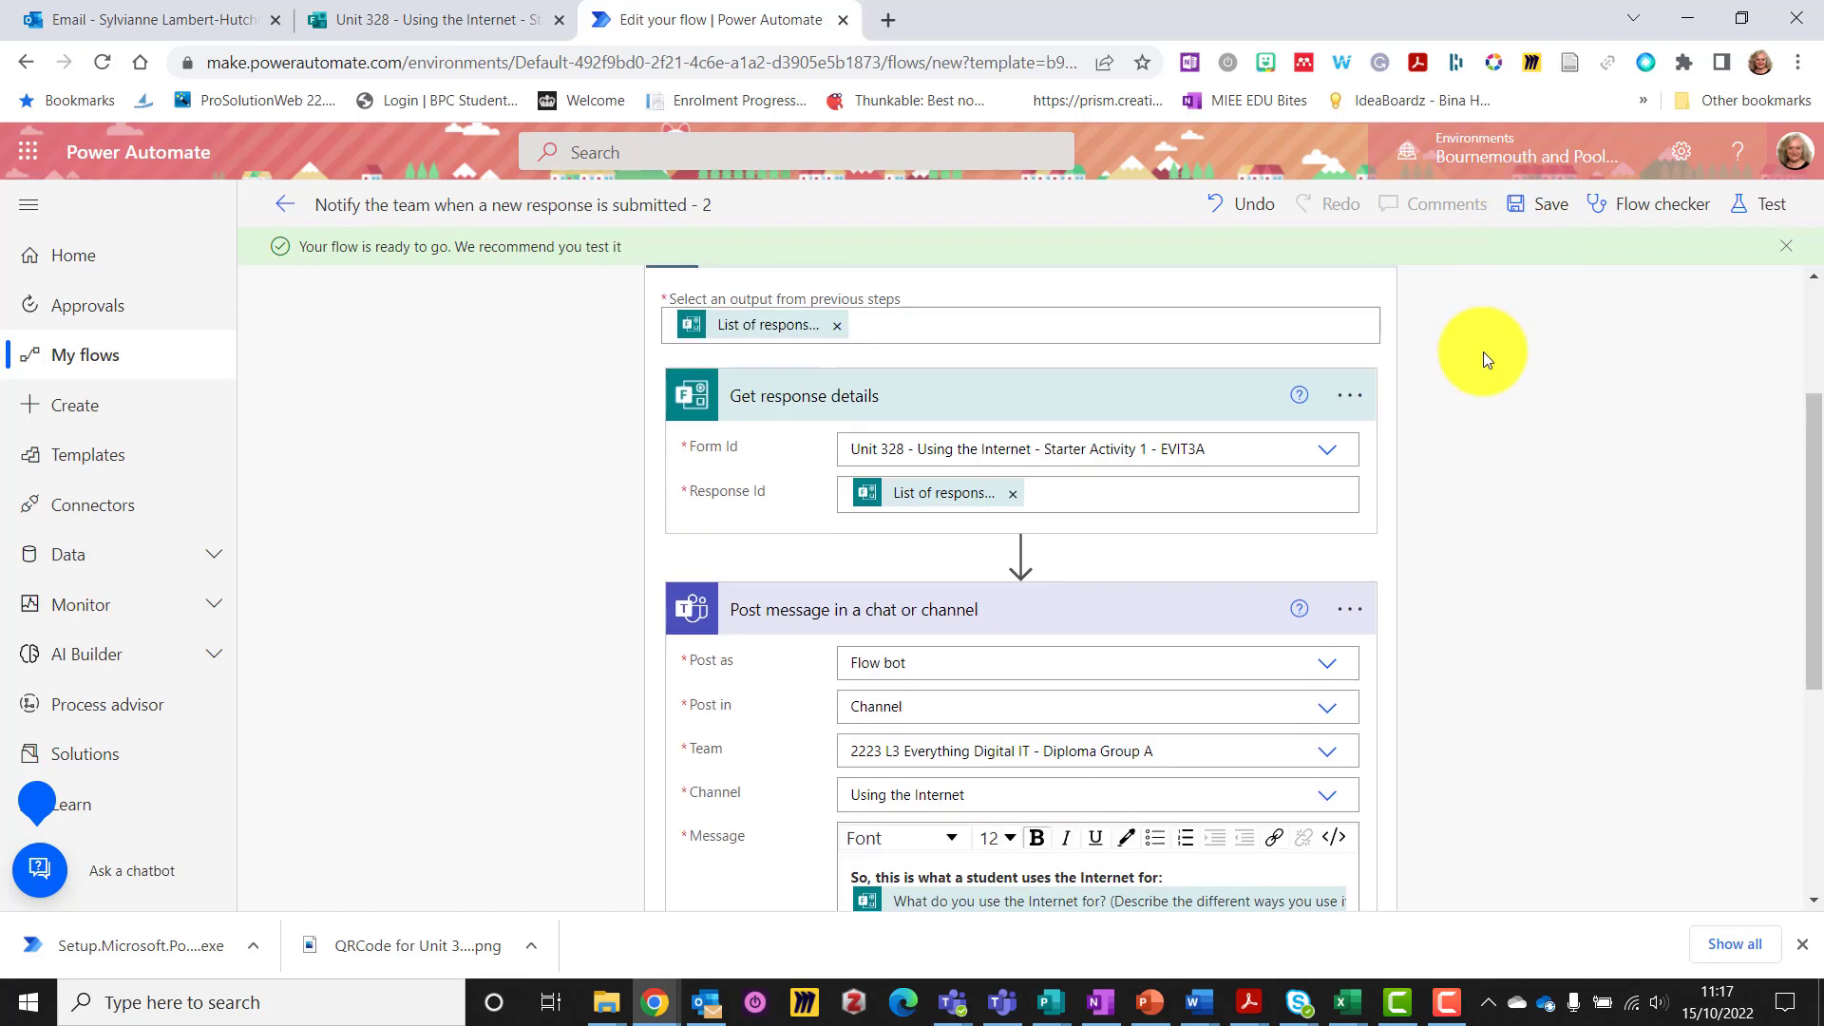
pyautogui.scroll(3, 1484, 351)
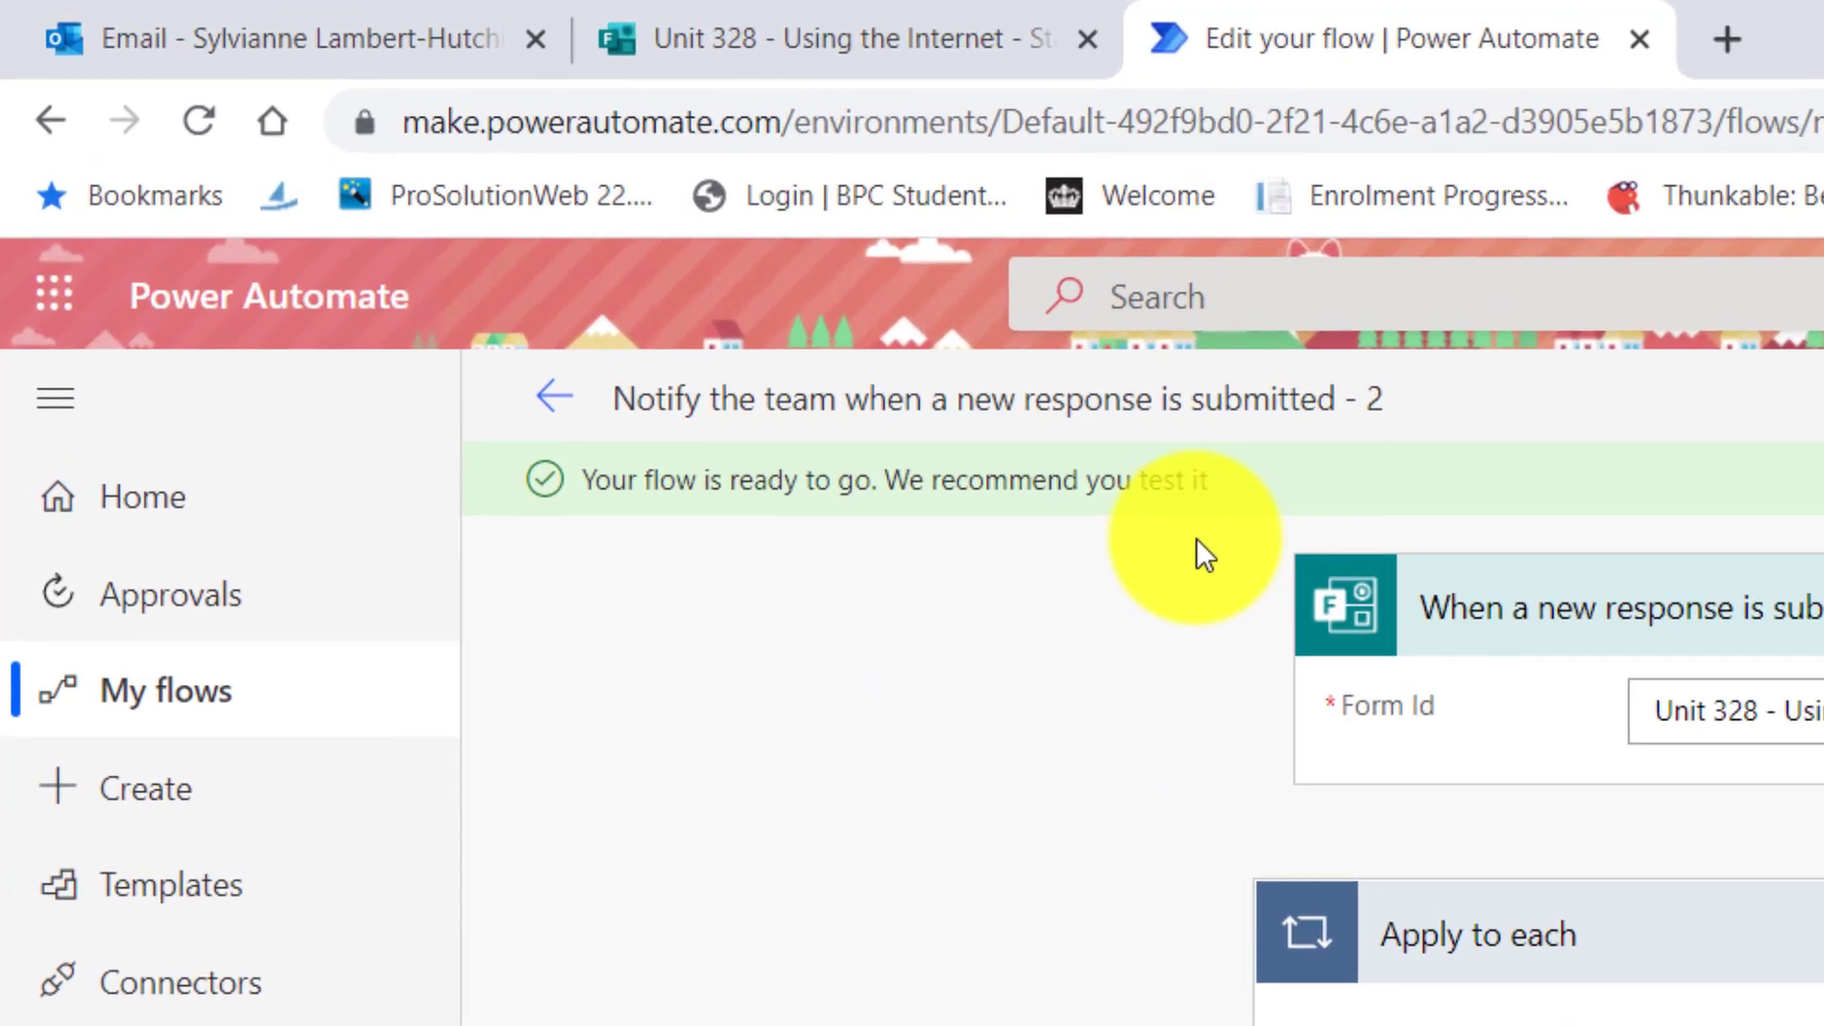
# Rename the flow to 'Using the Internet respons Activity 1 - EVIT 3A' and bring up its test options
pyautogui.click(1181, 407)
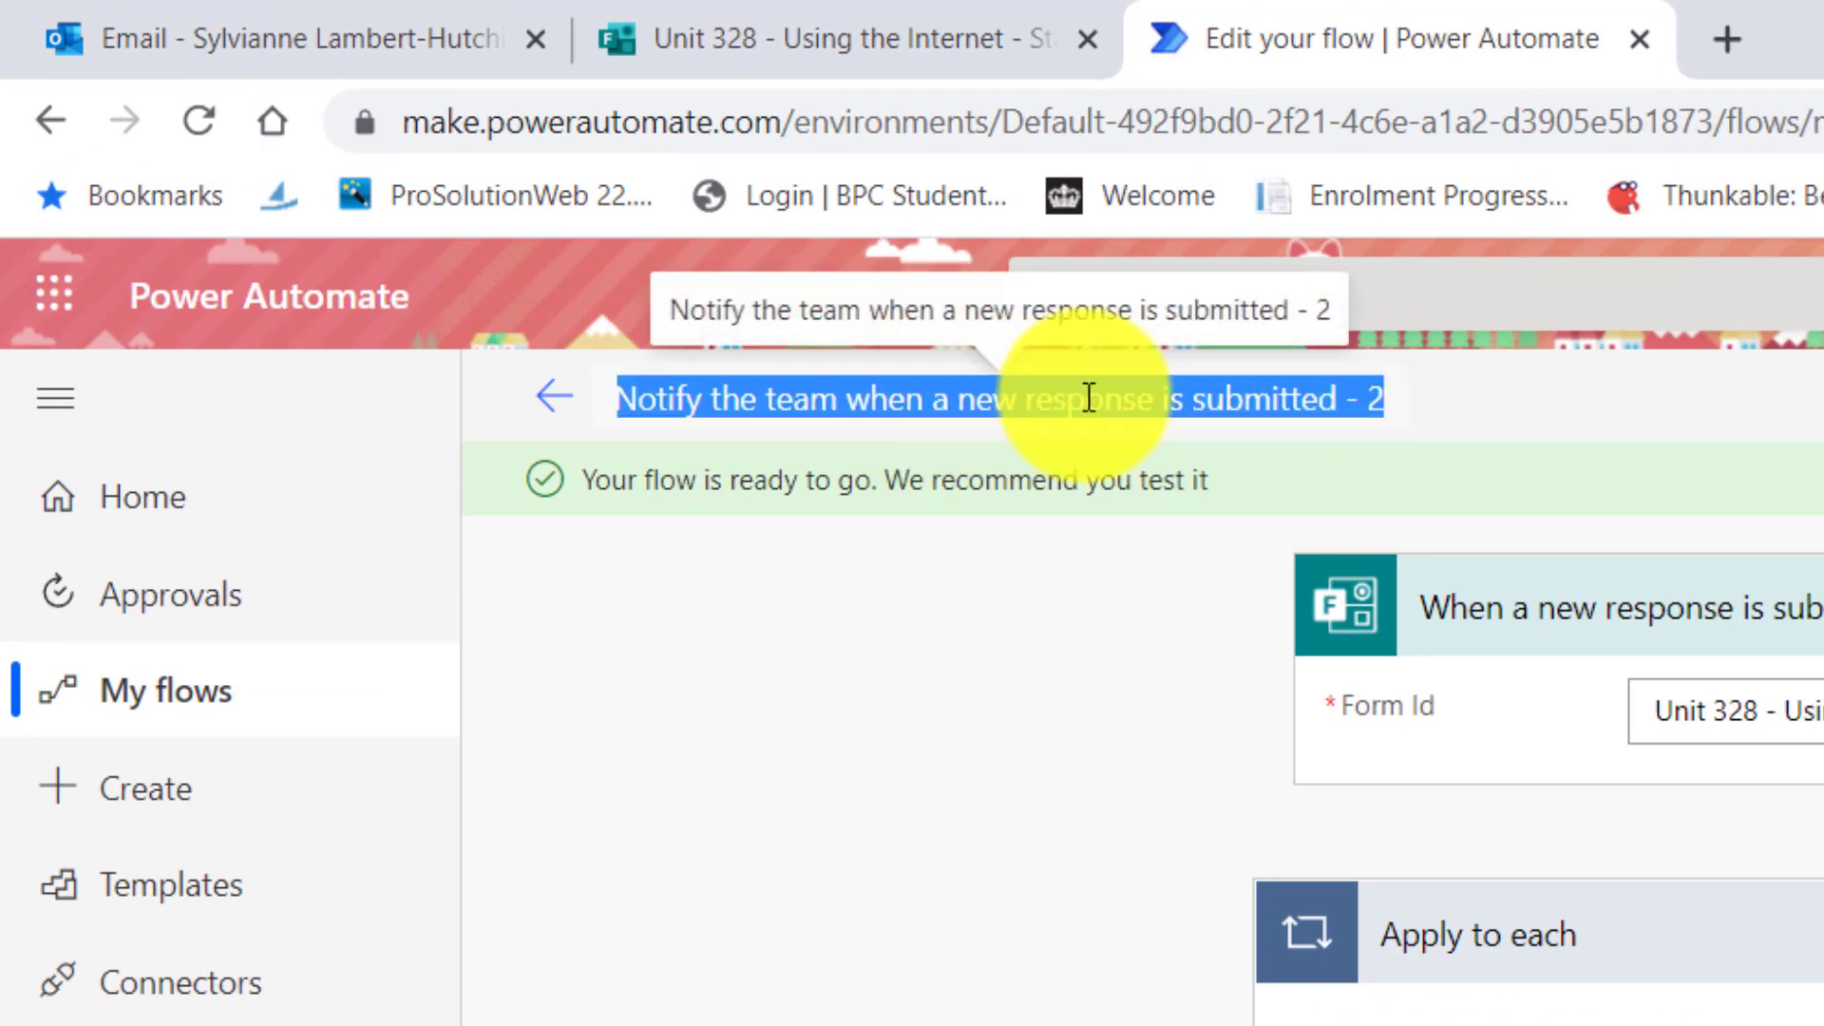
pyautogui.click(1243, 399)
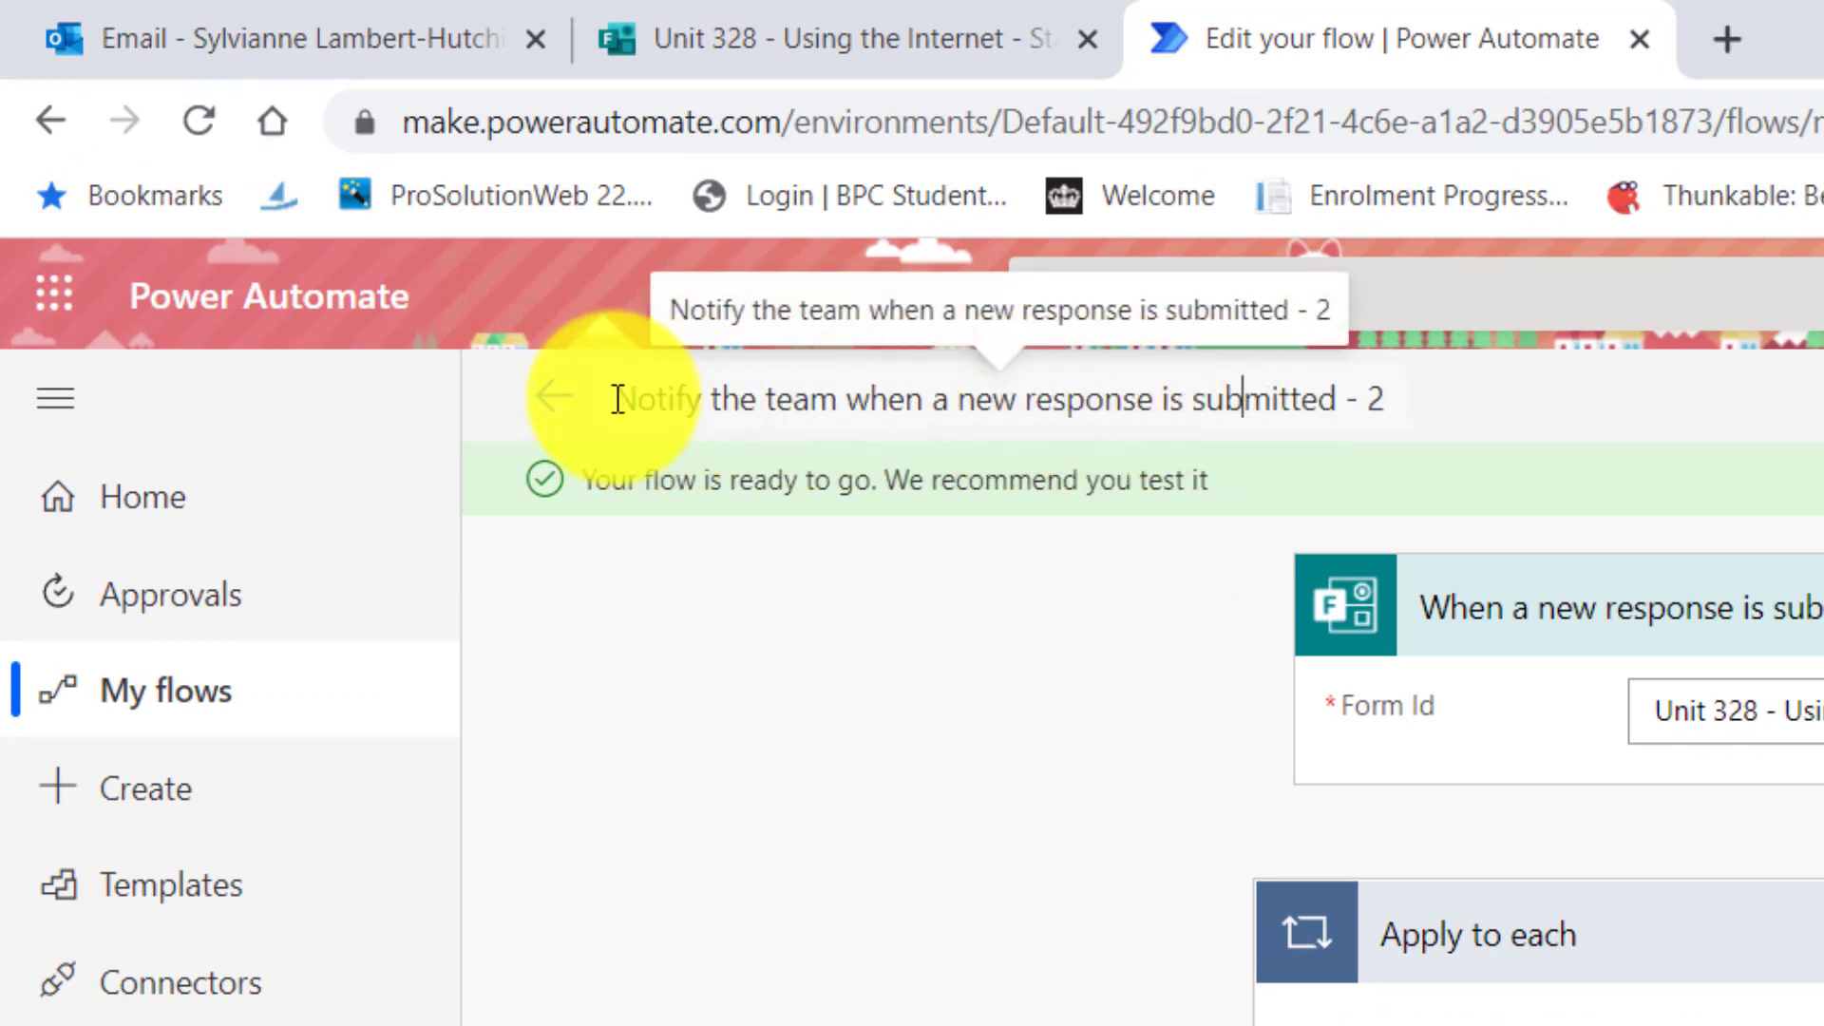
pyautogui.moveTo(618, 399); pyautogui.dragTo(1506, 415)
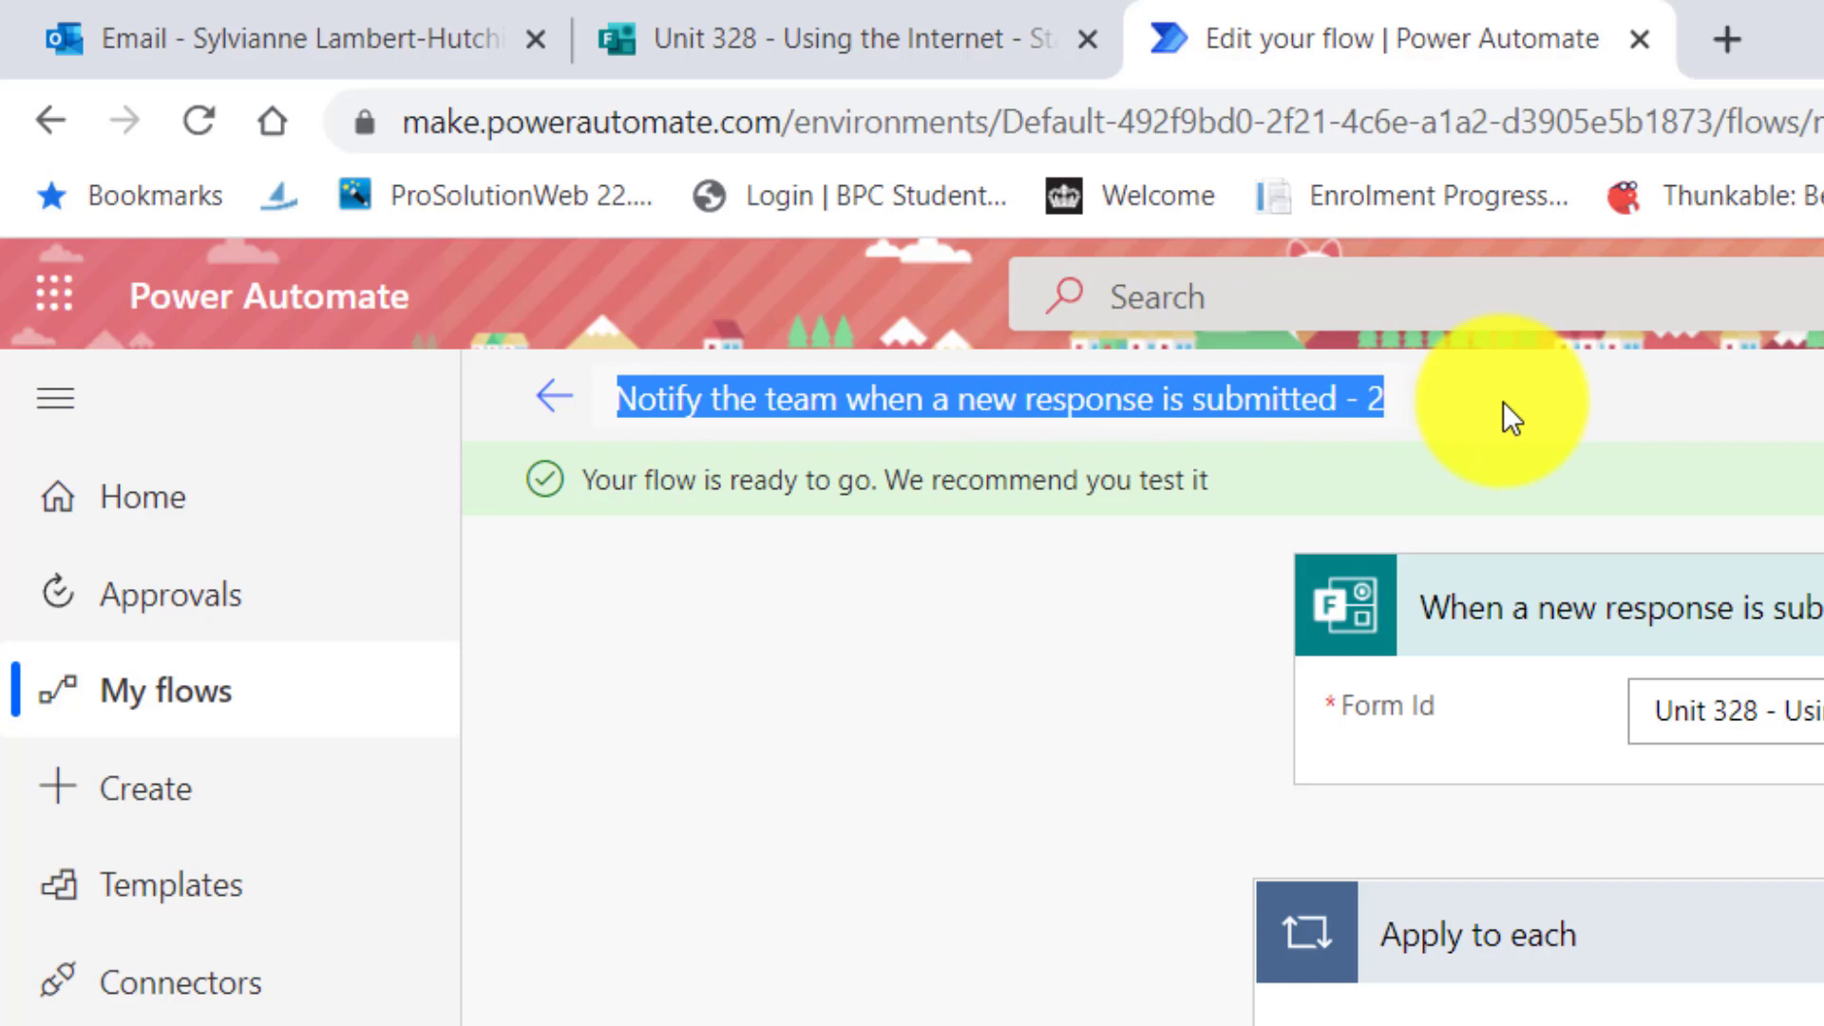
pyautogui.write('Using the ')
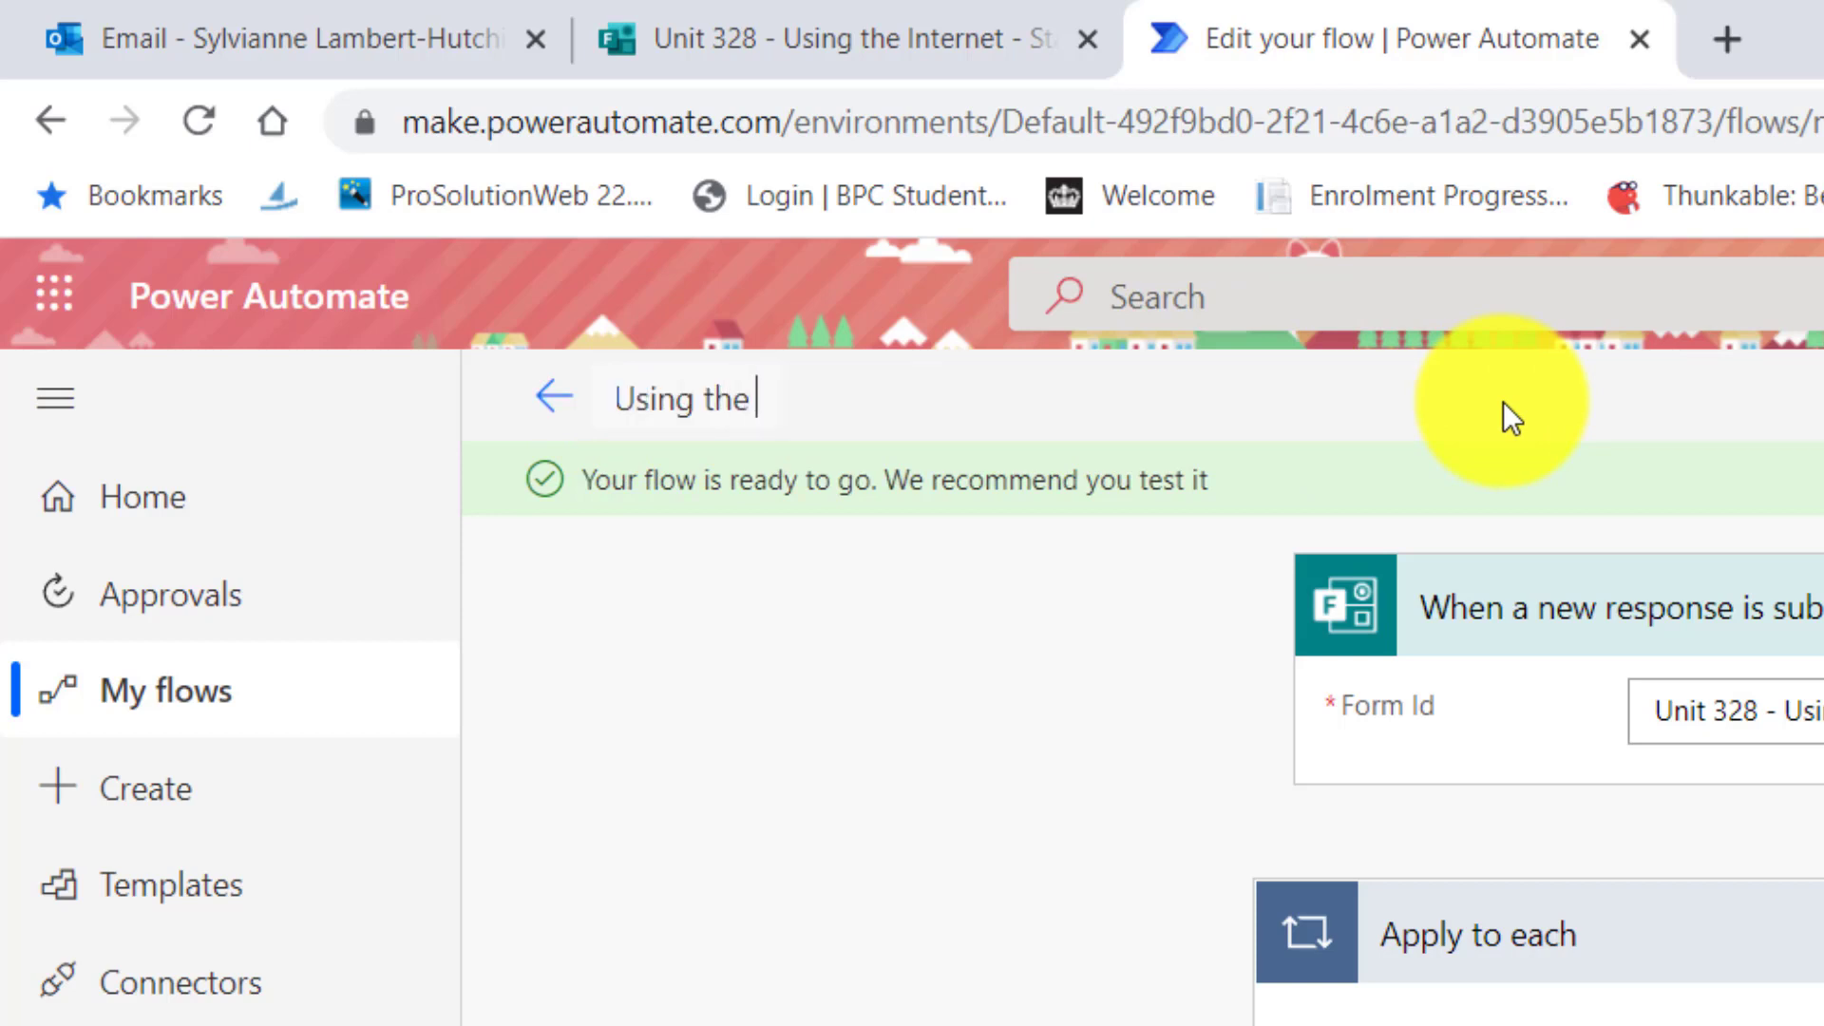
pyautogui.write('Internet')
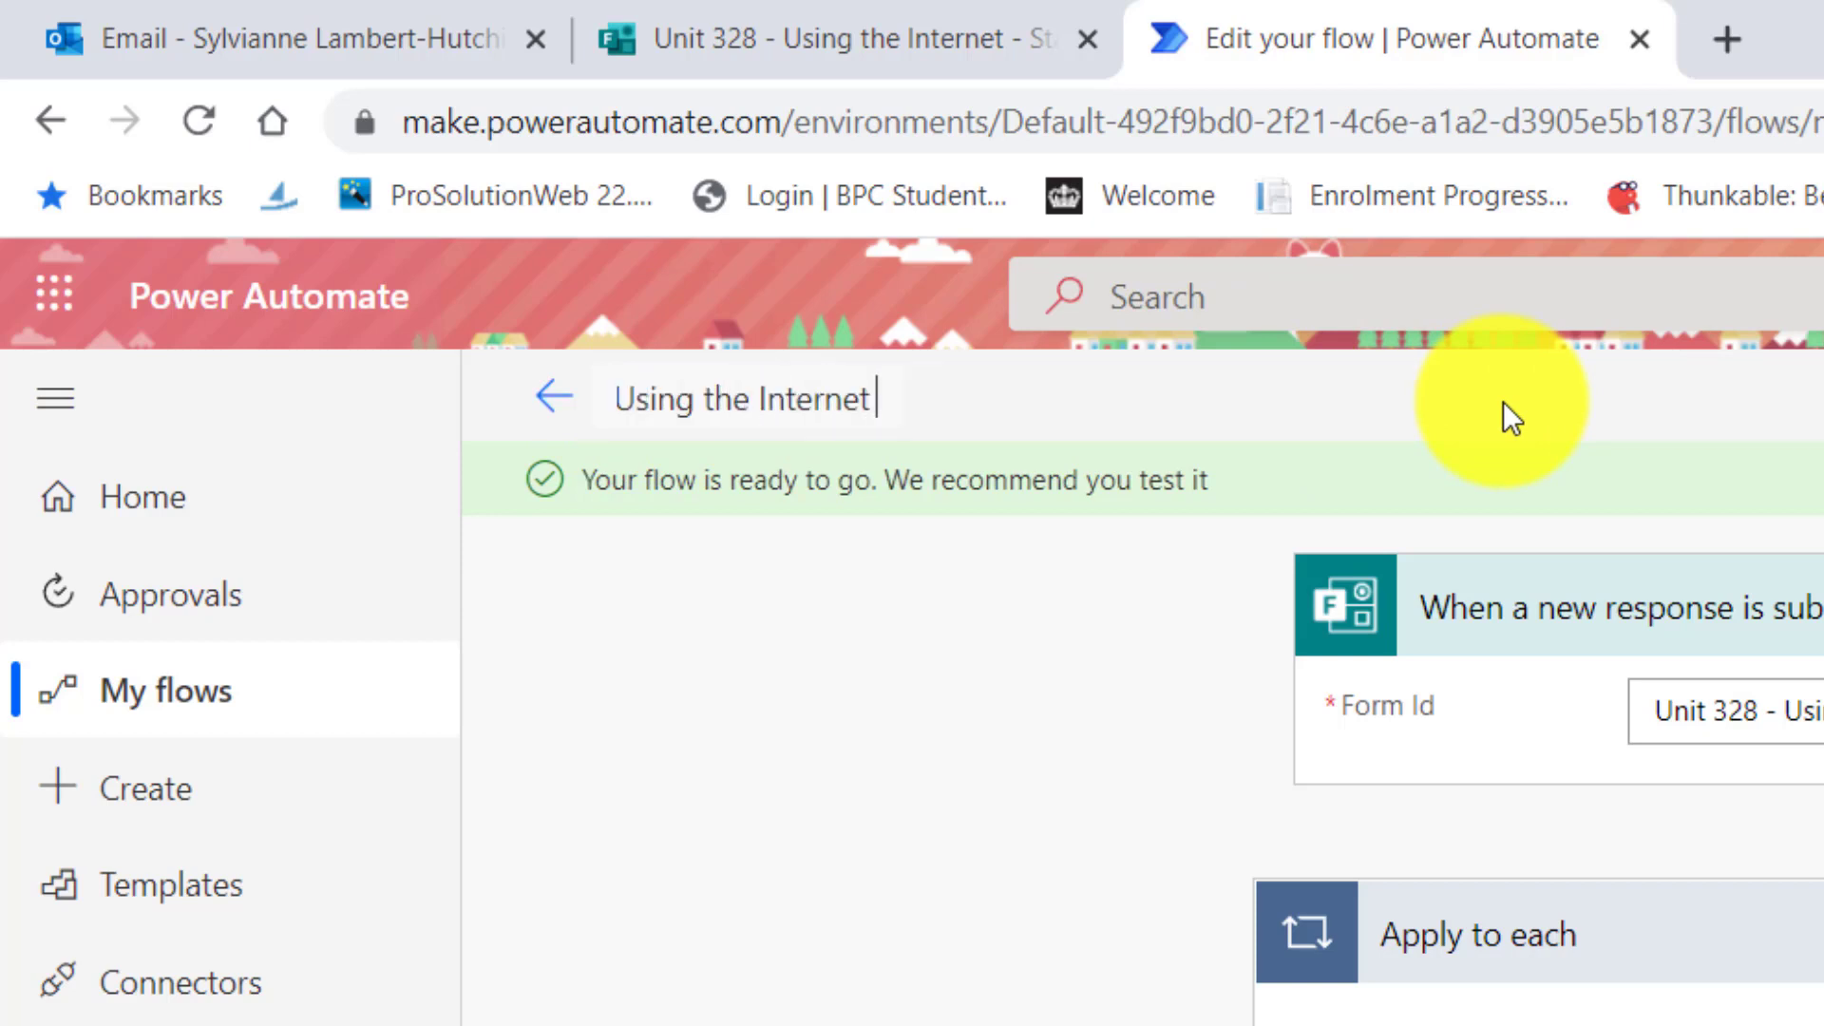
pyautogui.write(' respons Acti')
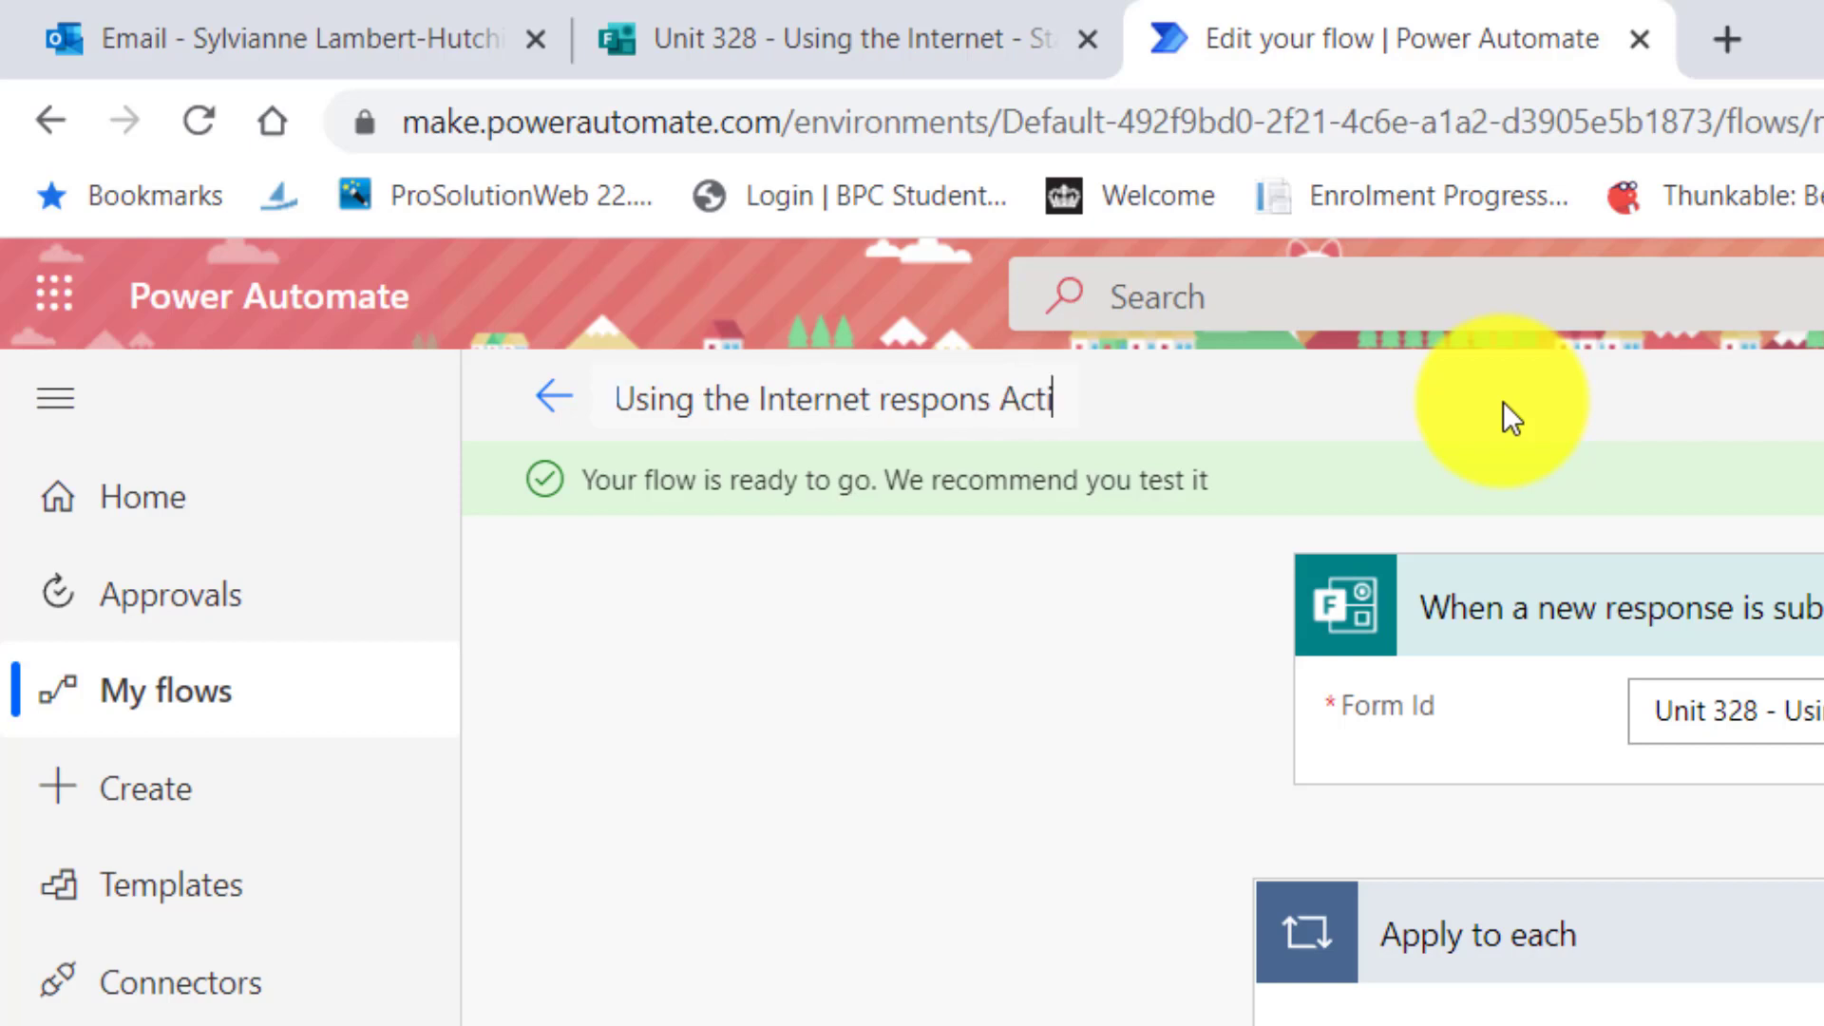
pyautogui.write('vity 1 - EVIT 3A')
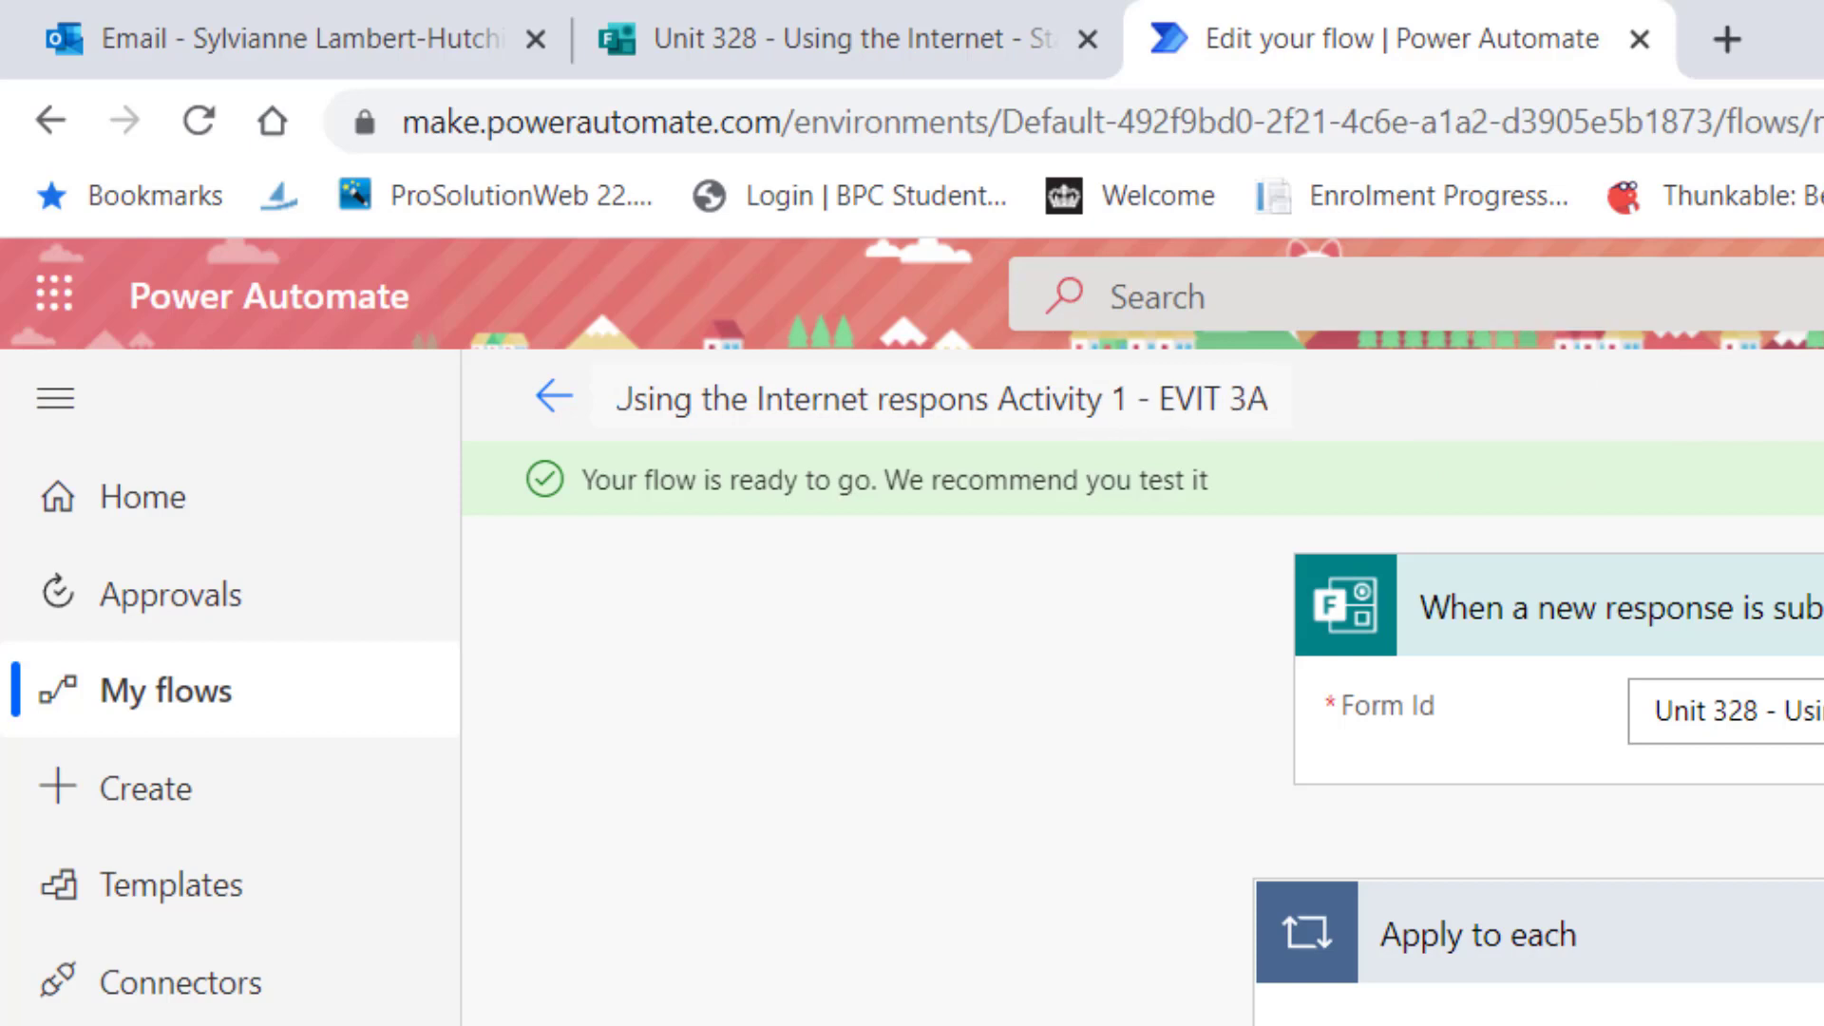
pyautogui.click(1819, 399)
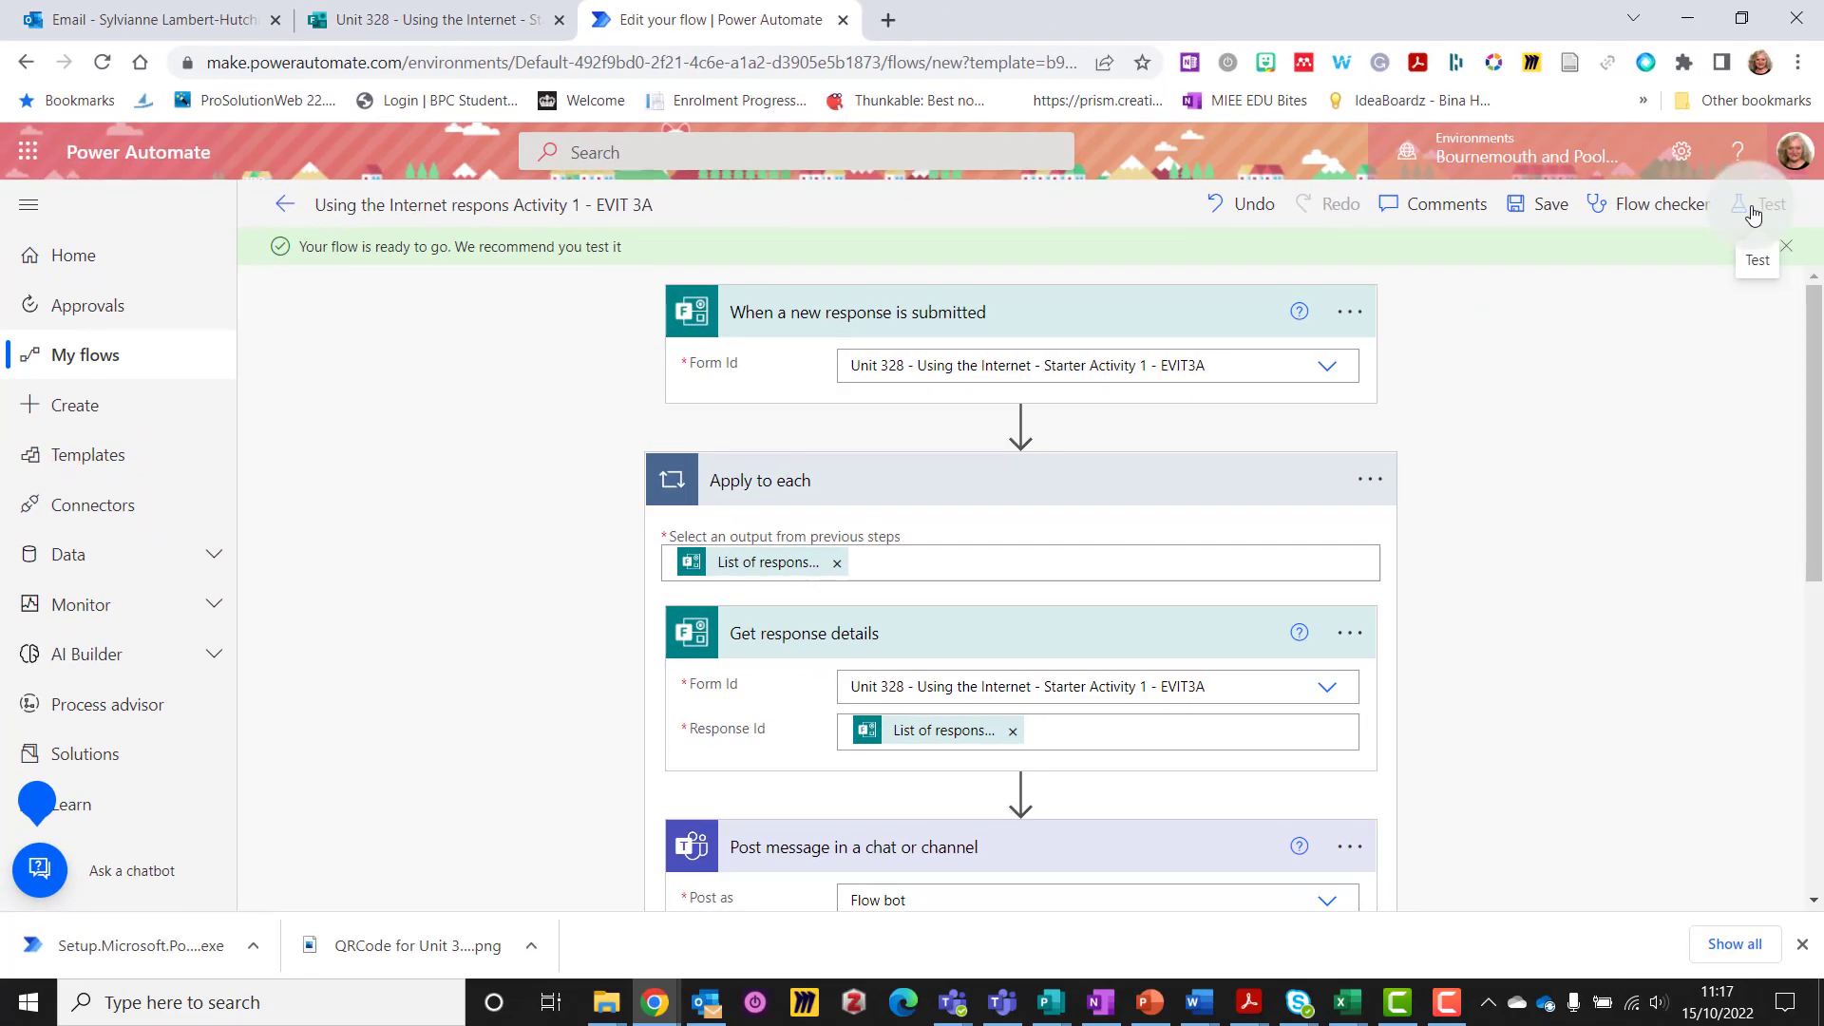
pyautogui.click(1753, 211)
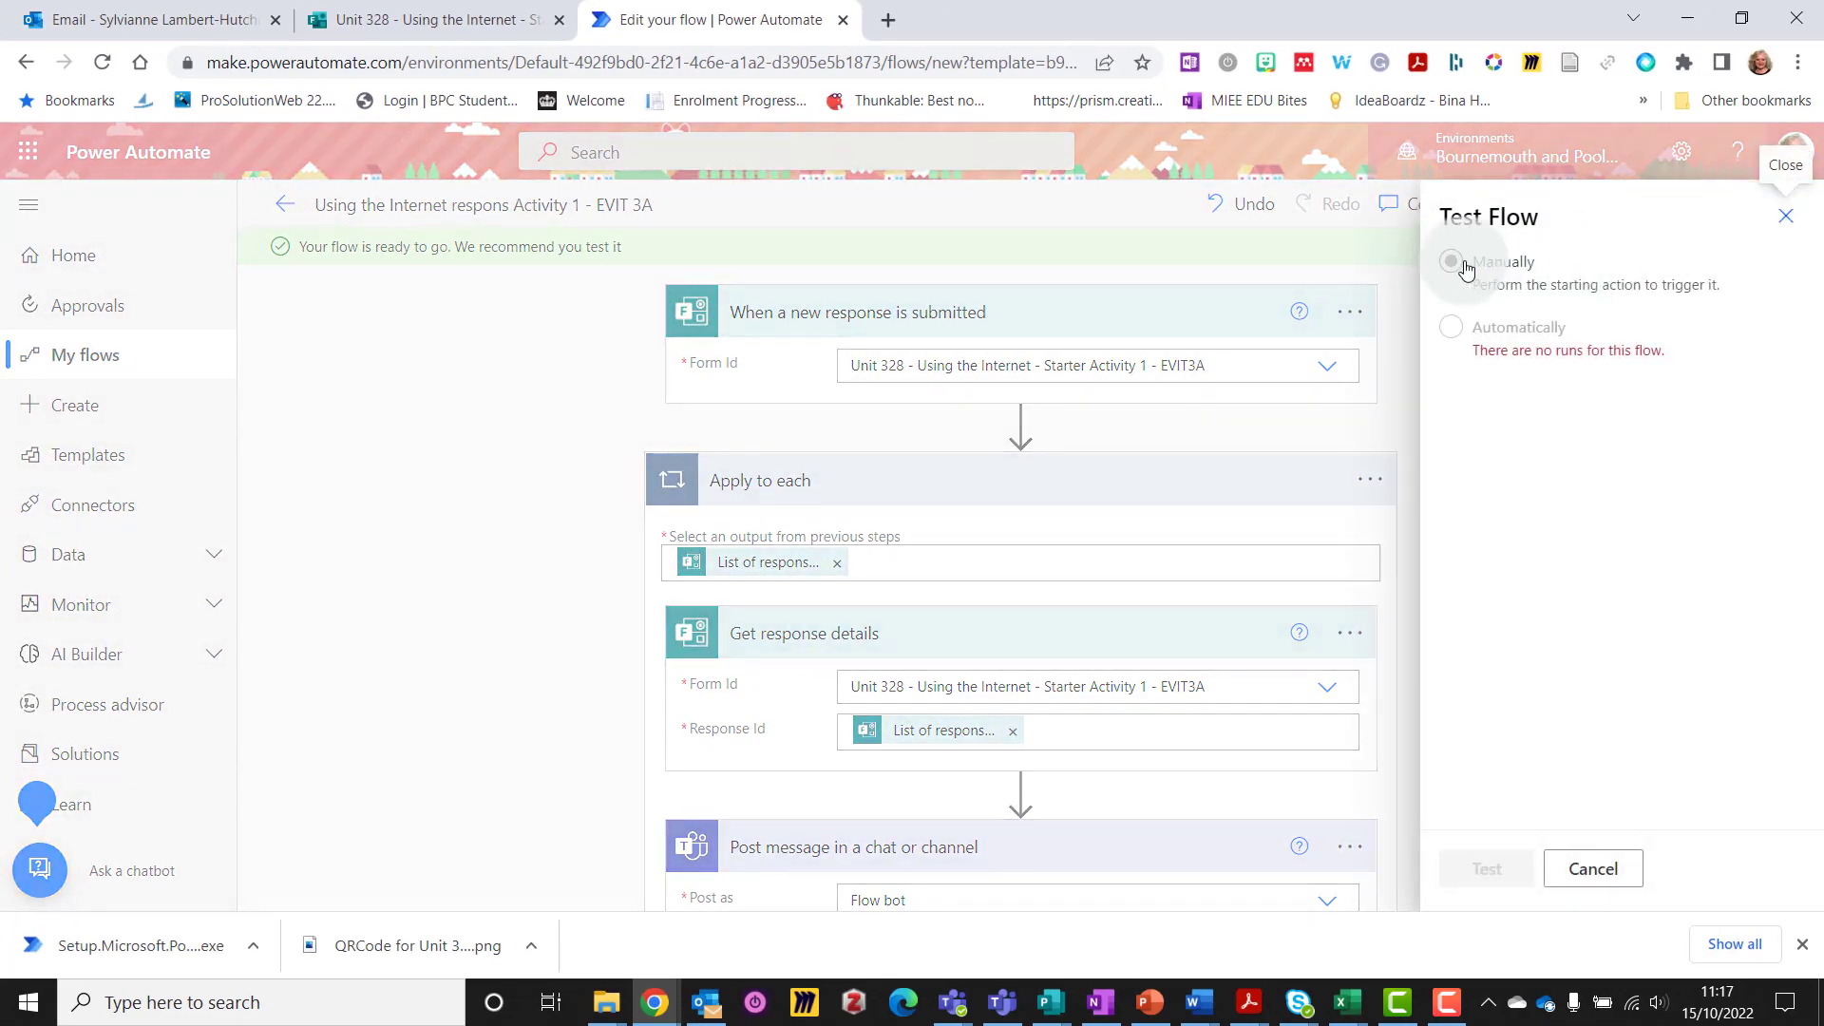
# Start a manual test run of the flow, then return to the Unit 328 form
pyautogui.click(1455, 269)
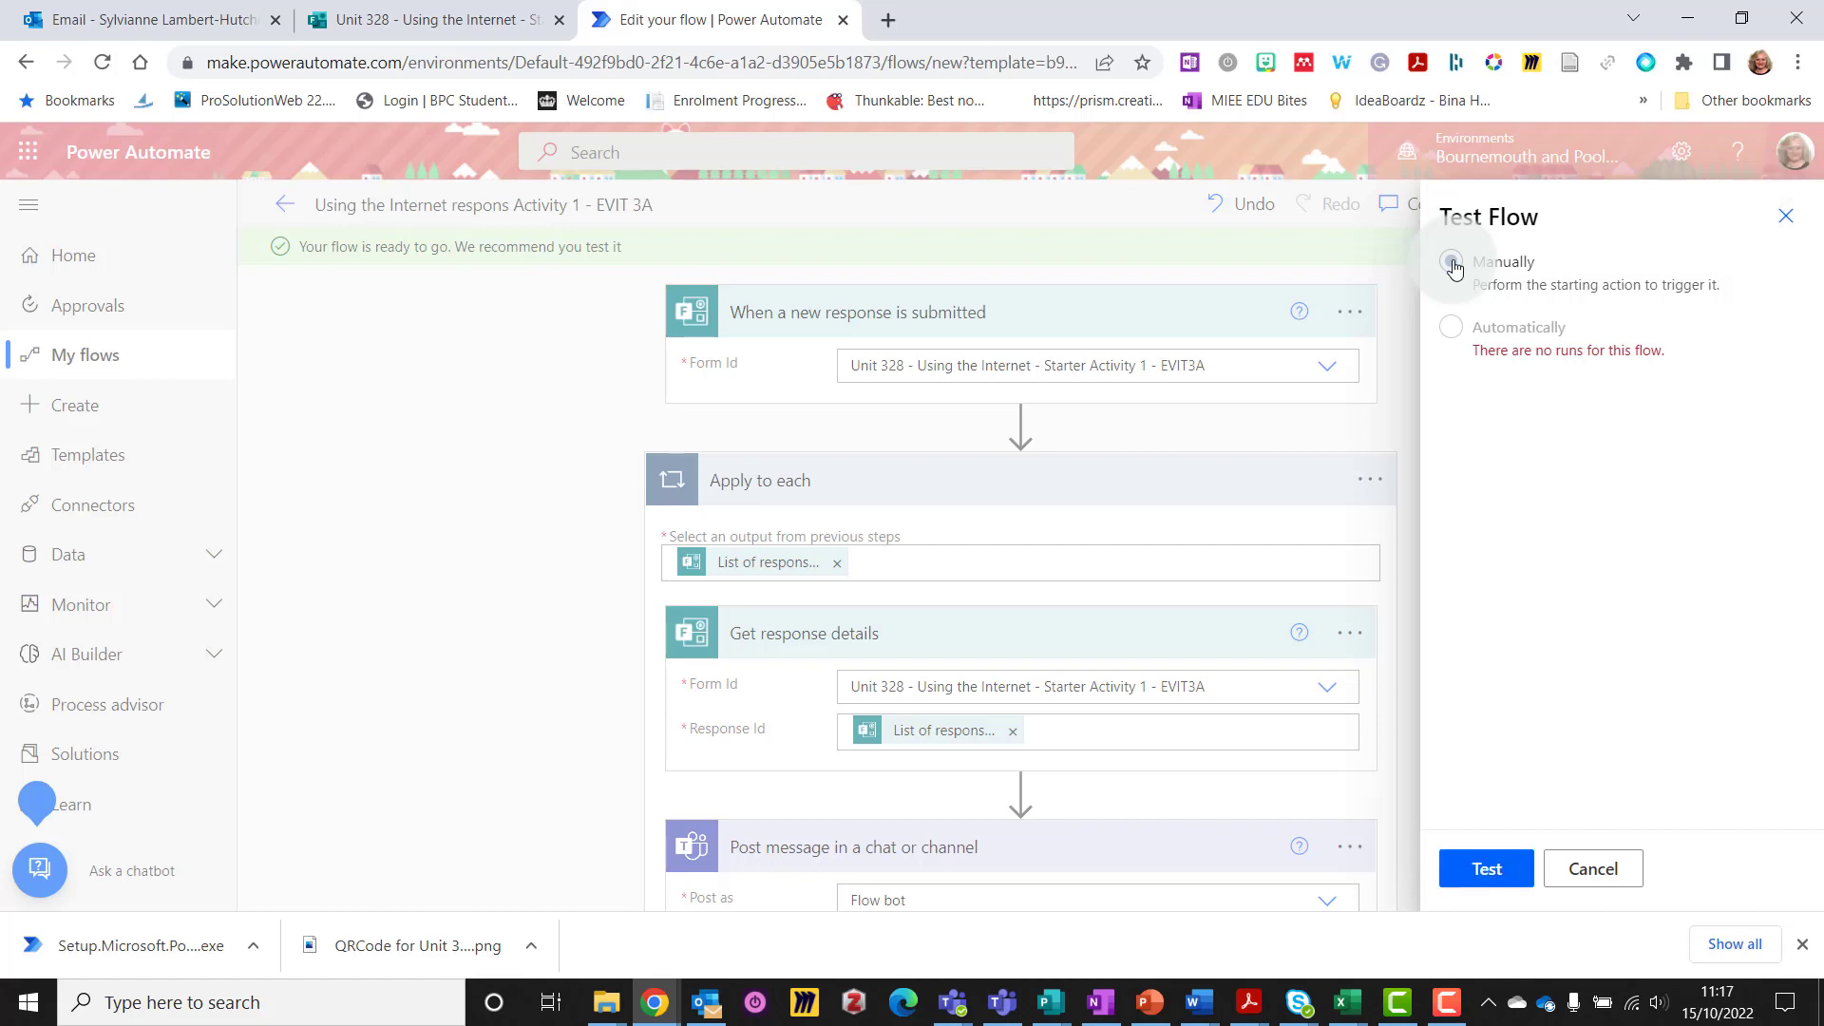
pyautogui.click(1487, 872)
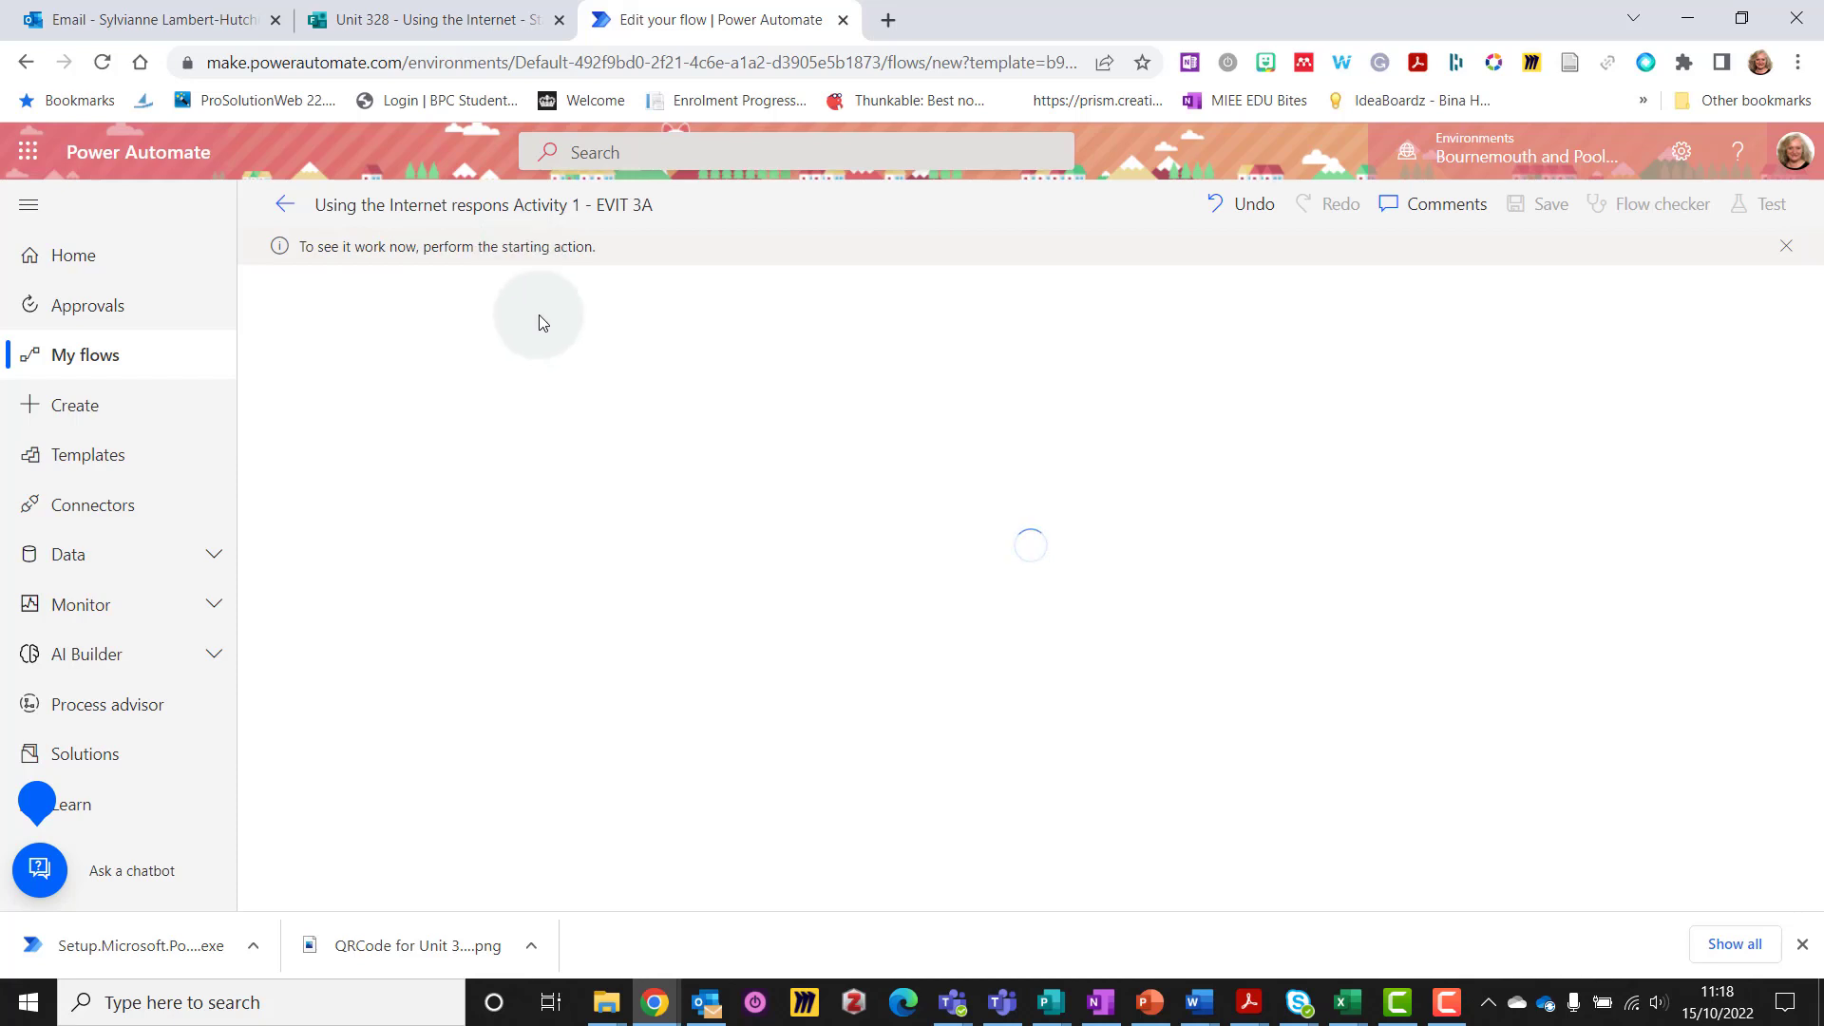
pyautogui.click(441, 20)
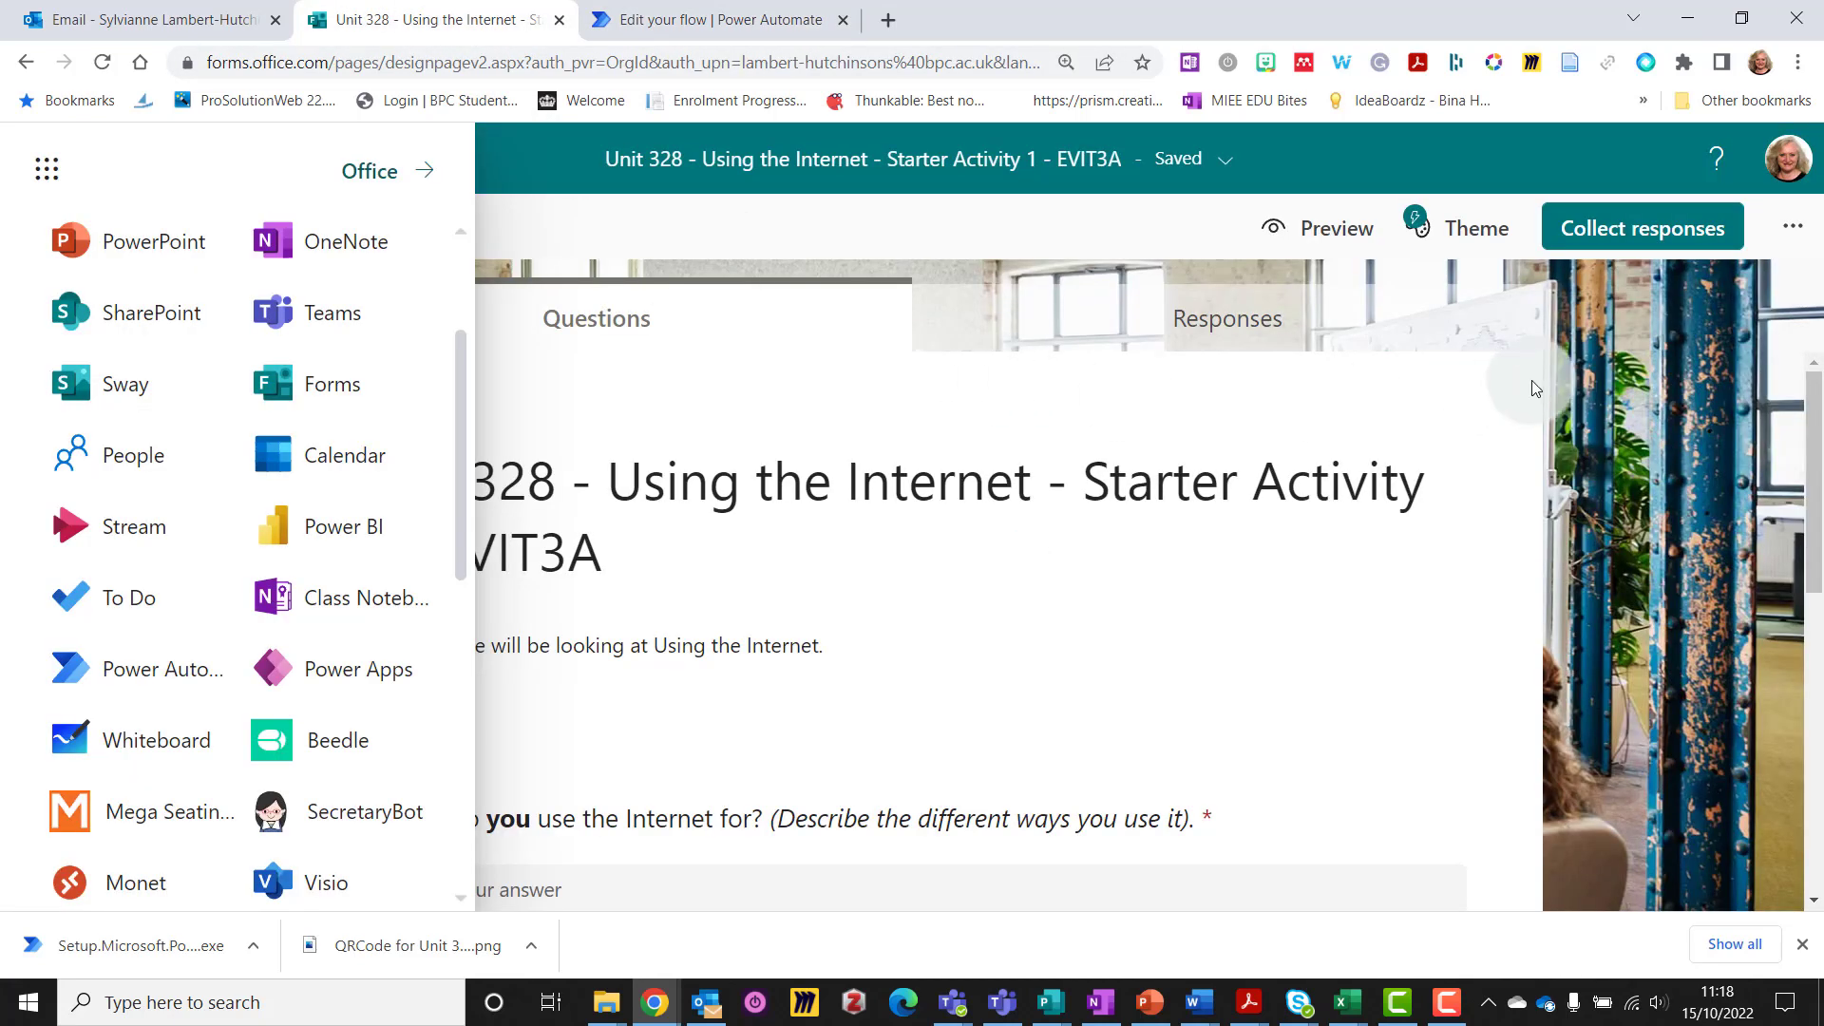
# Preview the form and answer question 1 with 'Watching films and programmes on Netflix. Researching recipes to make.'
pyautogui.click(1339, 238)
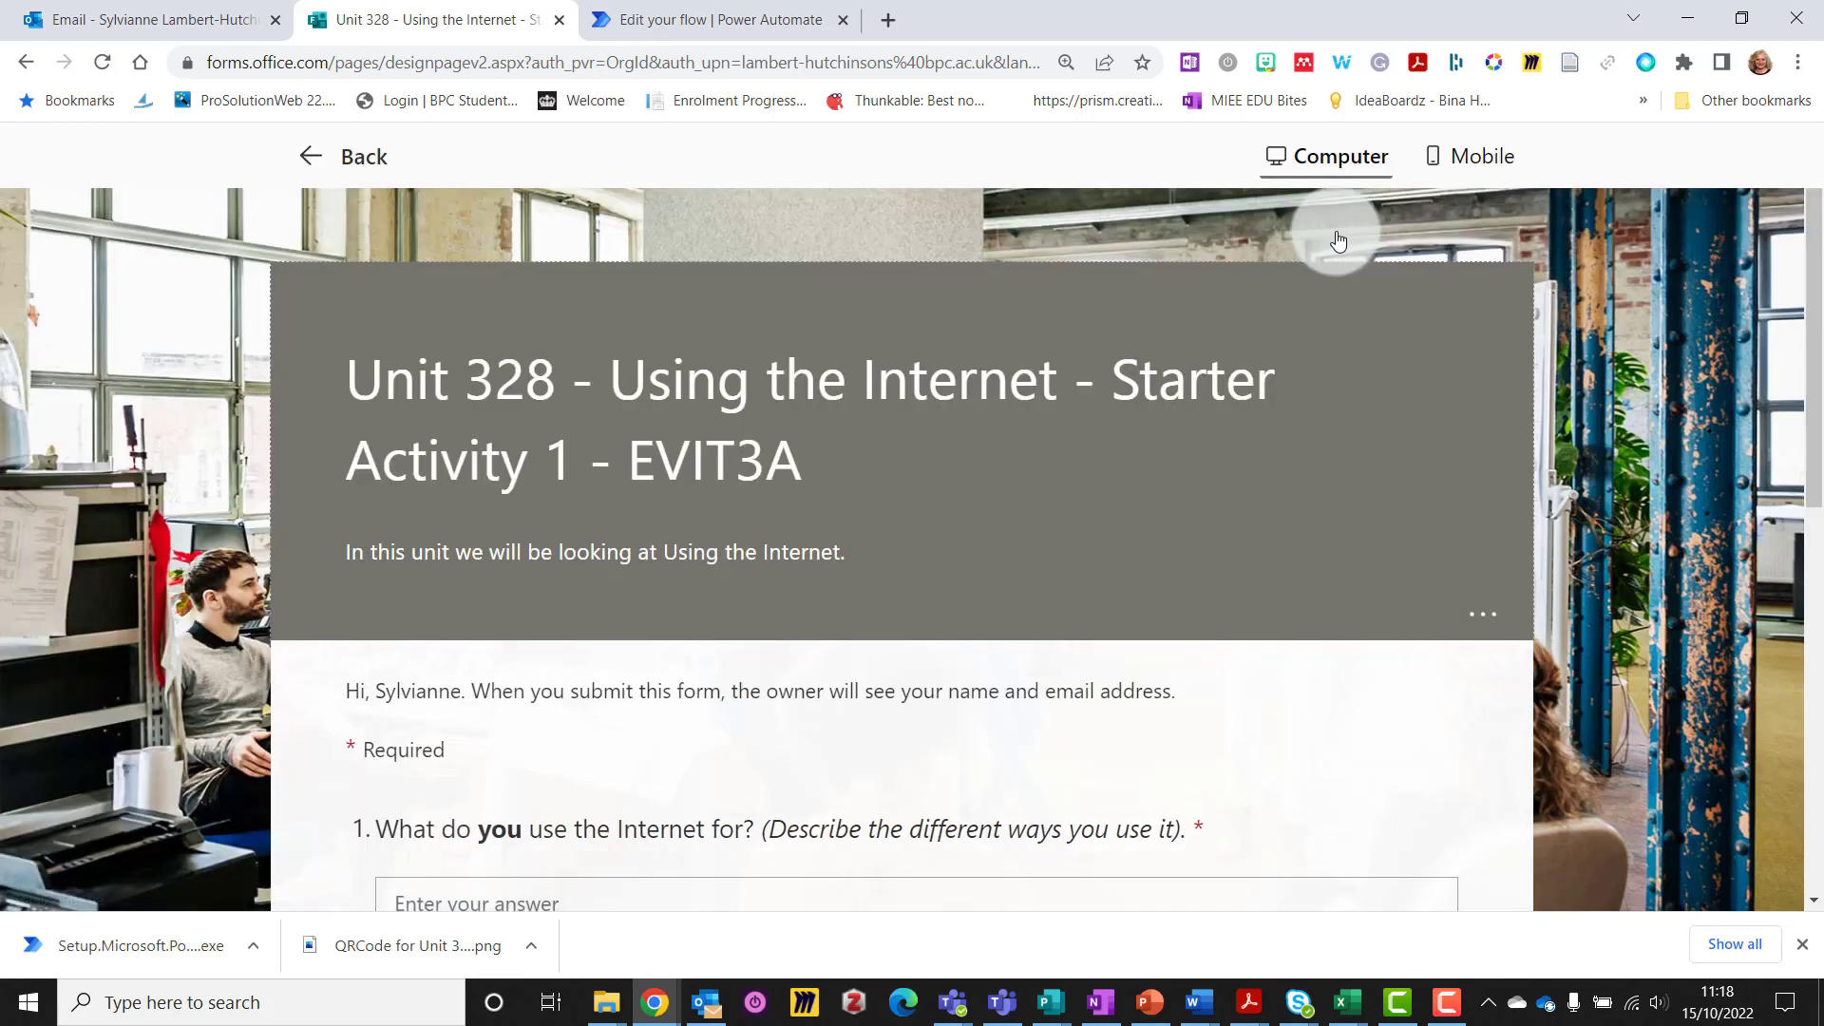
pyautogui.scroll(-3, 1079, 420)
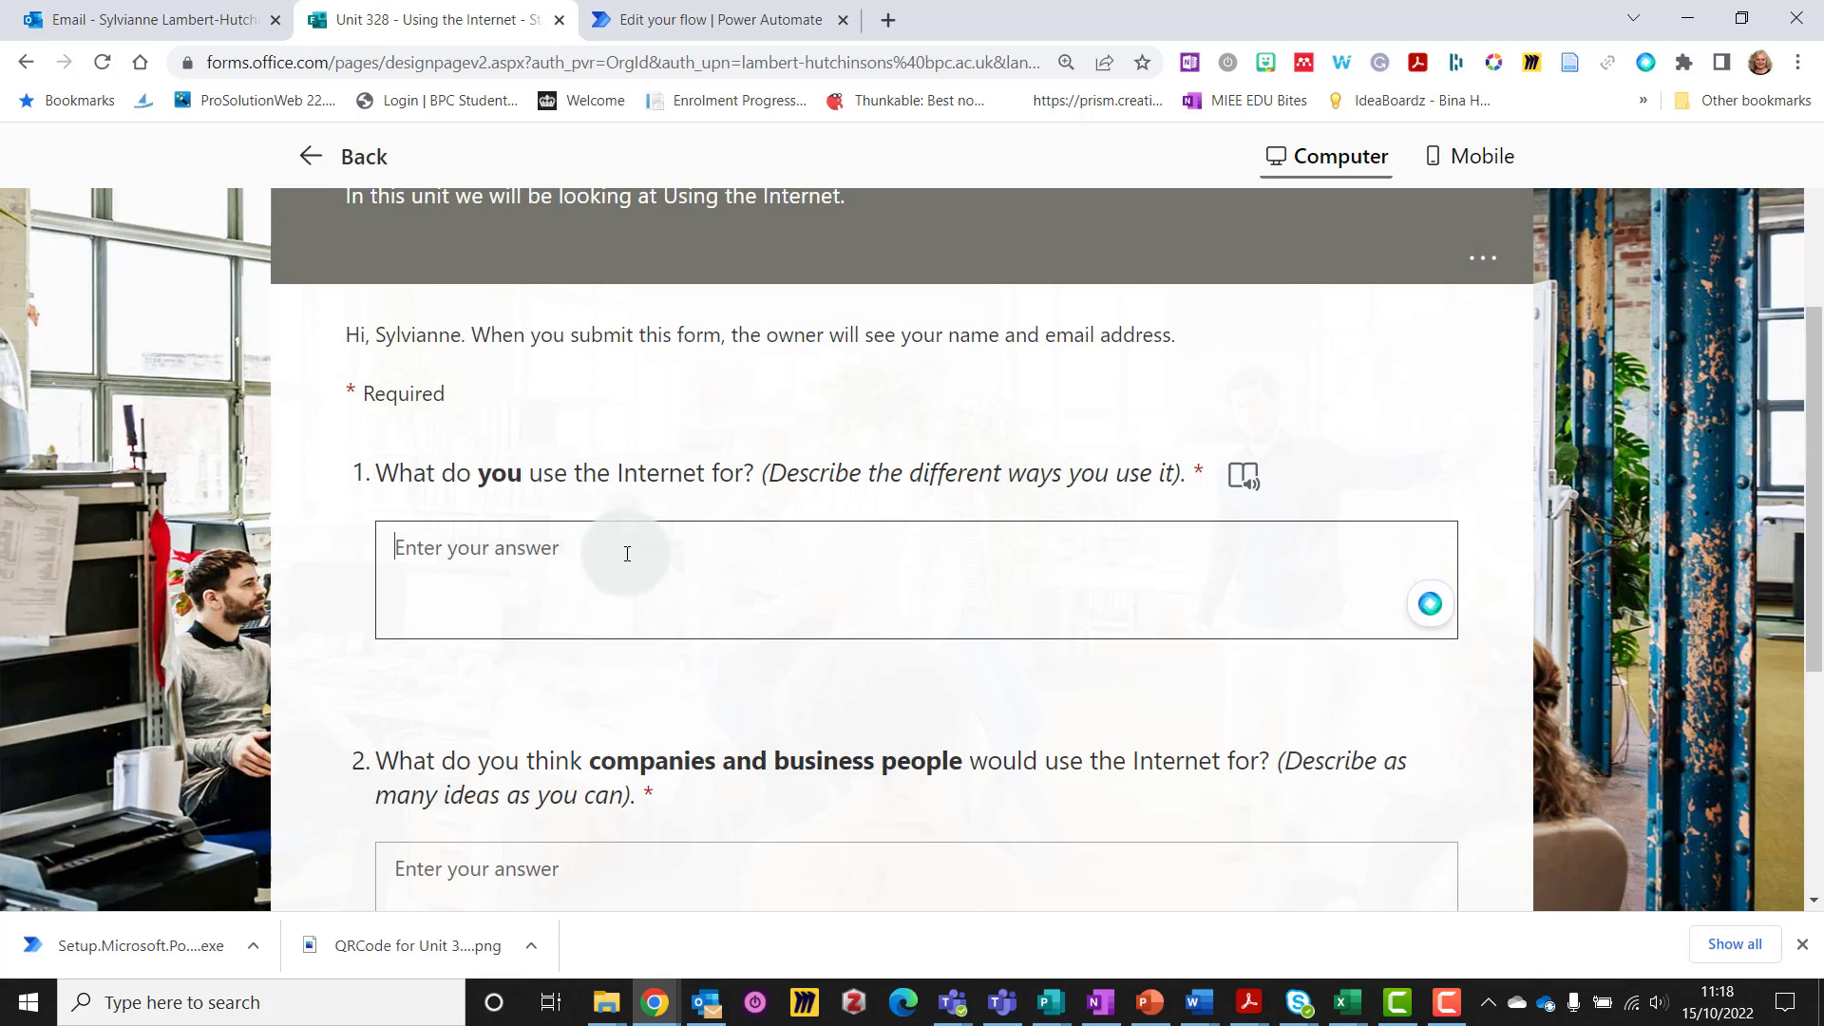
pyautogui.write('Watching fil')
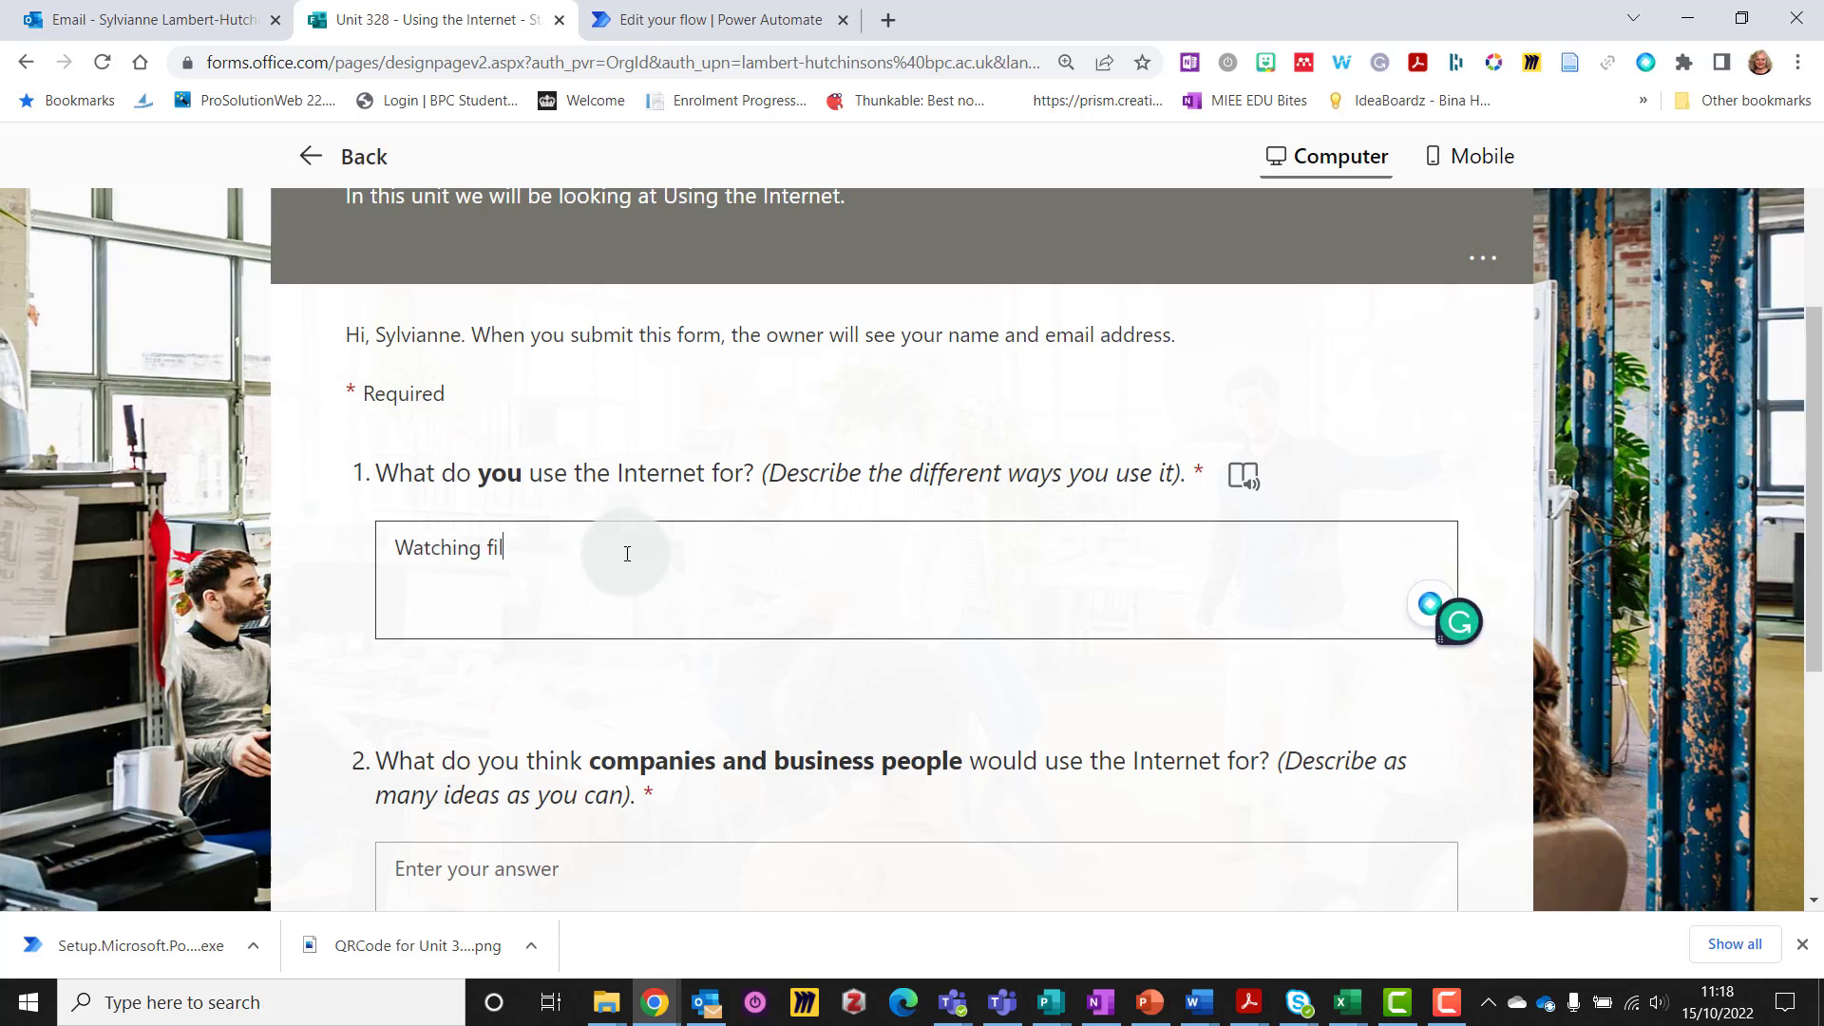
pyautogui.write('ms and programmes on Netf')
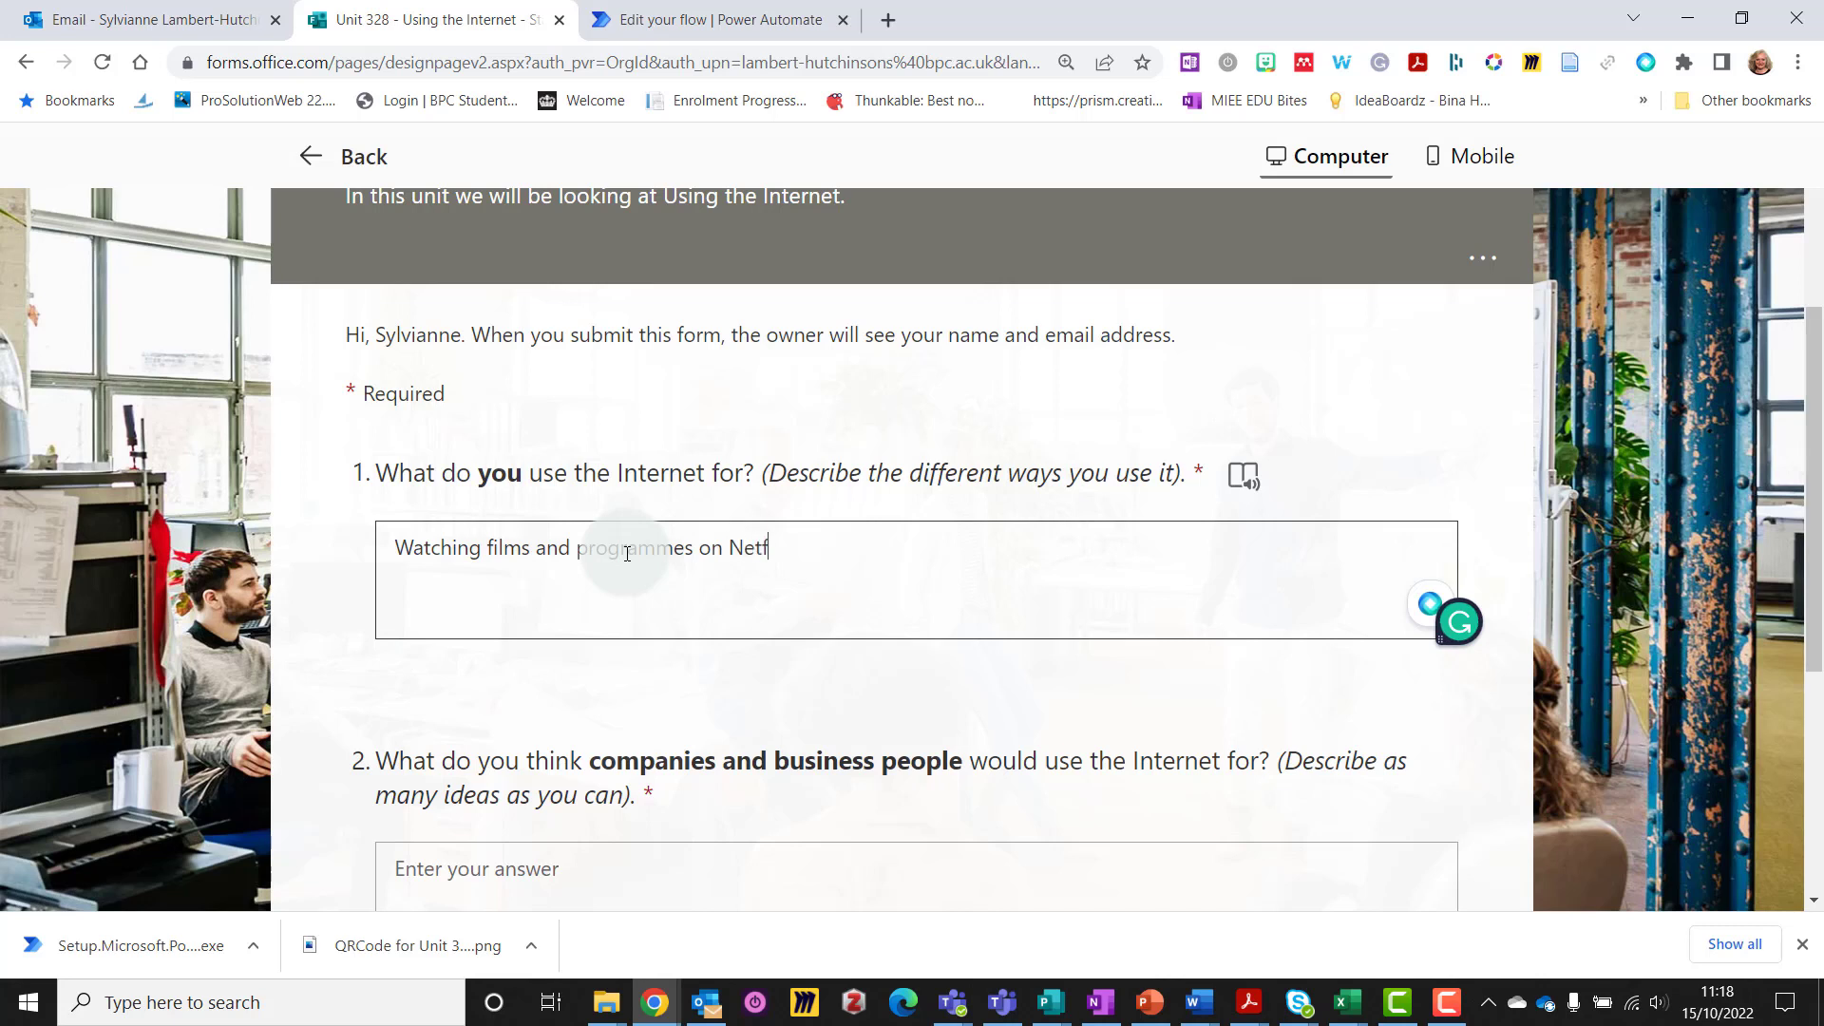
pyautogui.write('lix. Resea')
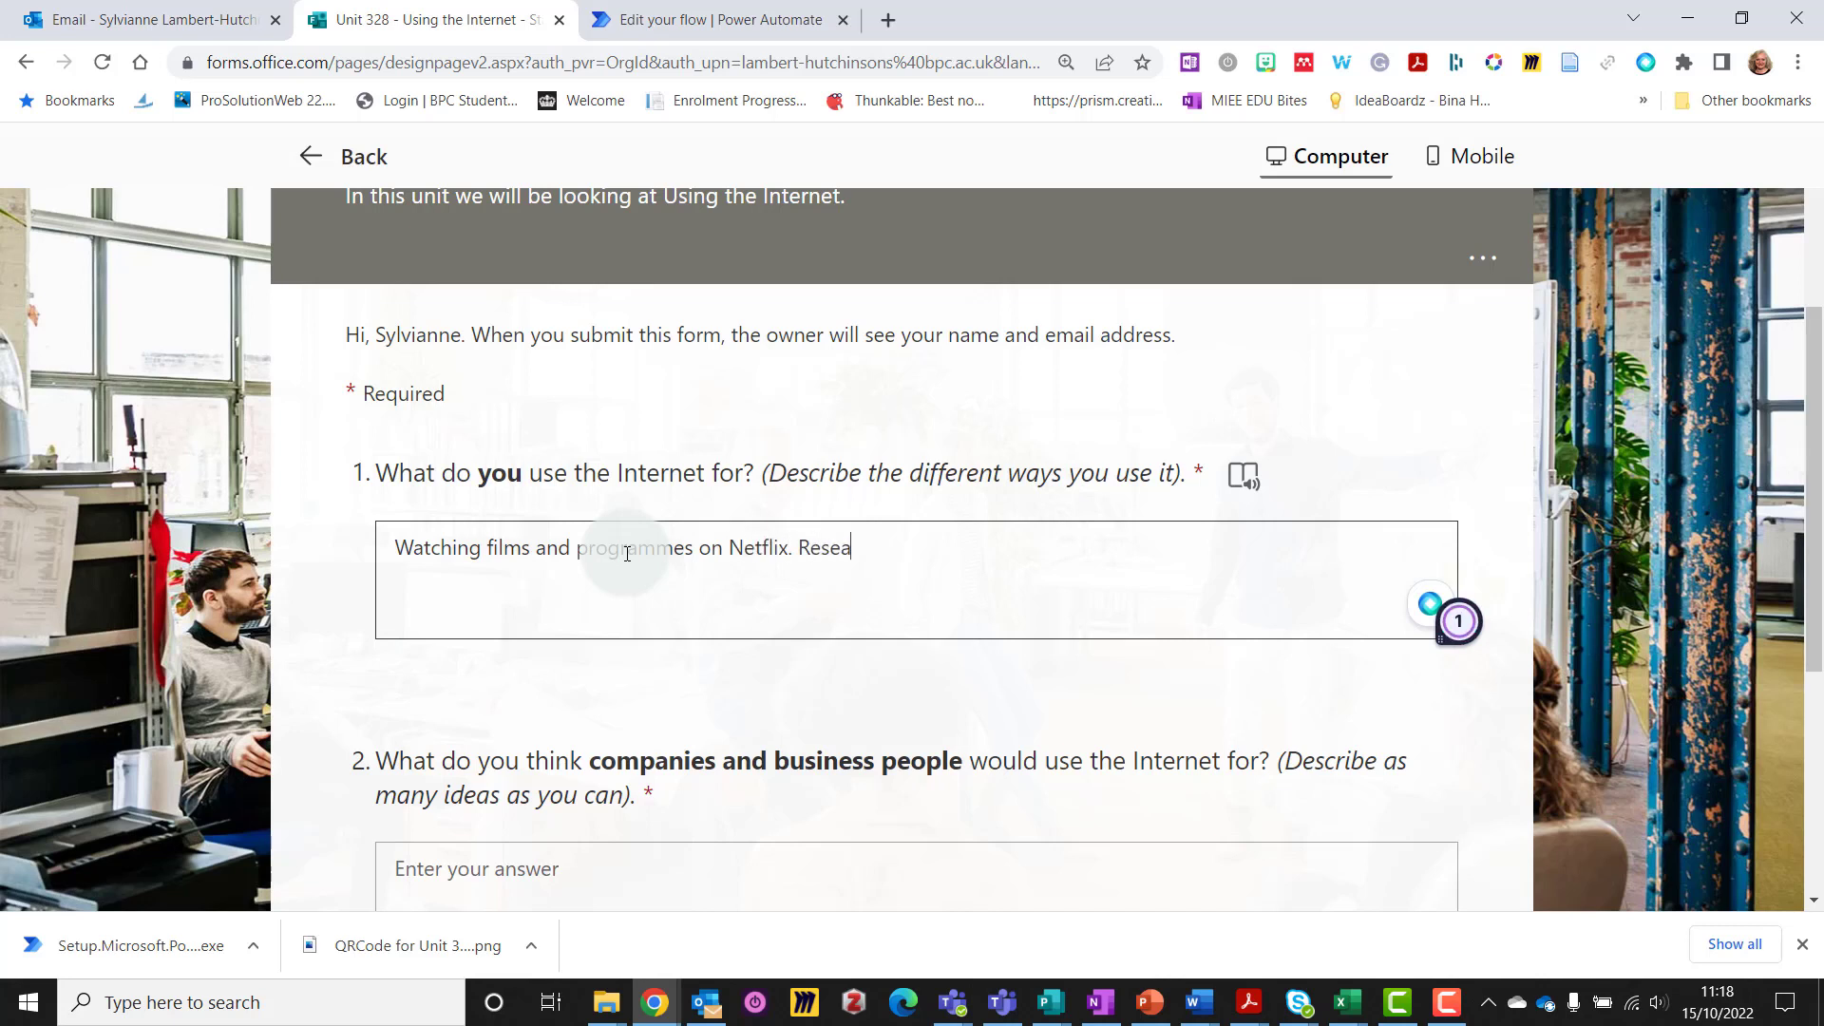
pyautogui.write('rching recipes to make.')
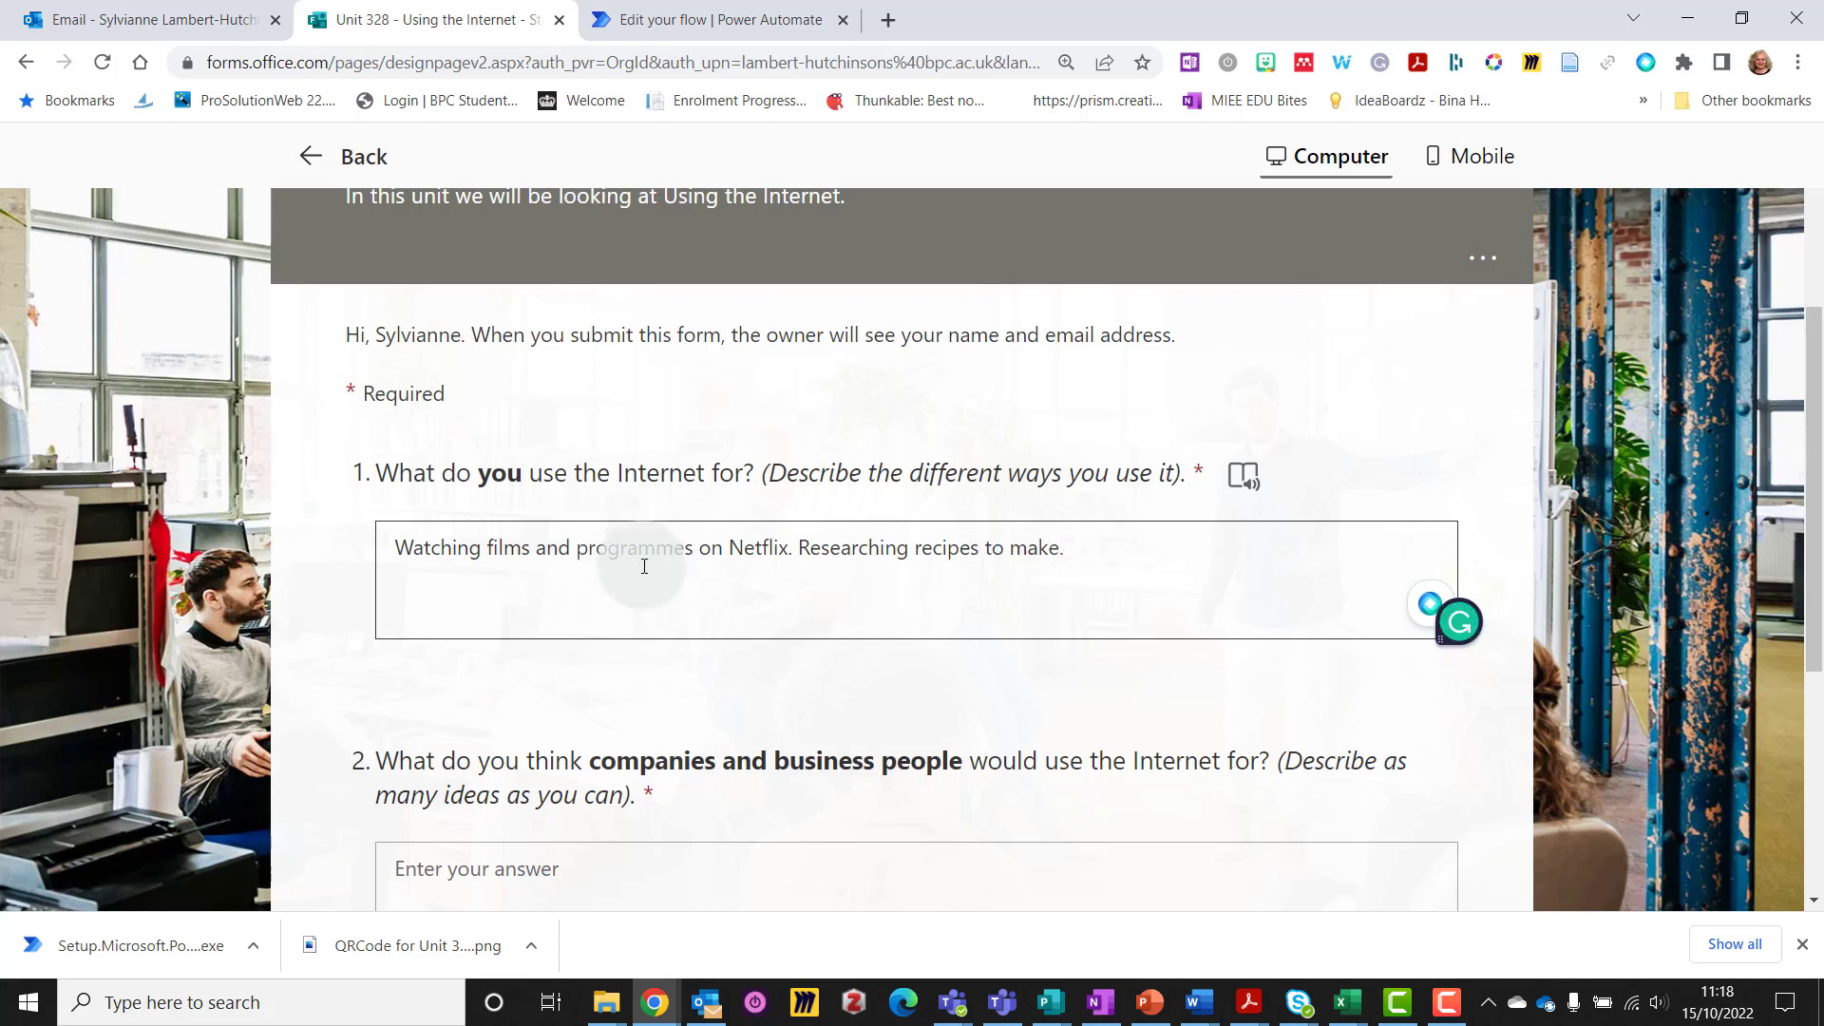
# Answer question 2 with 'Selling products online.', submit, and check the flow's run
pyautogui.scroll(-1, 850, 584)
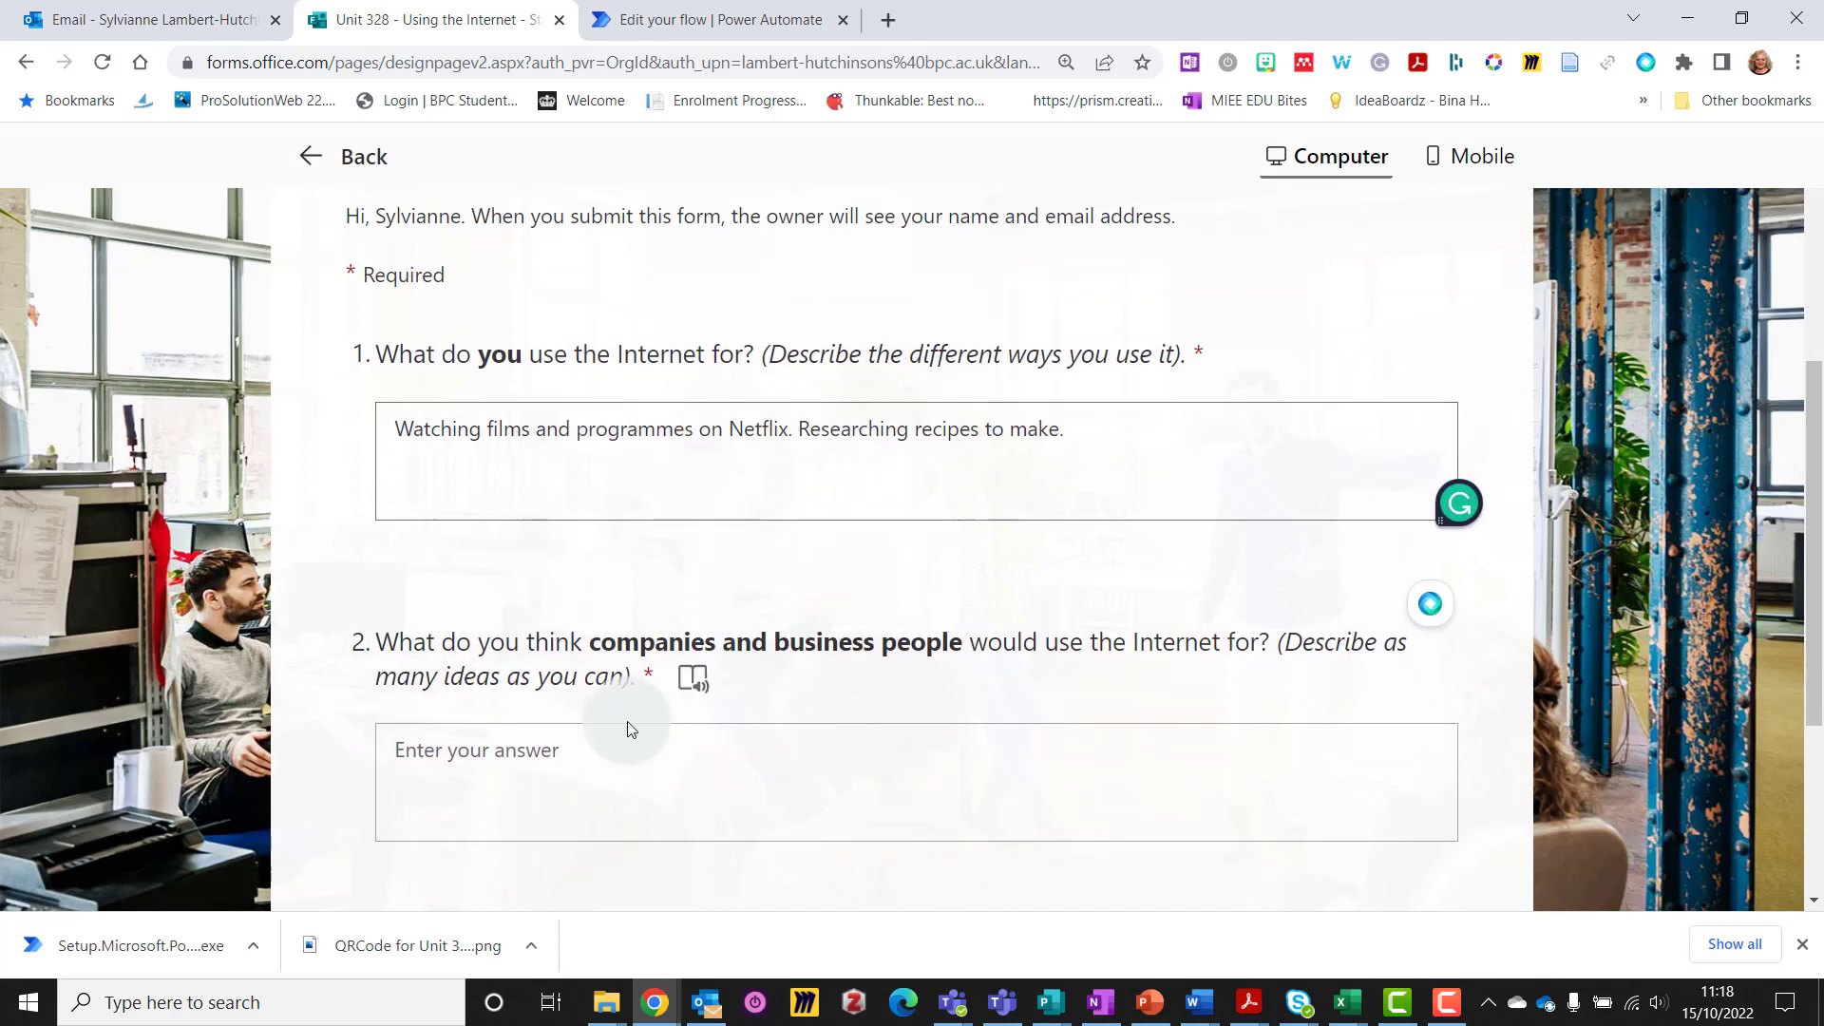
pyautogui.click(583, 753)
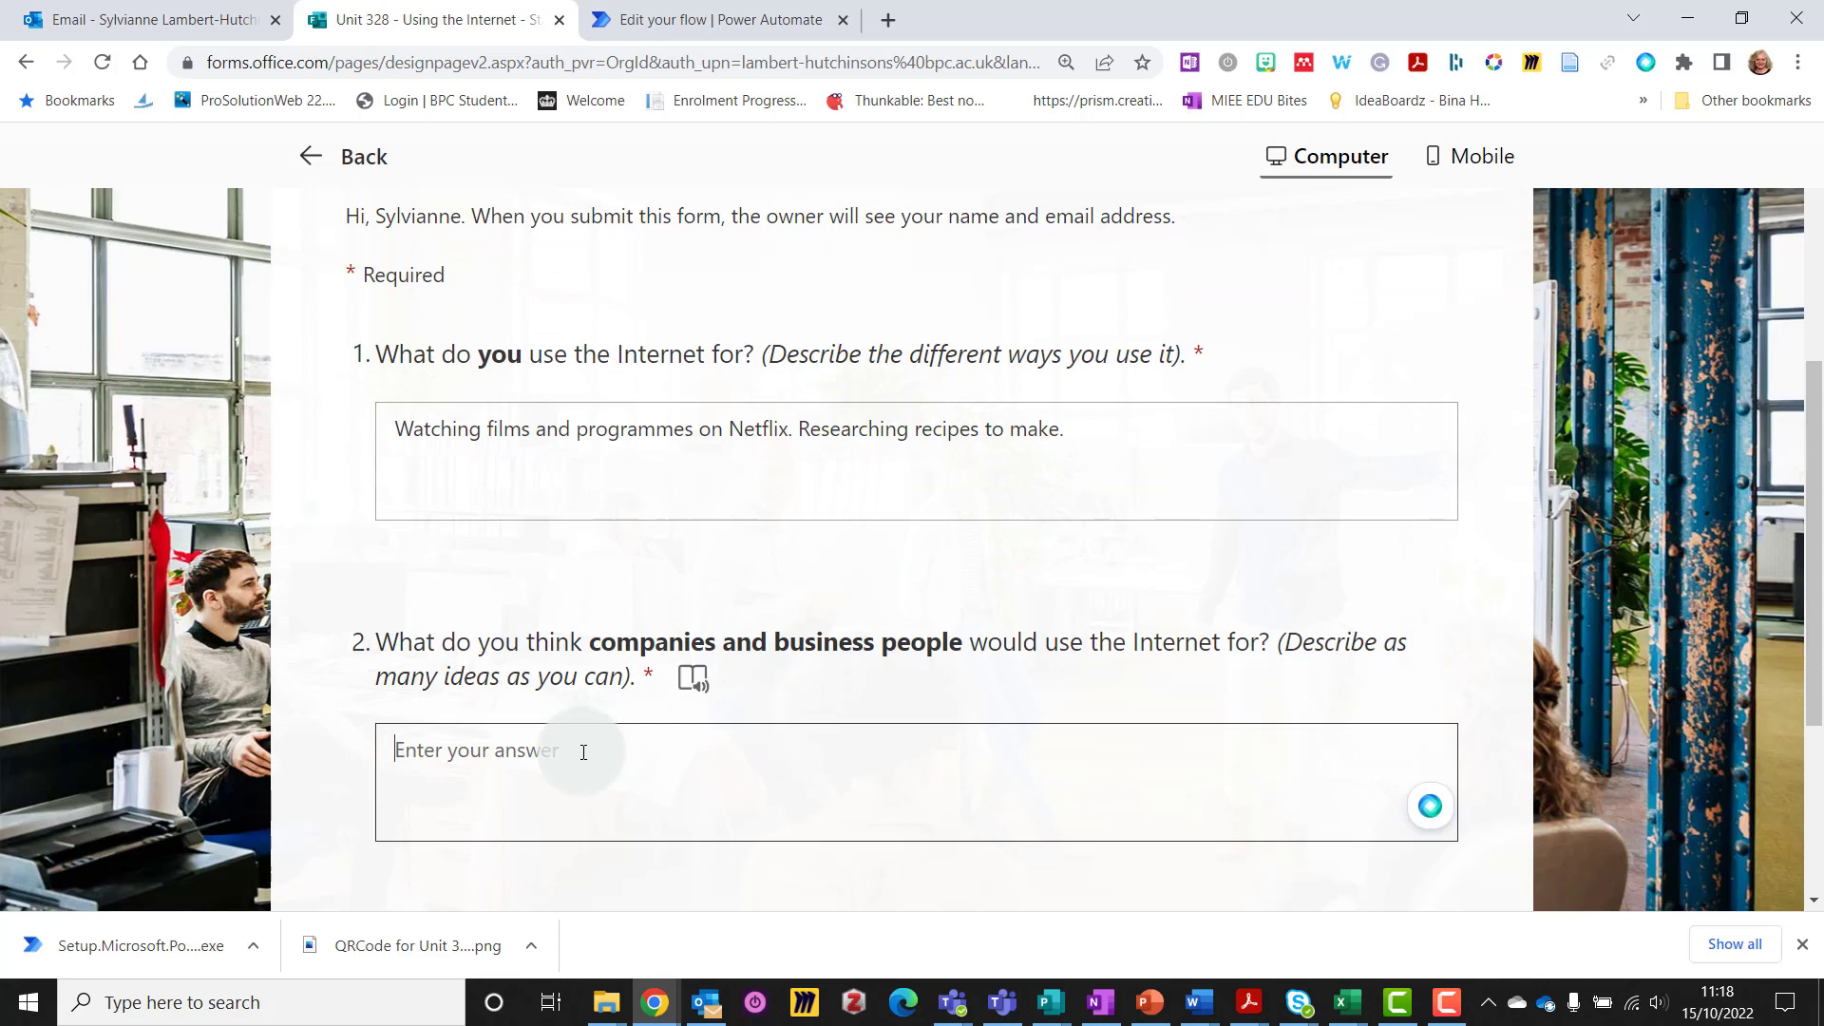
pyautogui.write('Selling product')
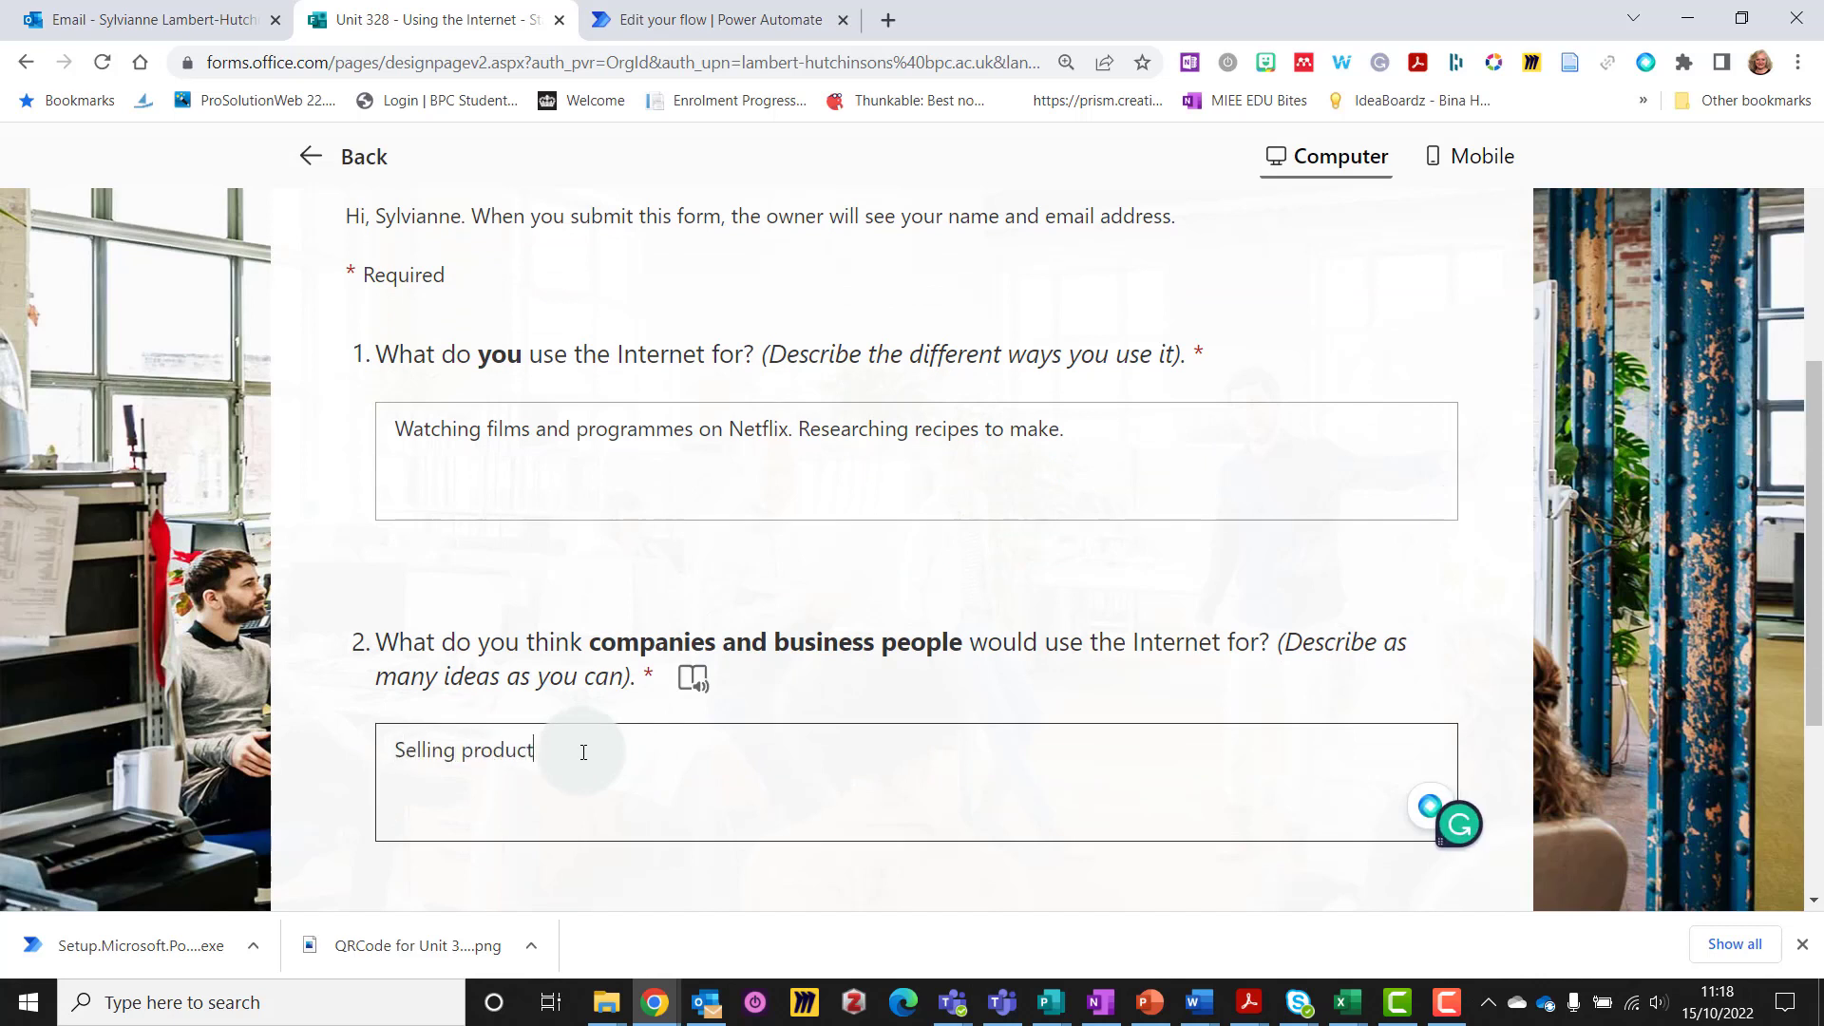
pyautogui.write('s online.')
pyautogui.scroll(-4, 760, 753)
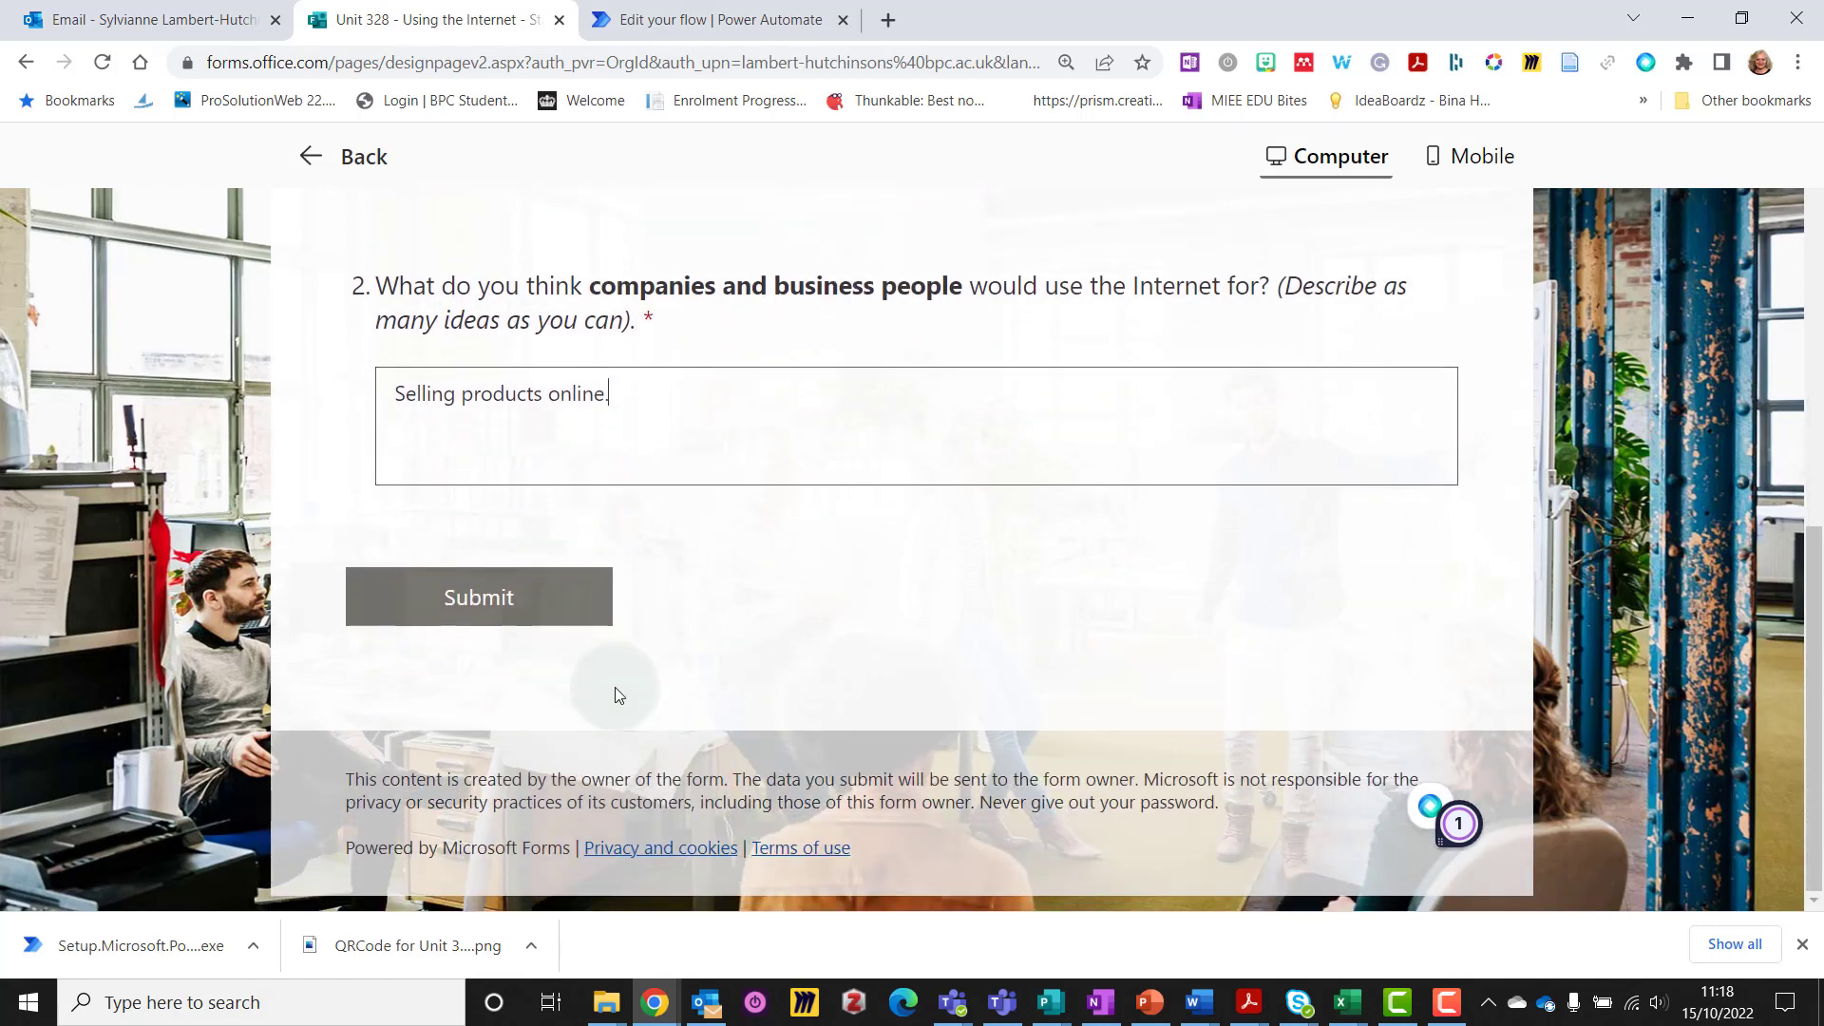
pyautogui.click(522, 611)
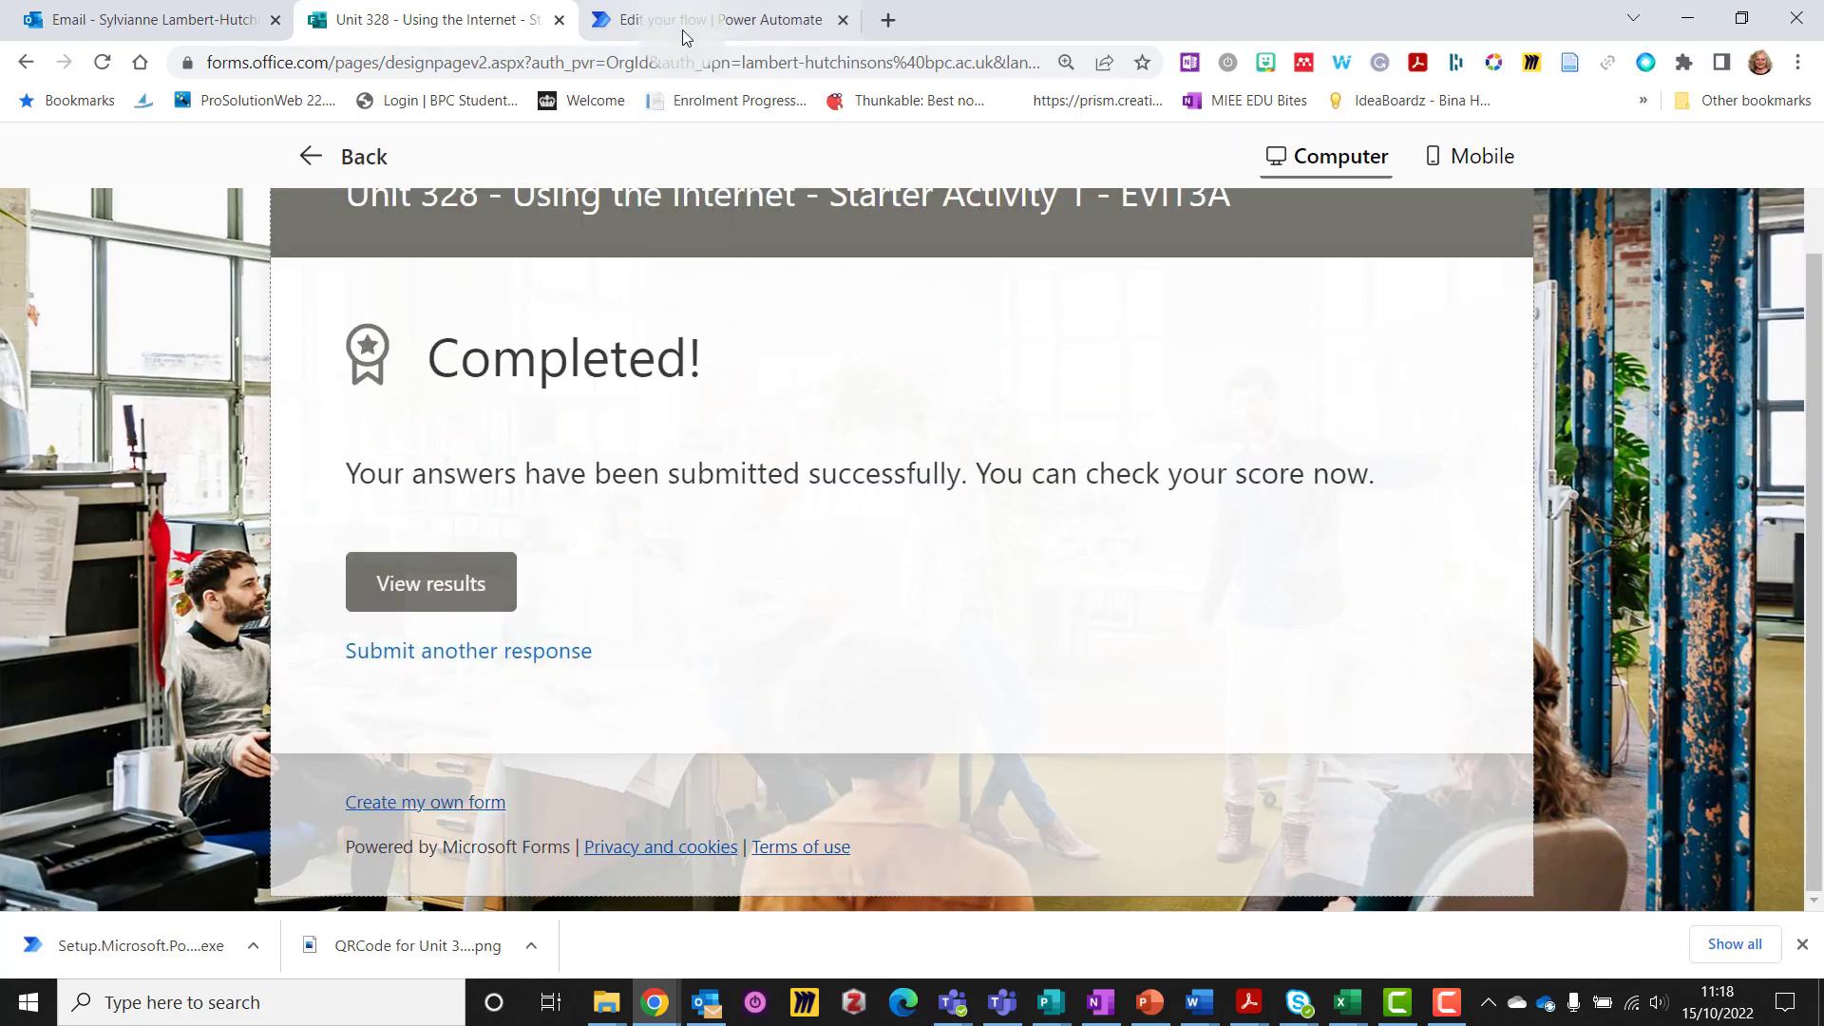
pyautogui.click(684, 29)
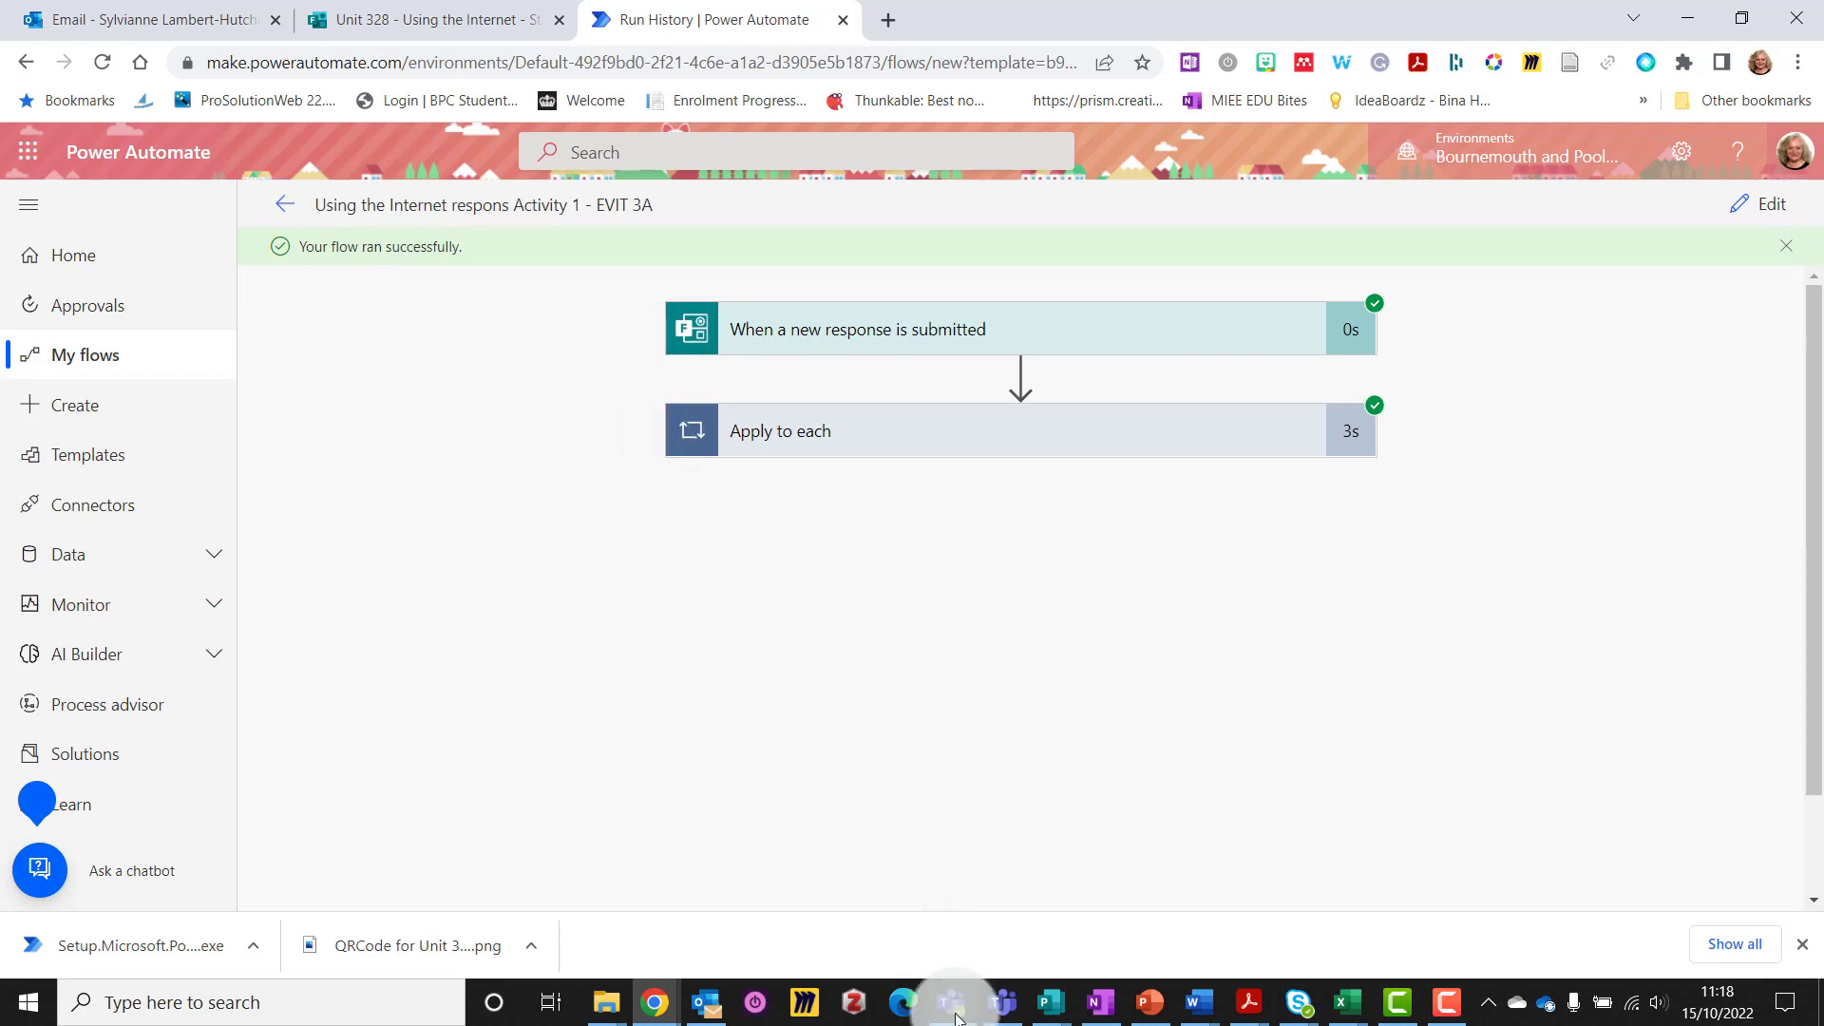
# View the flow's Teams post in 'Using the Internet' showing both test answers
pyautogui.moveTo(955, 1007)
pyautogui.click(901, 869)
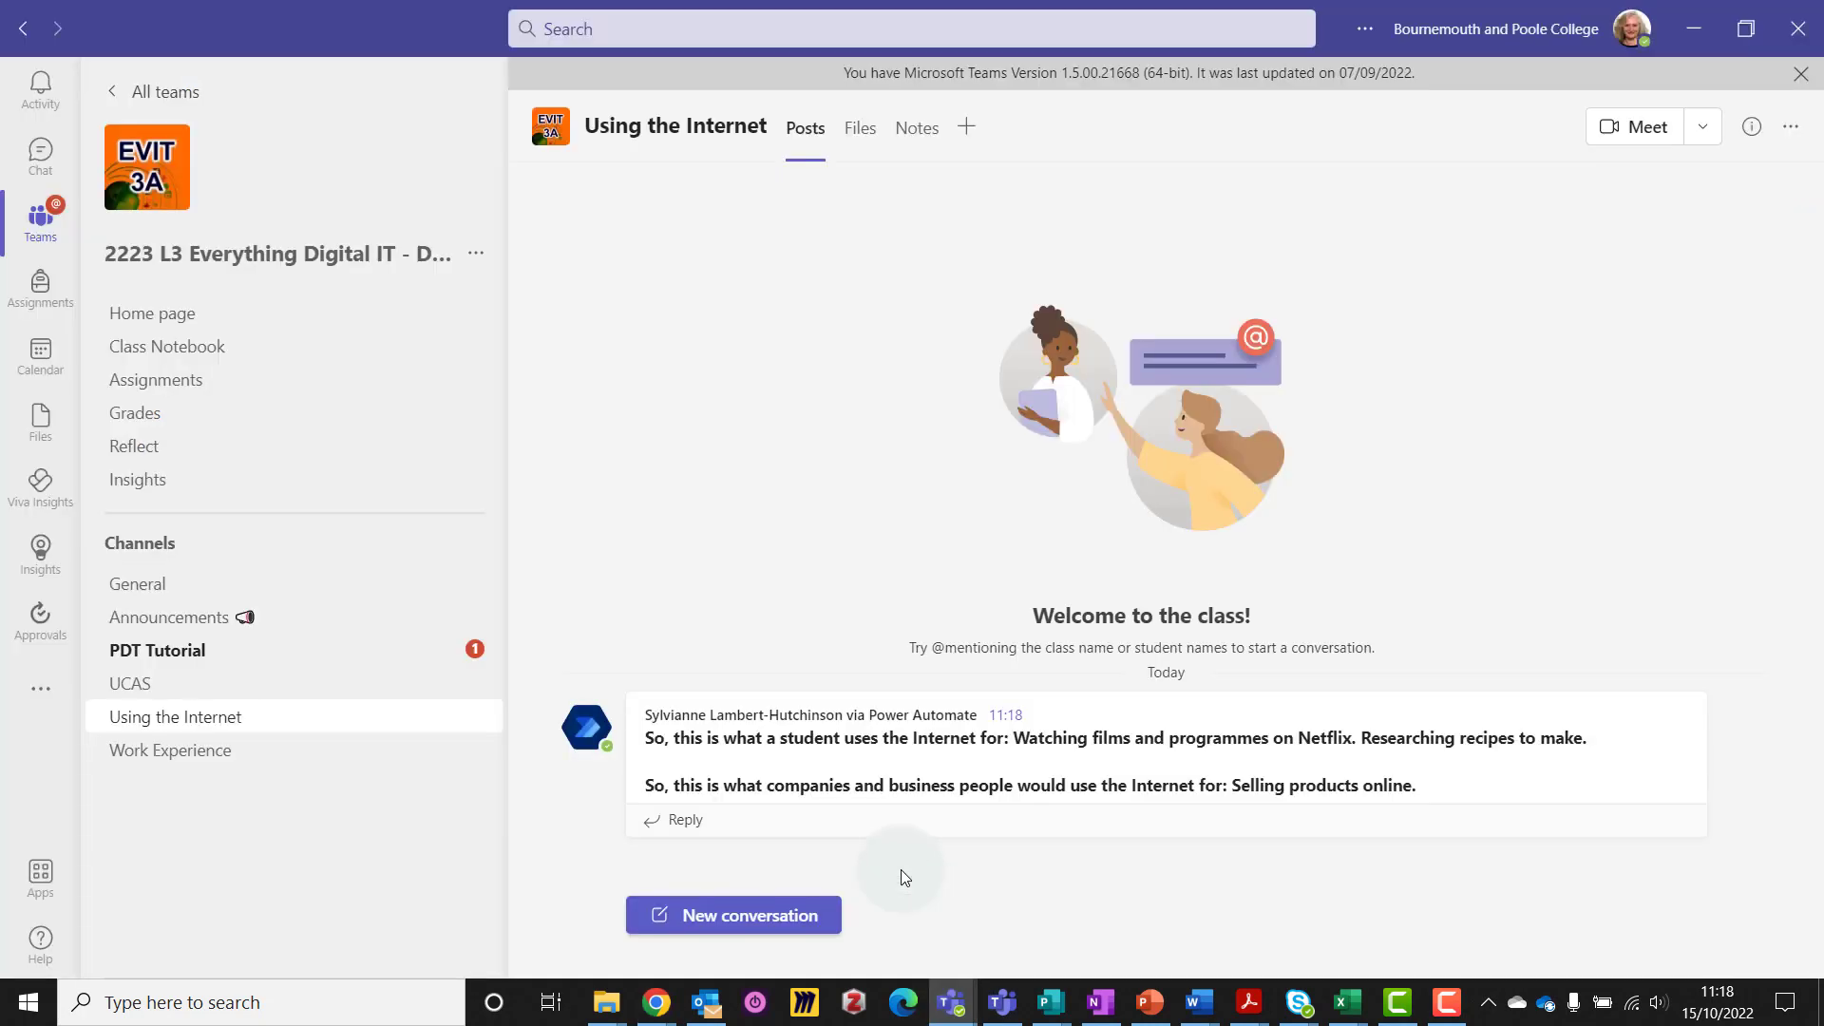
pyautogui.moveTo(717, 779)
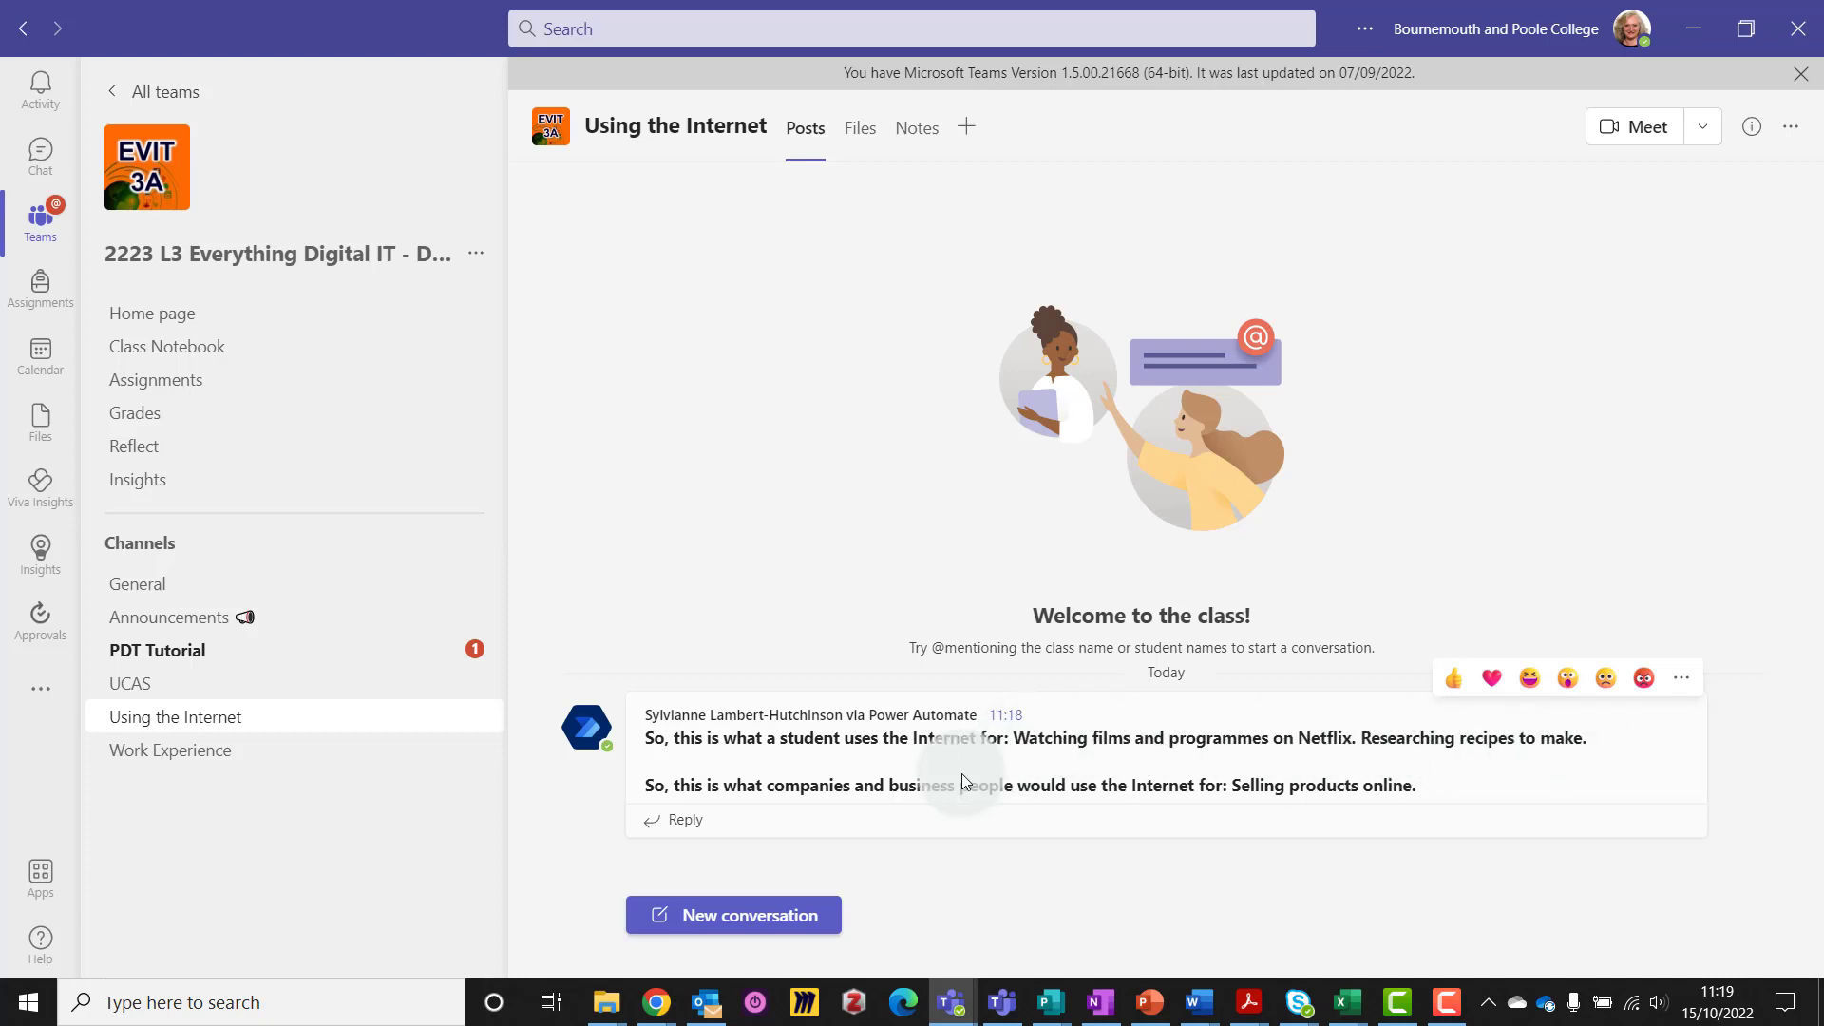
pyautogui.click(656, 1002)
# Reopen the flow in edit mode and expand the Apply to each and Post message steps
pyautogui.click(277, 870)
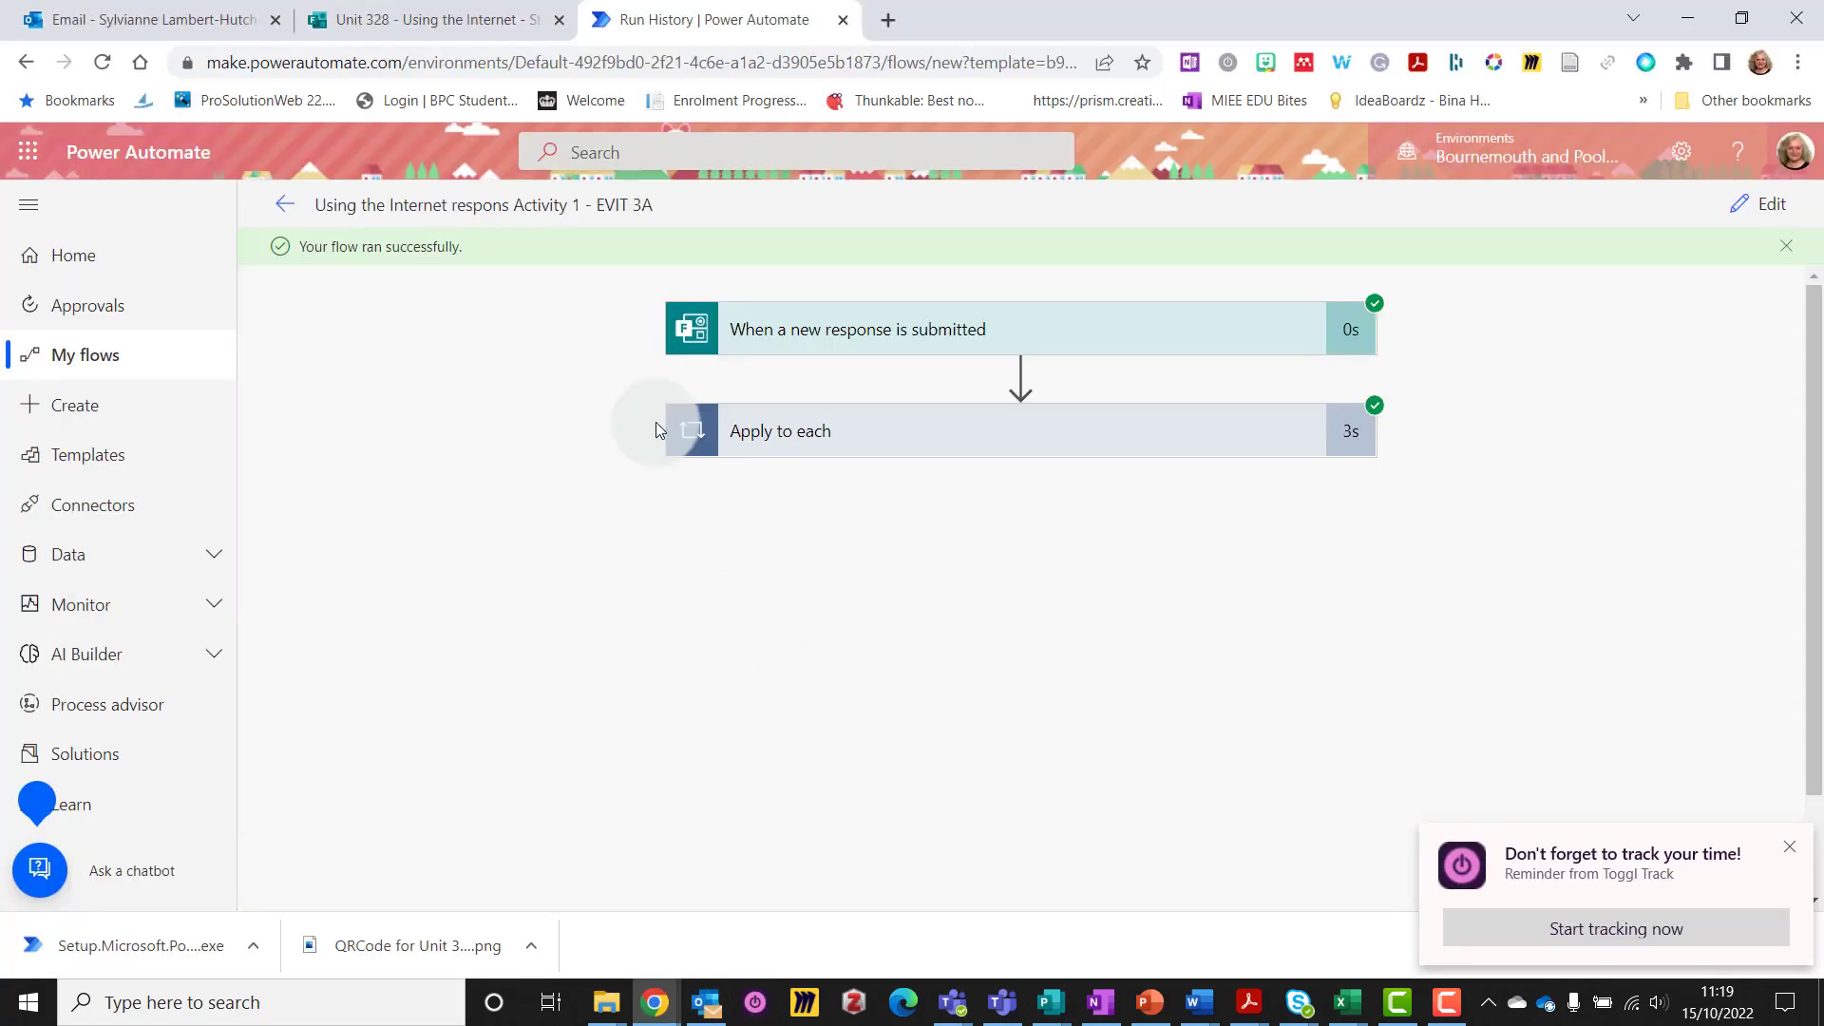
pyautogui.click(285, 205)
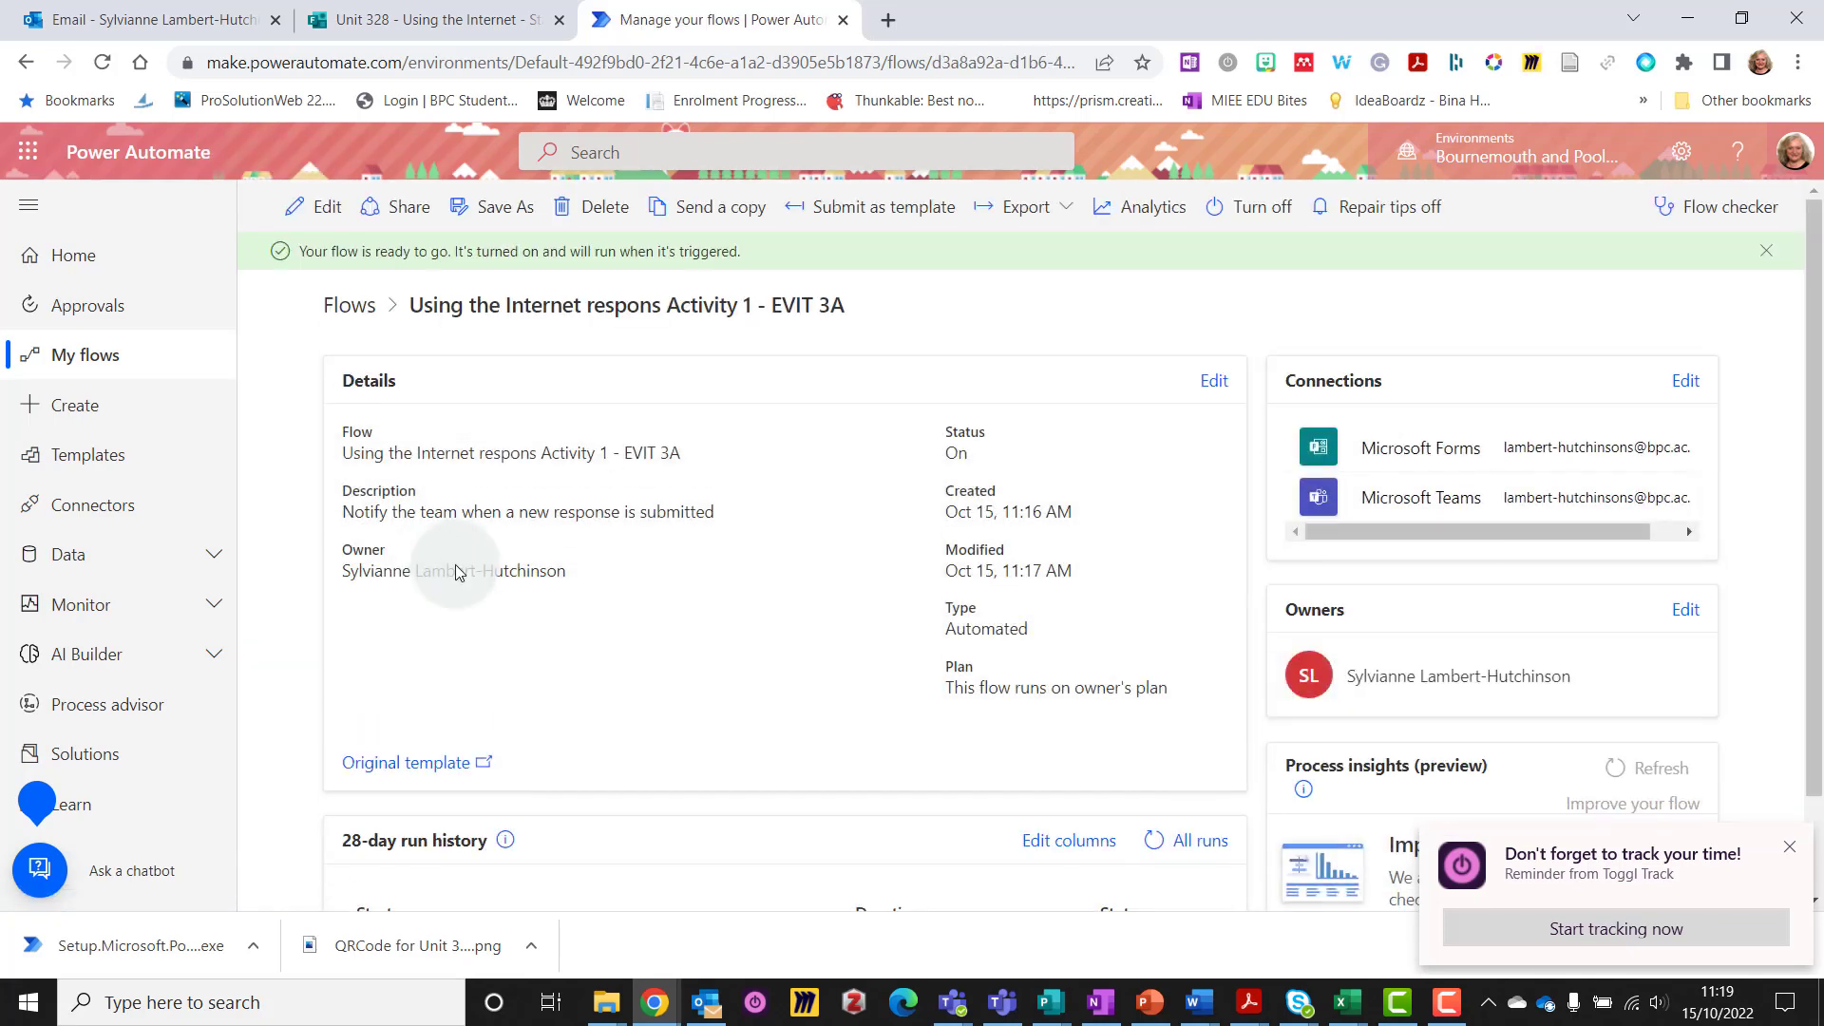
pyautogui.click(317, 211)
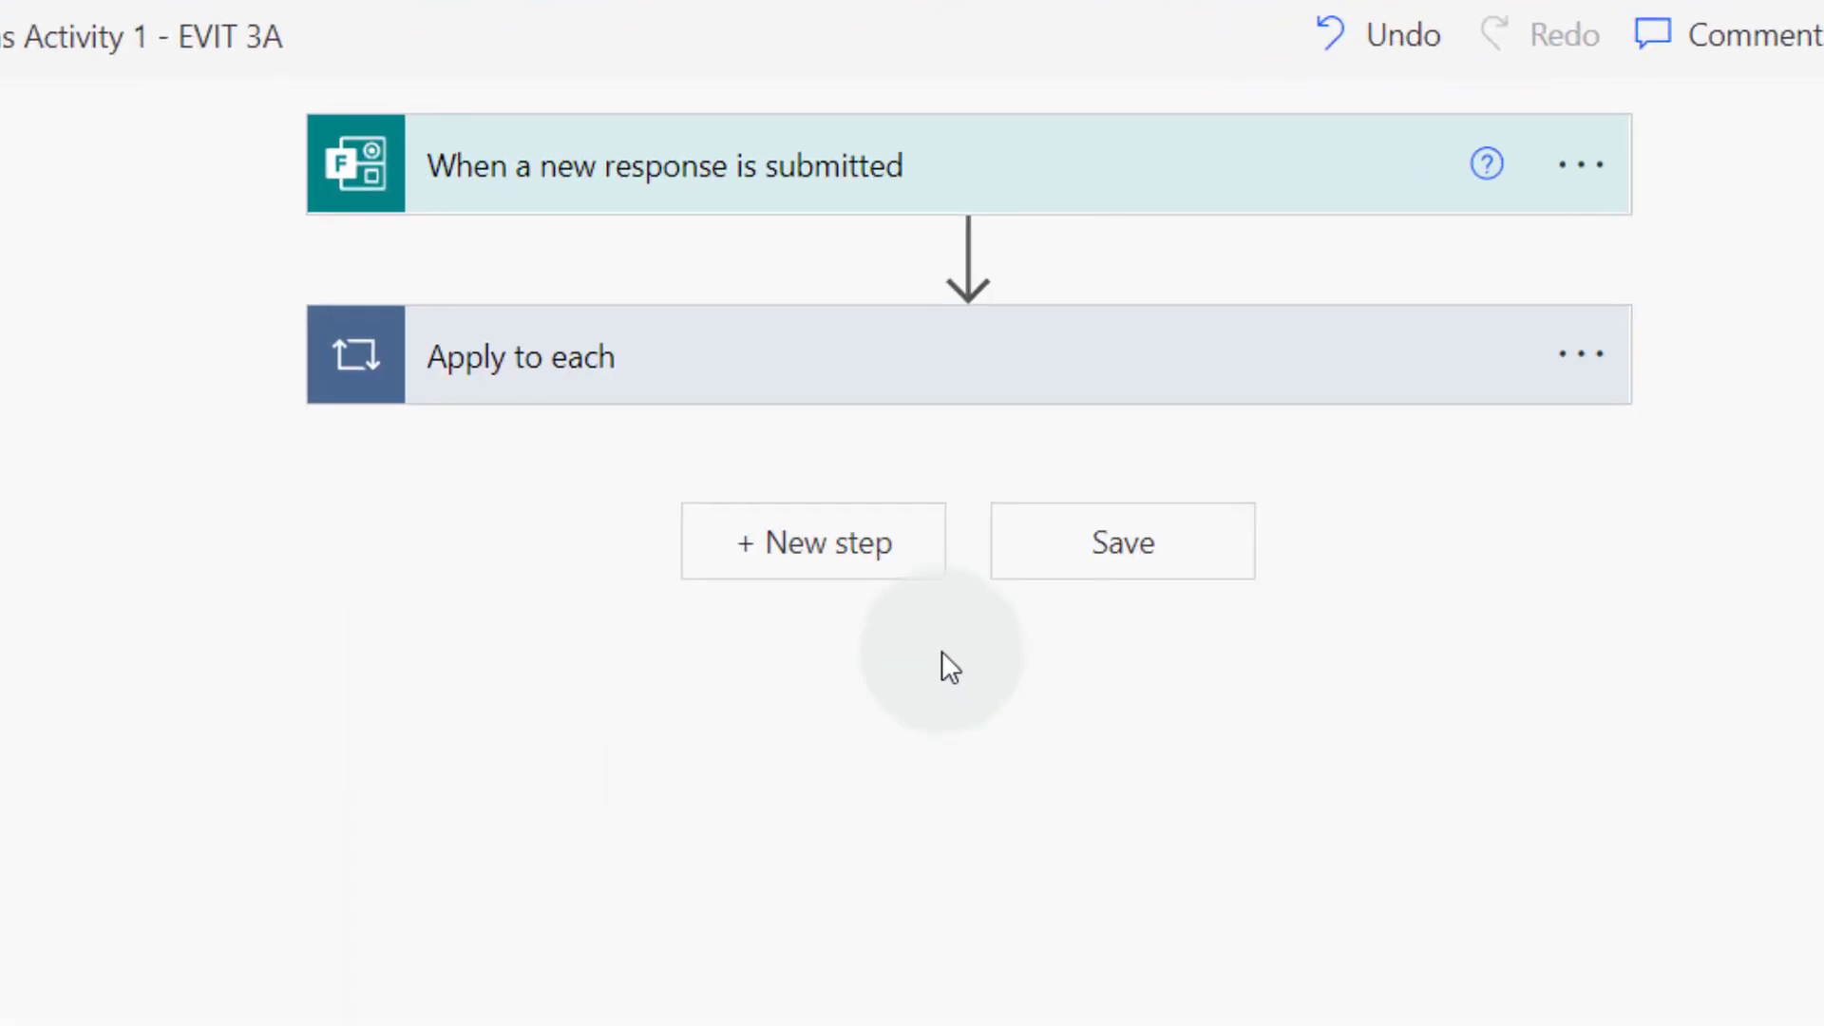
pyautogui.click(788, 359)
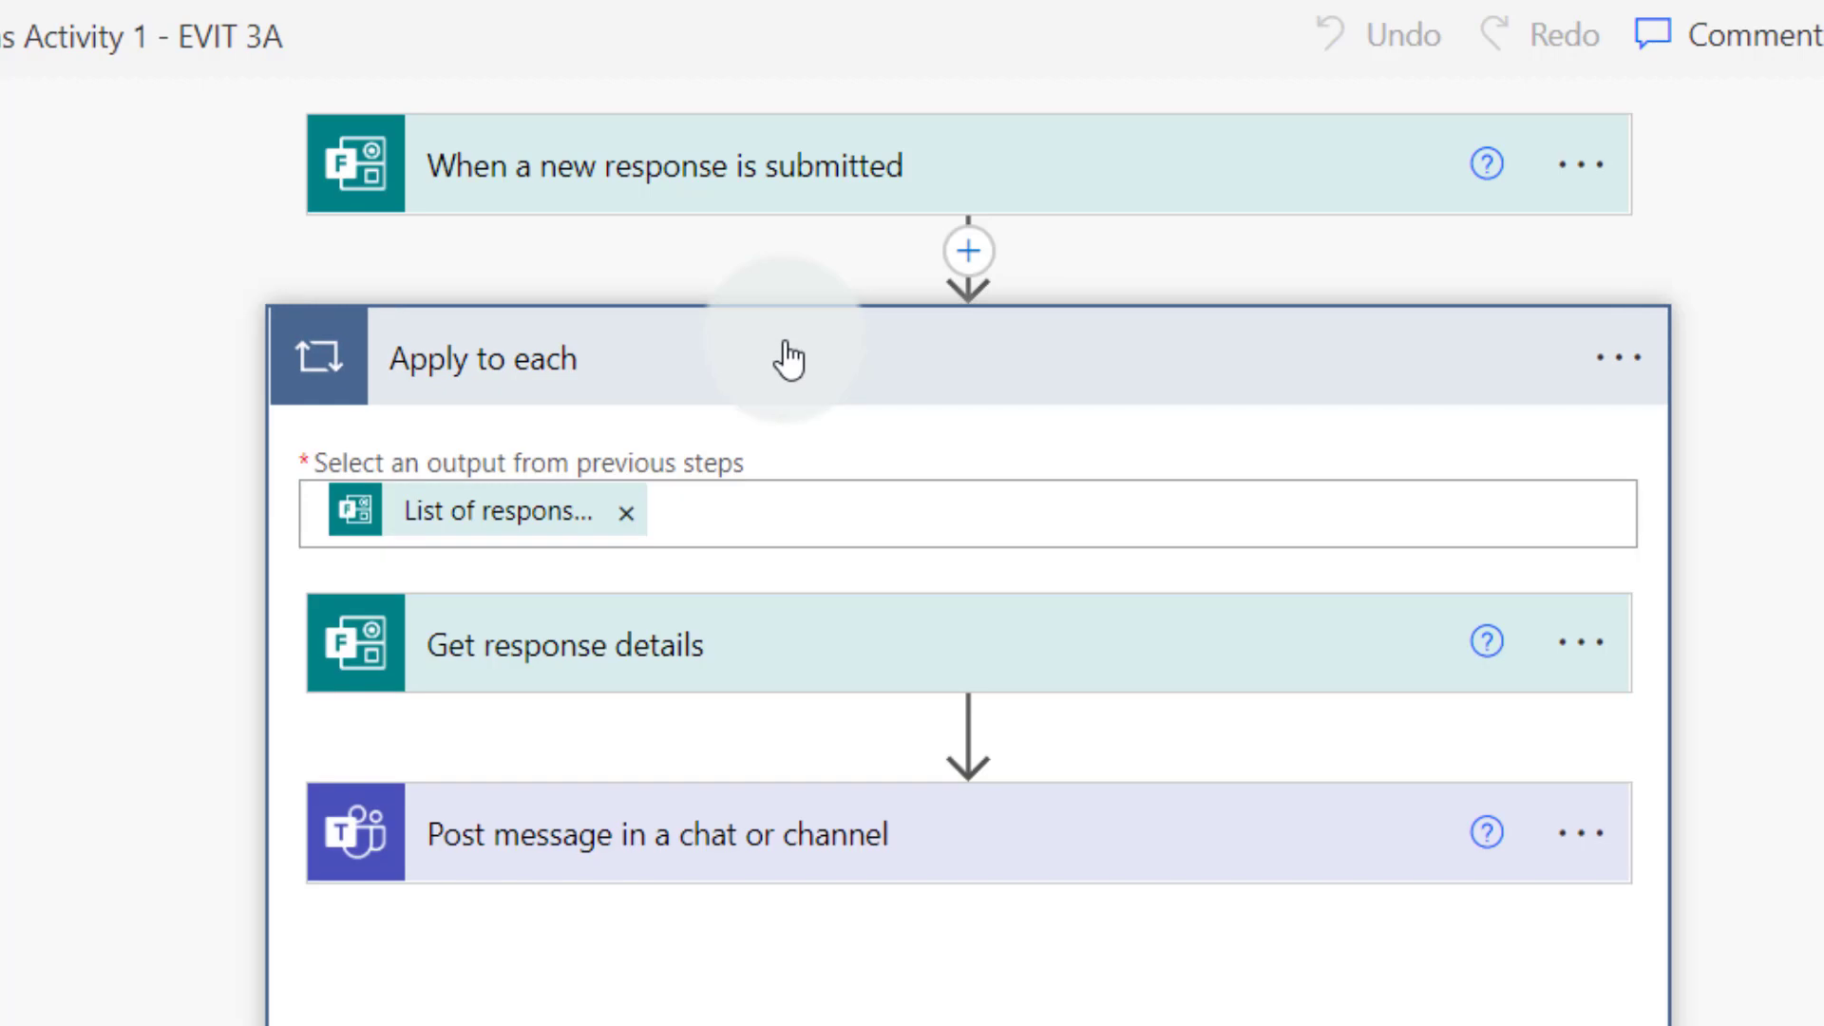
pyautogui.click(777, 853)
pyautogui.scroll(-7, 777, 852)
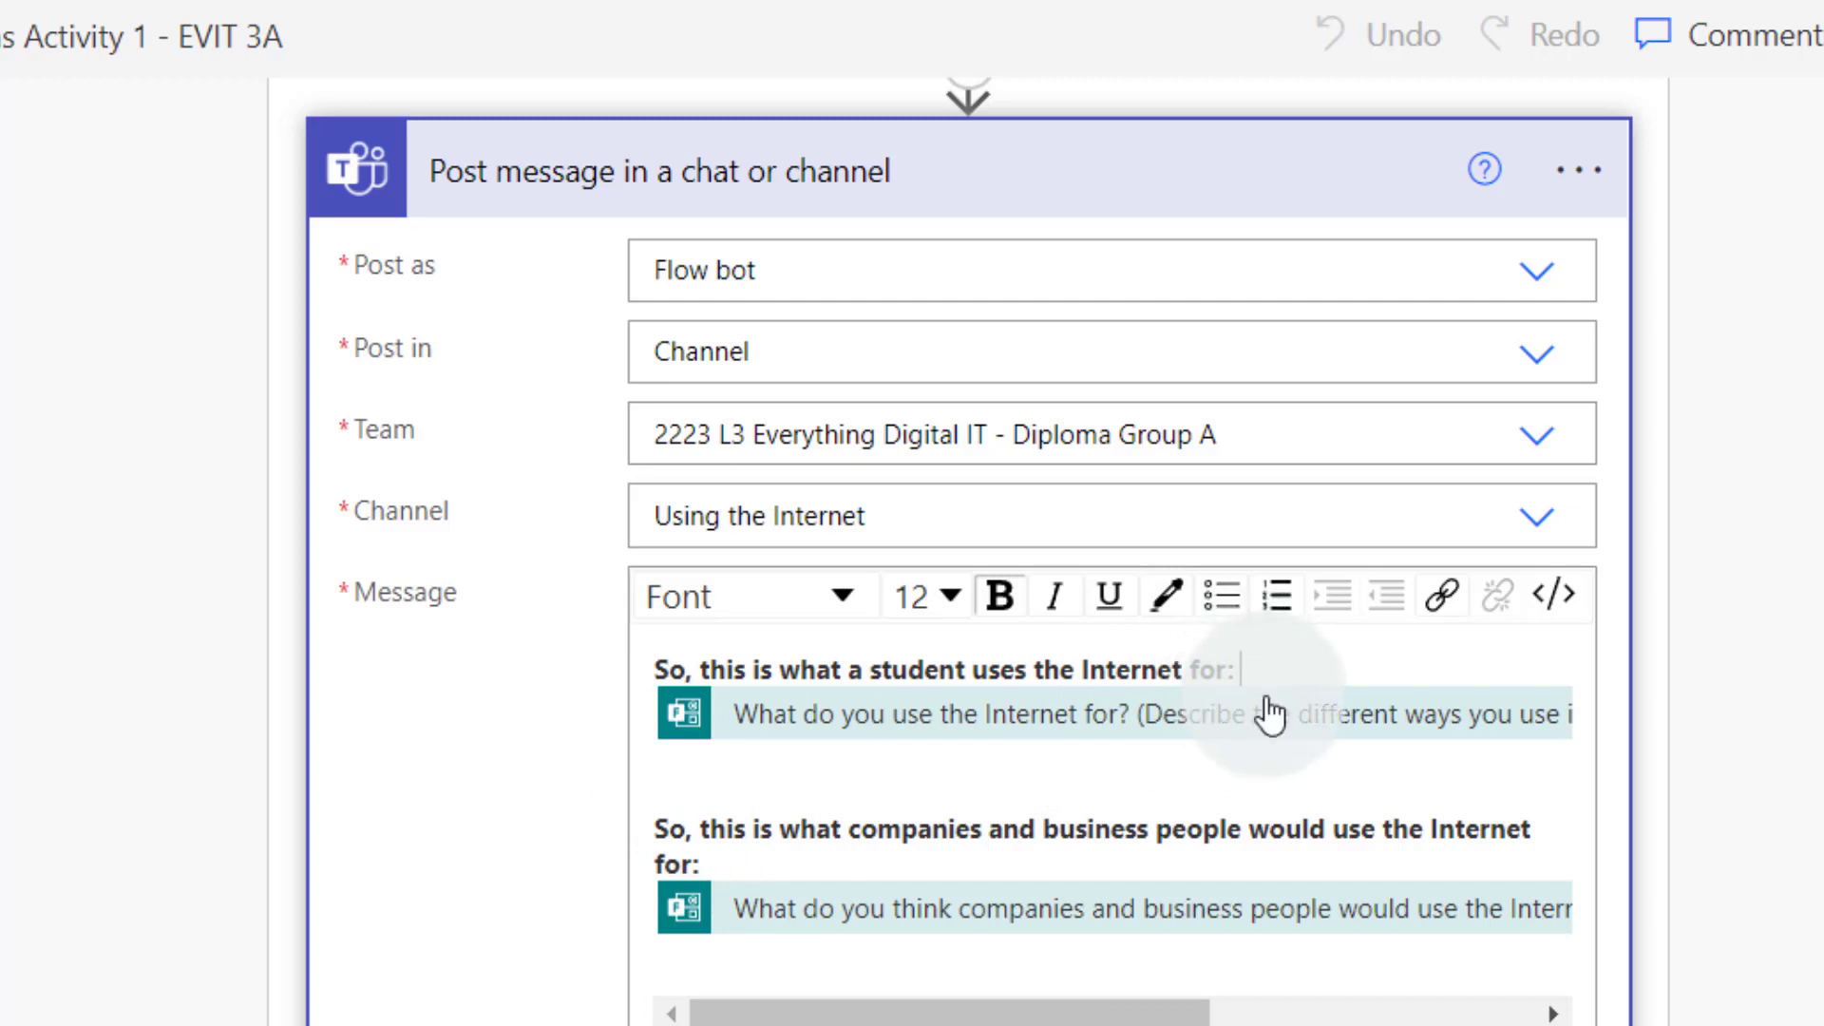
# Review the two answer tokens in the Teams message, leave them unchanged, and save the flow
pyautogui.click(976, 779)
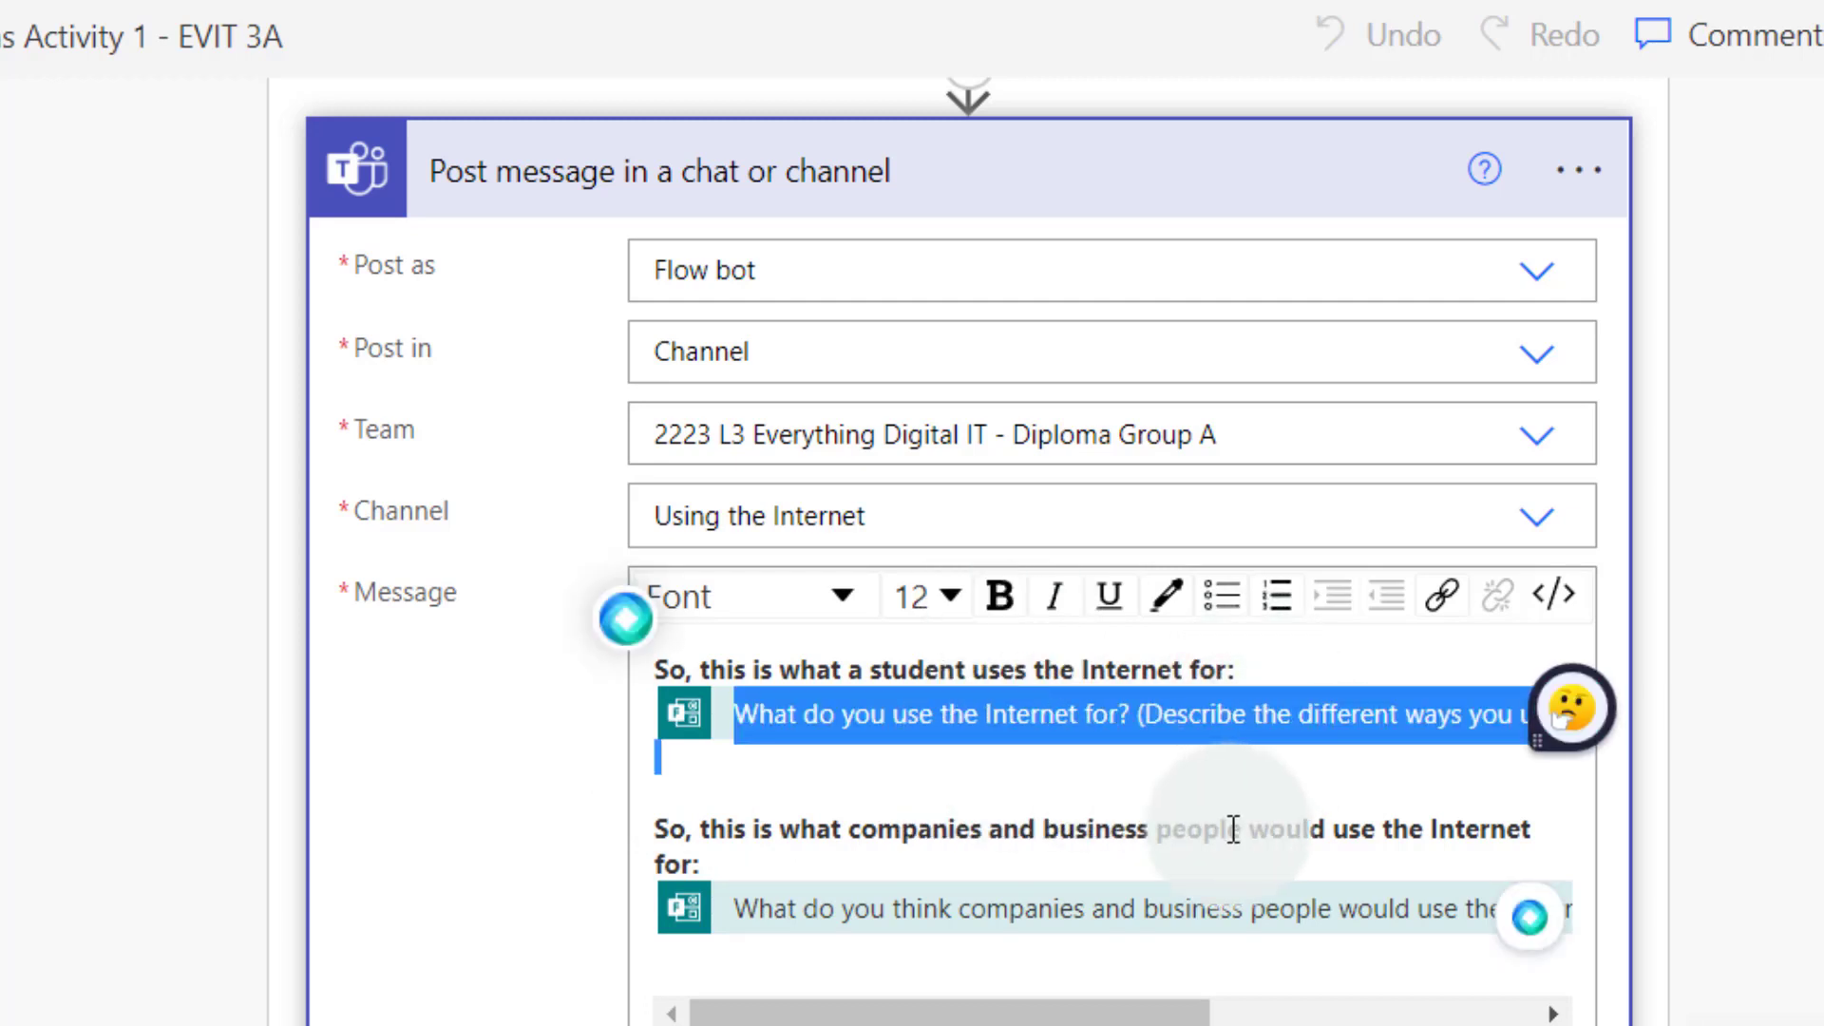
pyautogui.click(746, 925)
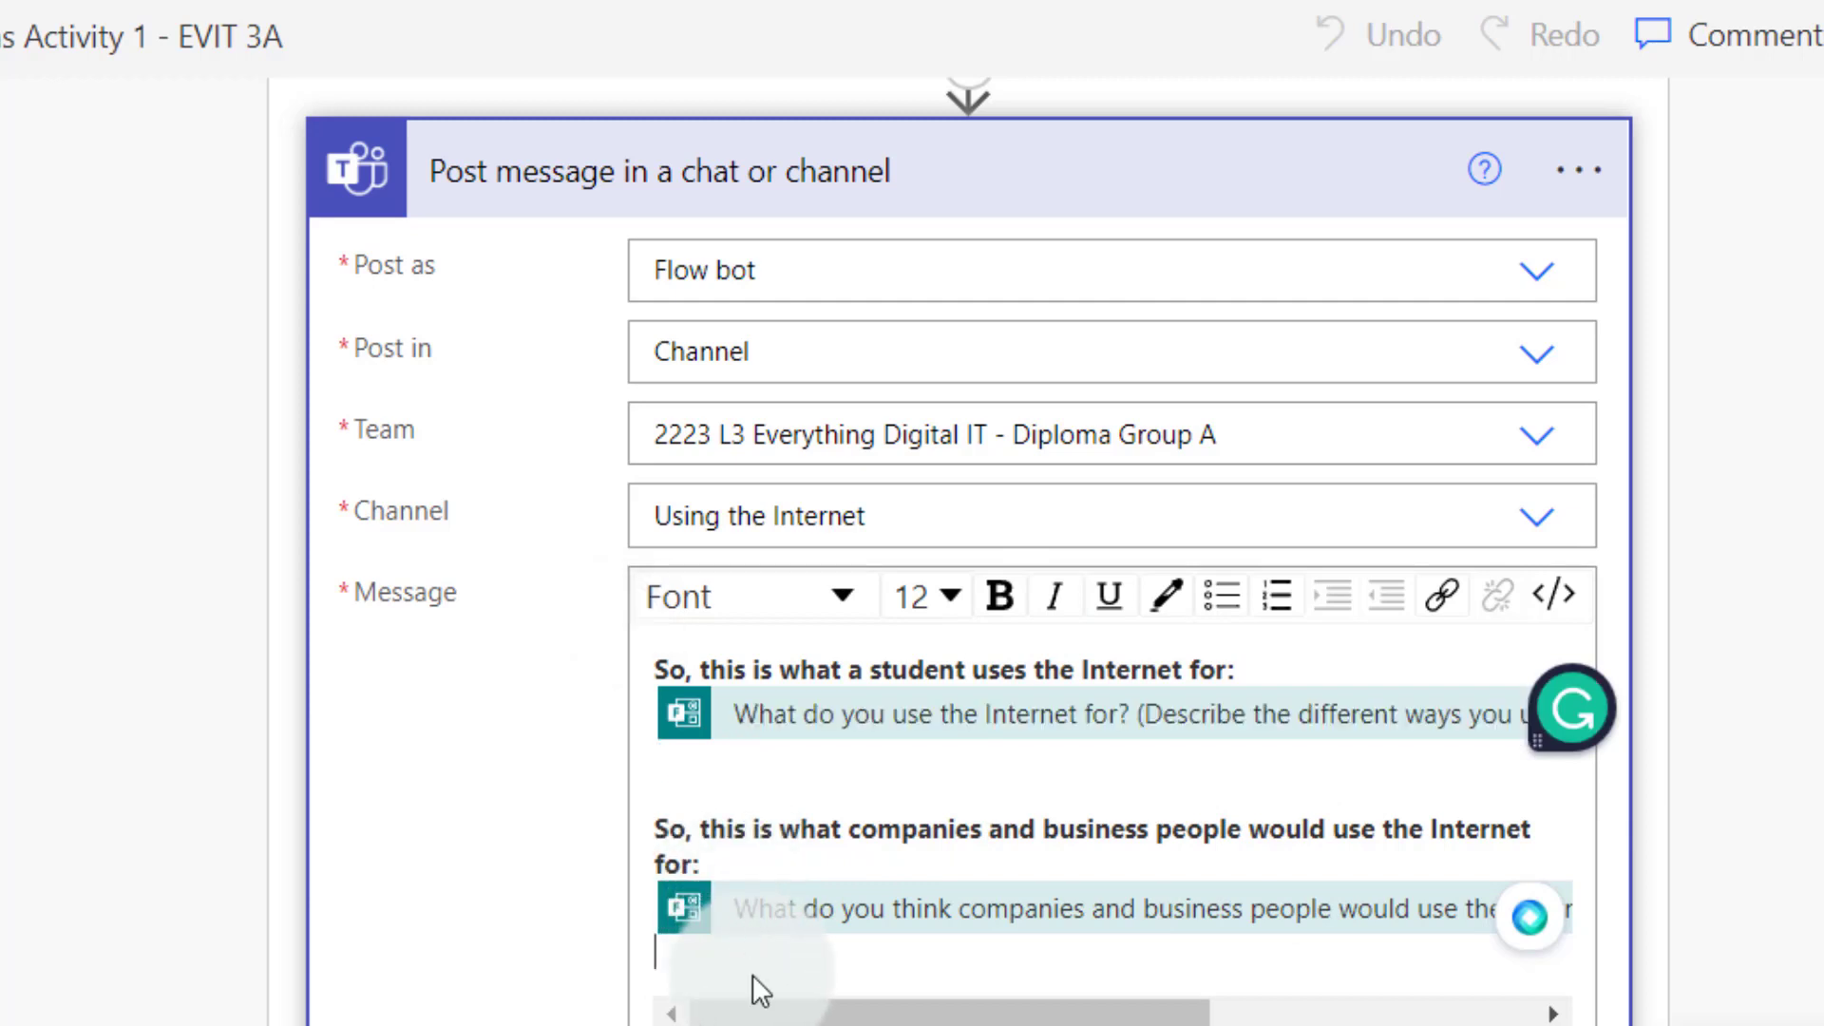
pyautogui.moveTo(725, 960); pyautogui.dragTo(733, 863)
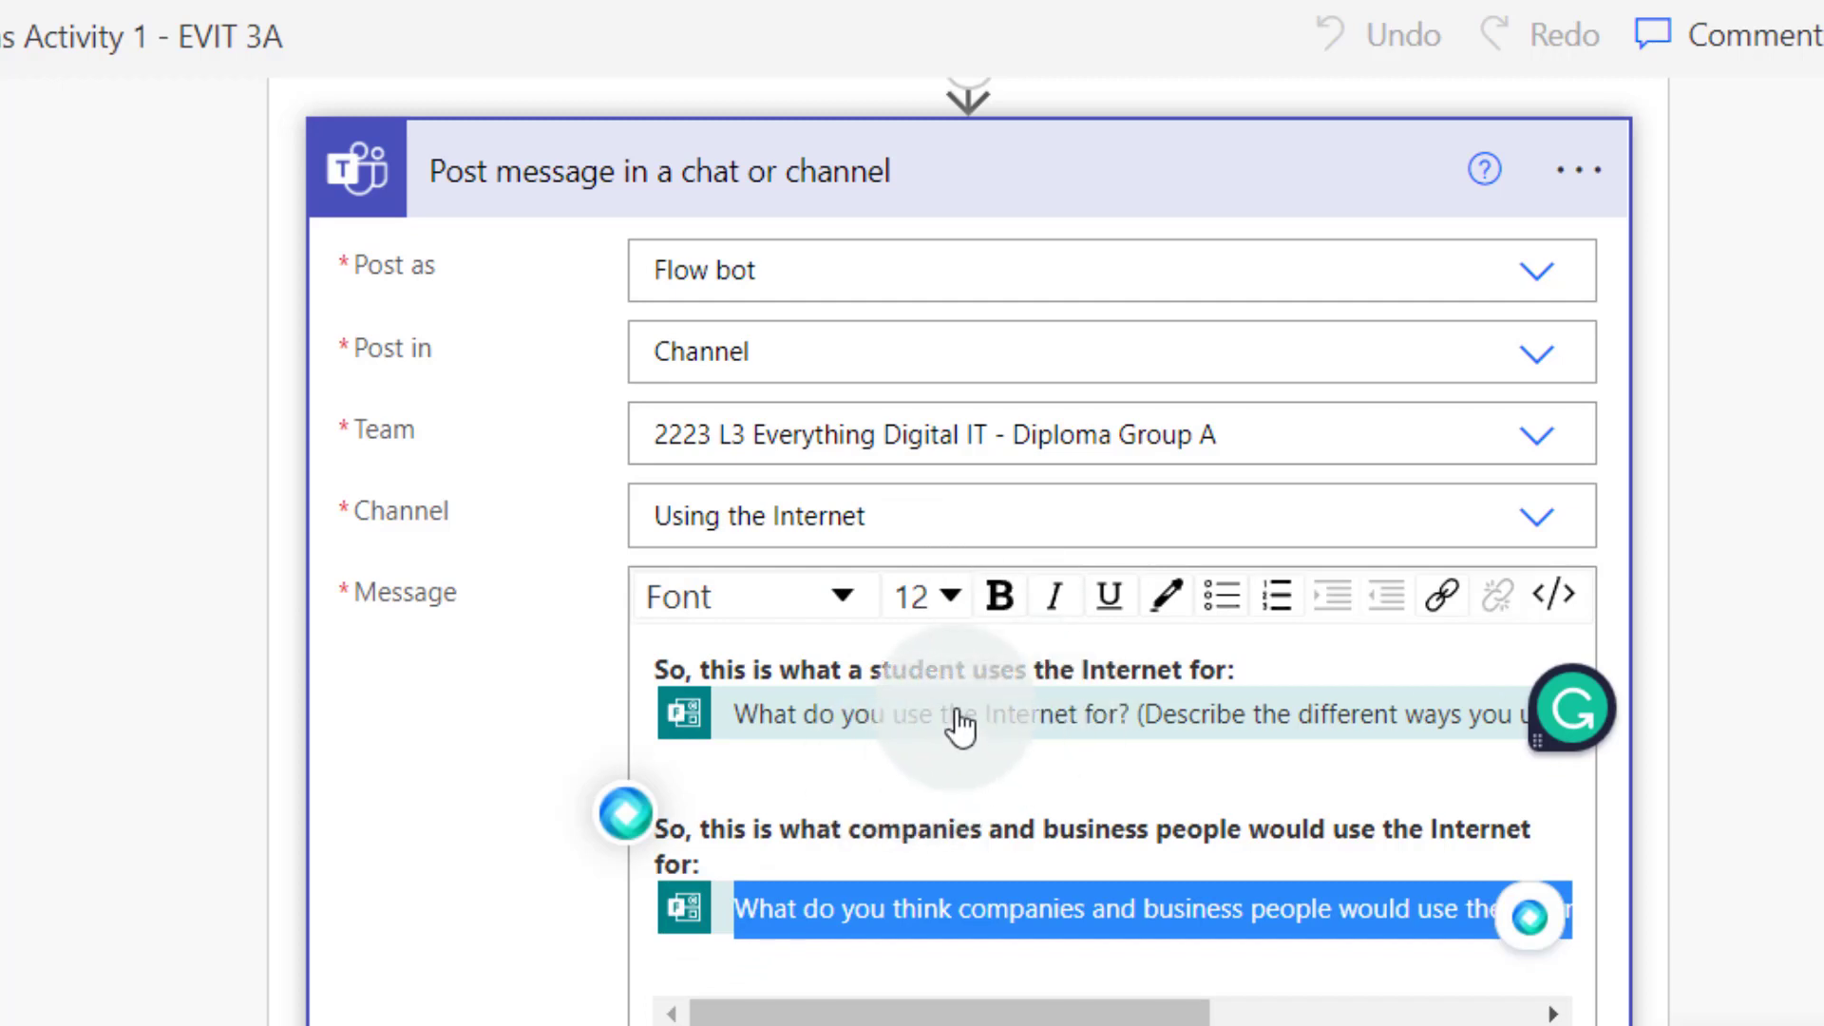
pyautogui.click(1309, 681)
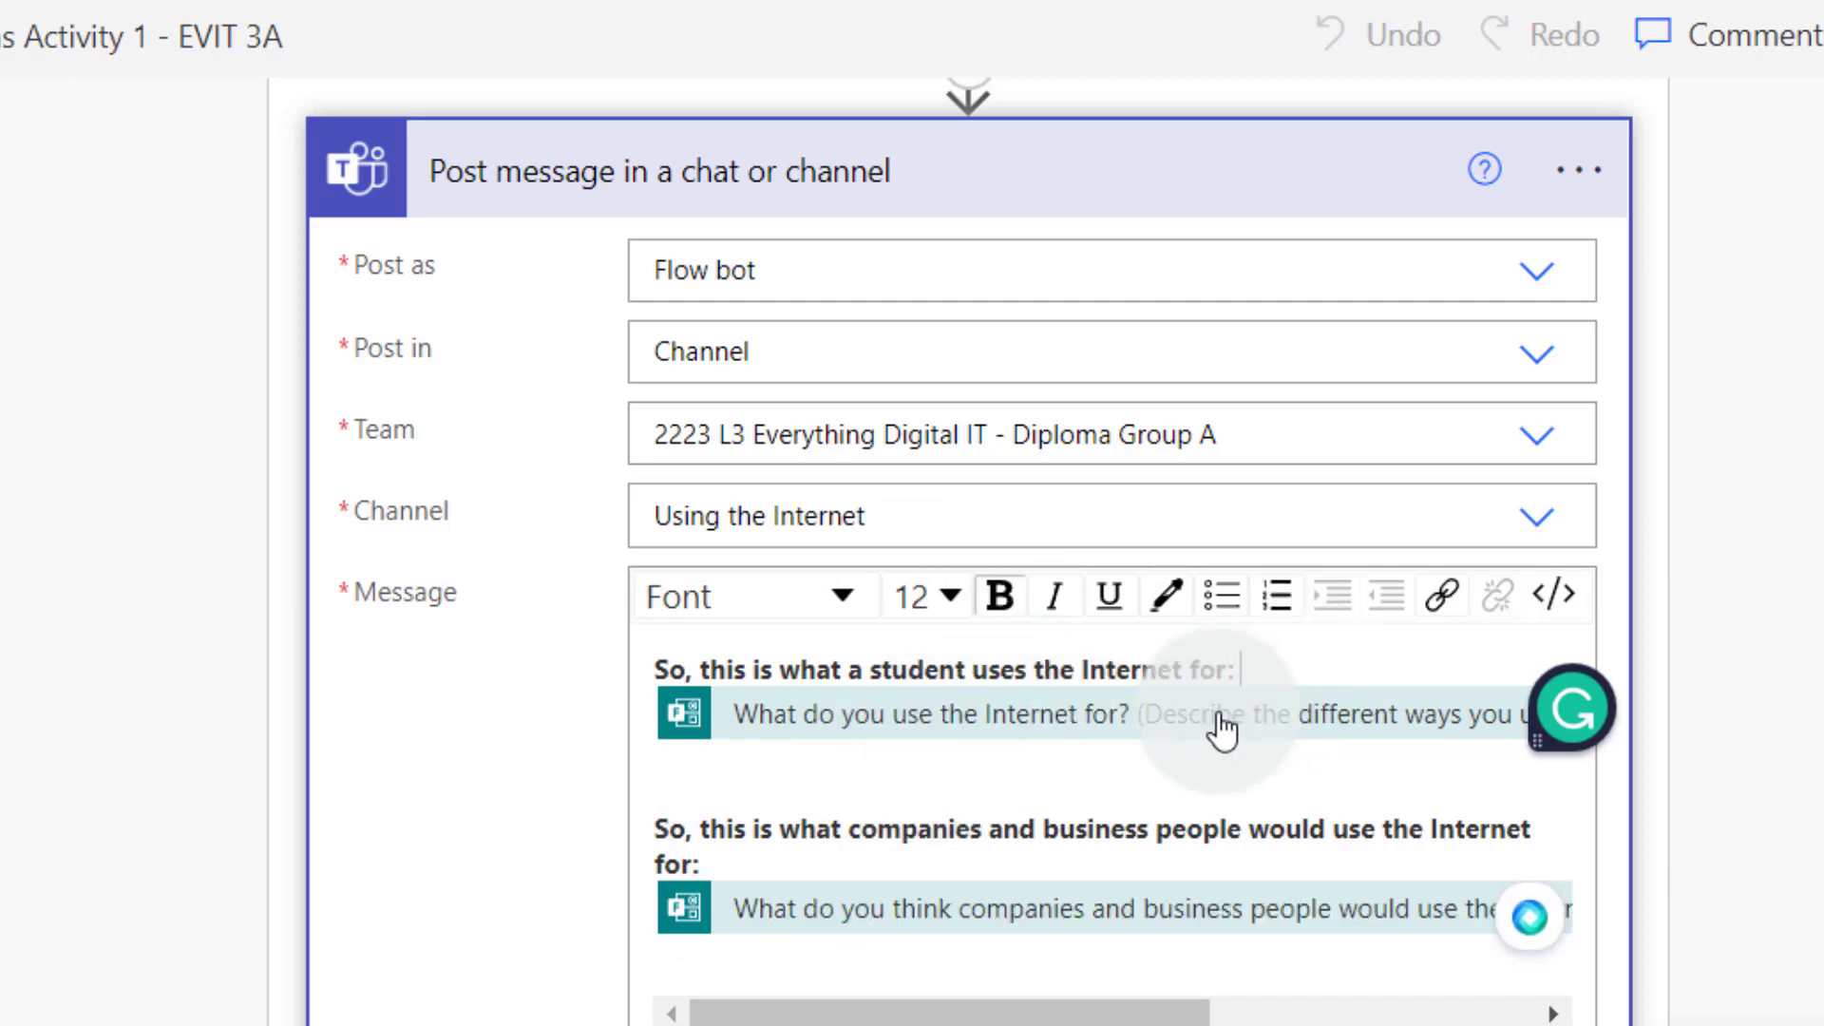
pyautogui.click(858, 763)
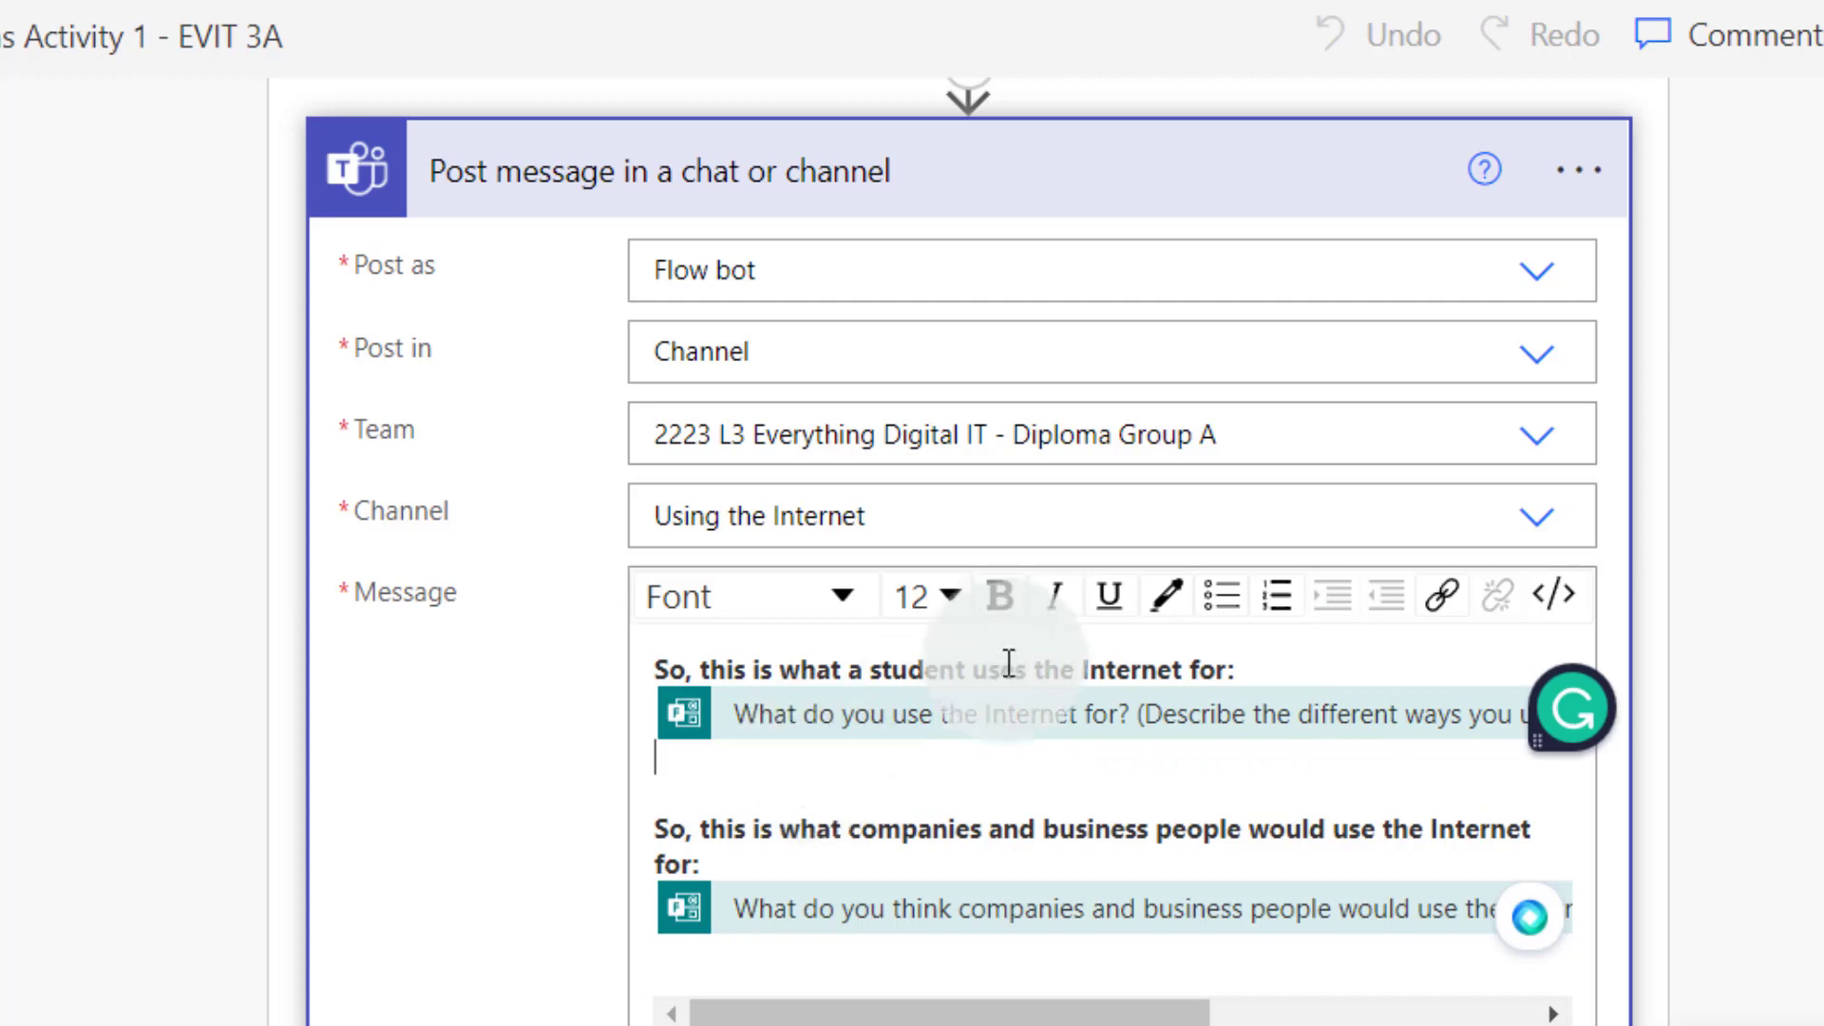
pyautogui.click(737, 713)
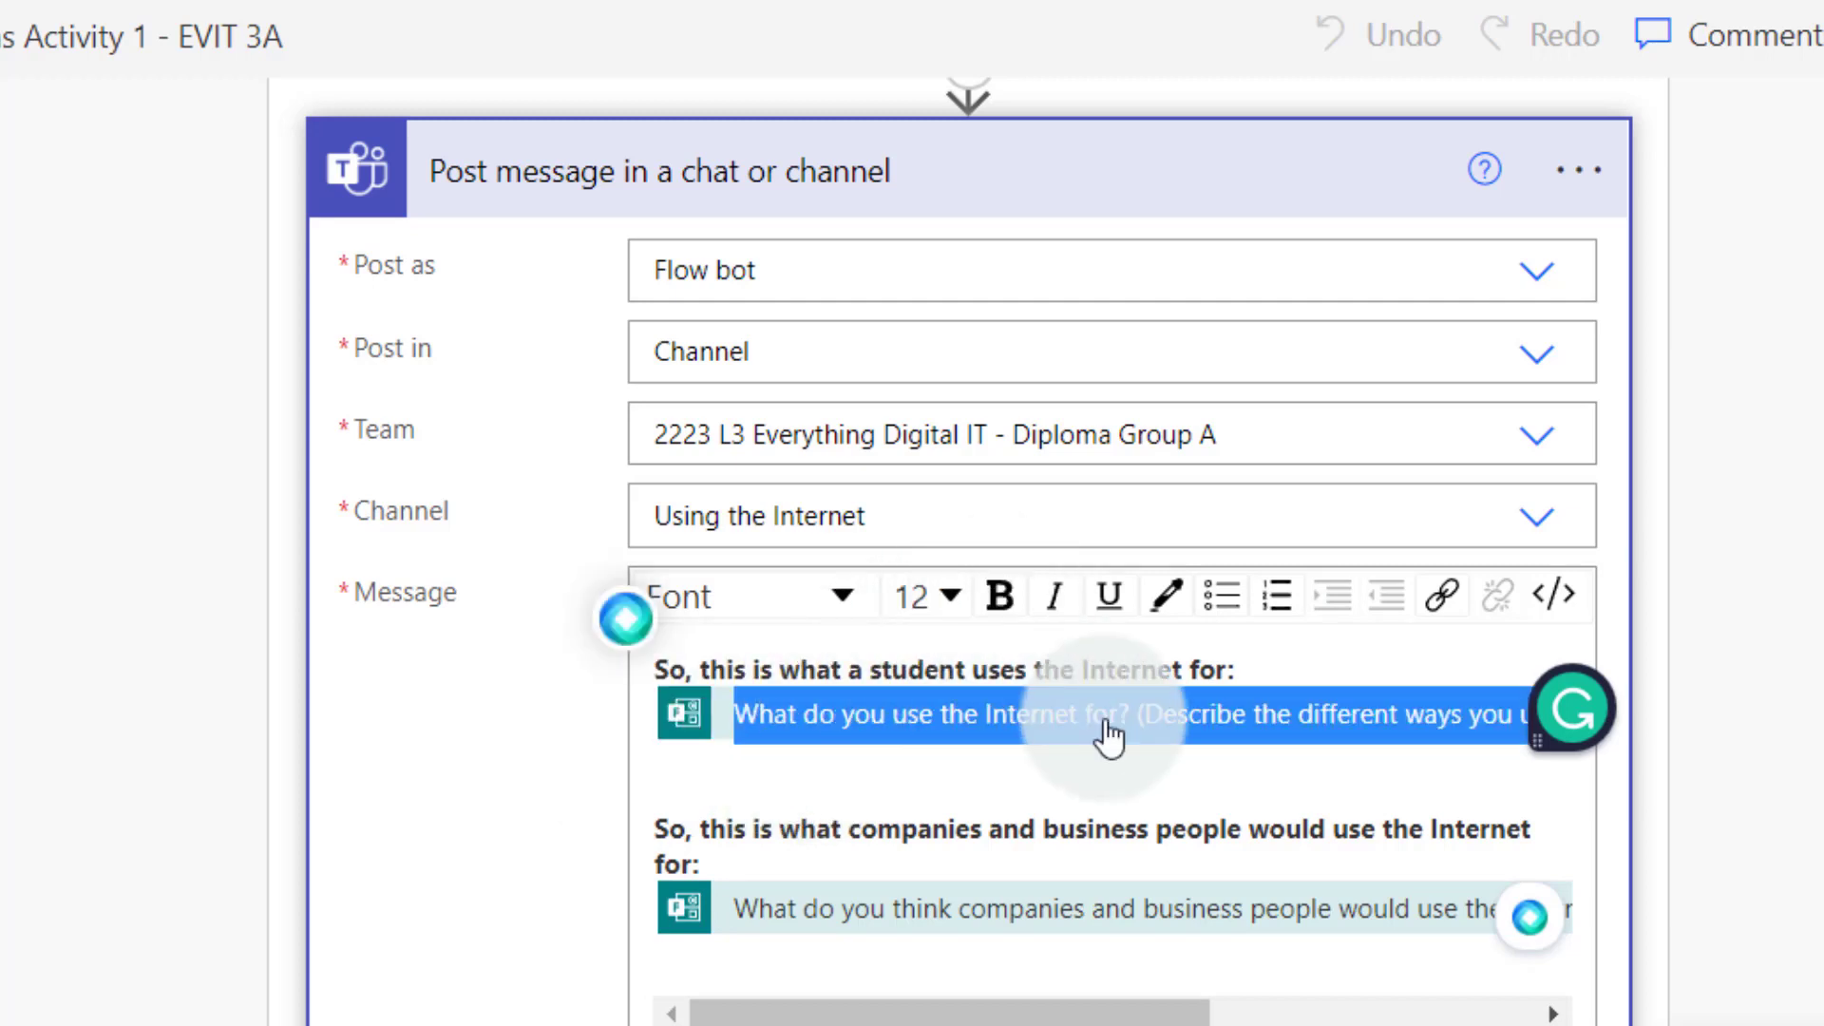
pyautogui.click(1038, 804)
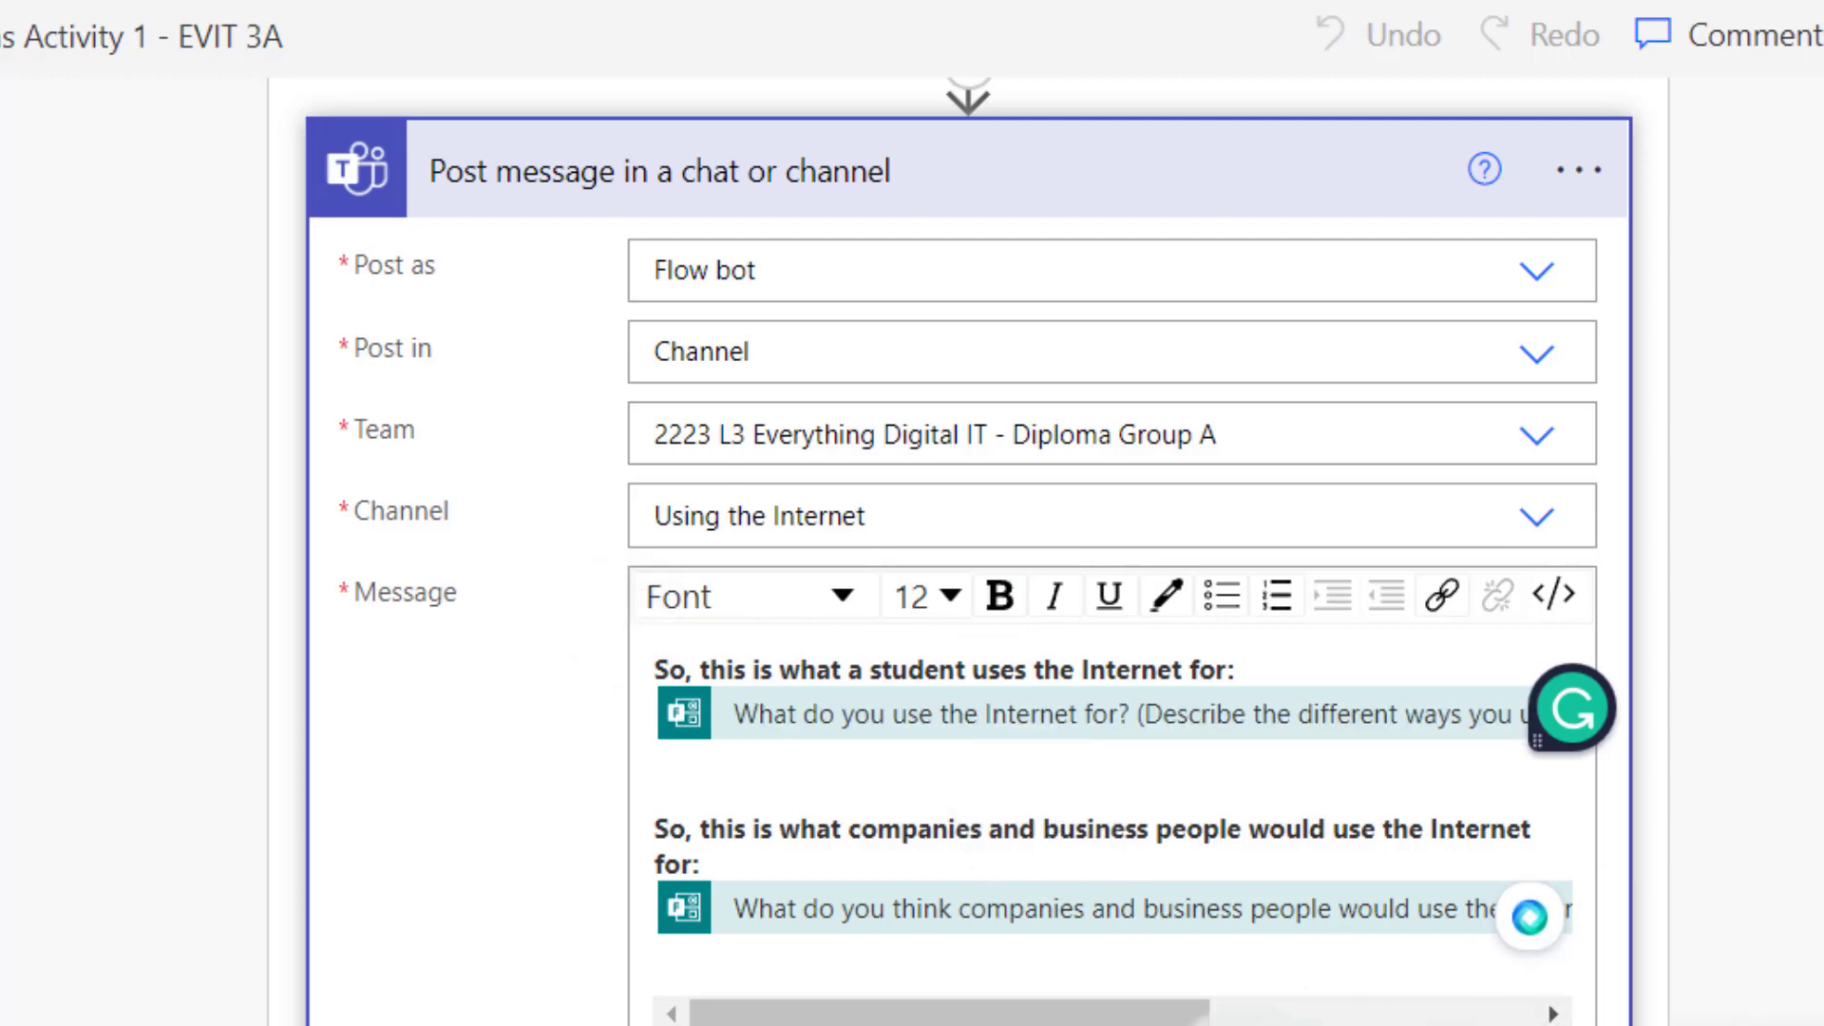
pyautogui.scroll(-2, 1039, 803)
pyautogui.scroll(5, 1131, 1019)
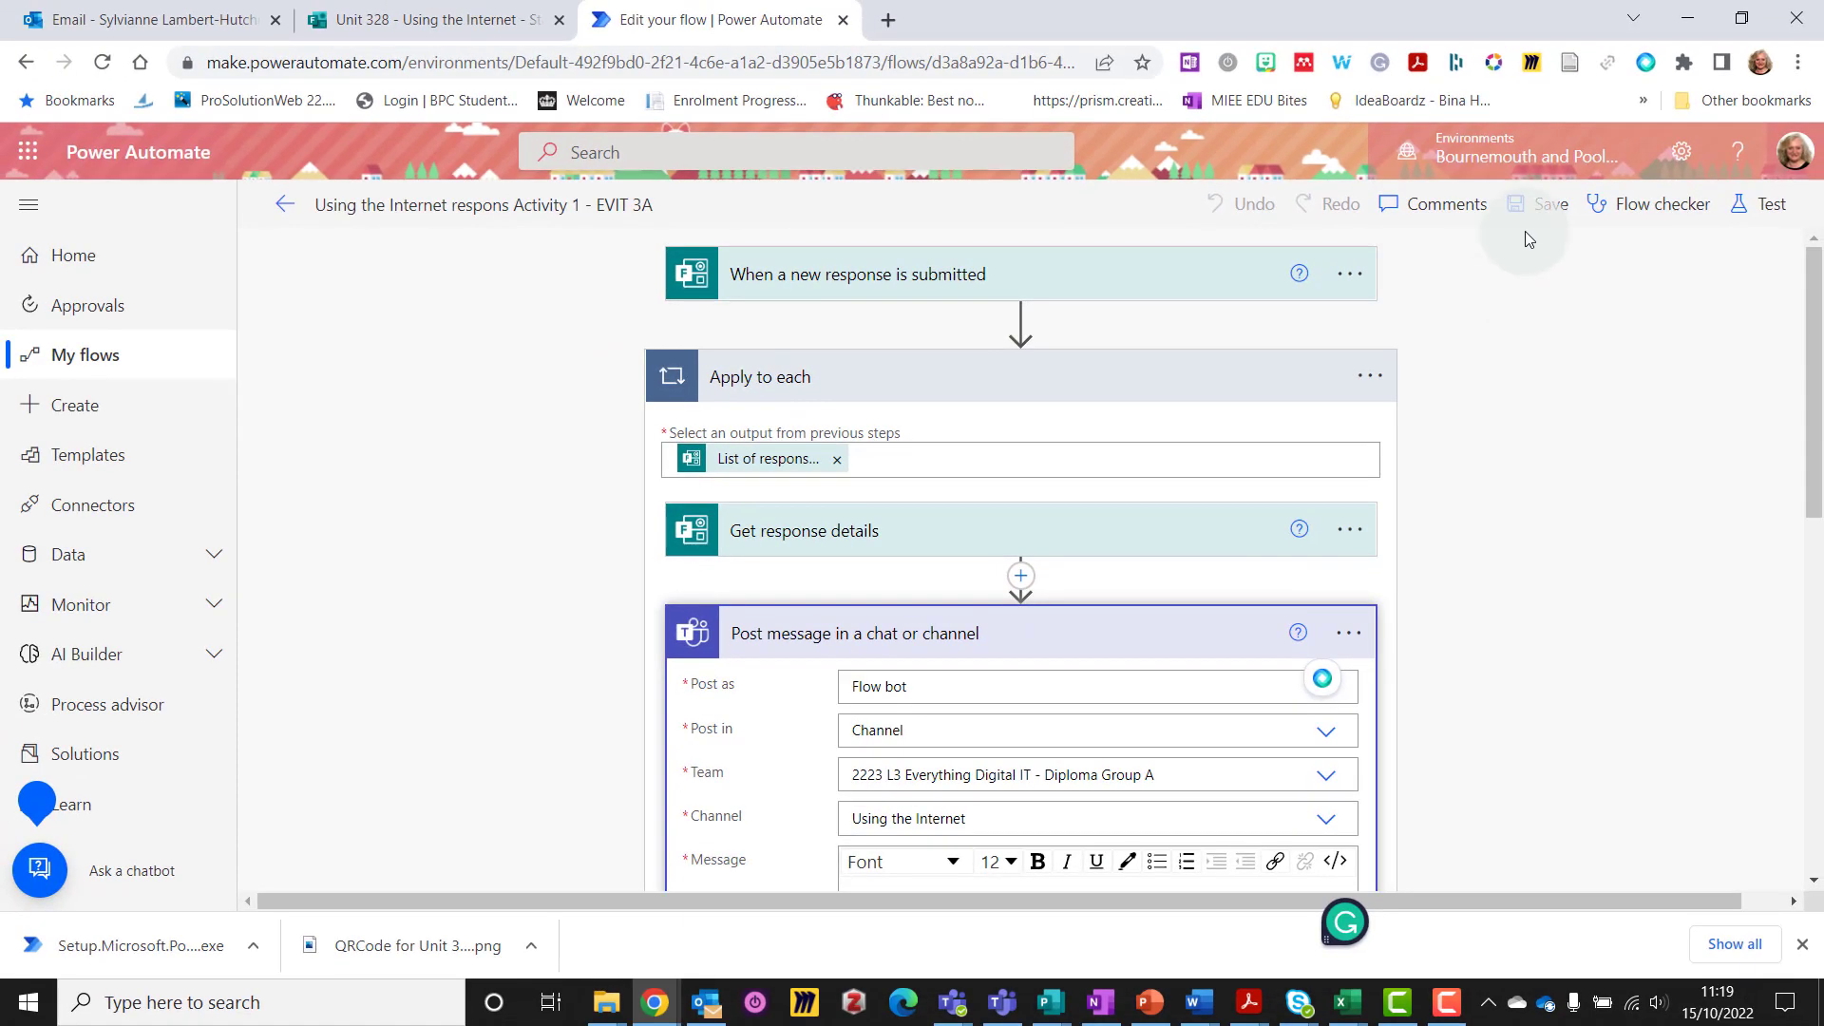
pyautogui.click(1536, 205)
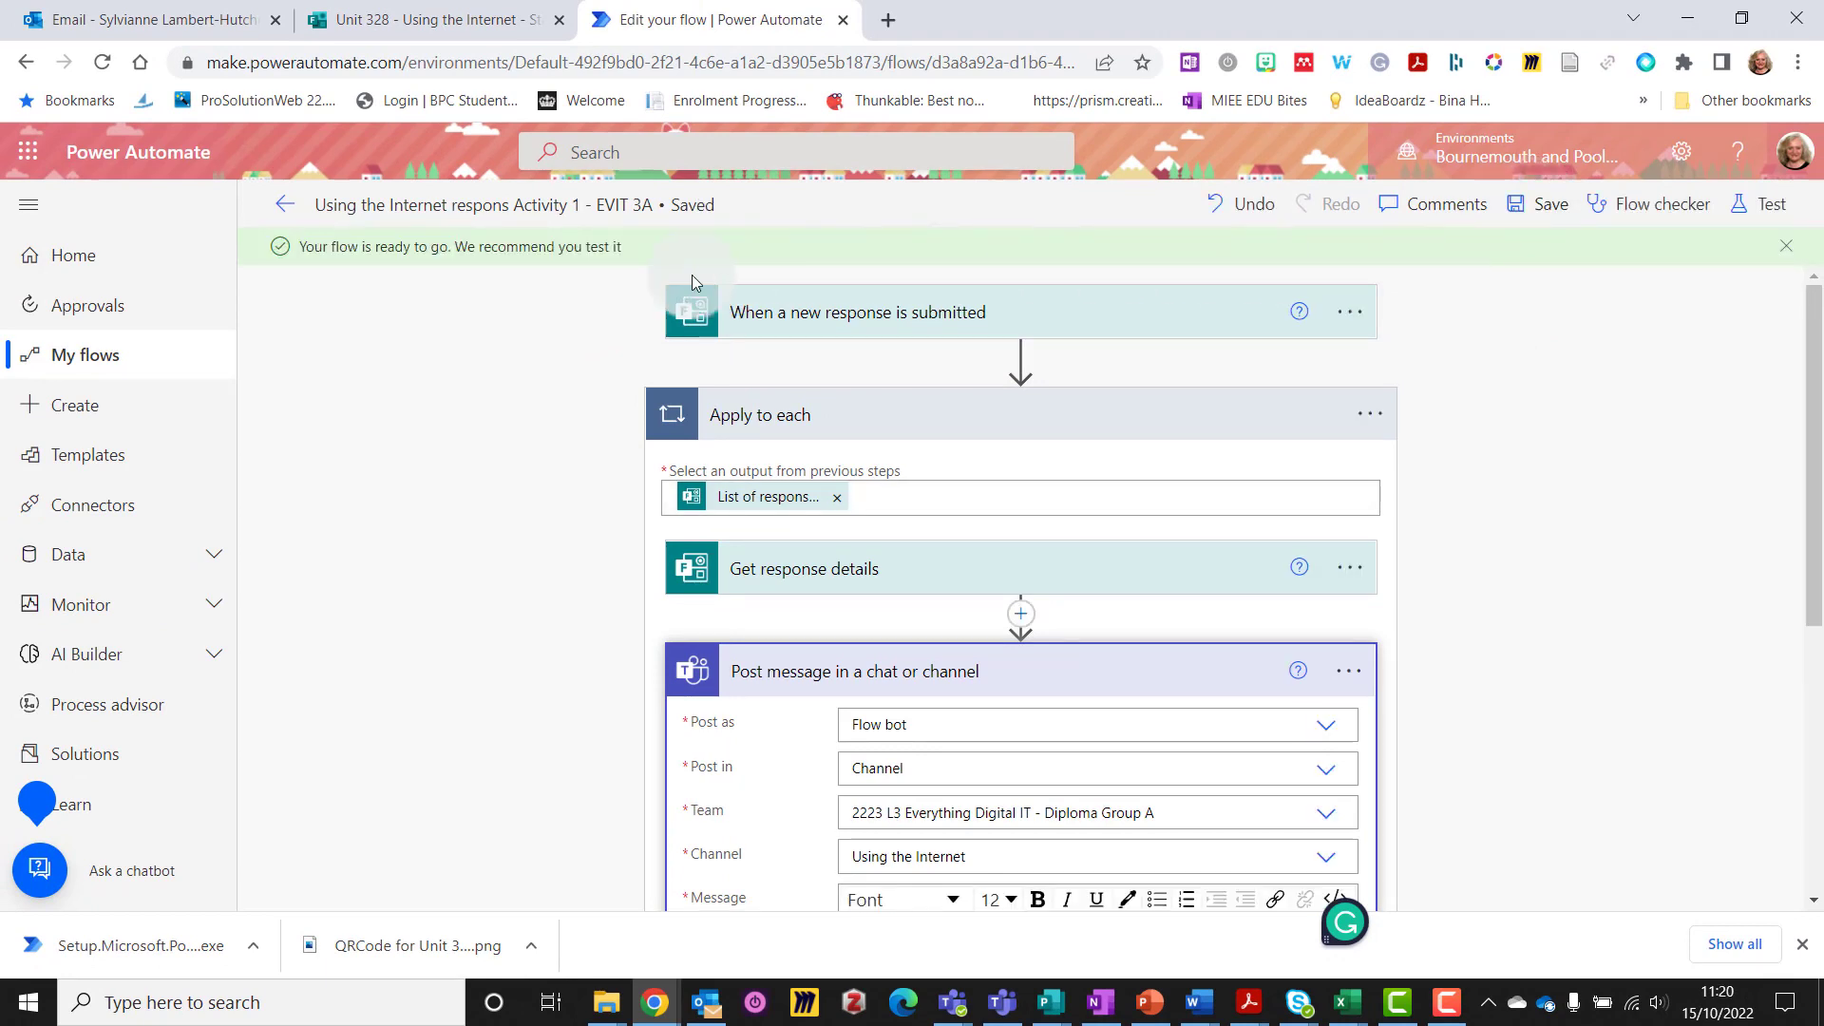
pyautogui.click(390, 17)
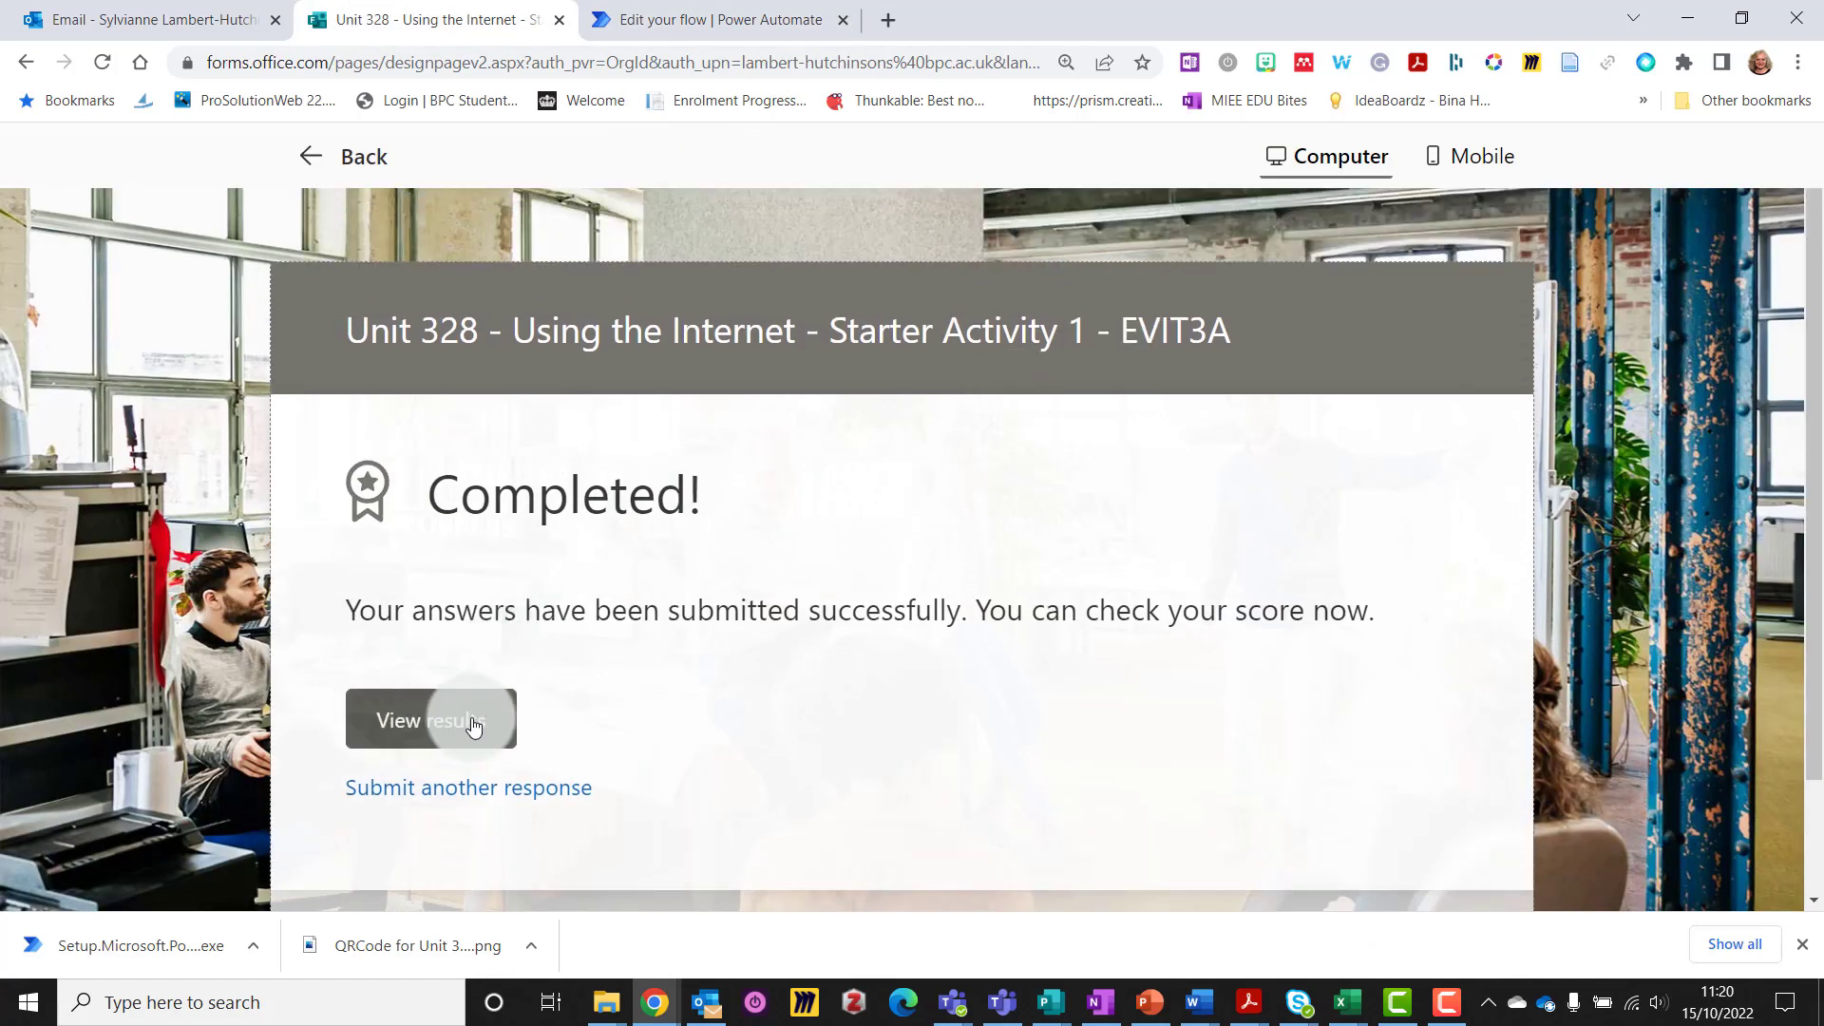
# Start another response and answer question 1 with 'Researching family tree.'
pyautogui.click(468, 789)
pyautogui.scroll(-3, 592, 646)
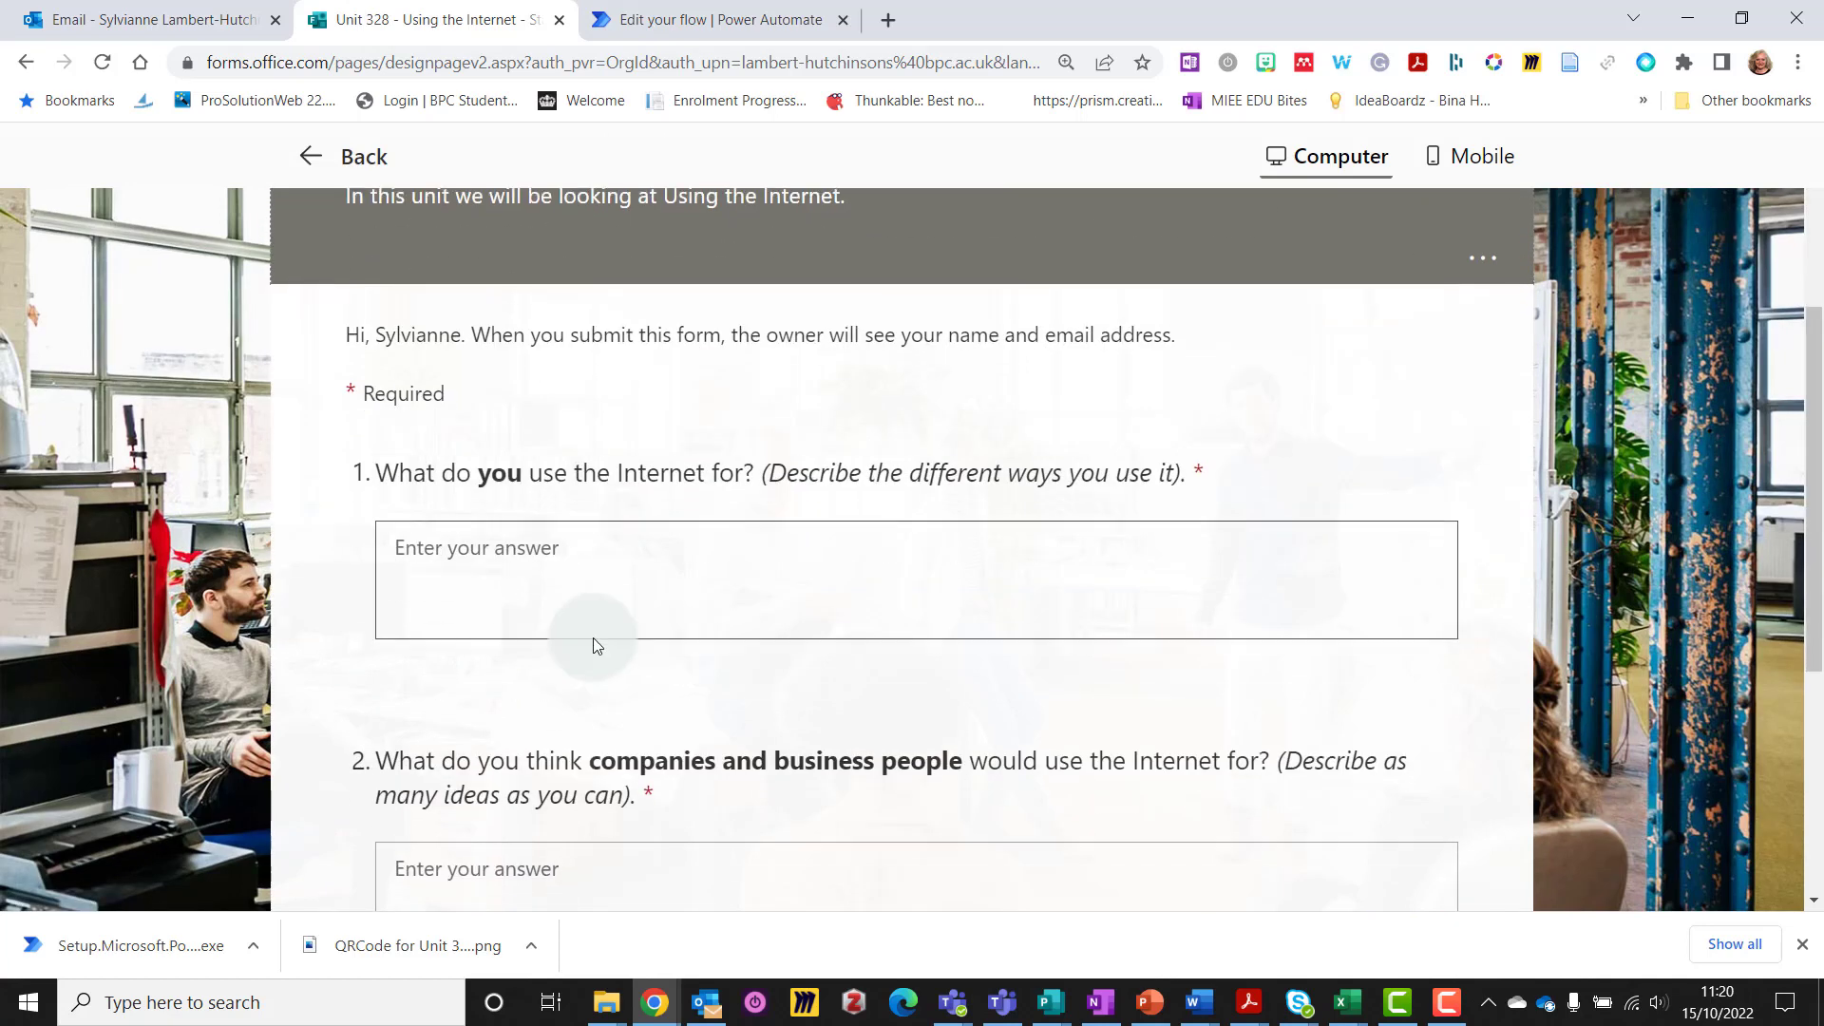
pyautogui.click(558, 588)
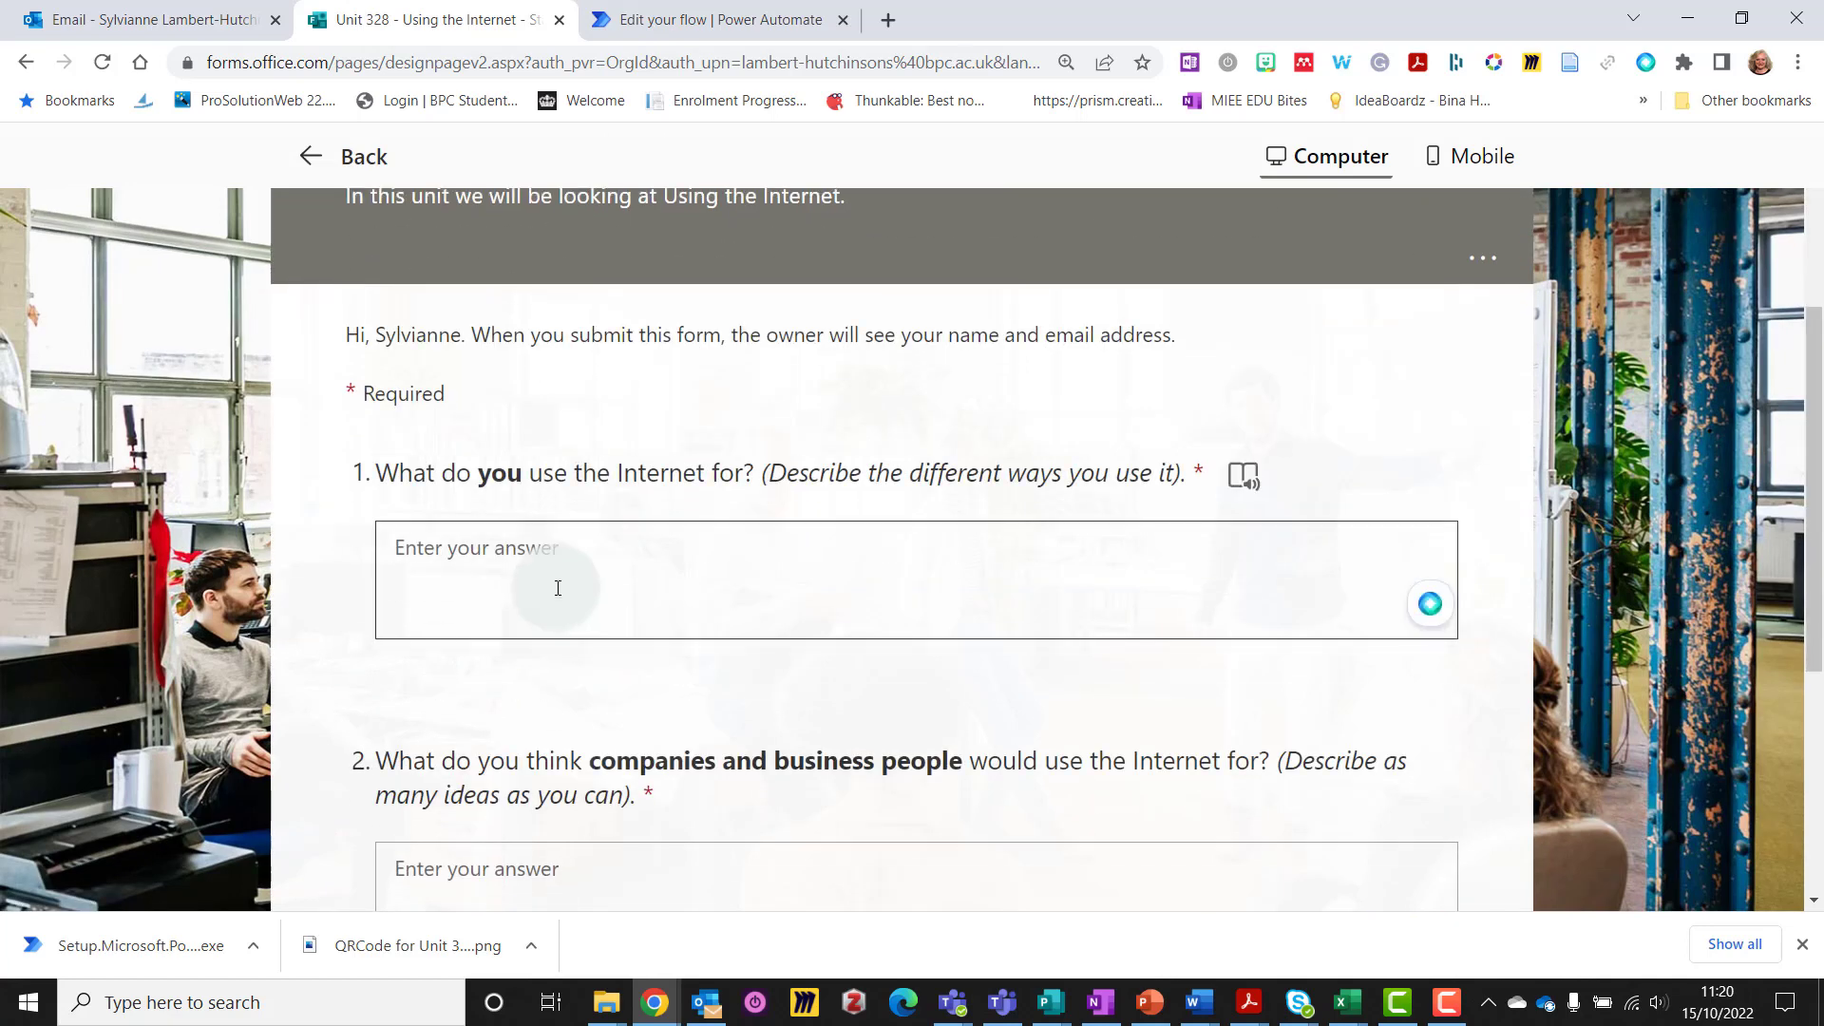
pyautogui.write('Researchi')
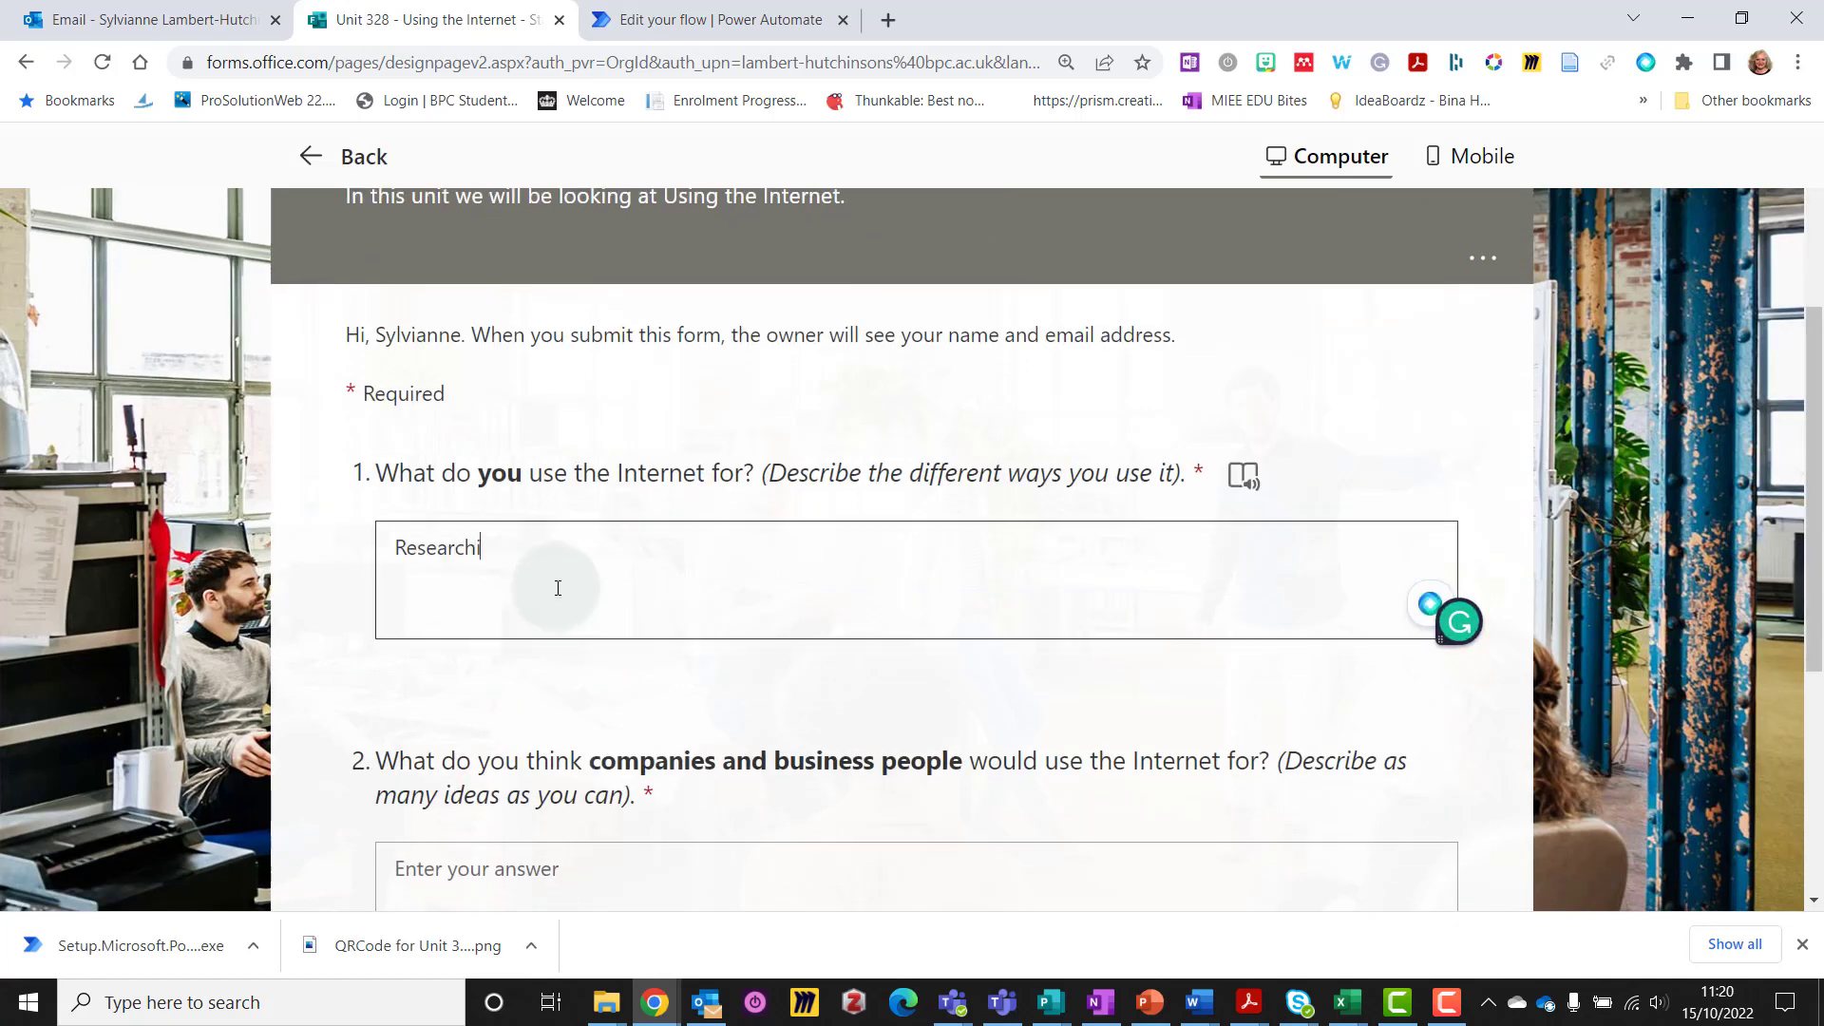
pyautogui.write('ng family tree')
pyautogui.scroll(-2, 558, 588)
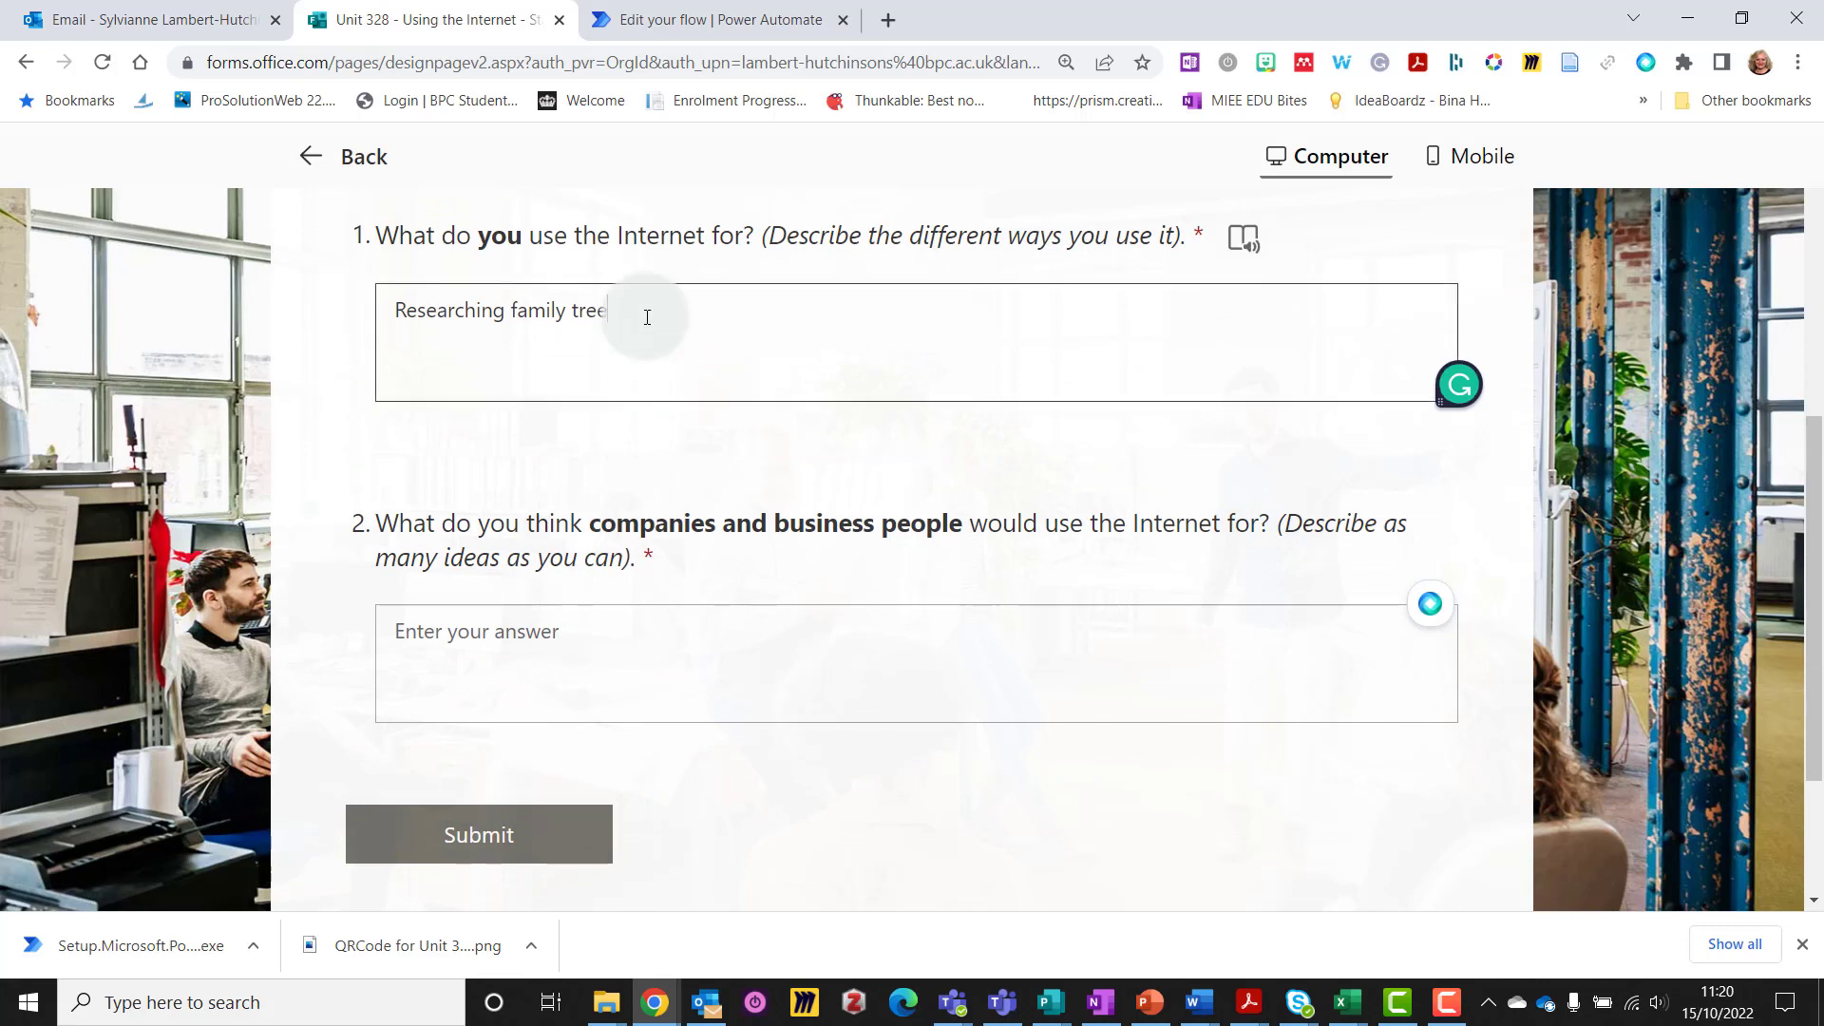
pyautogui.write('.')
# Answer question 2 about researching competitors and navigating to appointments using online maps, then submit
pyautogui.click(560, 655)
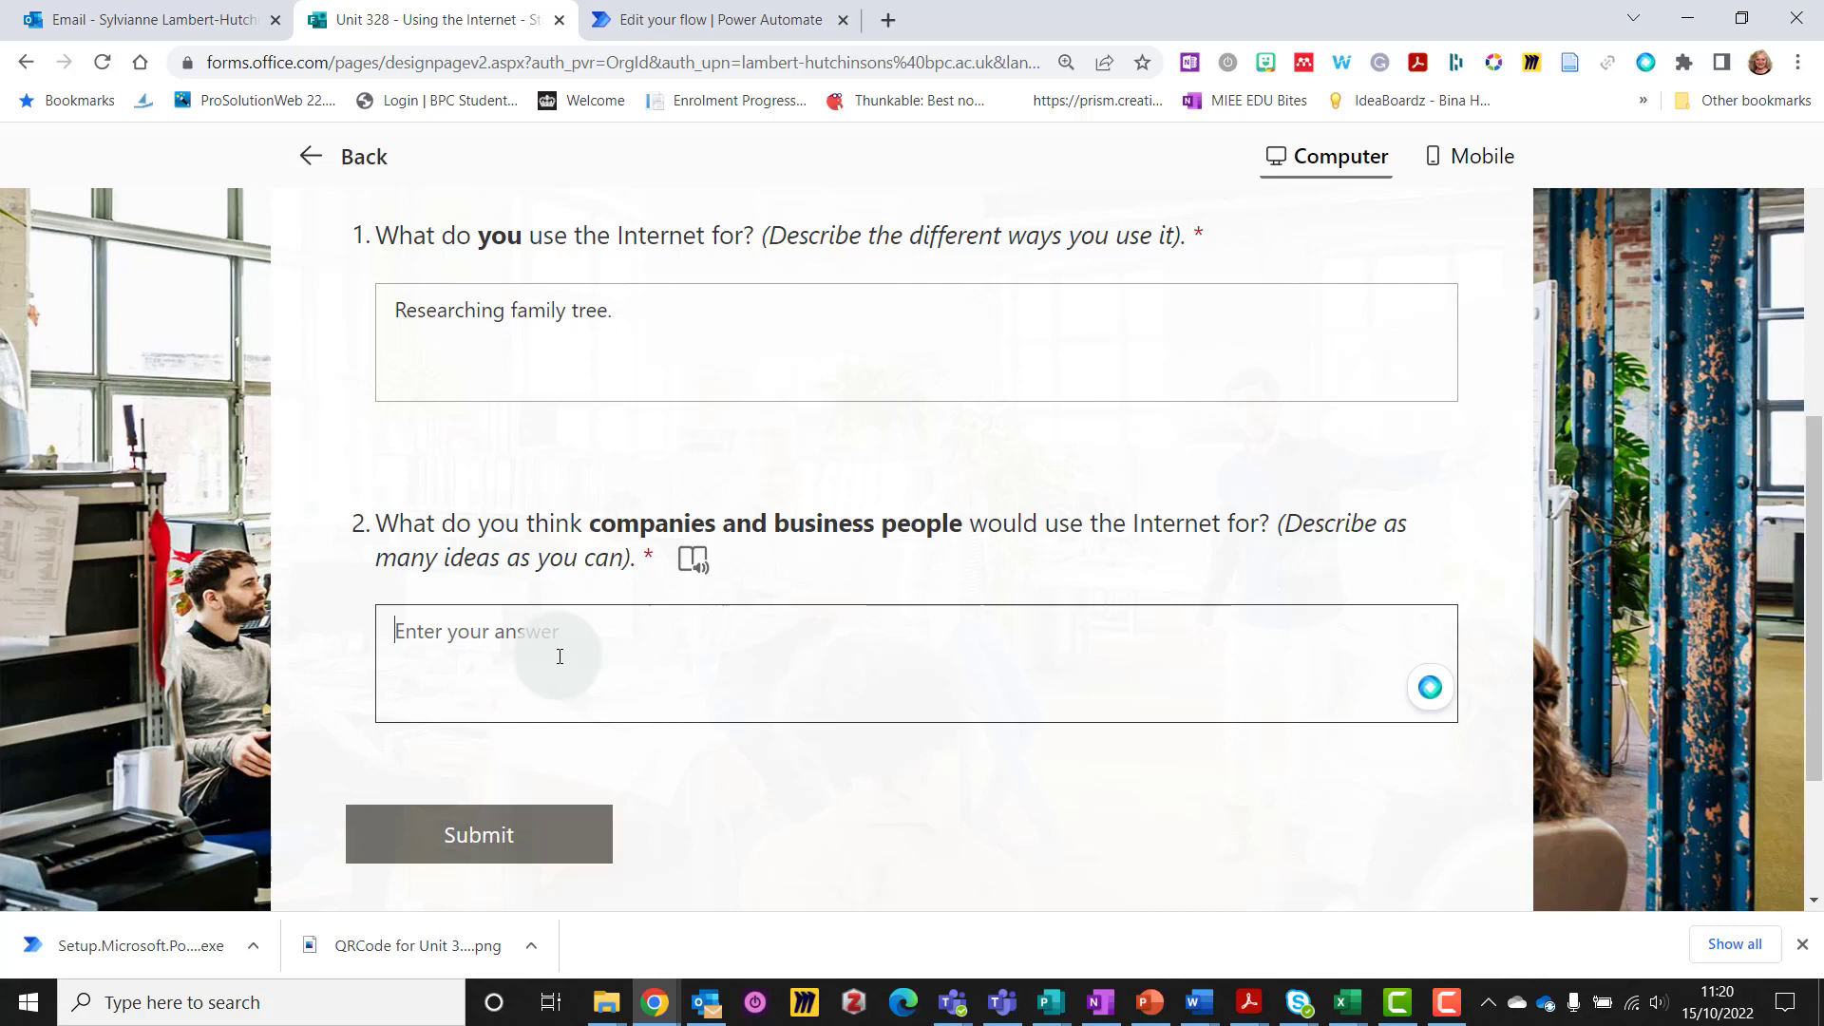
pyautogui.write('rea')
pyautogui.press('BackSpace')
pyautogui.press('BackSpace')
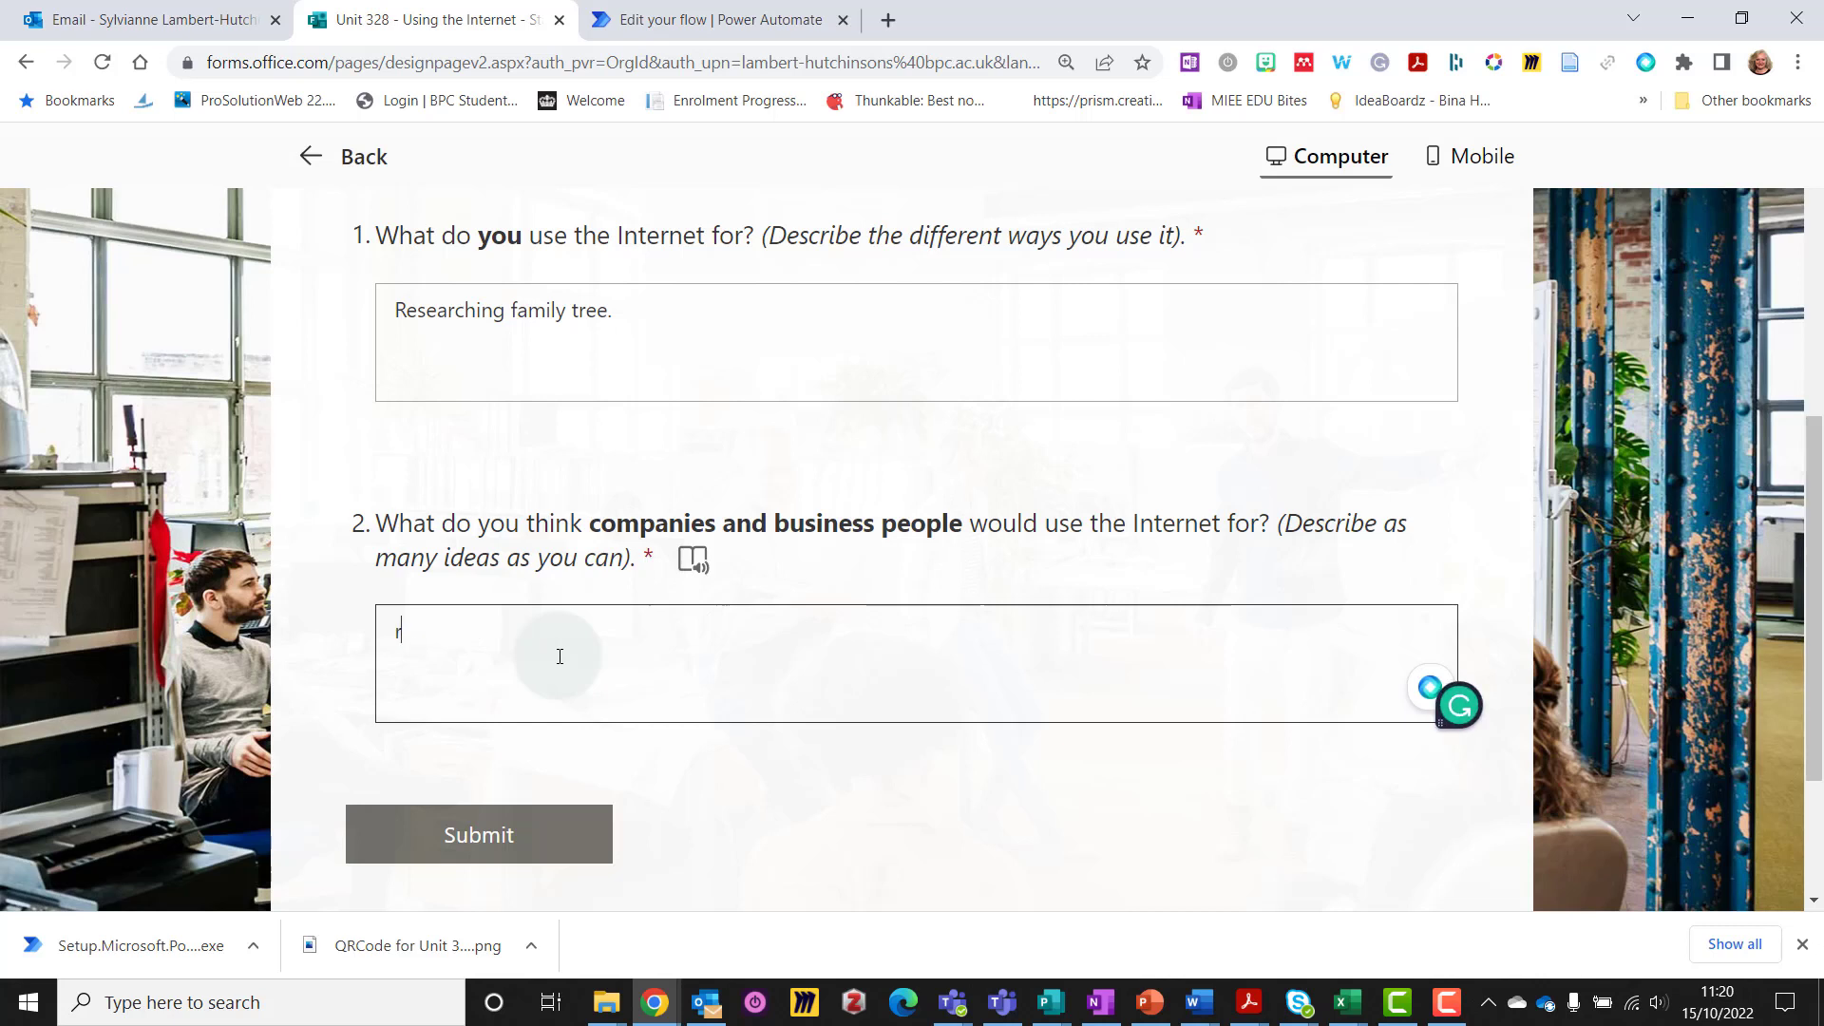
pyautogui.write('r')
pyautogui.press('BackSpace')
pyautogui.write('earching competitors. ')
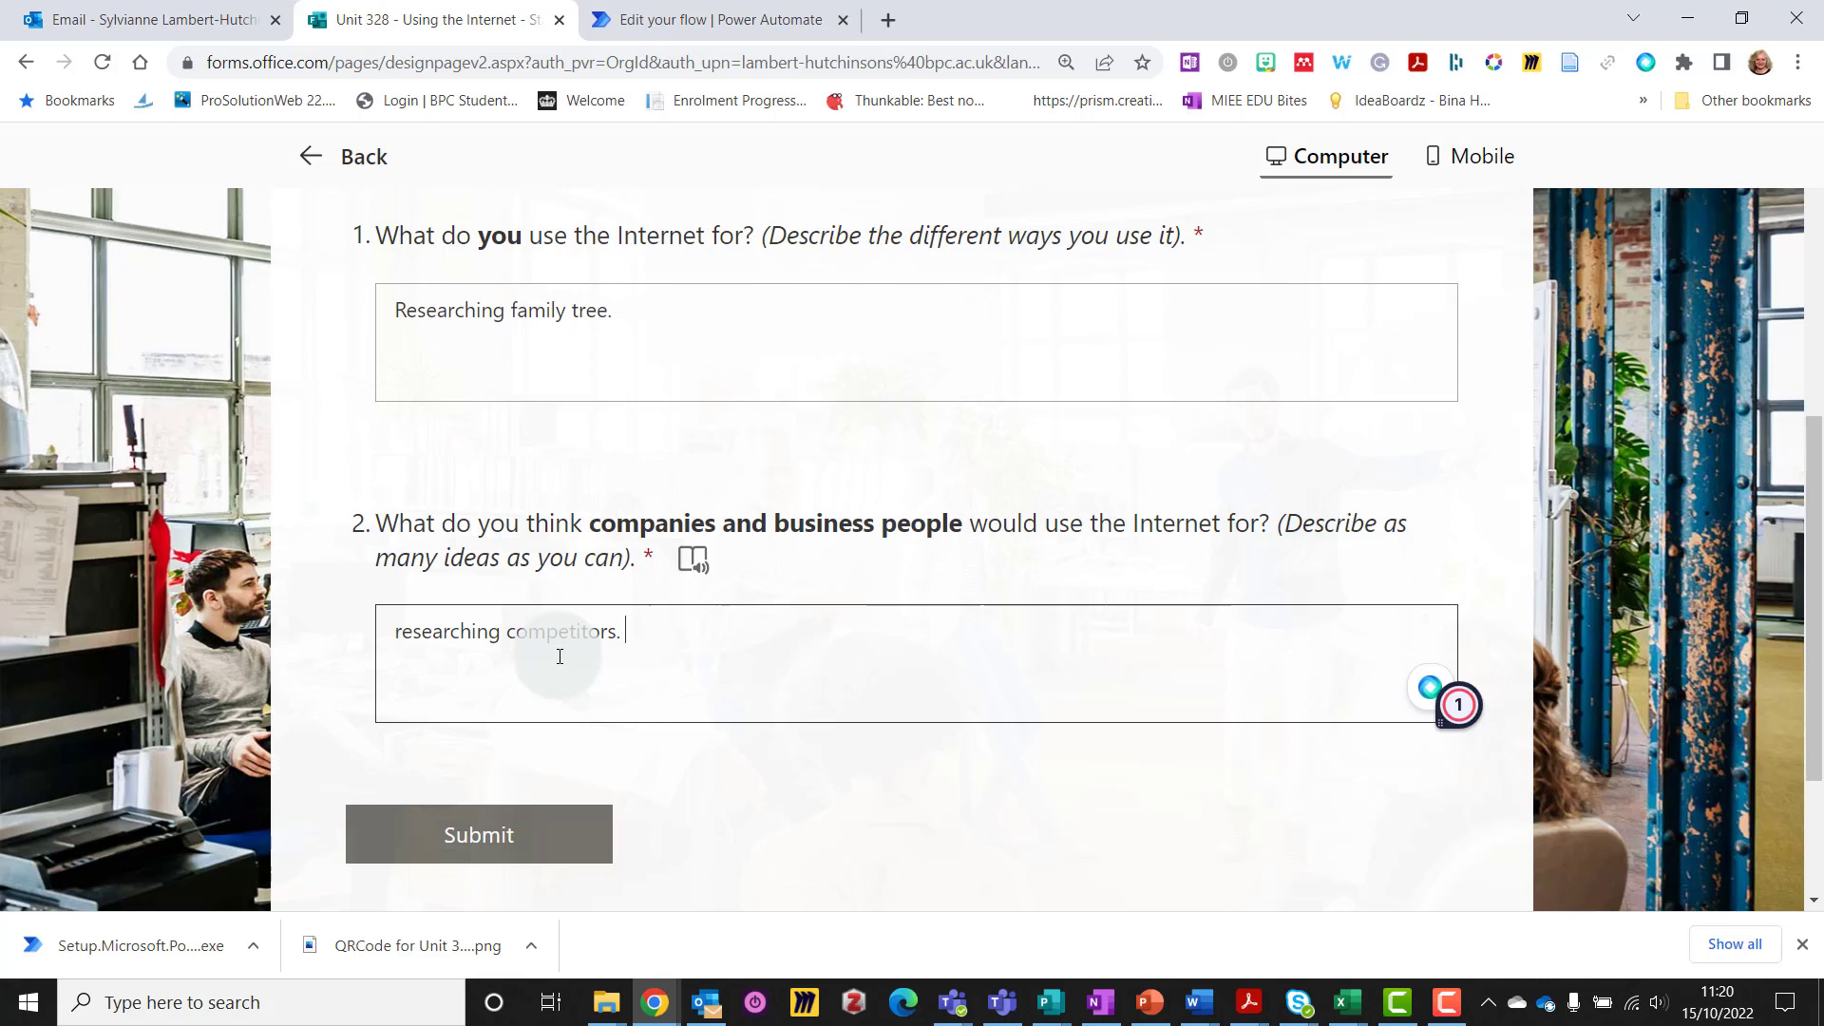
pyautogui.write('Navigating to appoint')
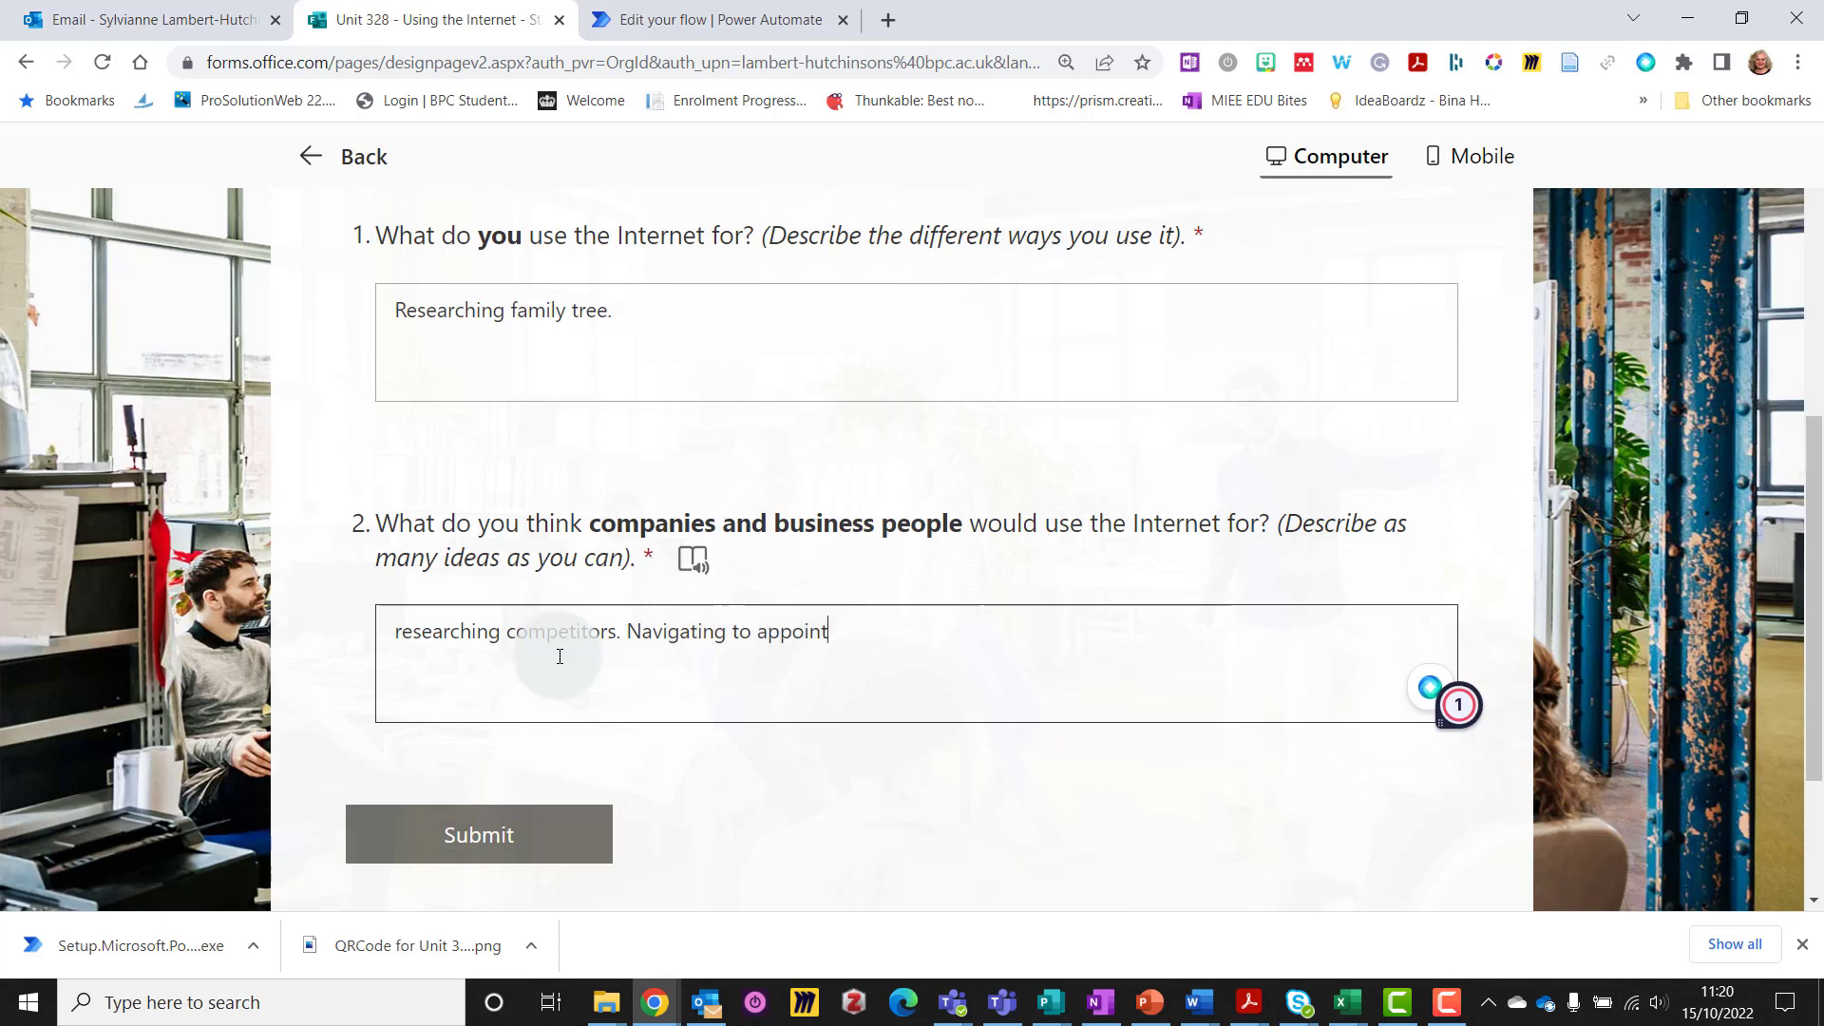
pyautogui.write('ments usin')
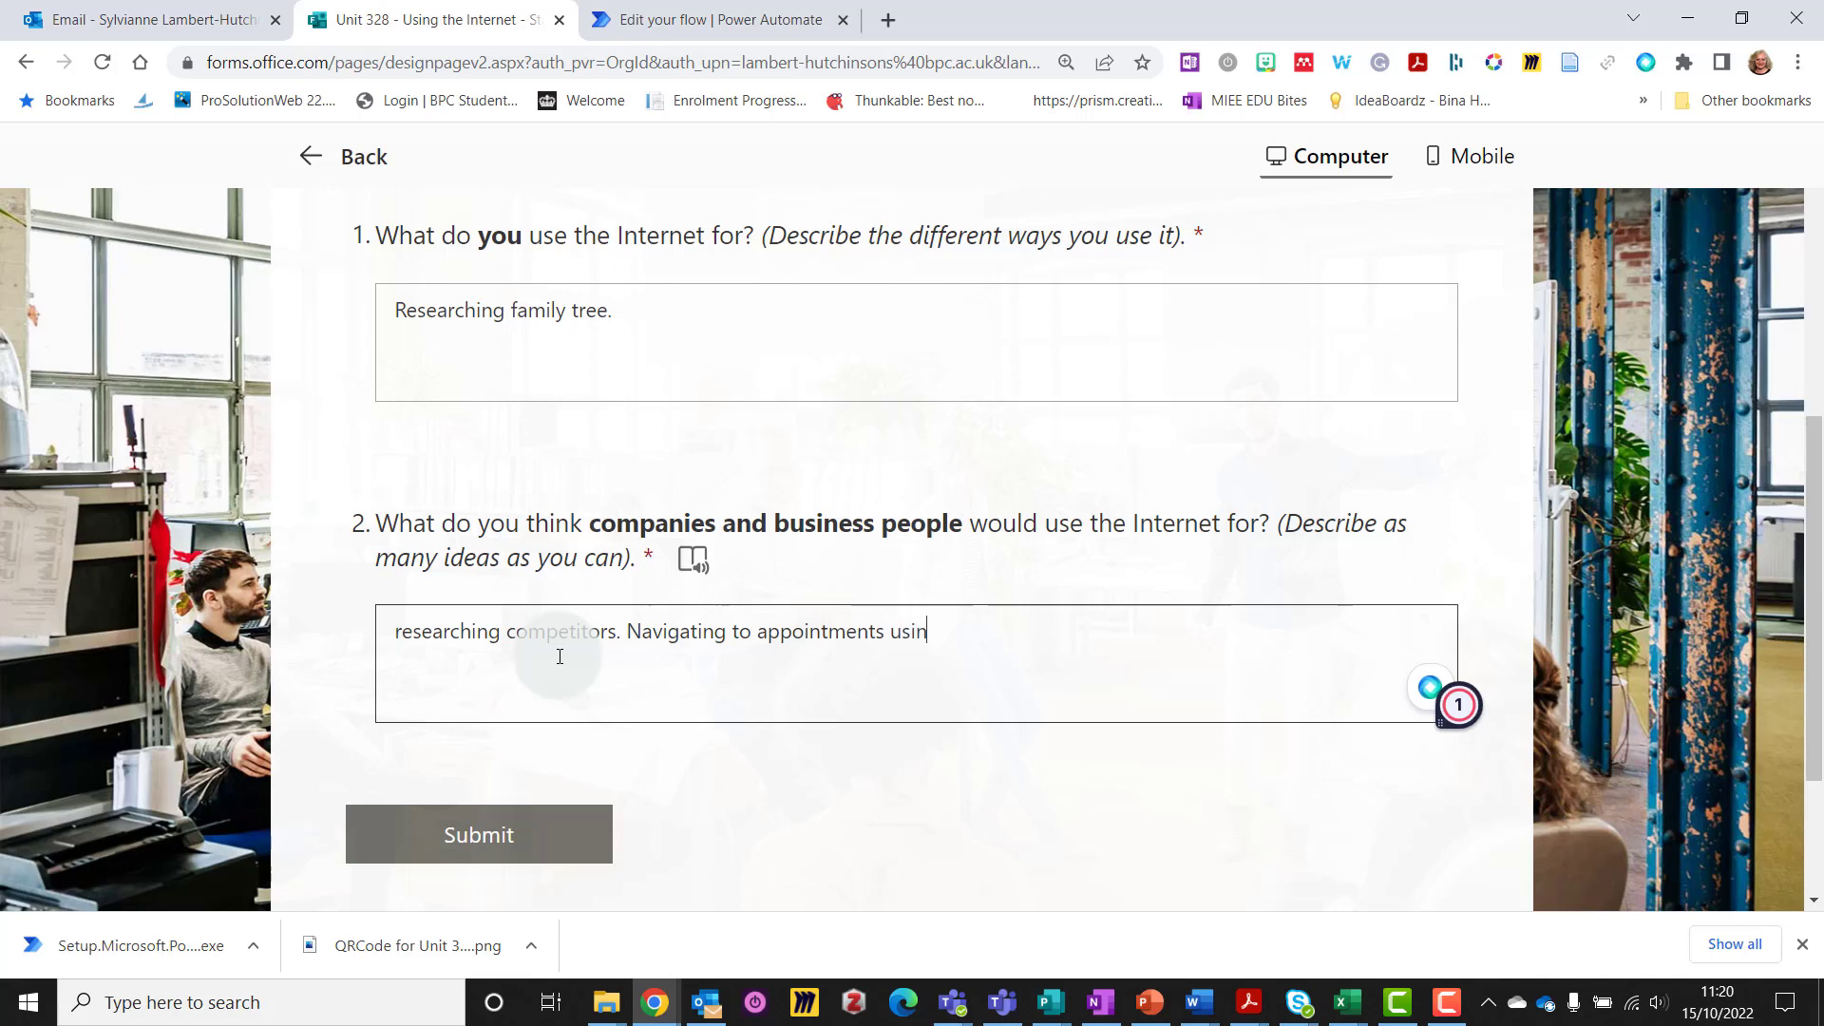
pyautogui.write('g online maps.')
pyautogui.click(472, 830)
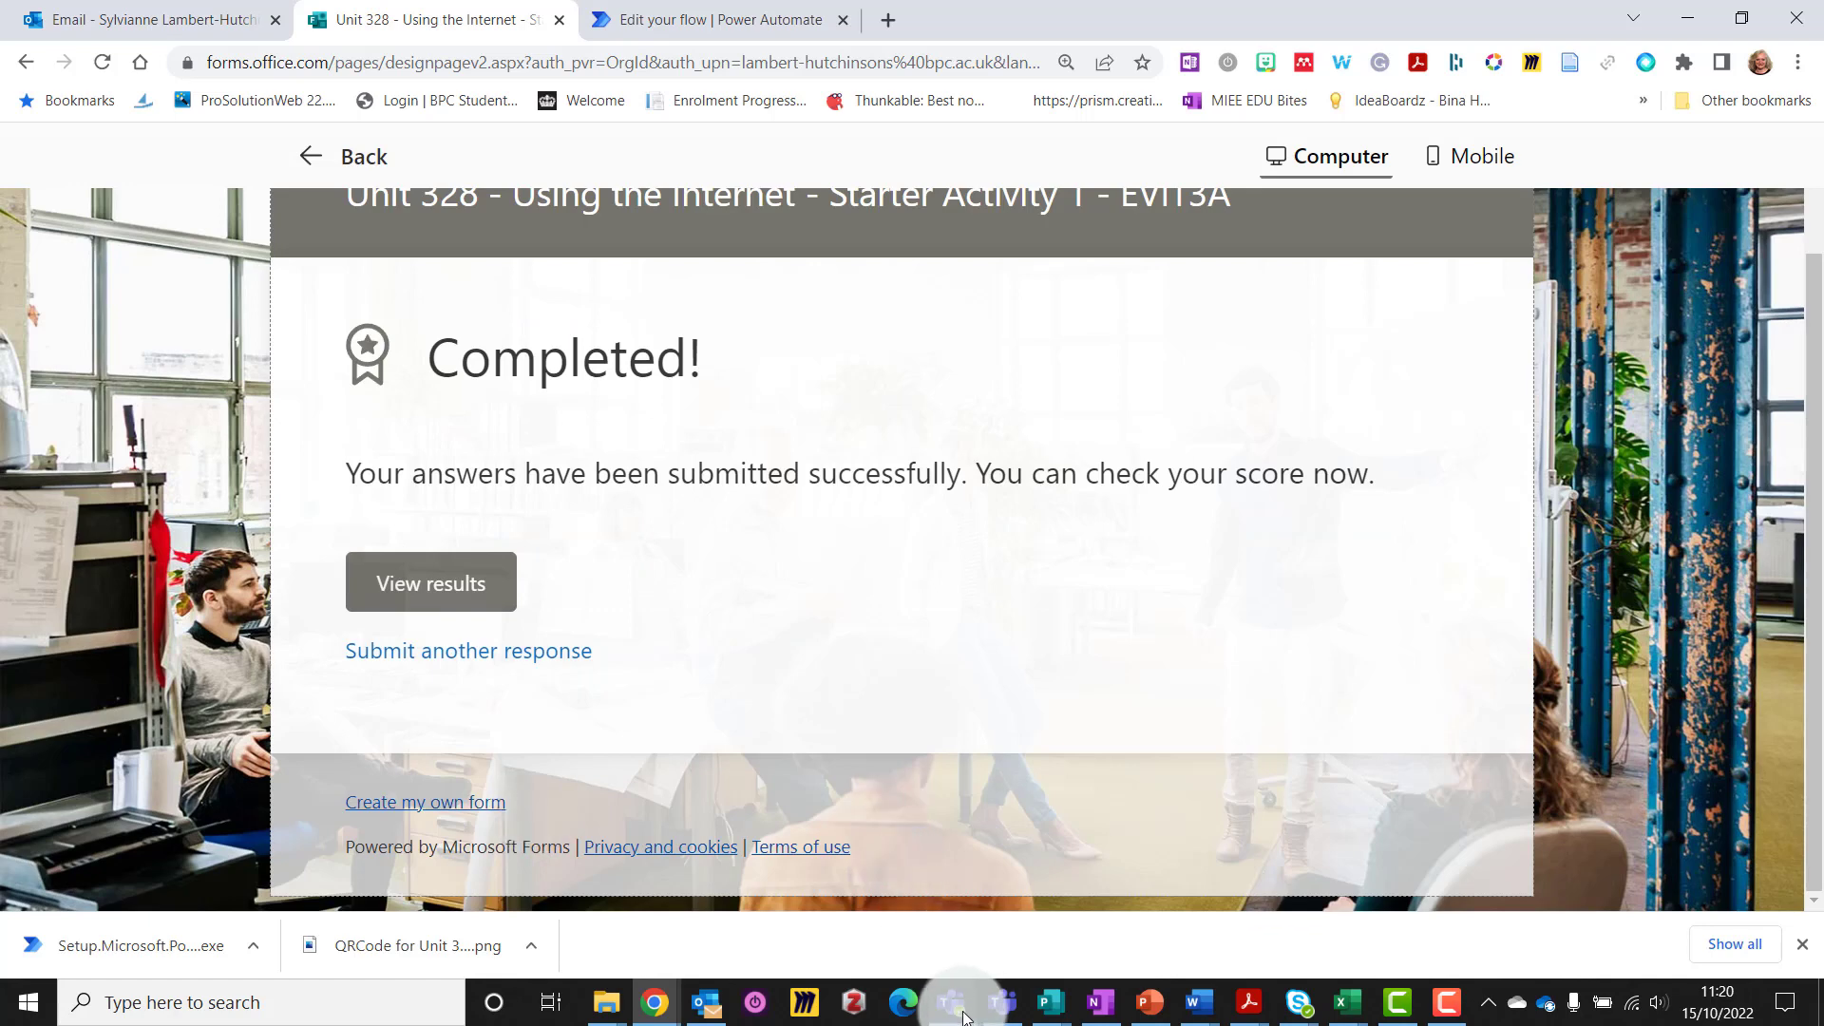
# Bring up the Teams 'Using the Internet' channel to view the flow's new post
pyautogui.moveTo(960, 1009)
pyautogui.click(907, 855)
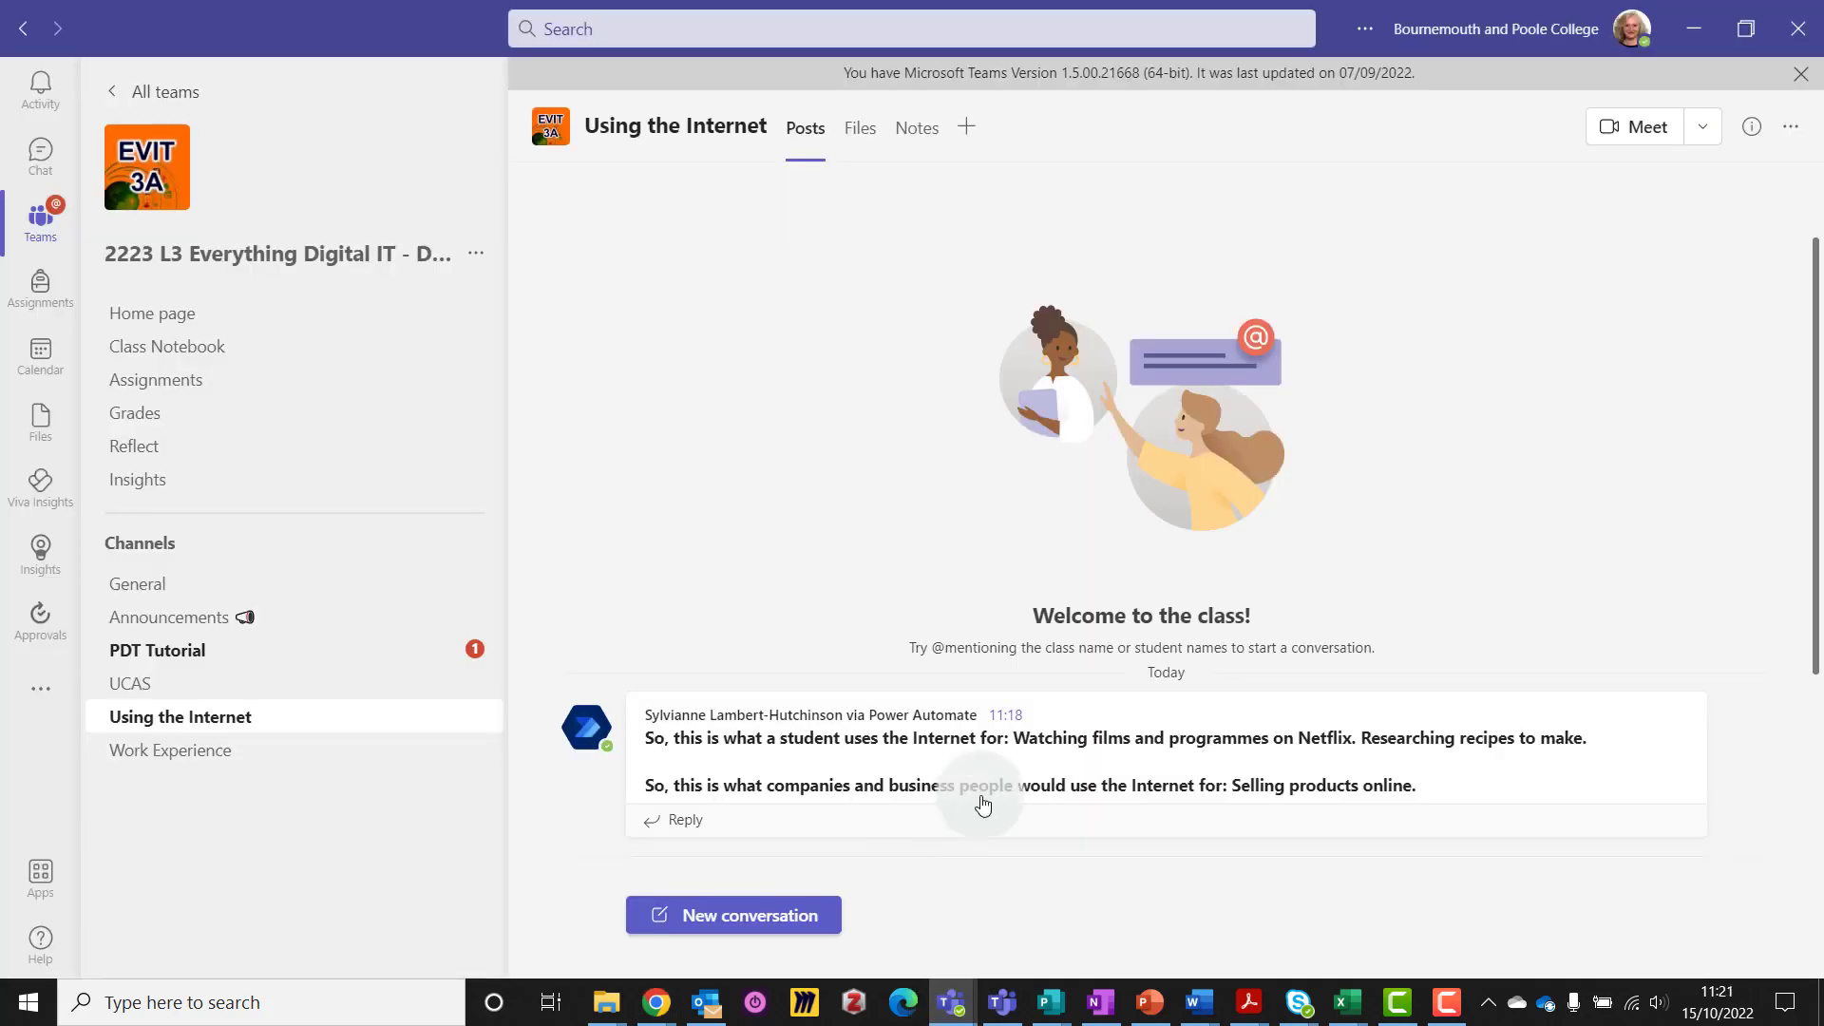